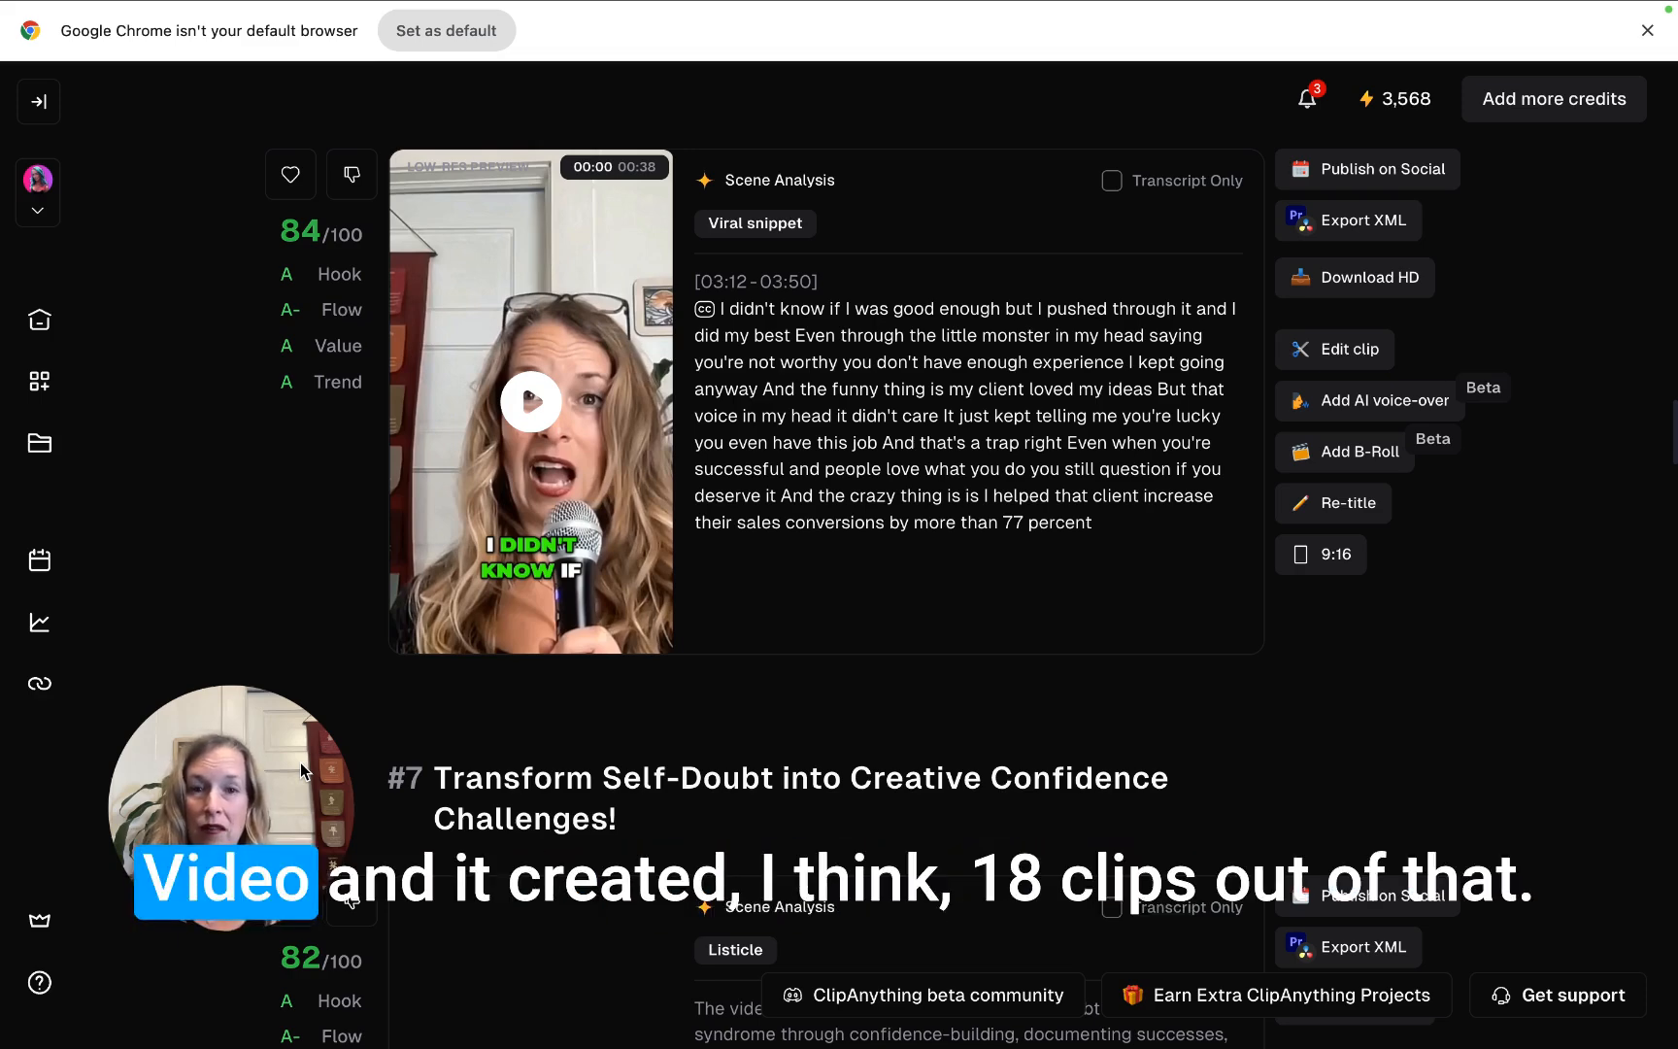
- Look through the generated clips around #4 to #7, examining their titles, scores and caption styles
scroll(503, 656, up, 20)
scroll(503, 656, down, 15)
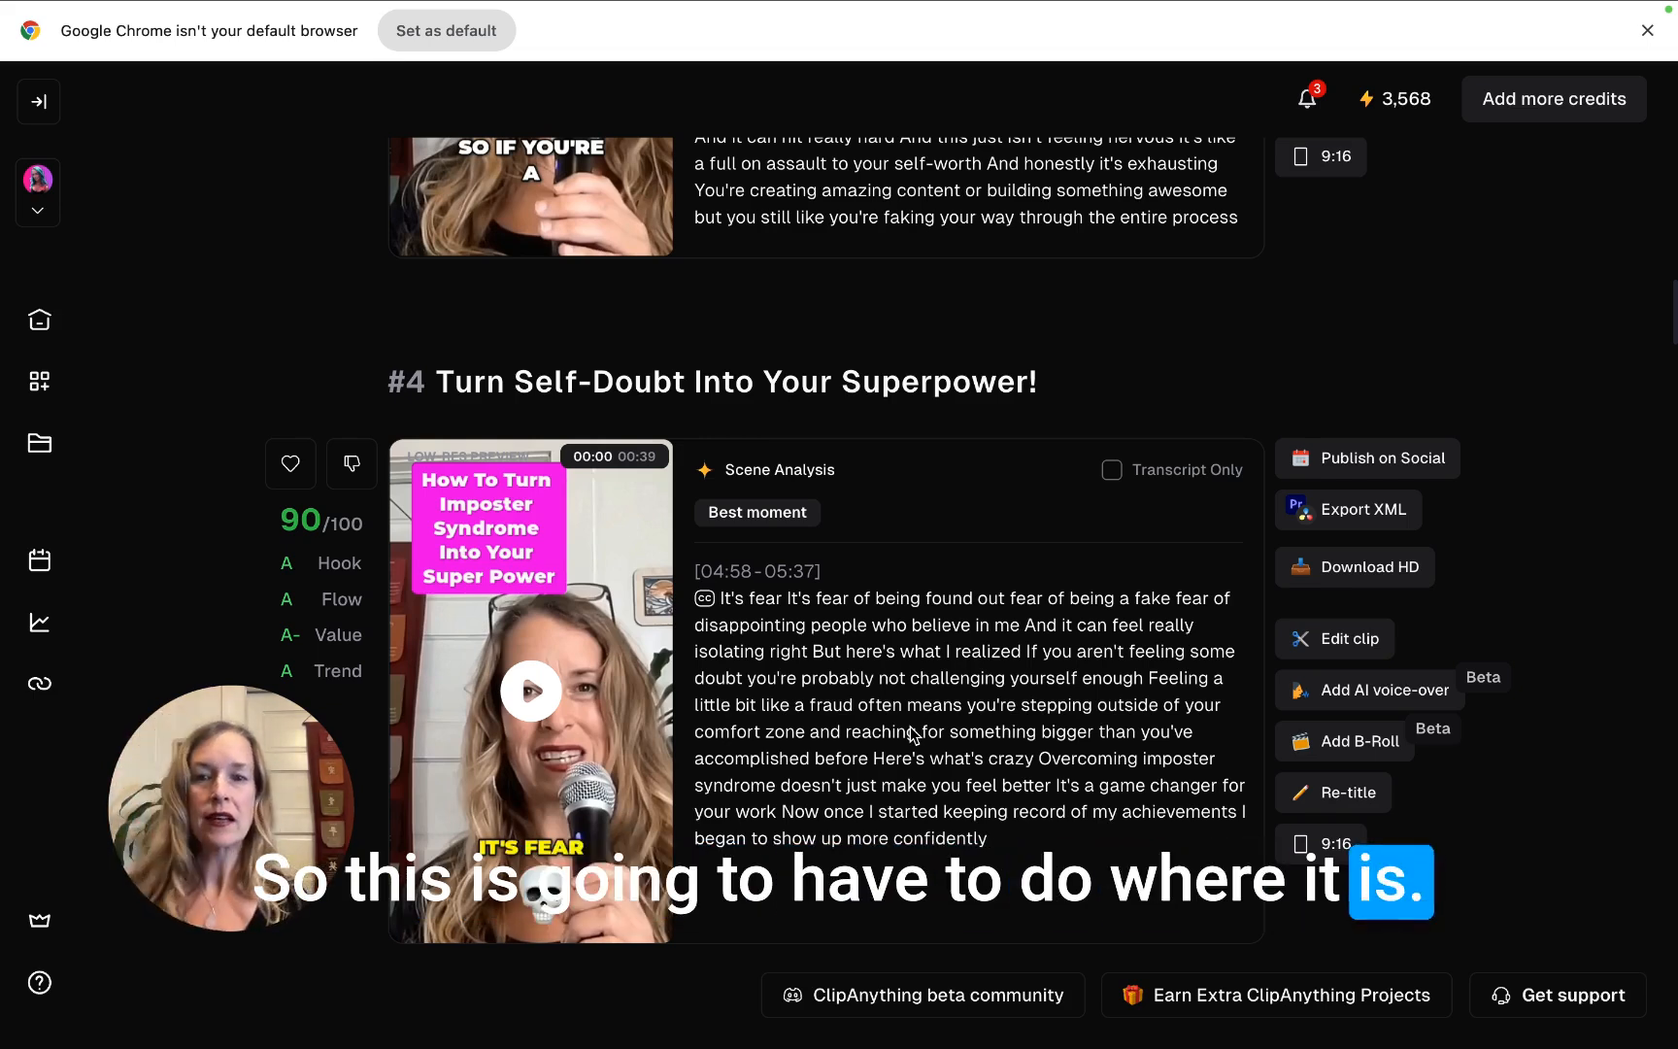
scroll(913, 735, down, 1)
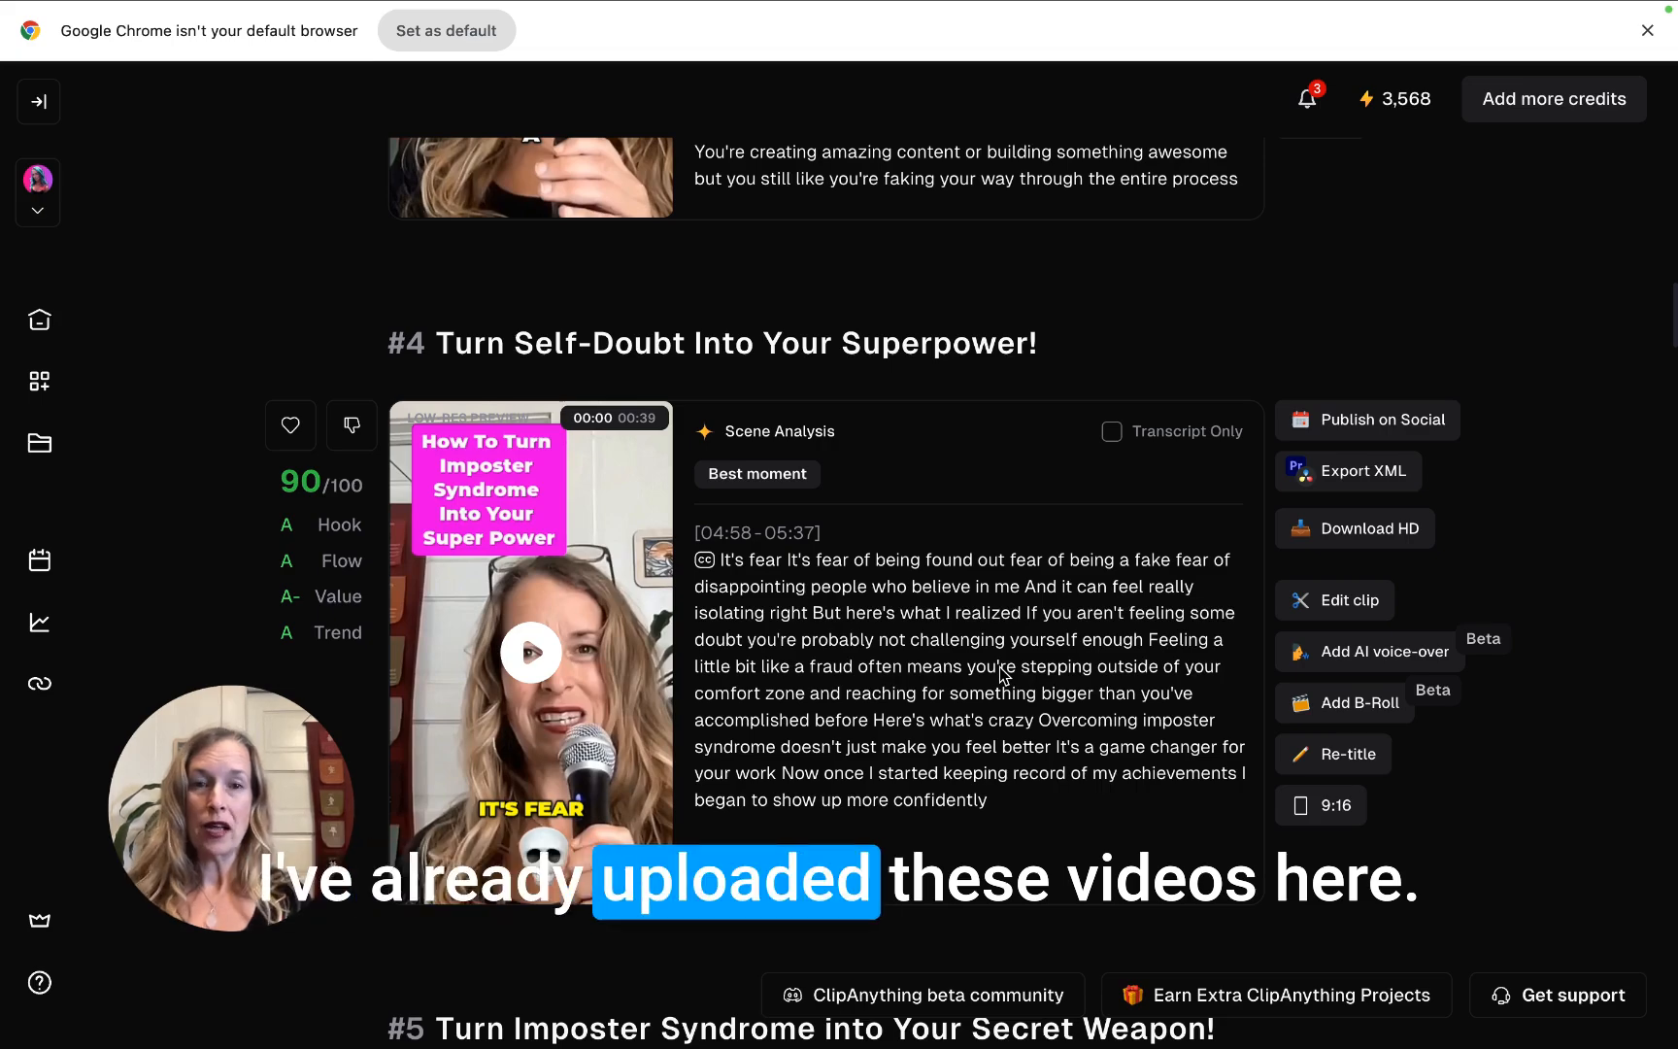
scroll(1000, 673, down, 6)
scroll(1000, 673, down, 7)
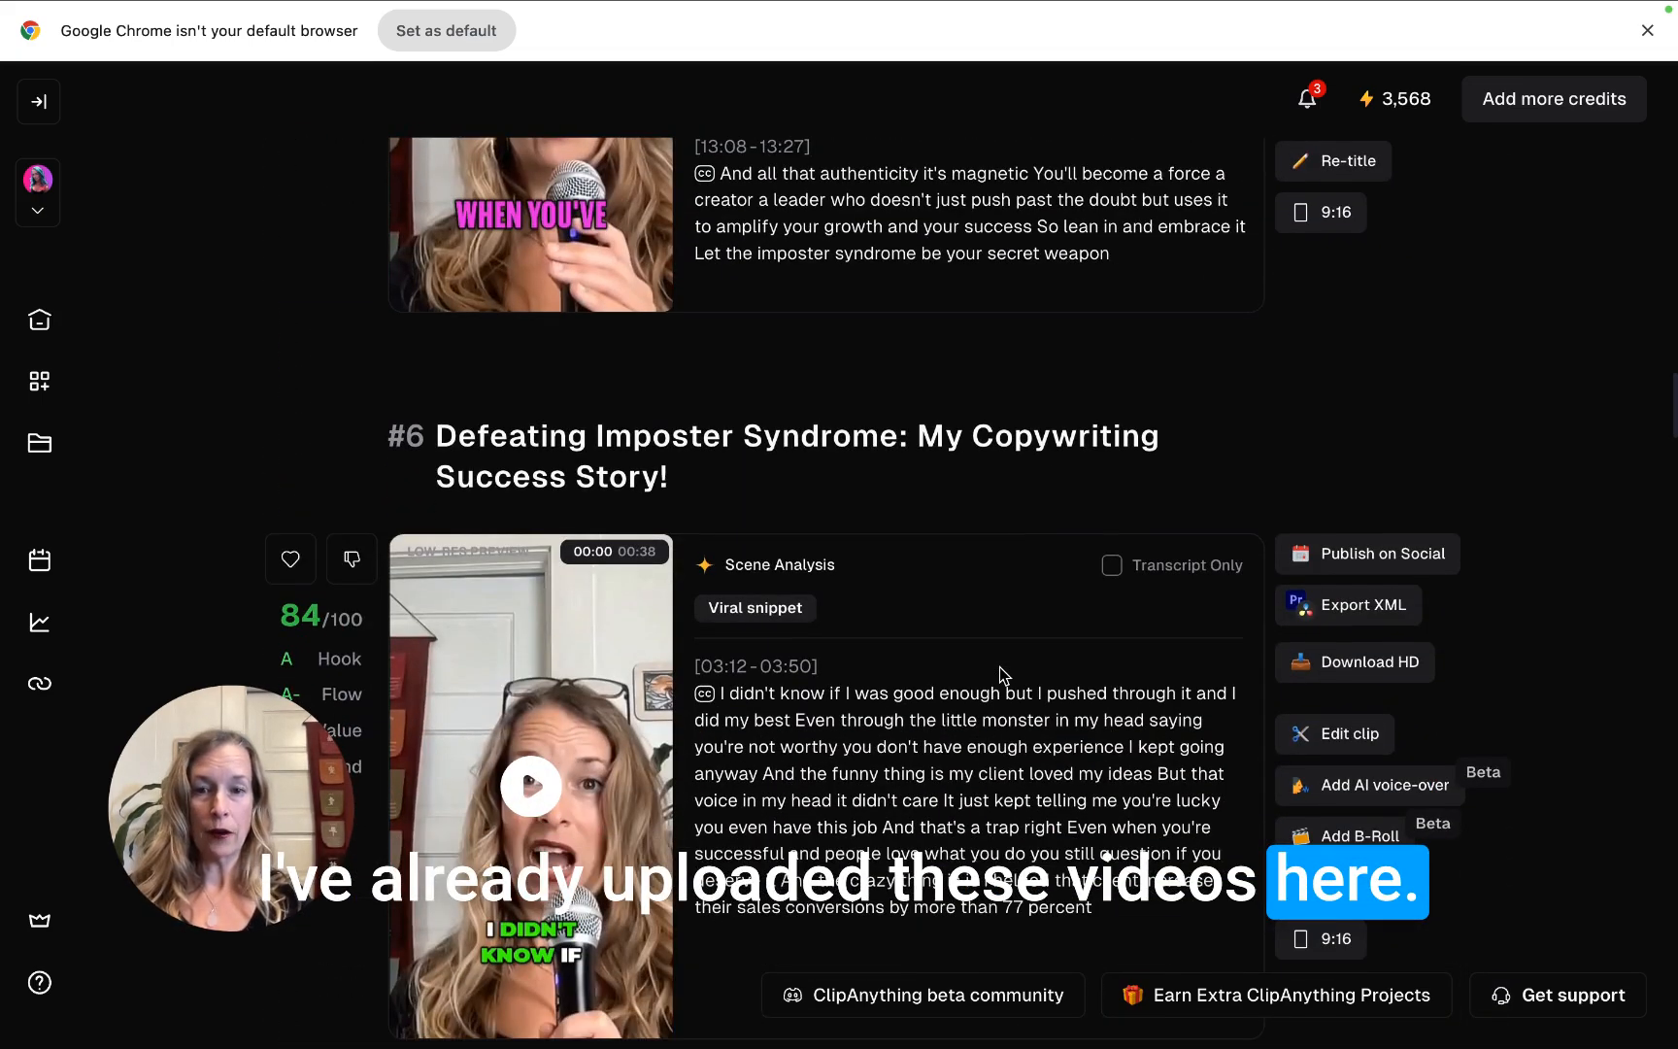
scroll(1000, 673, up, 5)
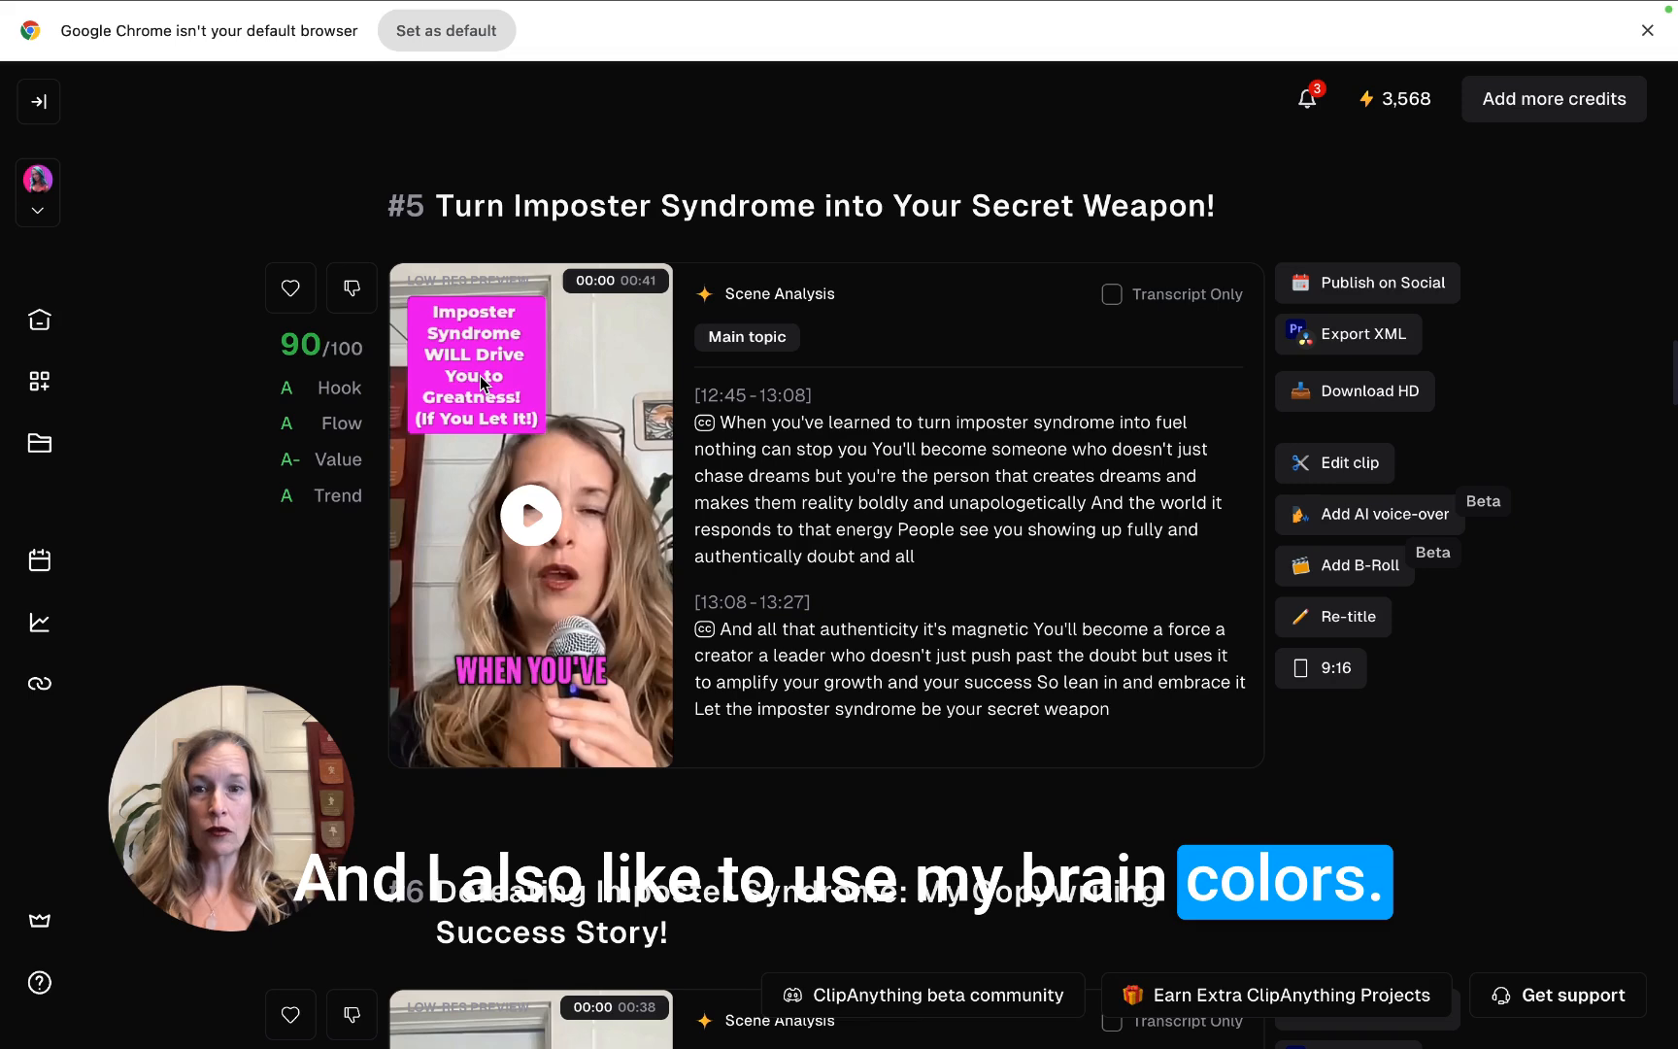
scroll(855, 579, down, 3)
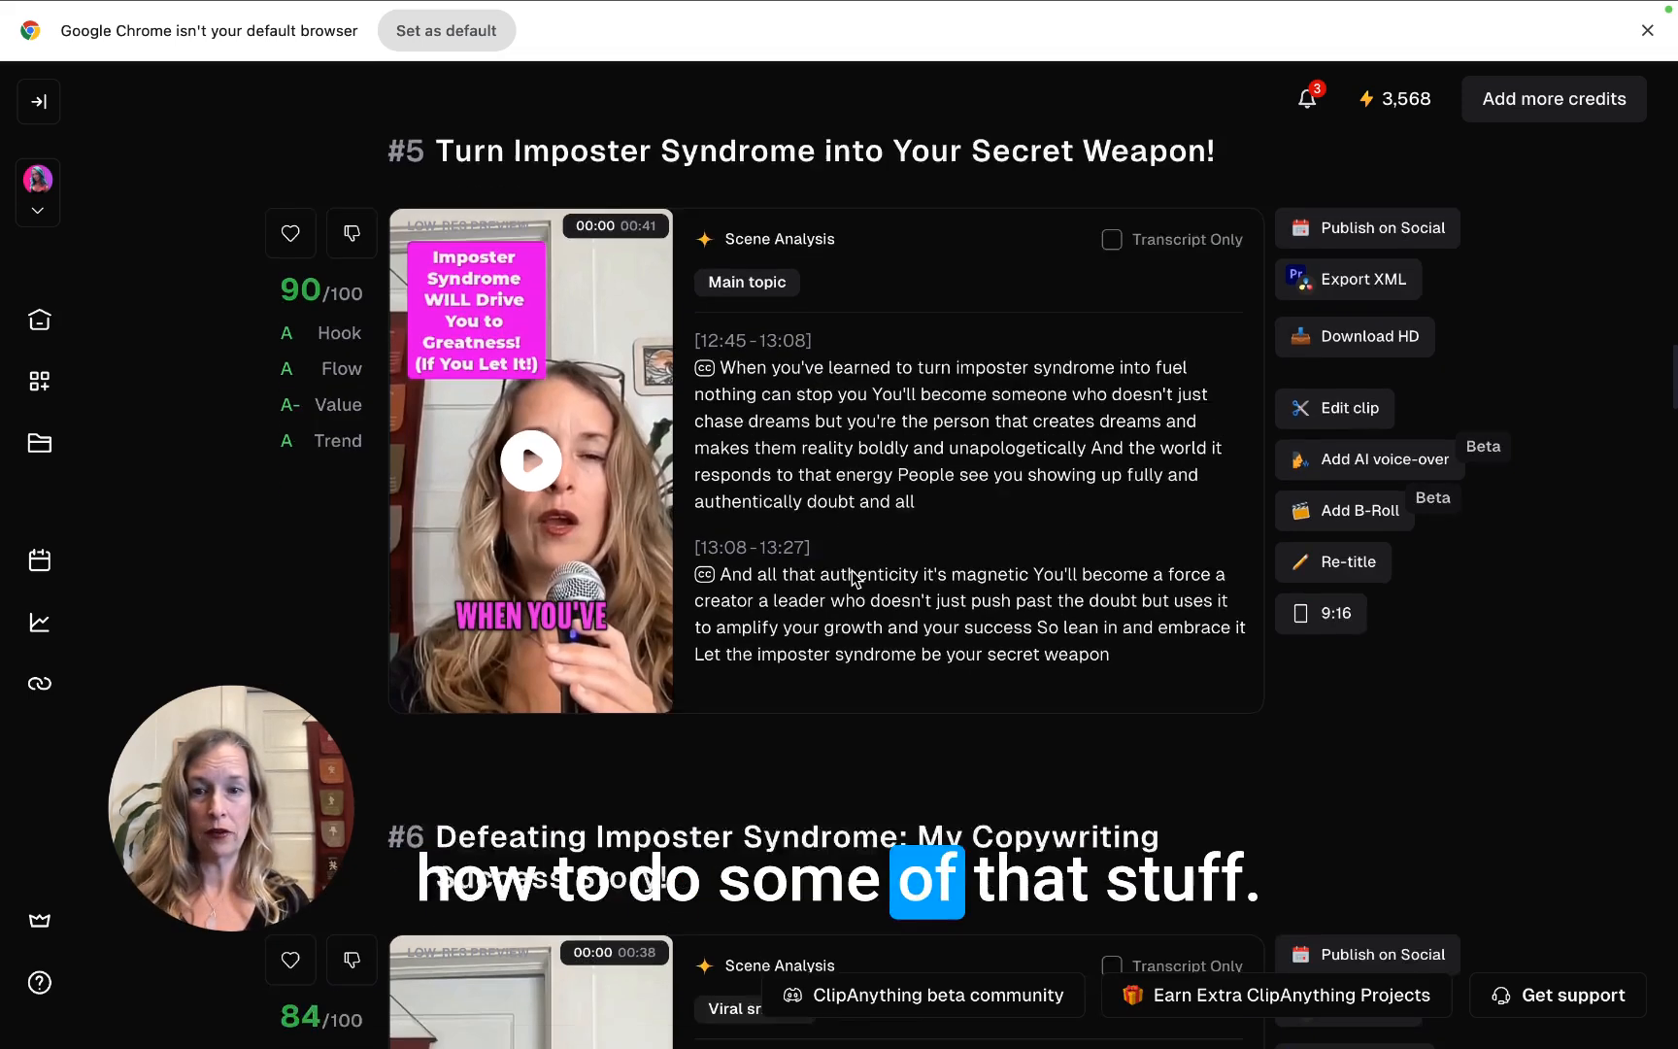
scroll(854, 579, down, 3)
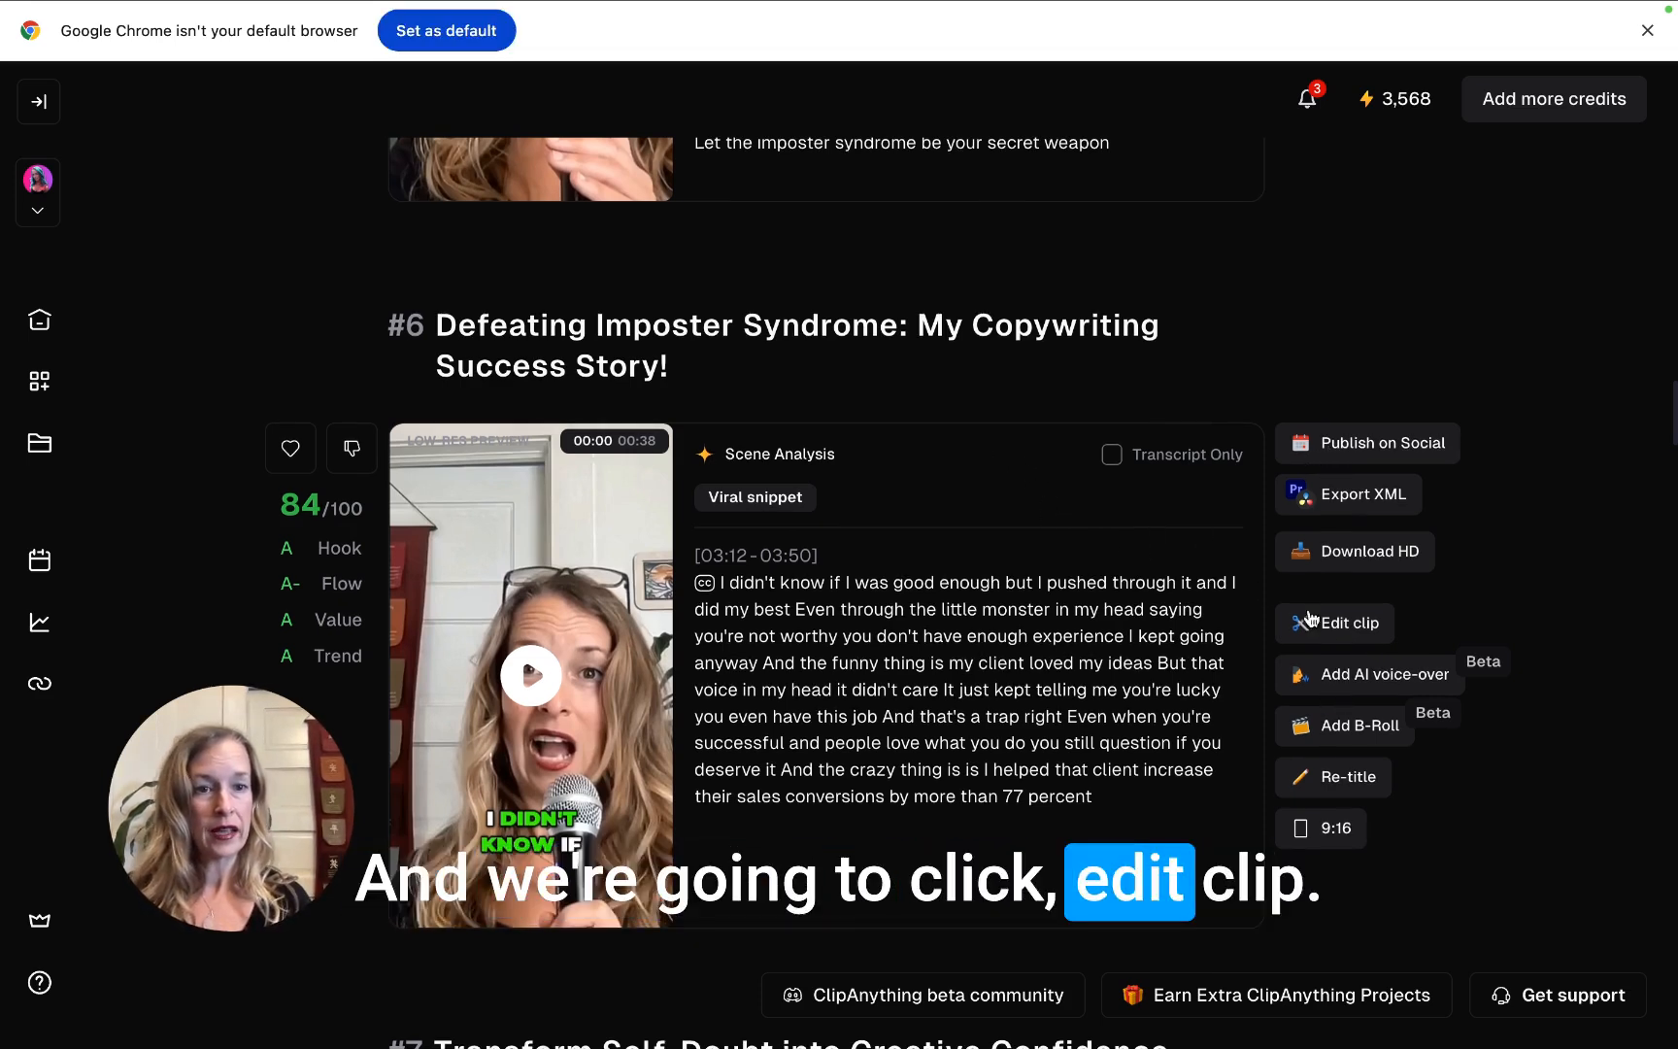
- Open clip #6, "Defeating Imposter Syndrome: My Copywriting Success Story!", for editing and set the page zoom to 125%
key(super+equal)
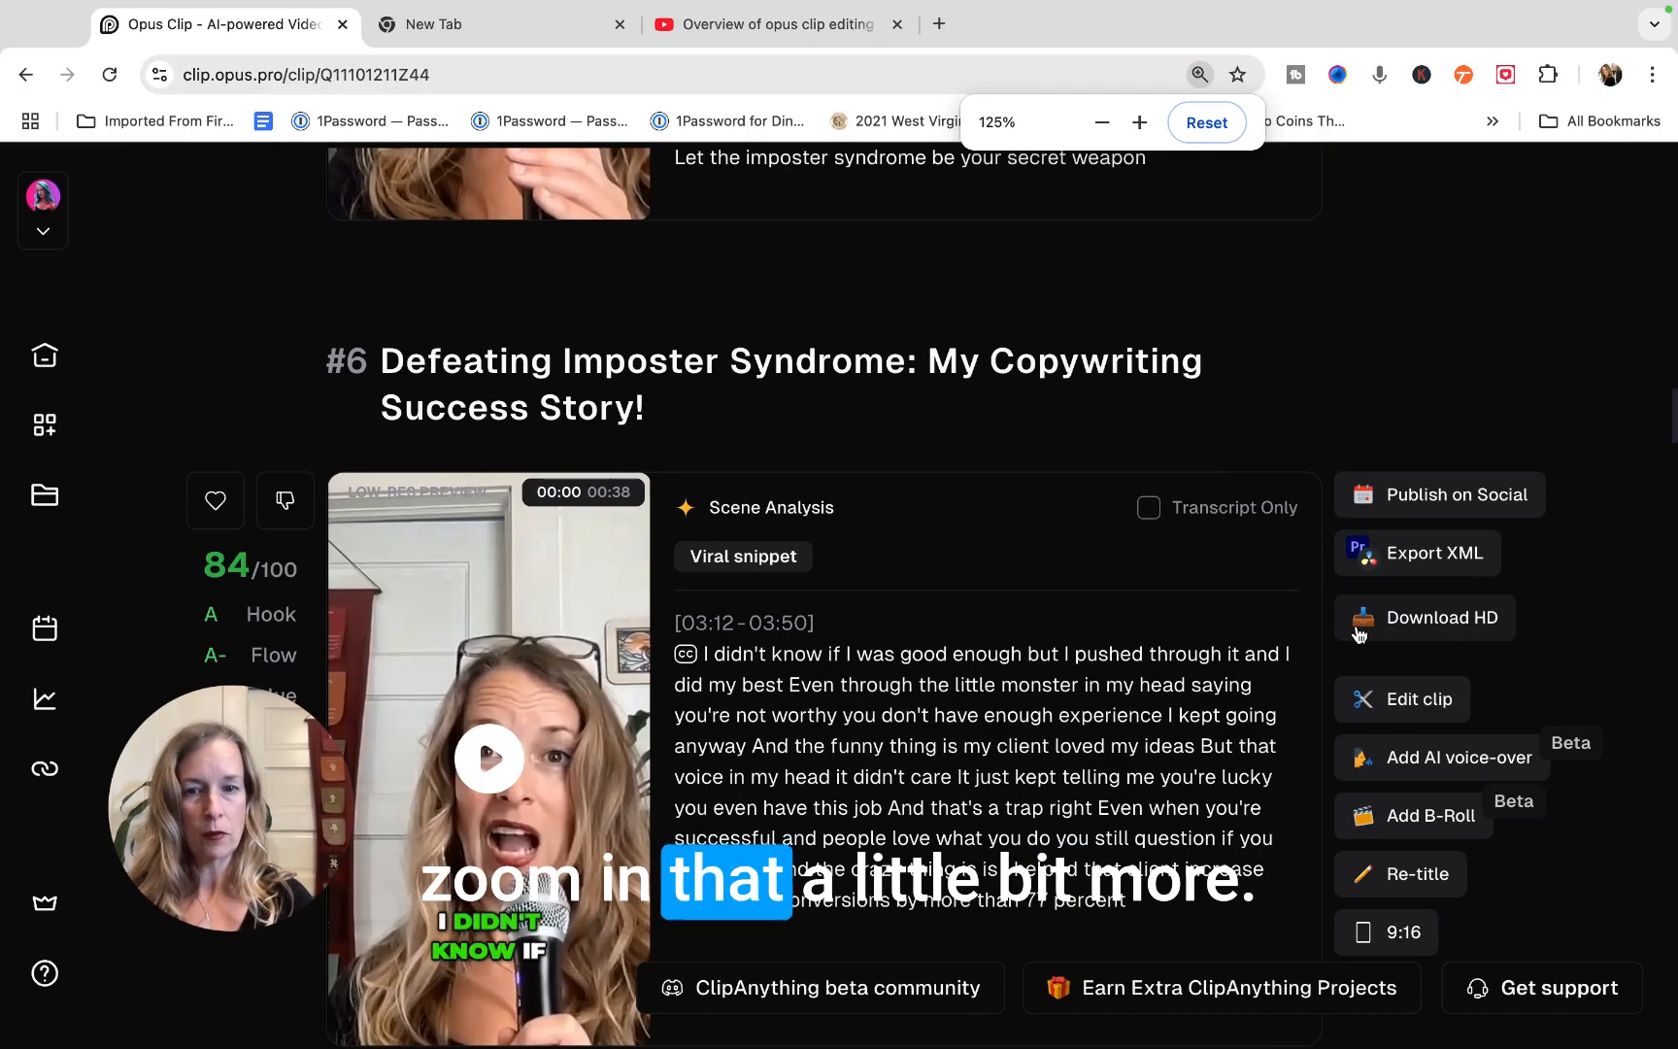
key(super+equal)
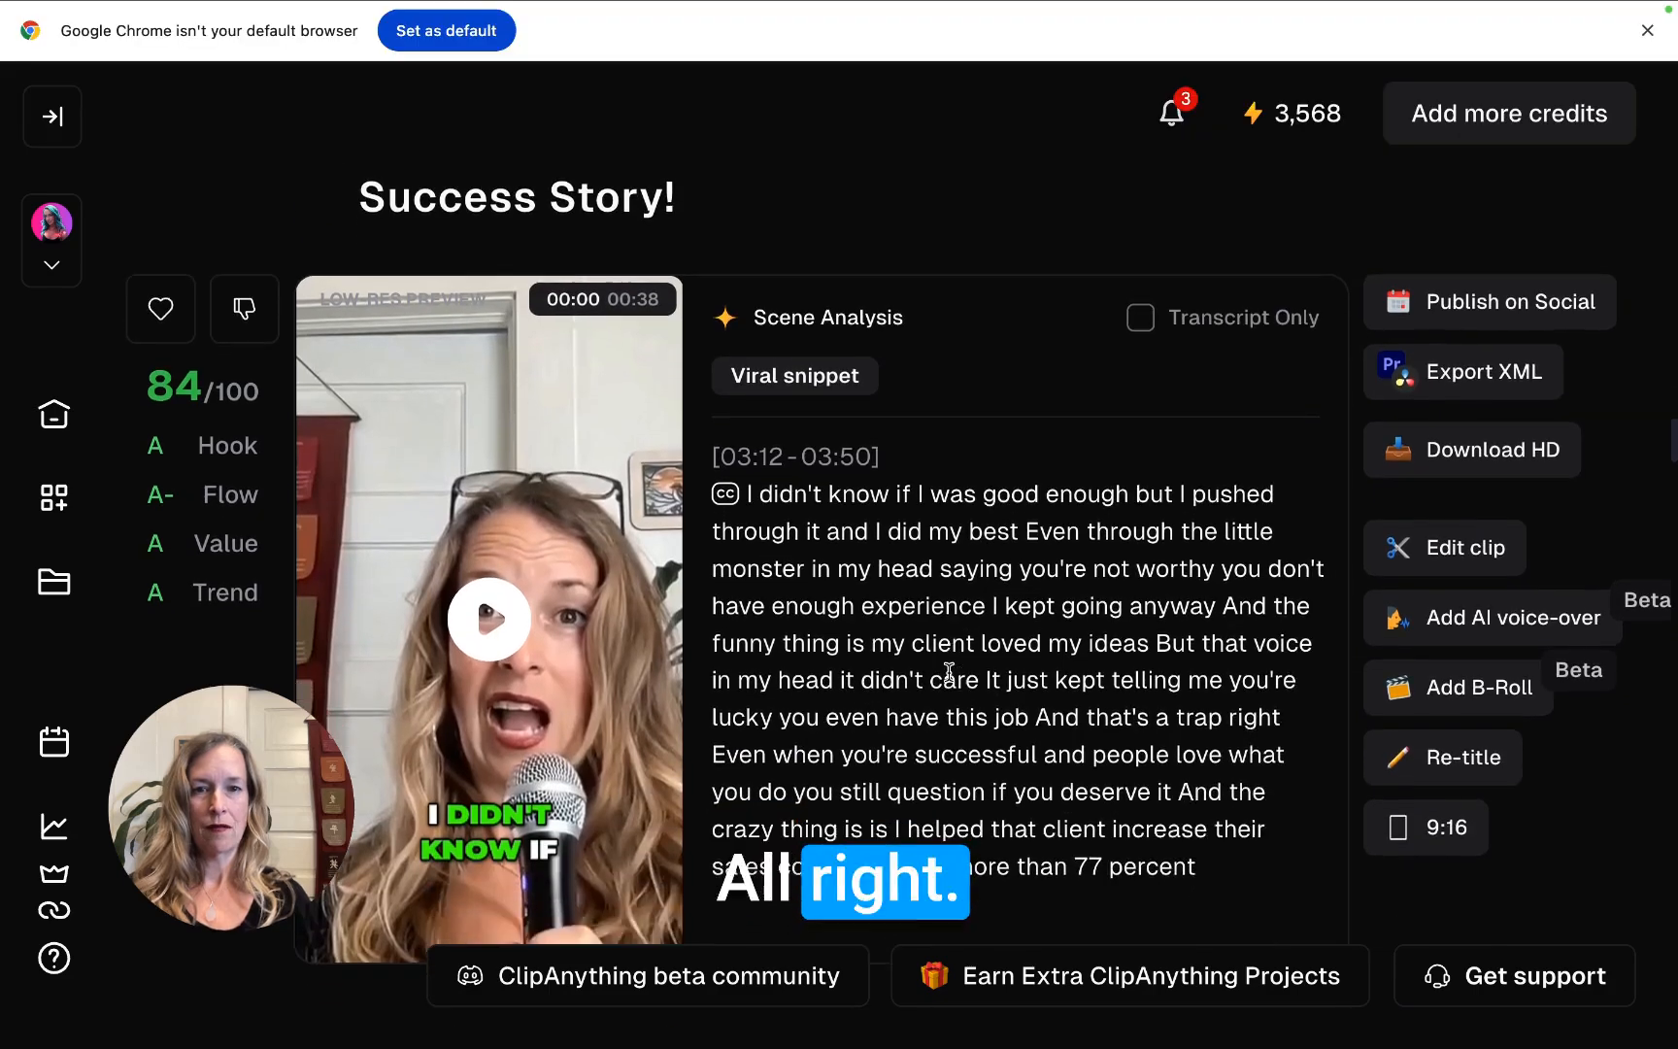
click(1439, 525)
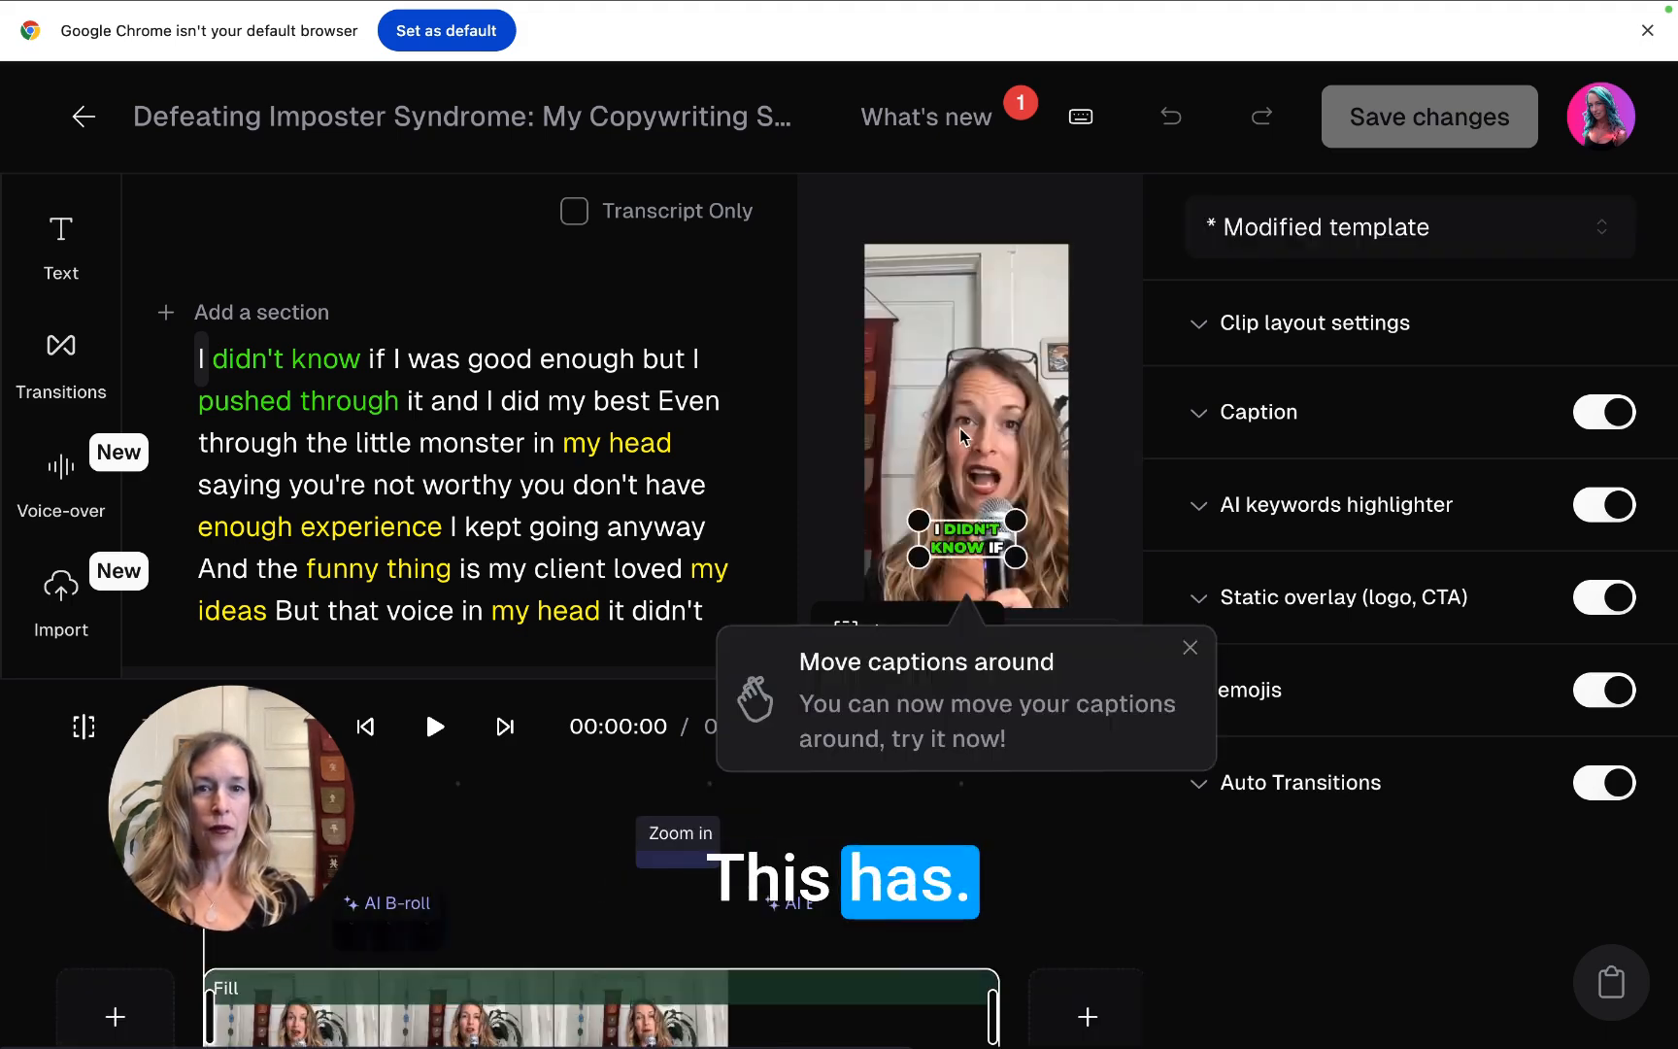
key(super+minus)
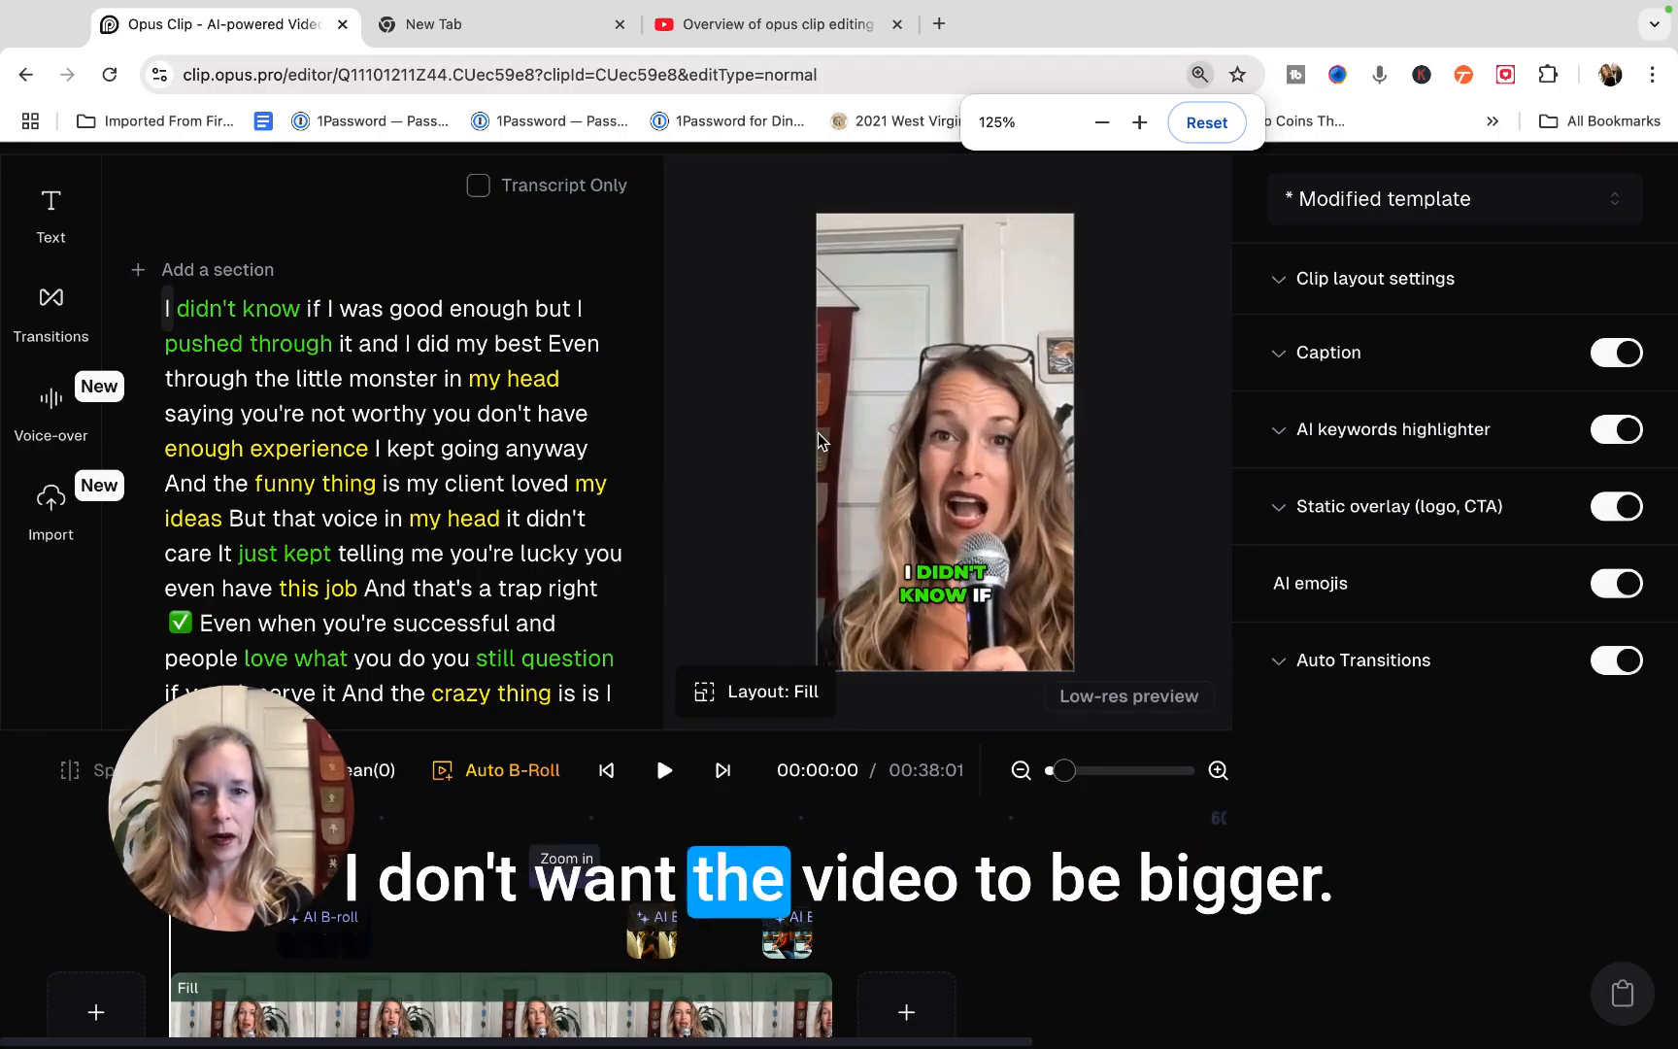
key(super+minus)
key(super+minus)
key(super+minus)
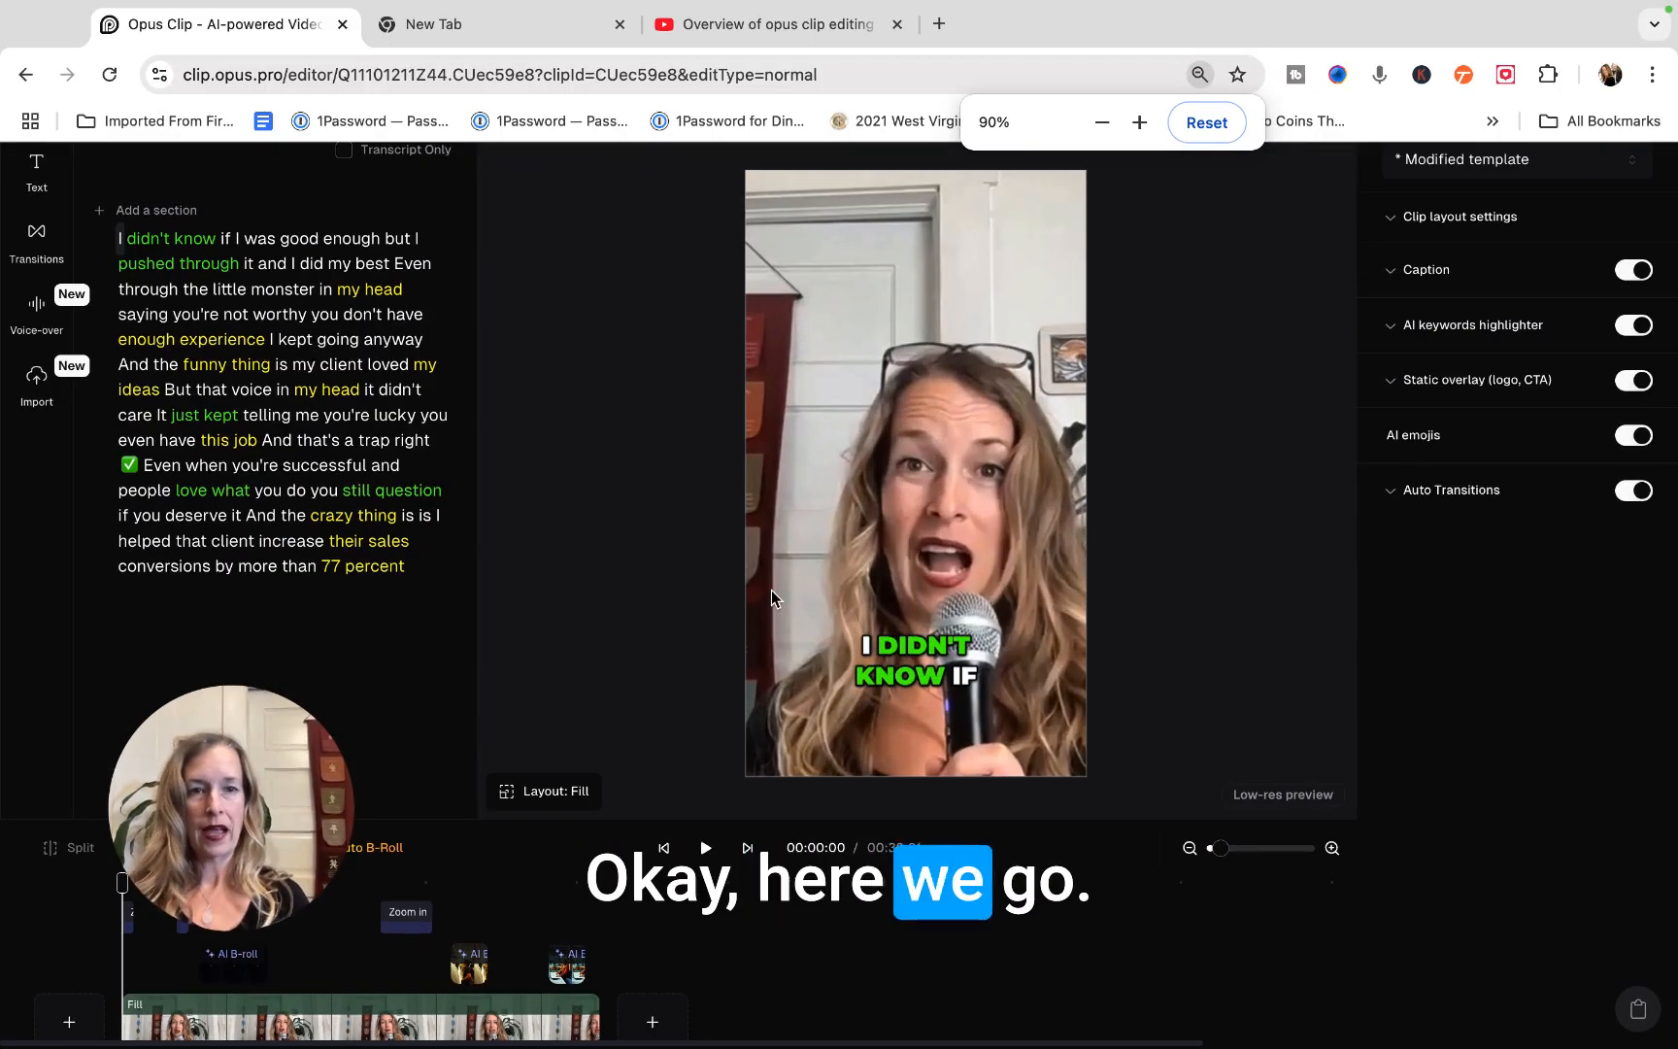
key(super+equal)
key(super+equal)
key(super+equal)
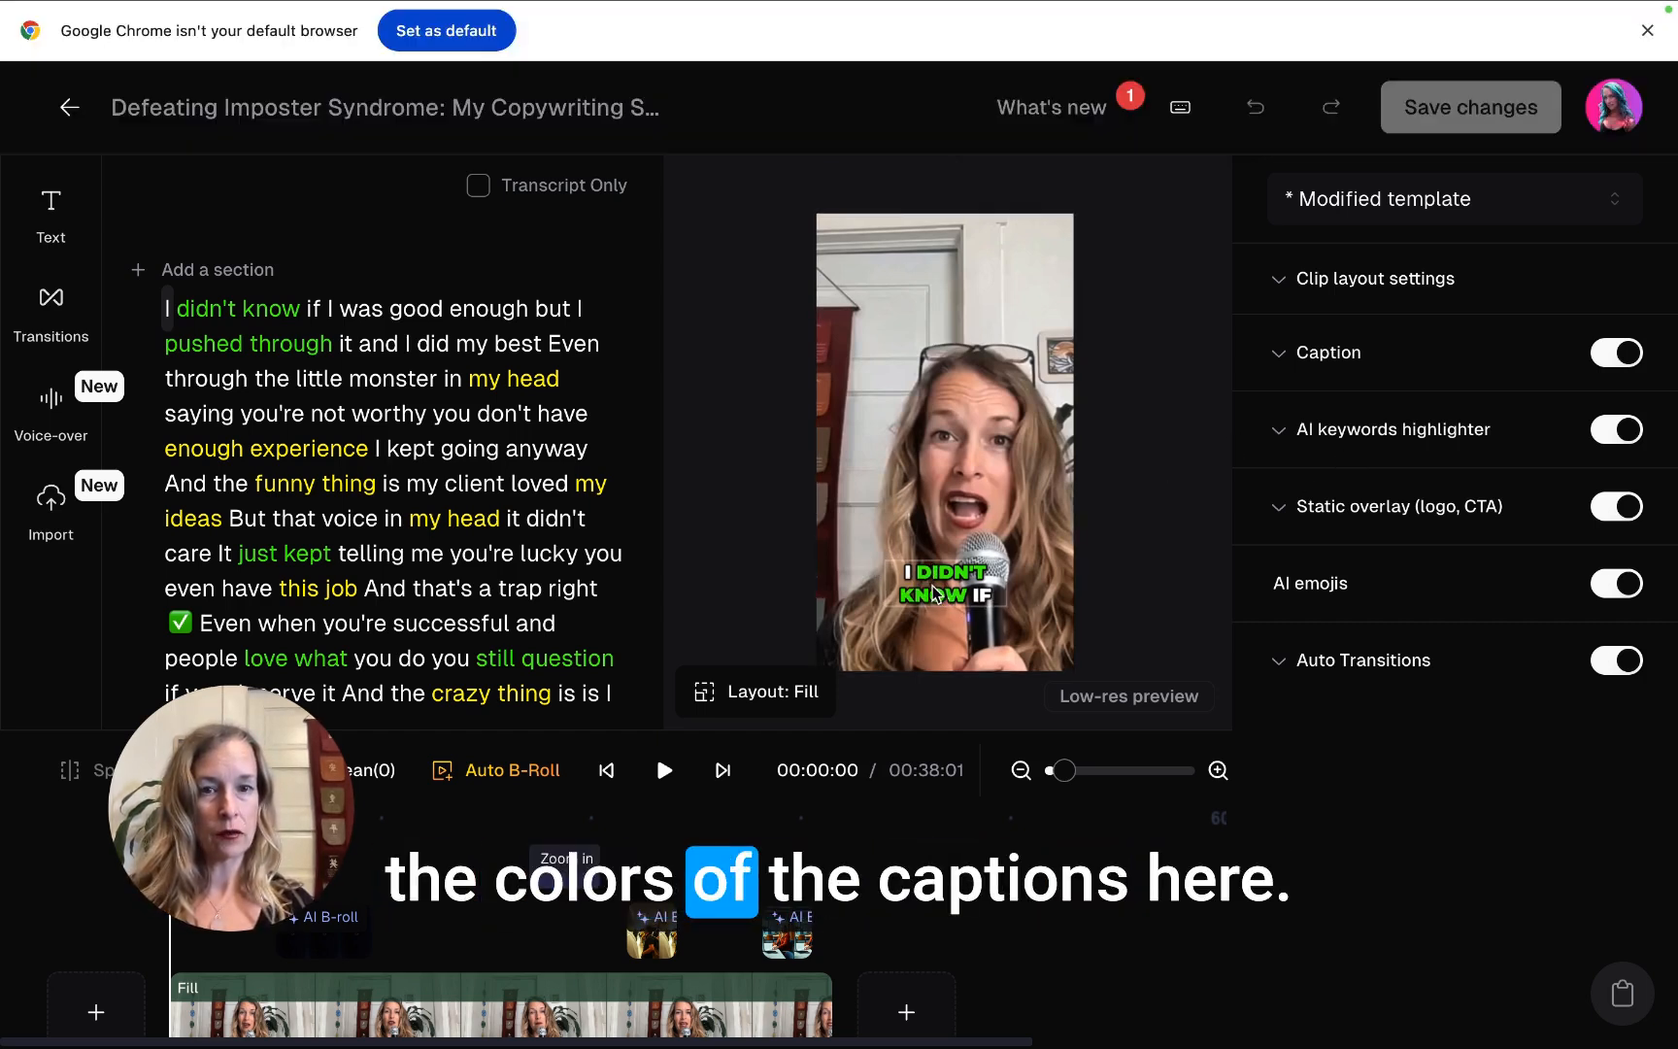
- Select the clip's captions, expand the caption settings and apply the Beasty preset
click(933, 591)
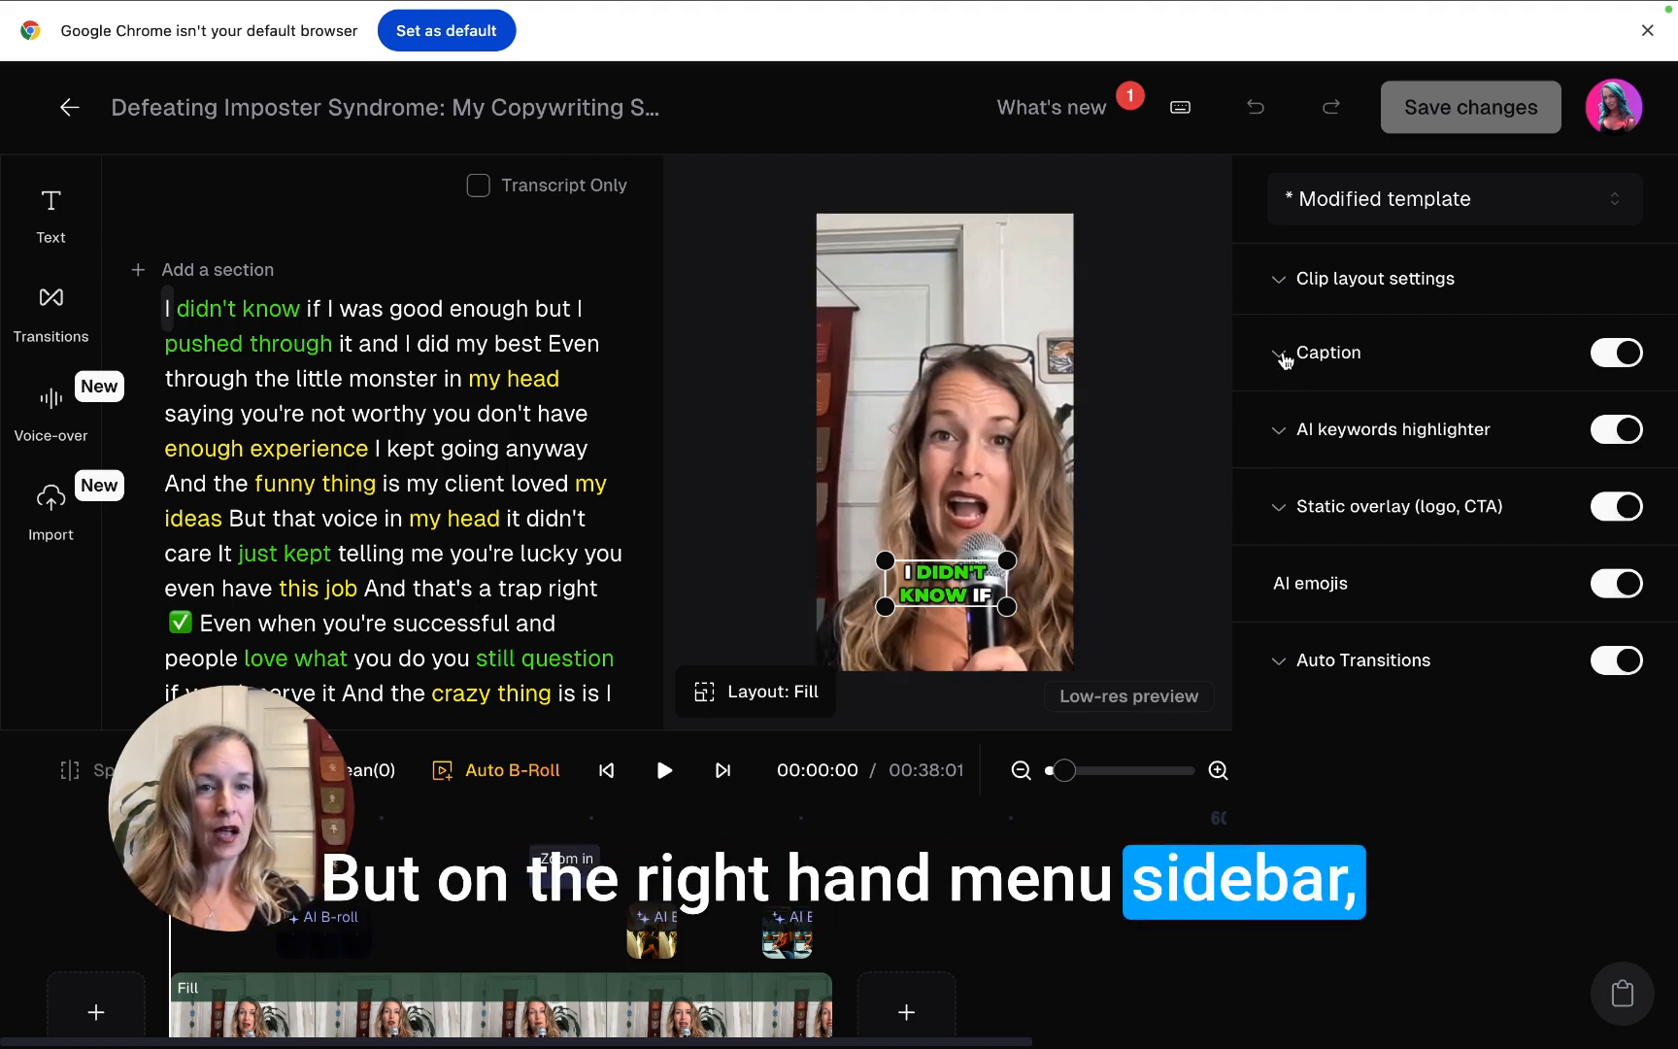
click(1282, 355)
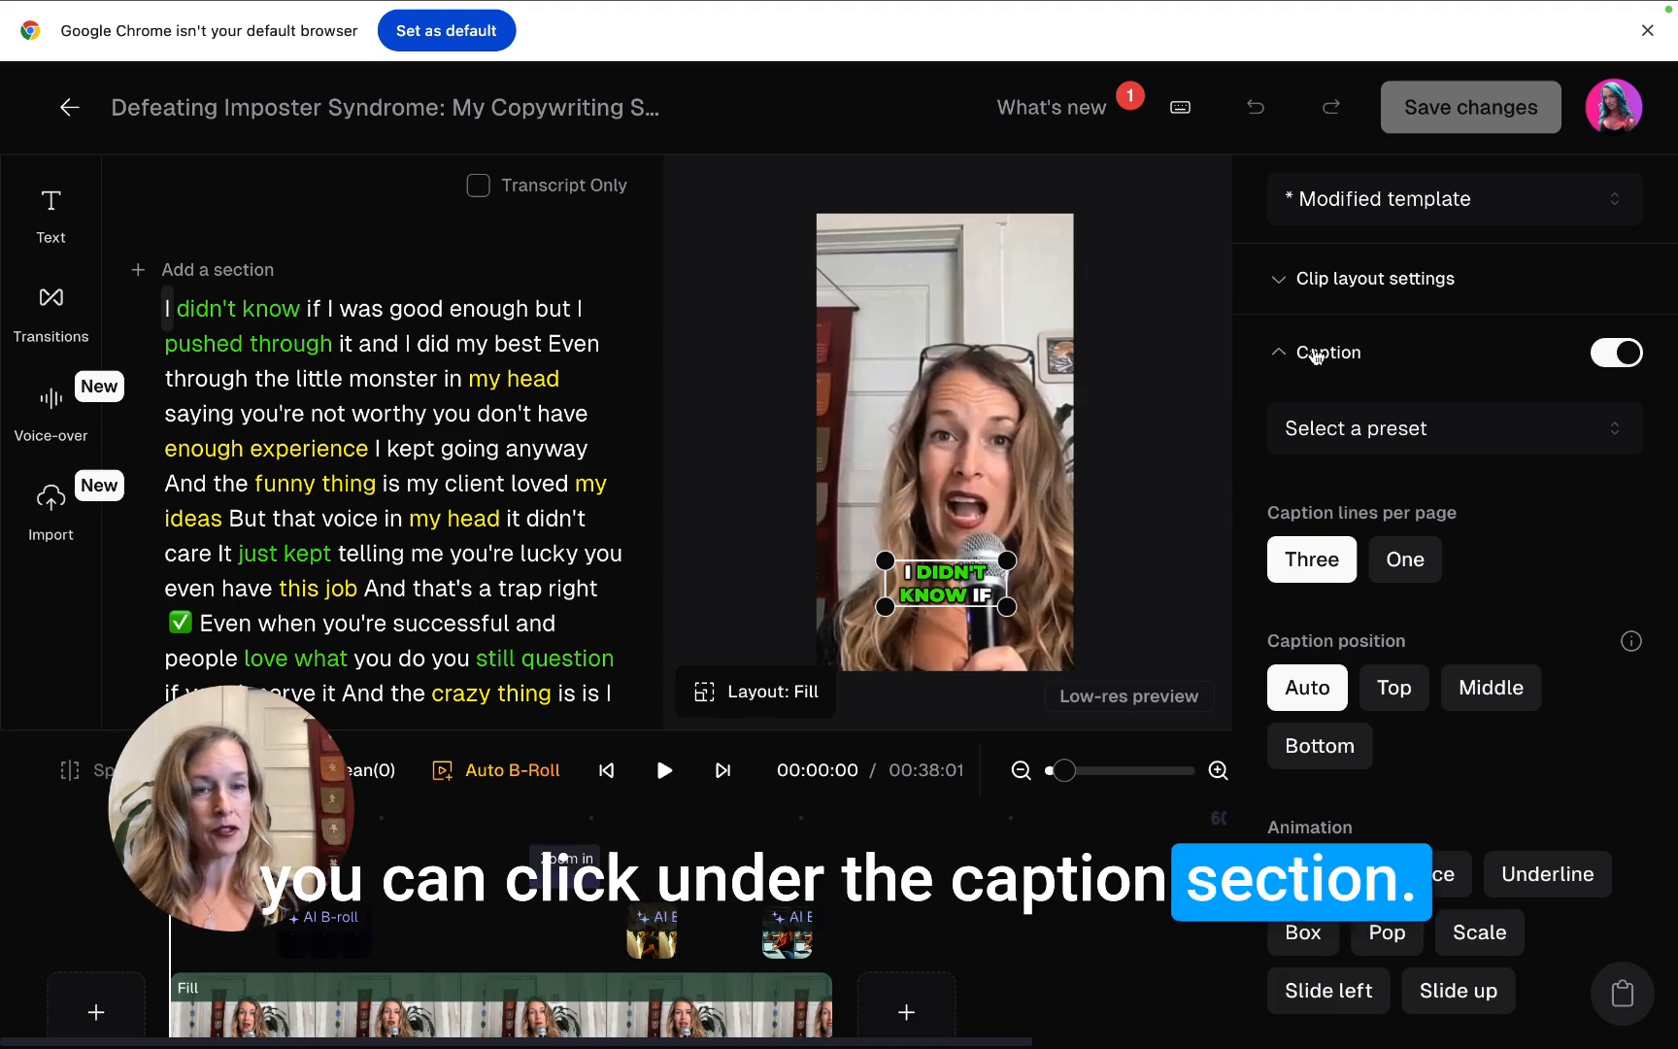
click(1397, 406)
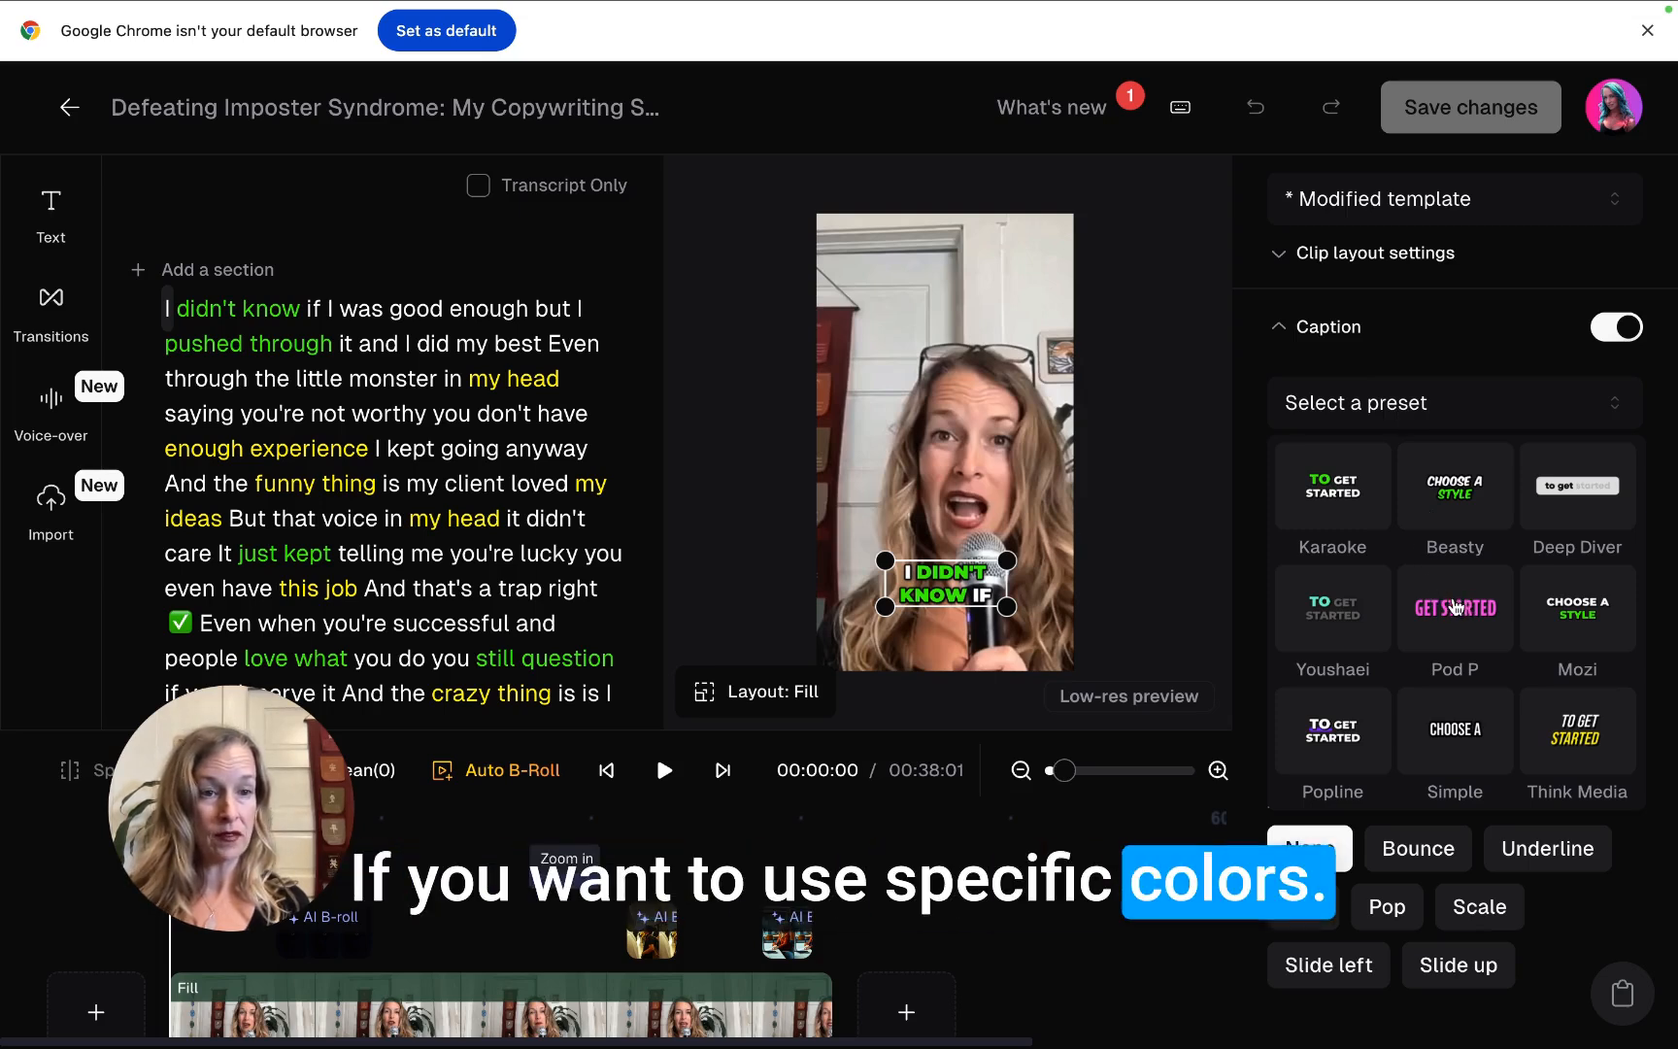
click(1454, 498)
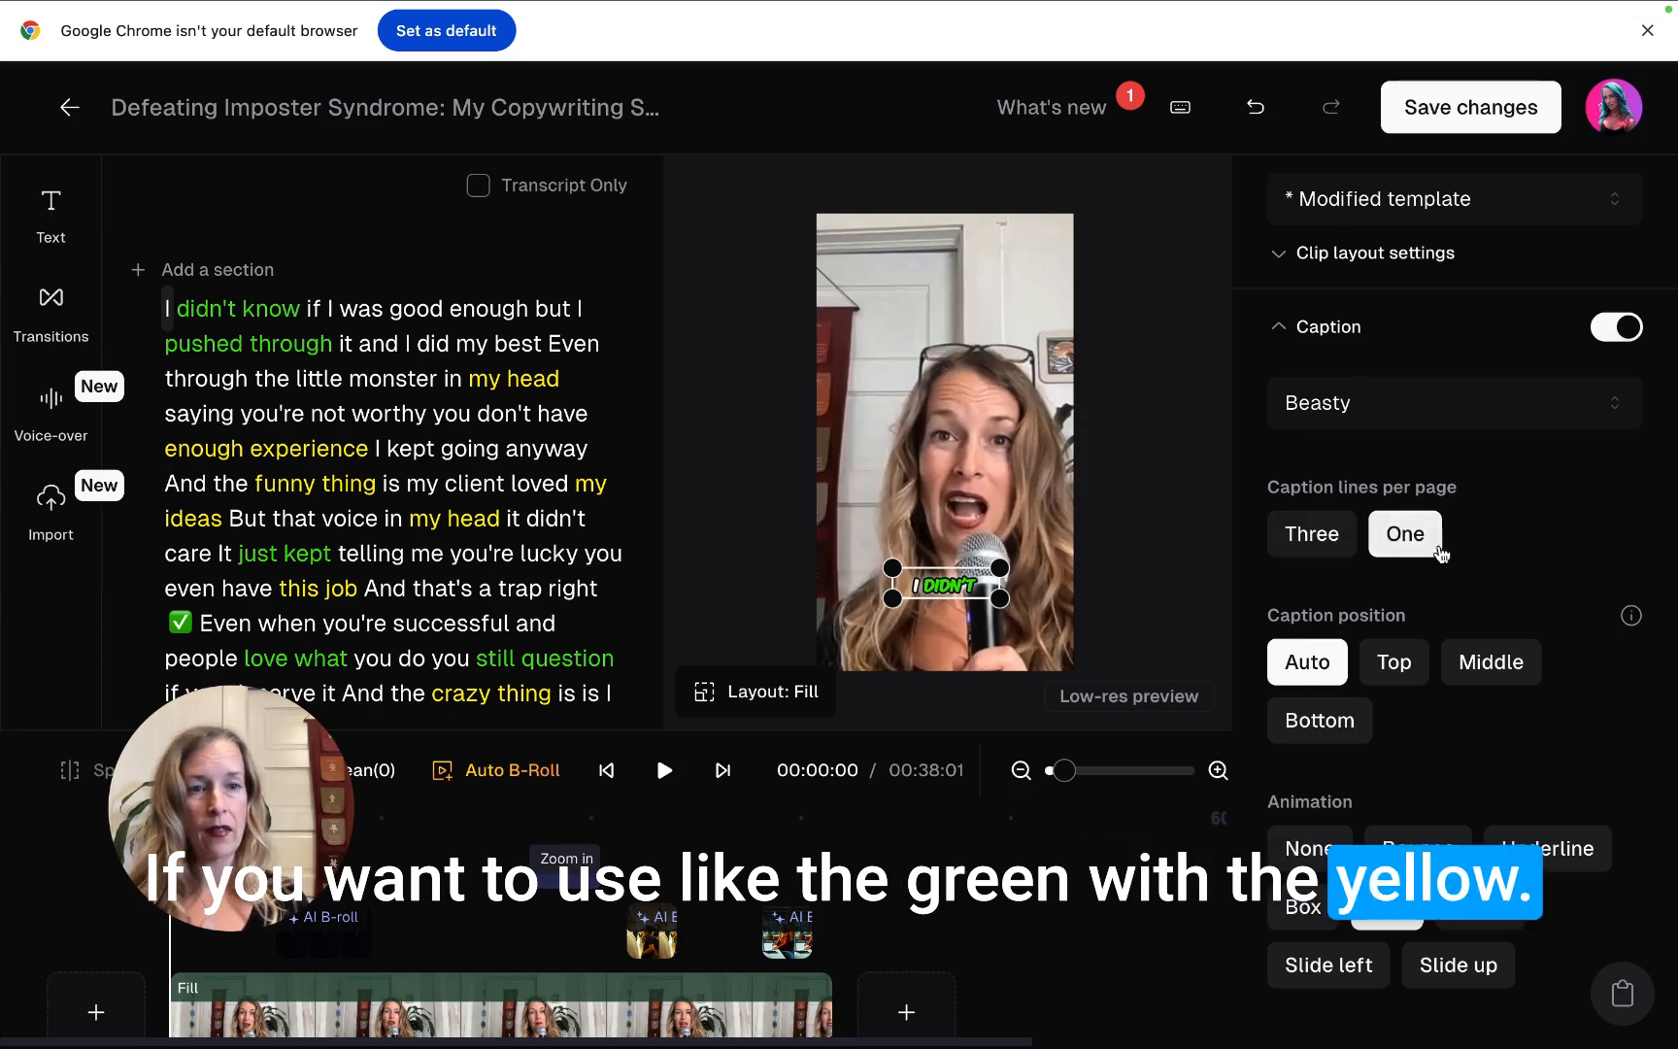
- Try the pink Pod P caption preset and look over its settings
click(1340, 402)
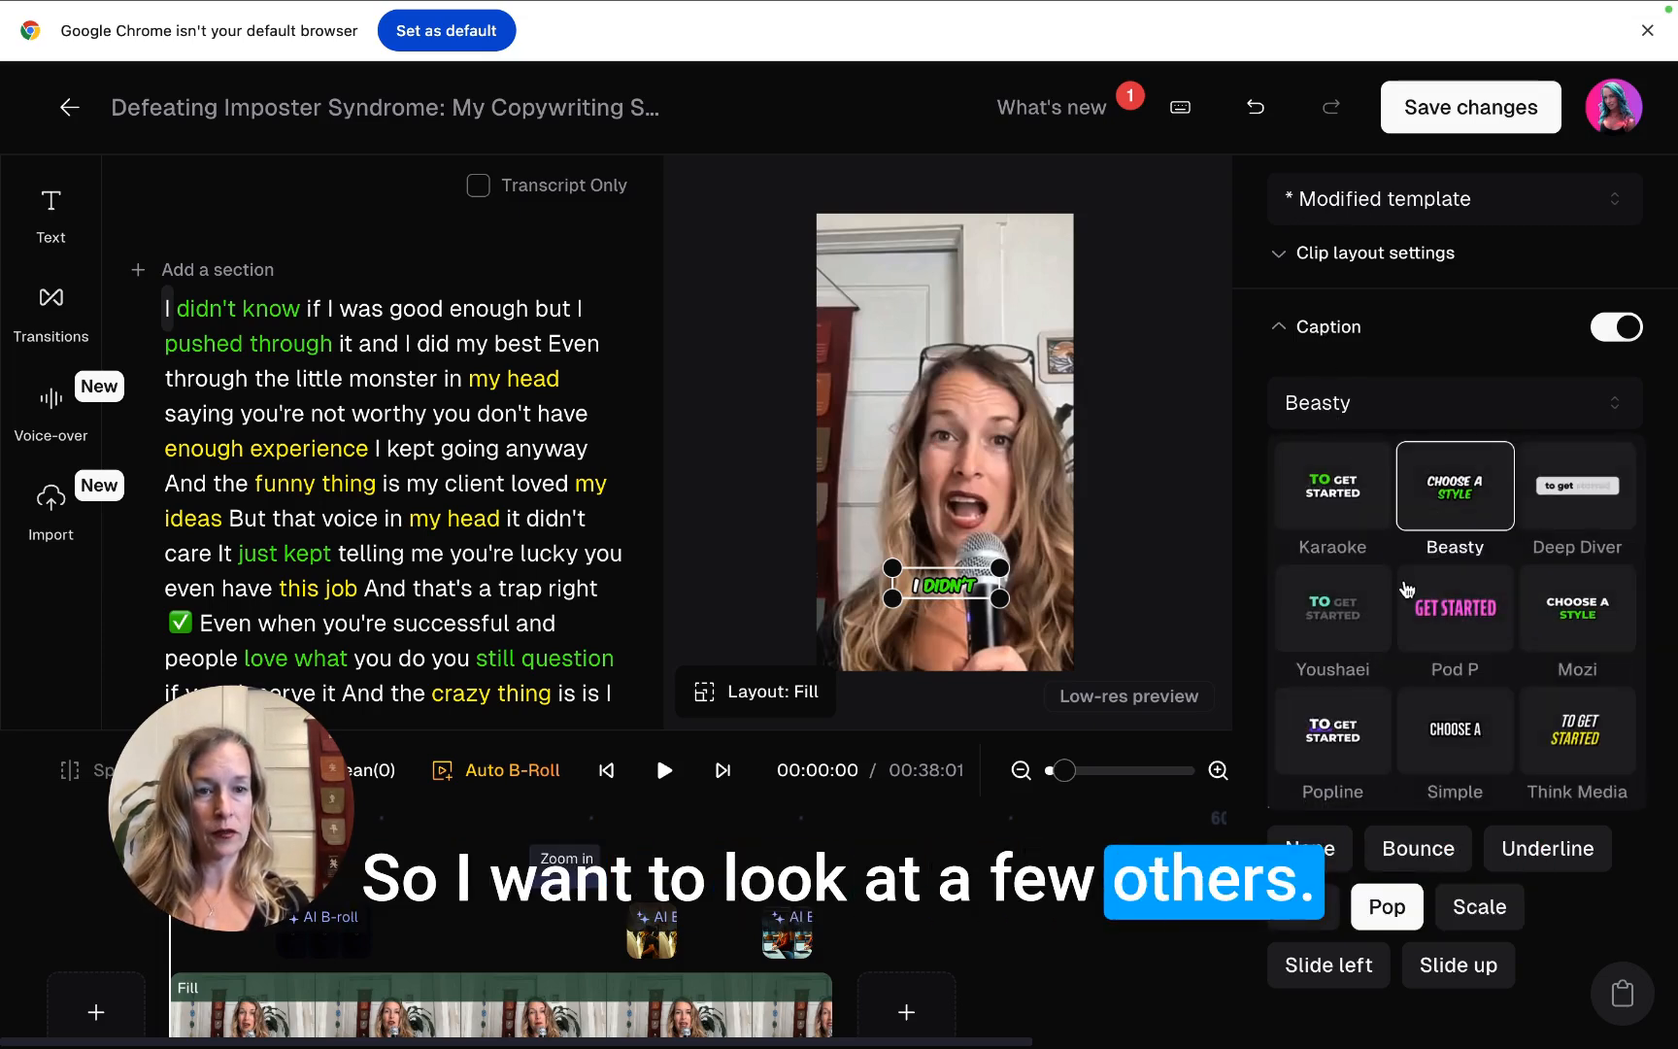
click(1445, 624)
scroll(1438, 451, down, 1)
scroll(1438, 452, down, 3)
scroll(1435, 449, up, 5)
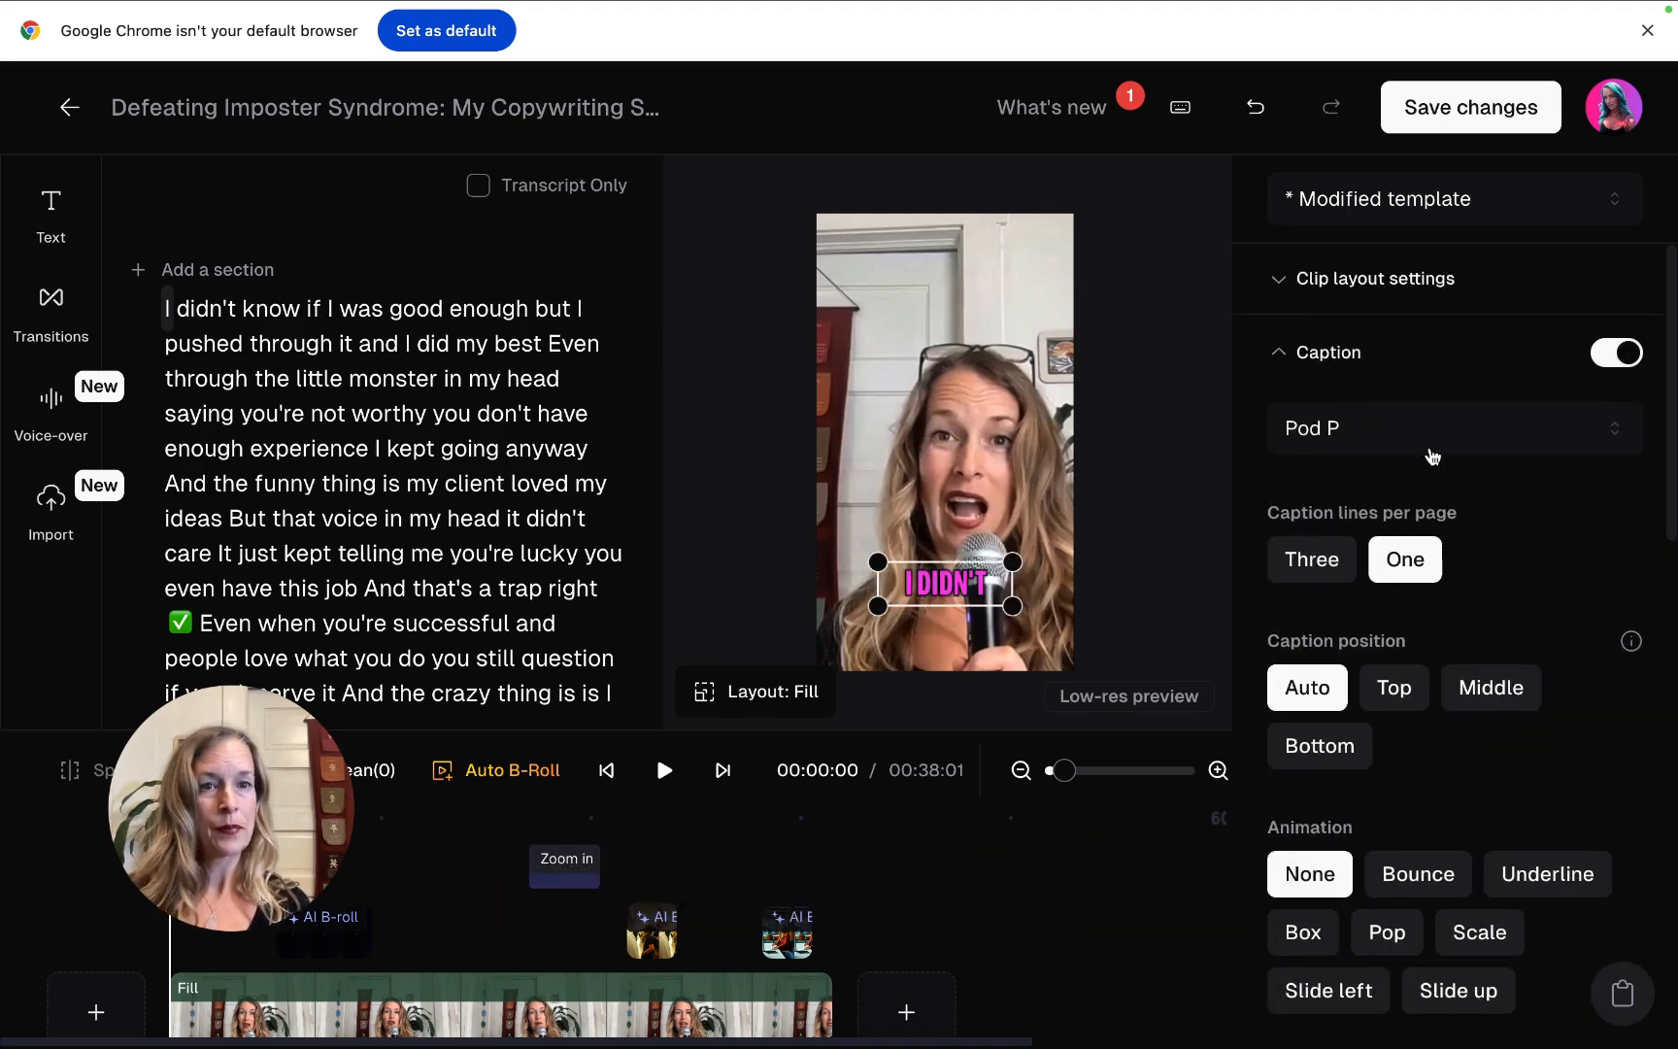
click(1306, 356)
click(1313, 369)
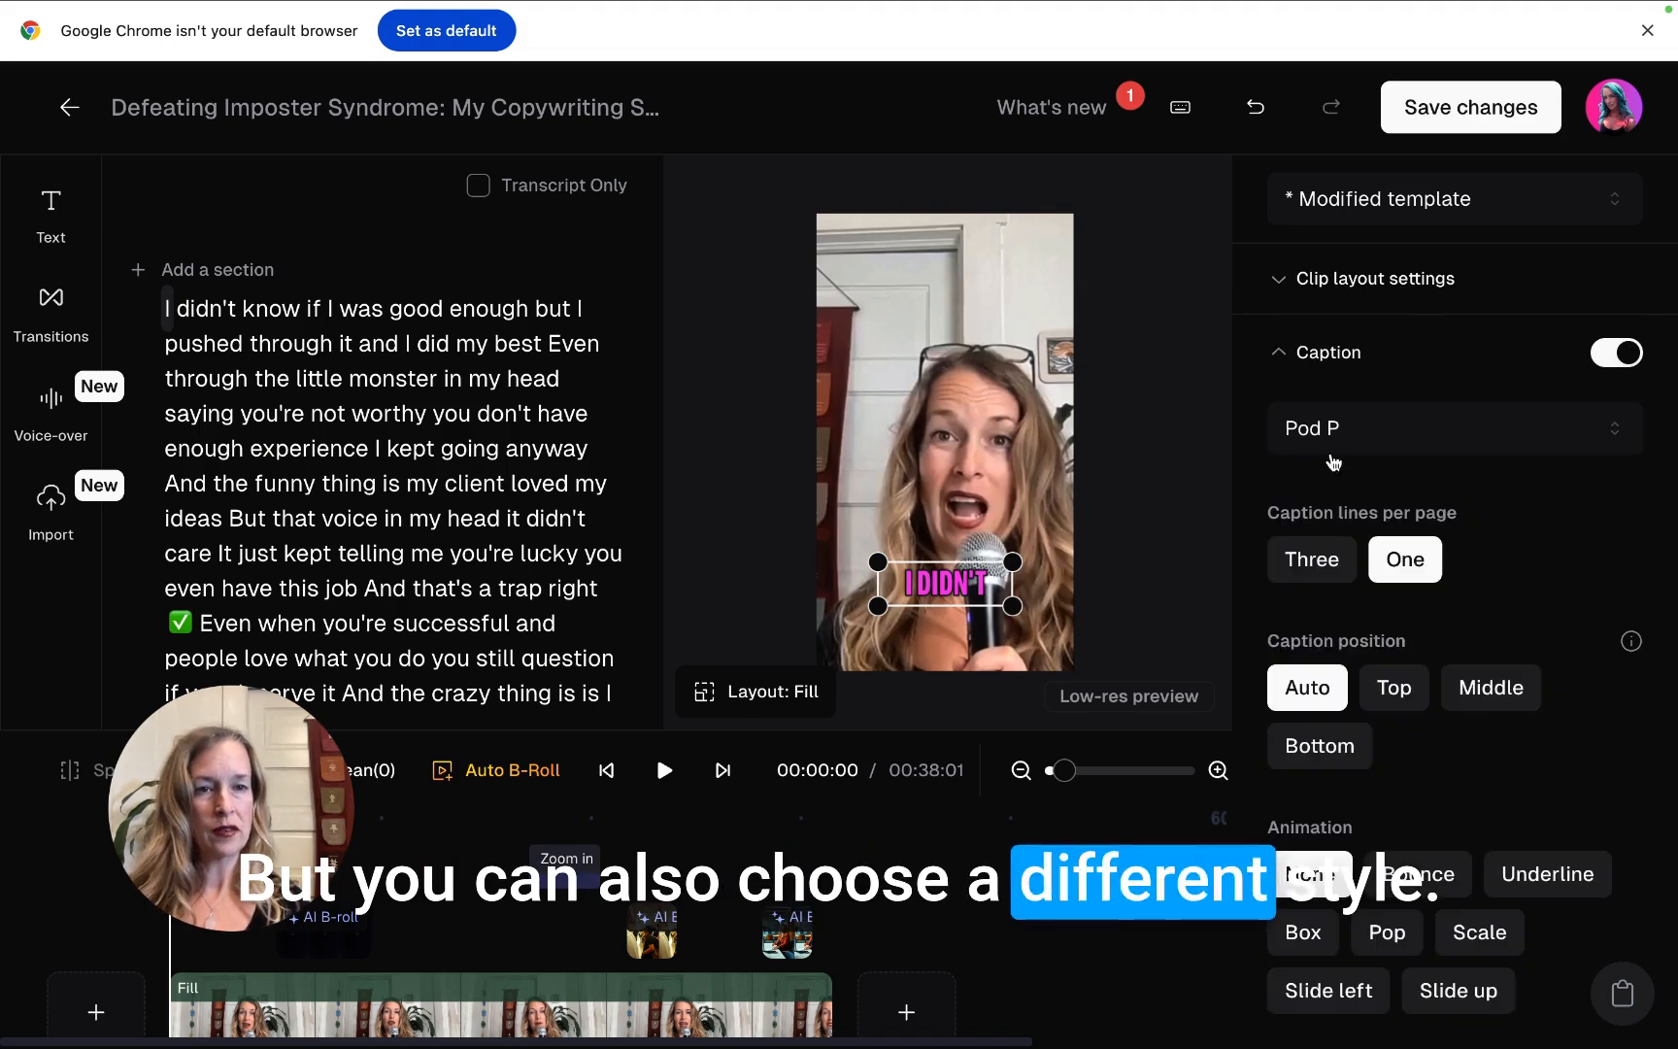
- Apply the Karaoke preset to the captions
scroll(1390, 611, down, 1)
scroll(1392, 622, up, 1)
click(1466, 420)
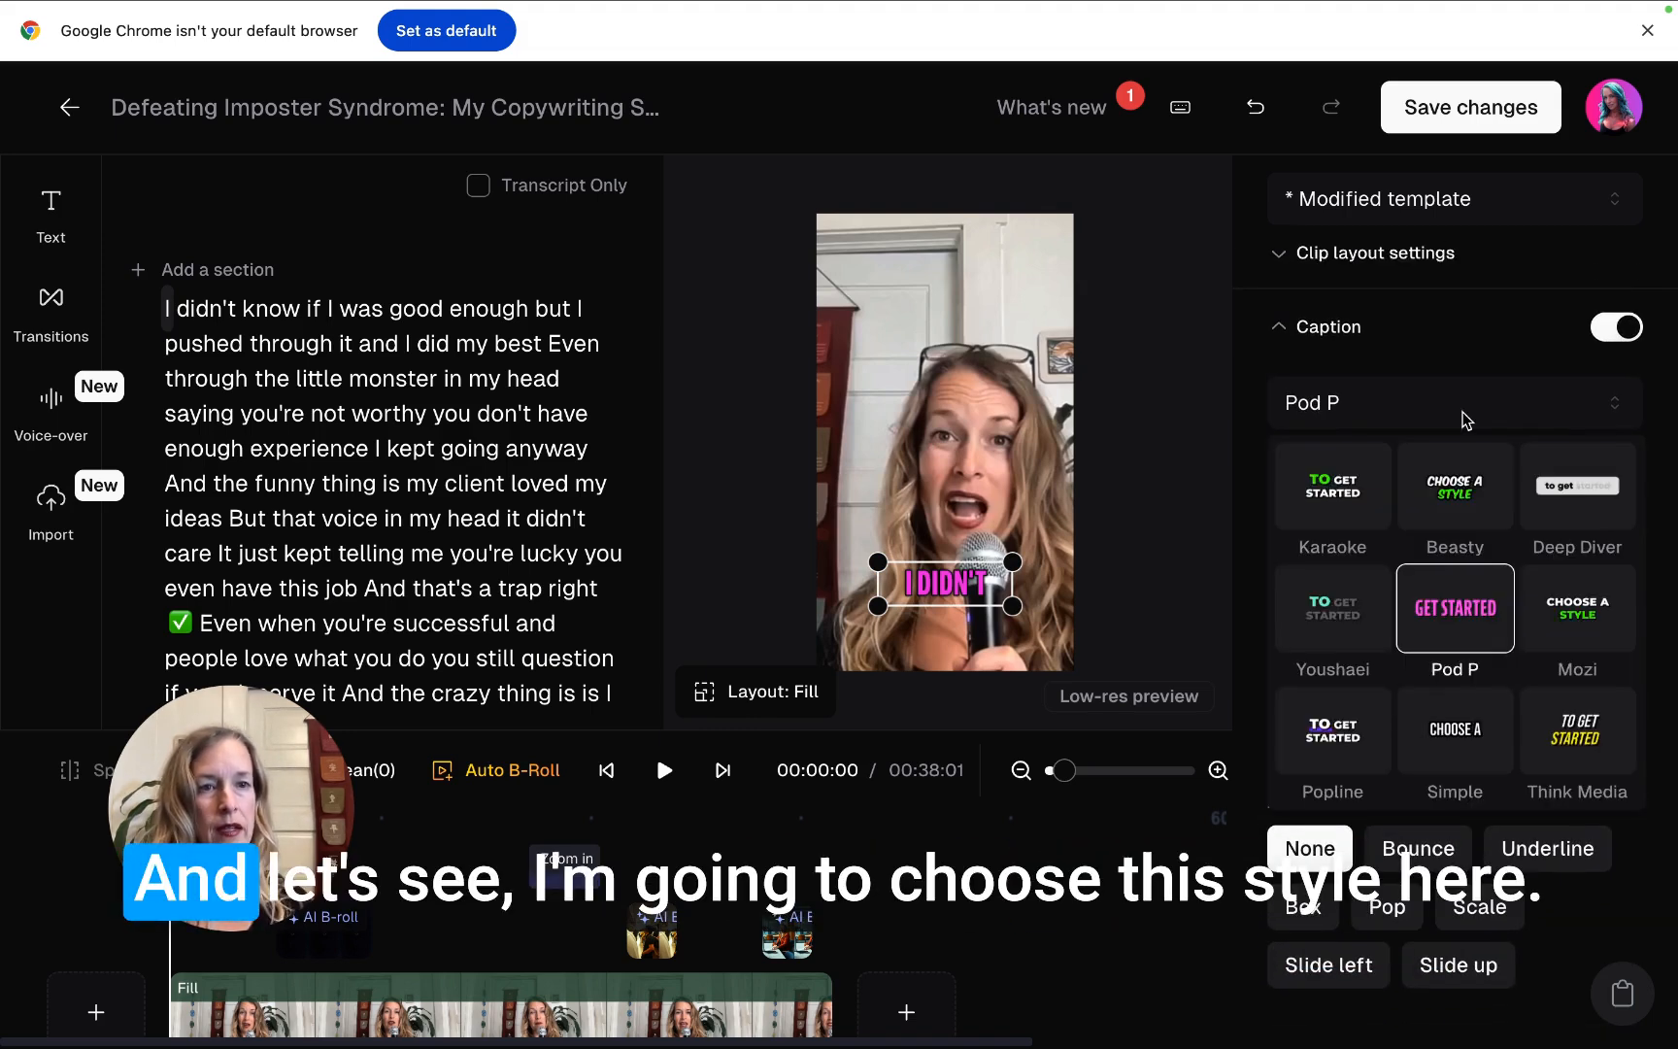
click(1333, 488)
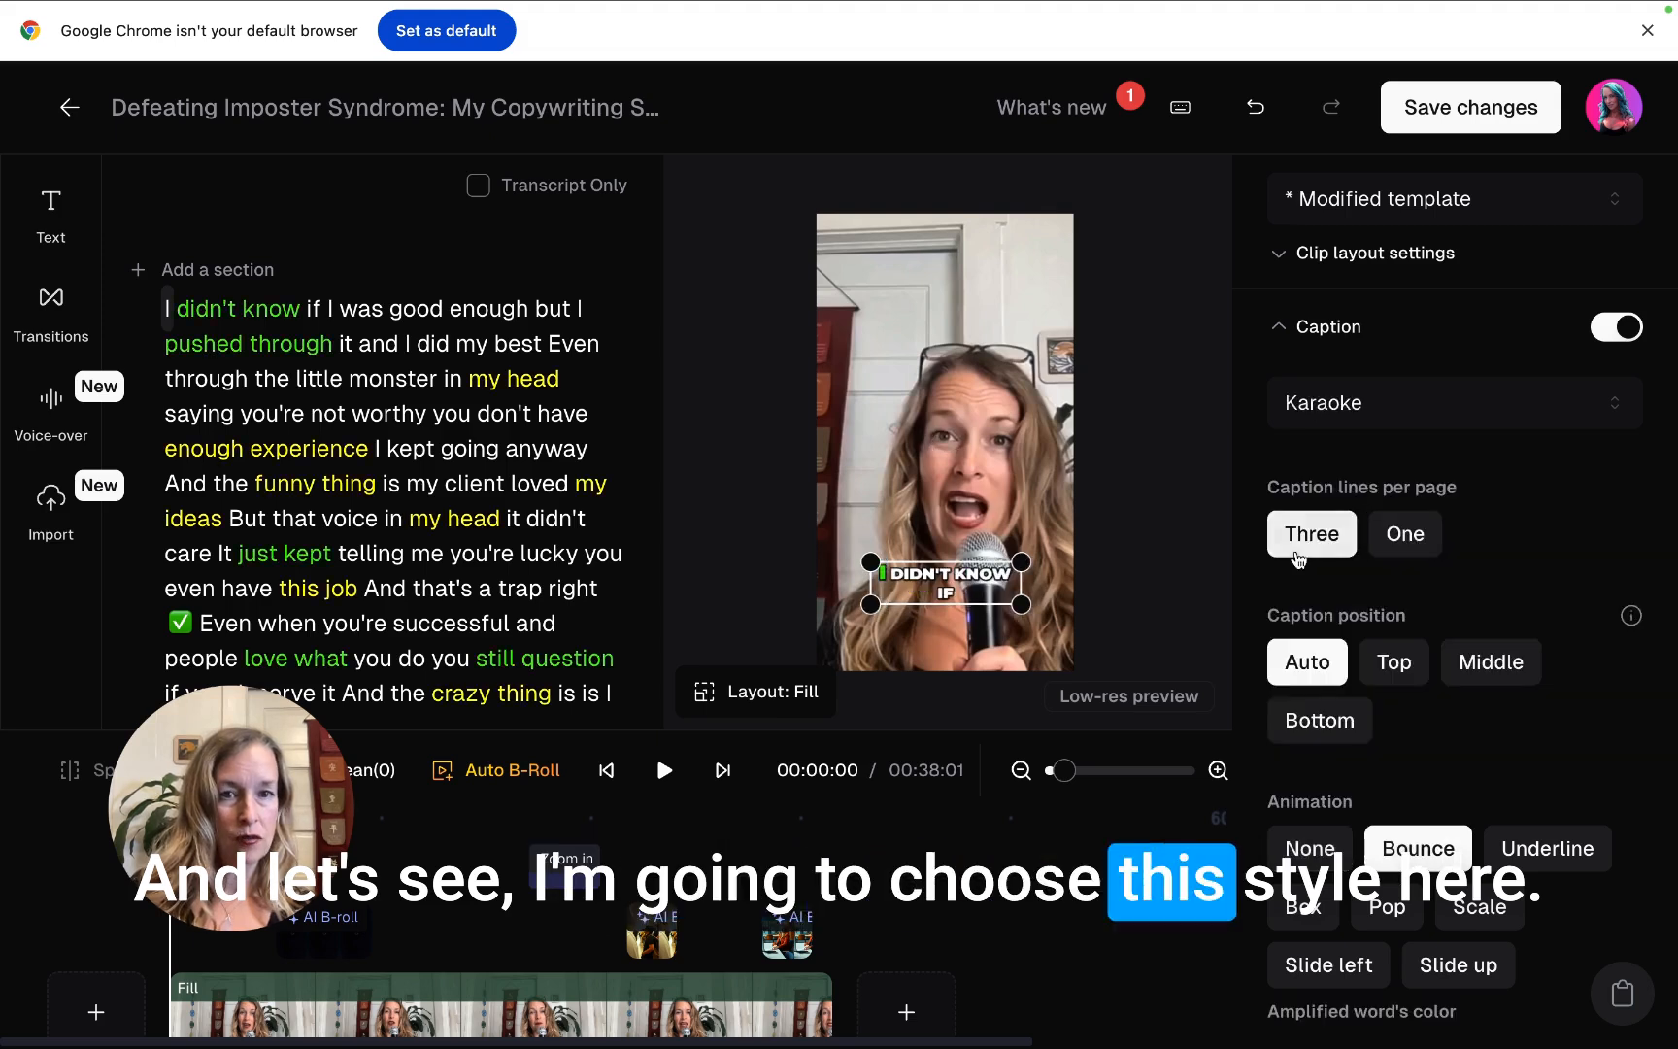
- Change the captions' amplified word color to the pink F610DFFF
scroll(1409, 621, down, 5)
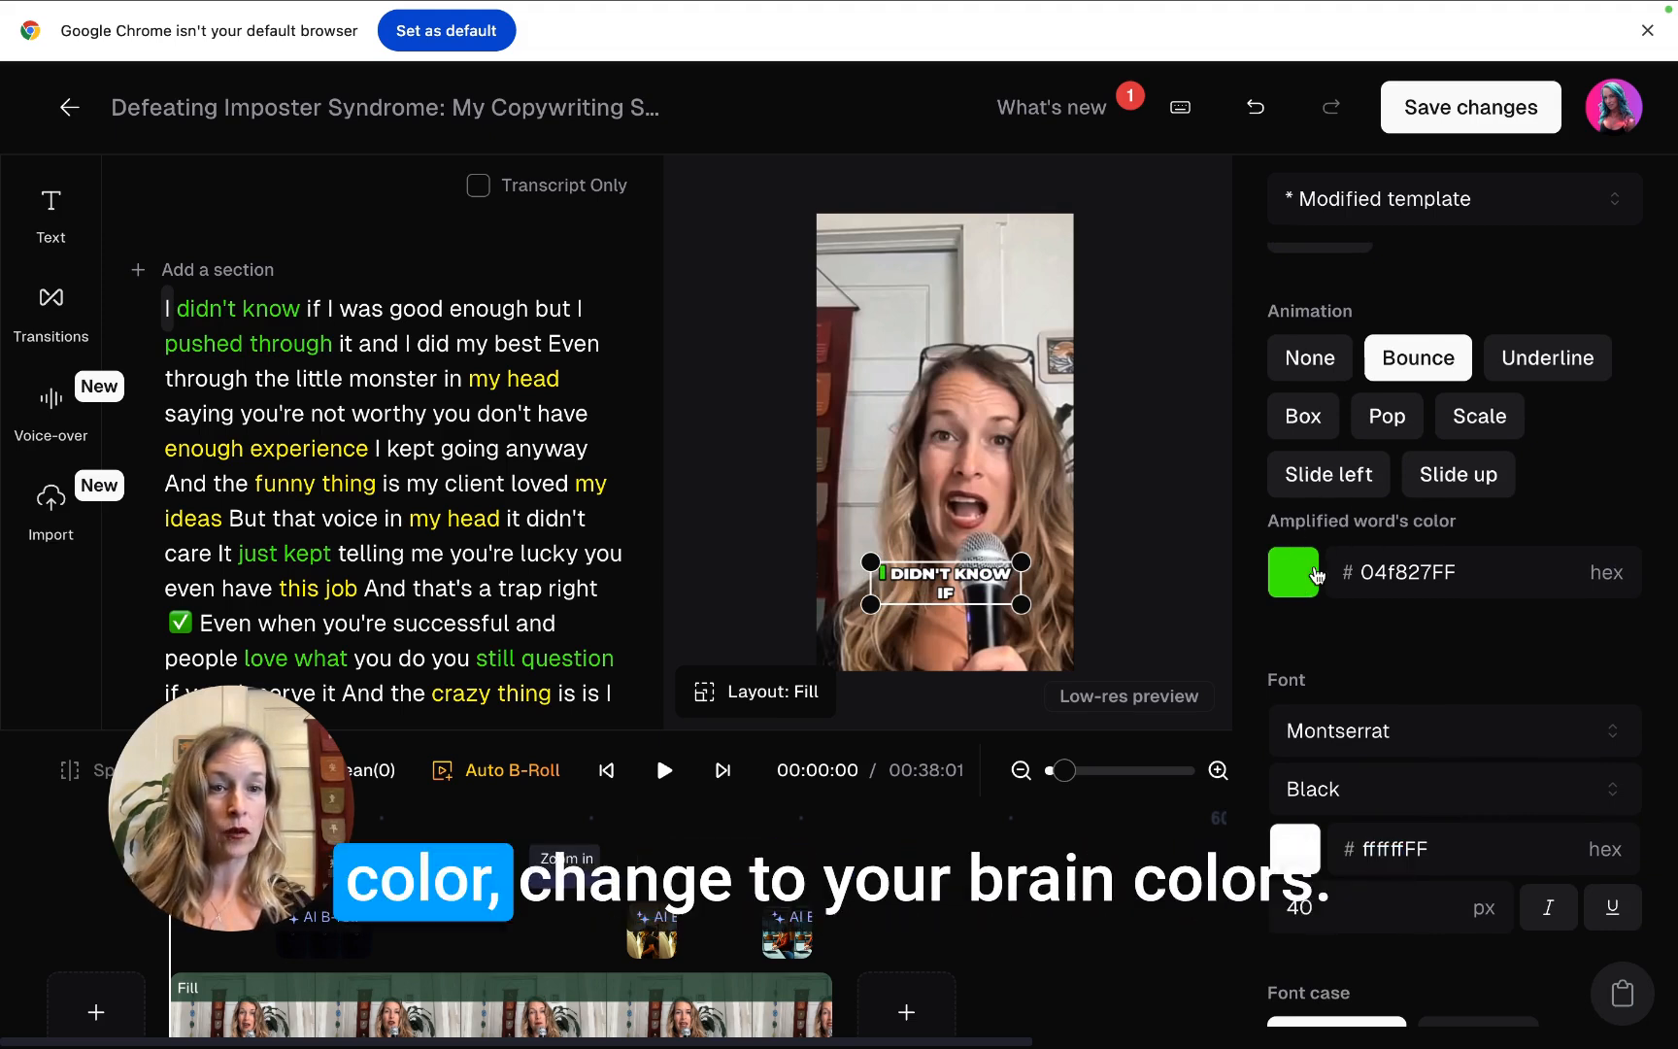
click(1294, 573)
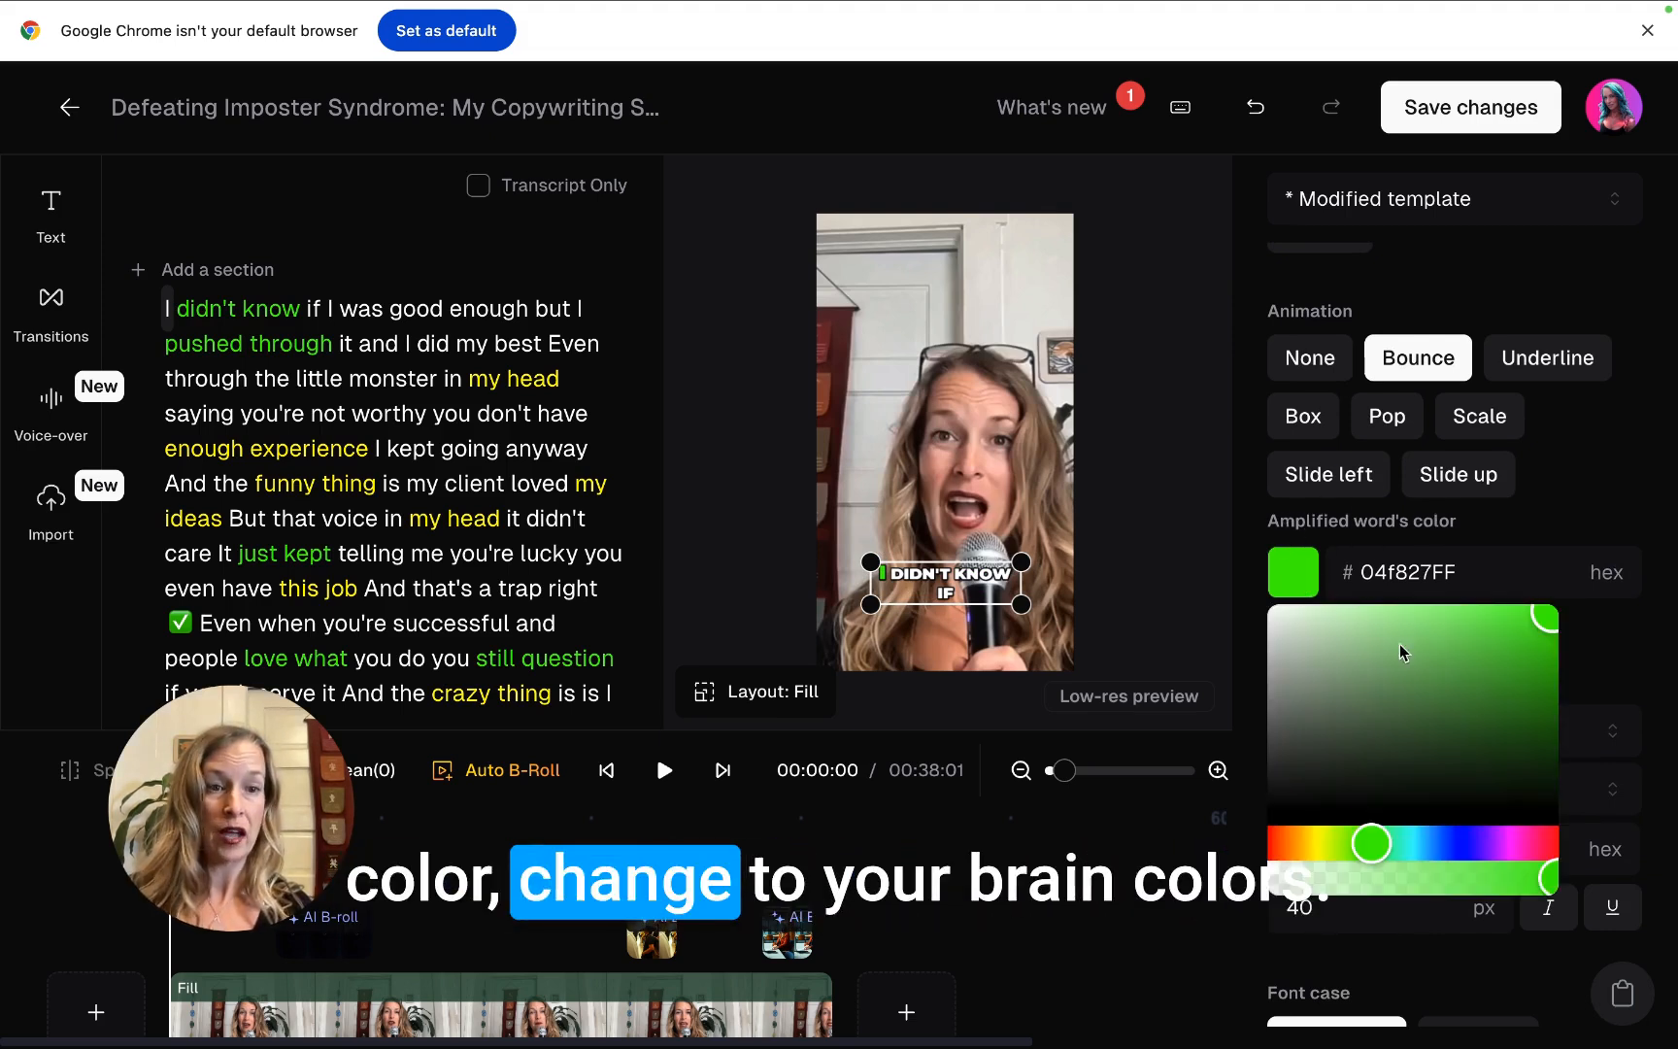
click(1513, 843)
drag(1545, 624, 1543, 618)
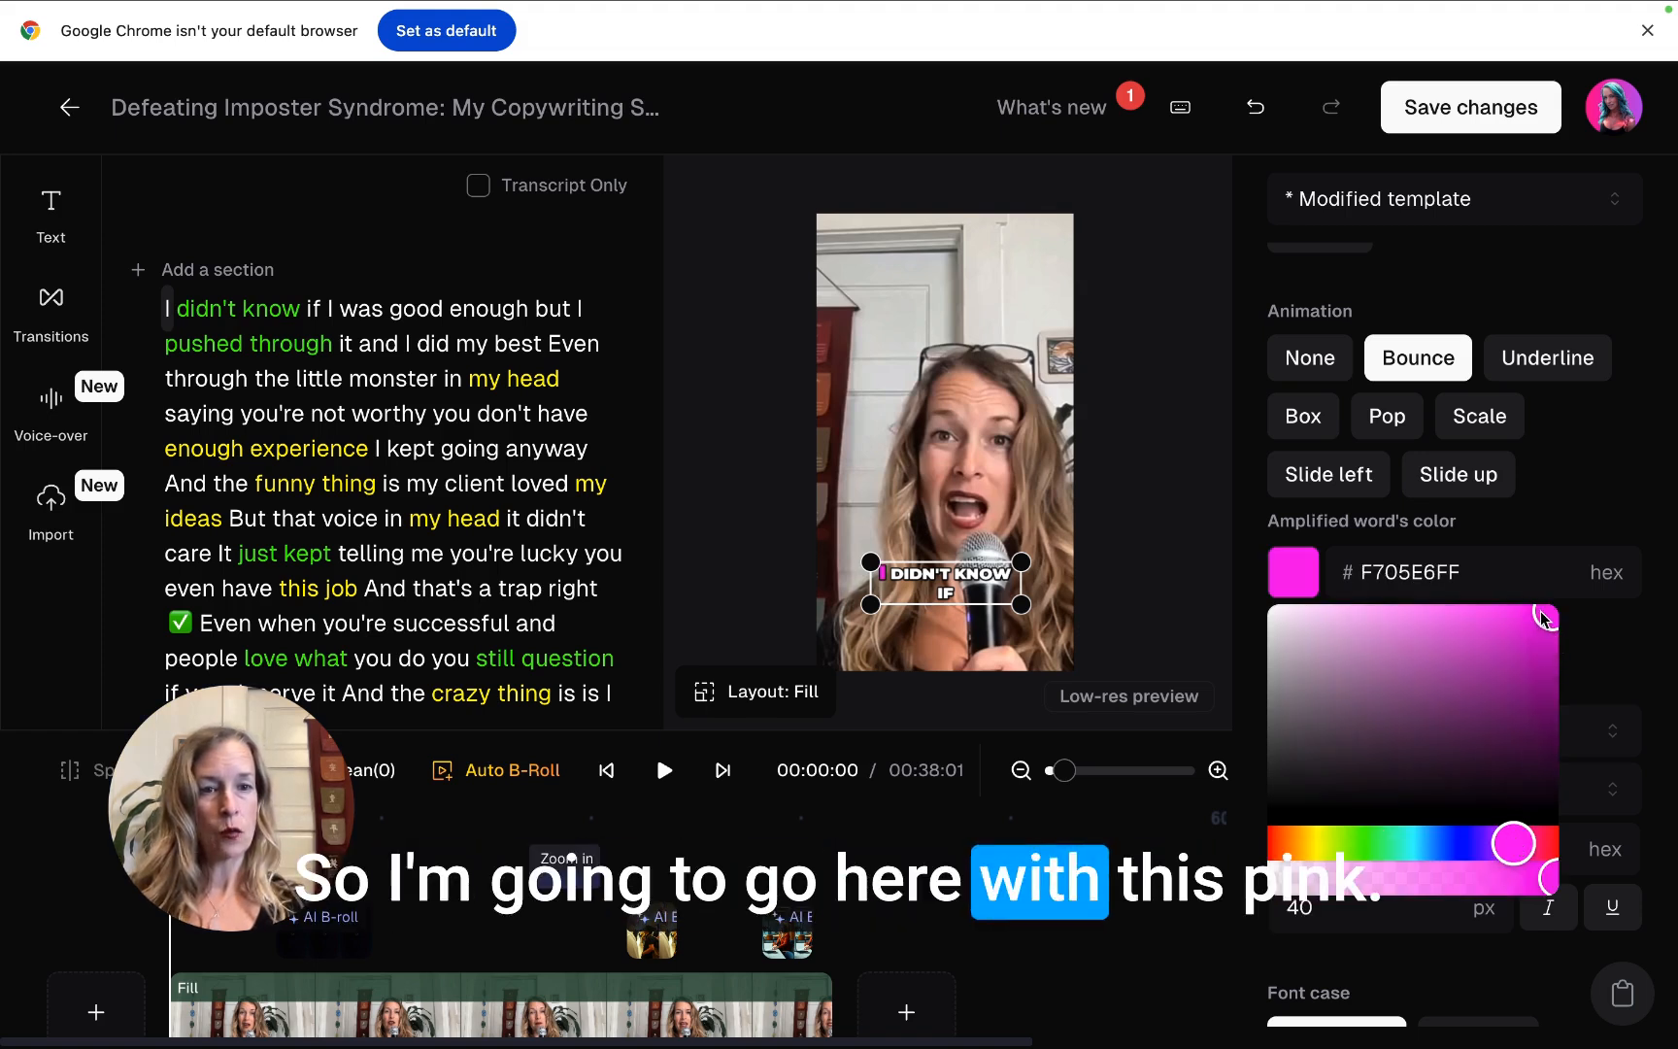
click(1510, 847)
click(1517, 847)
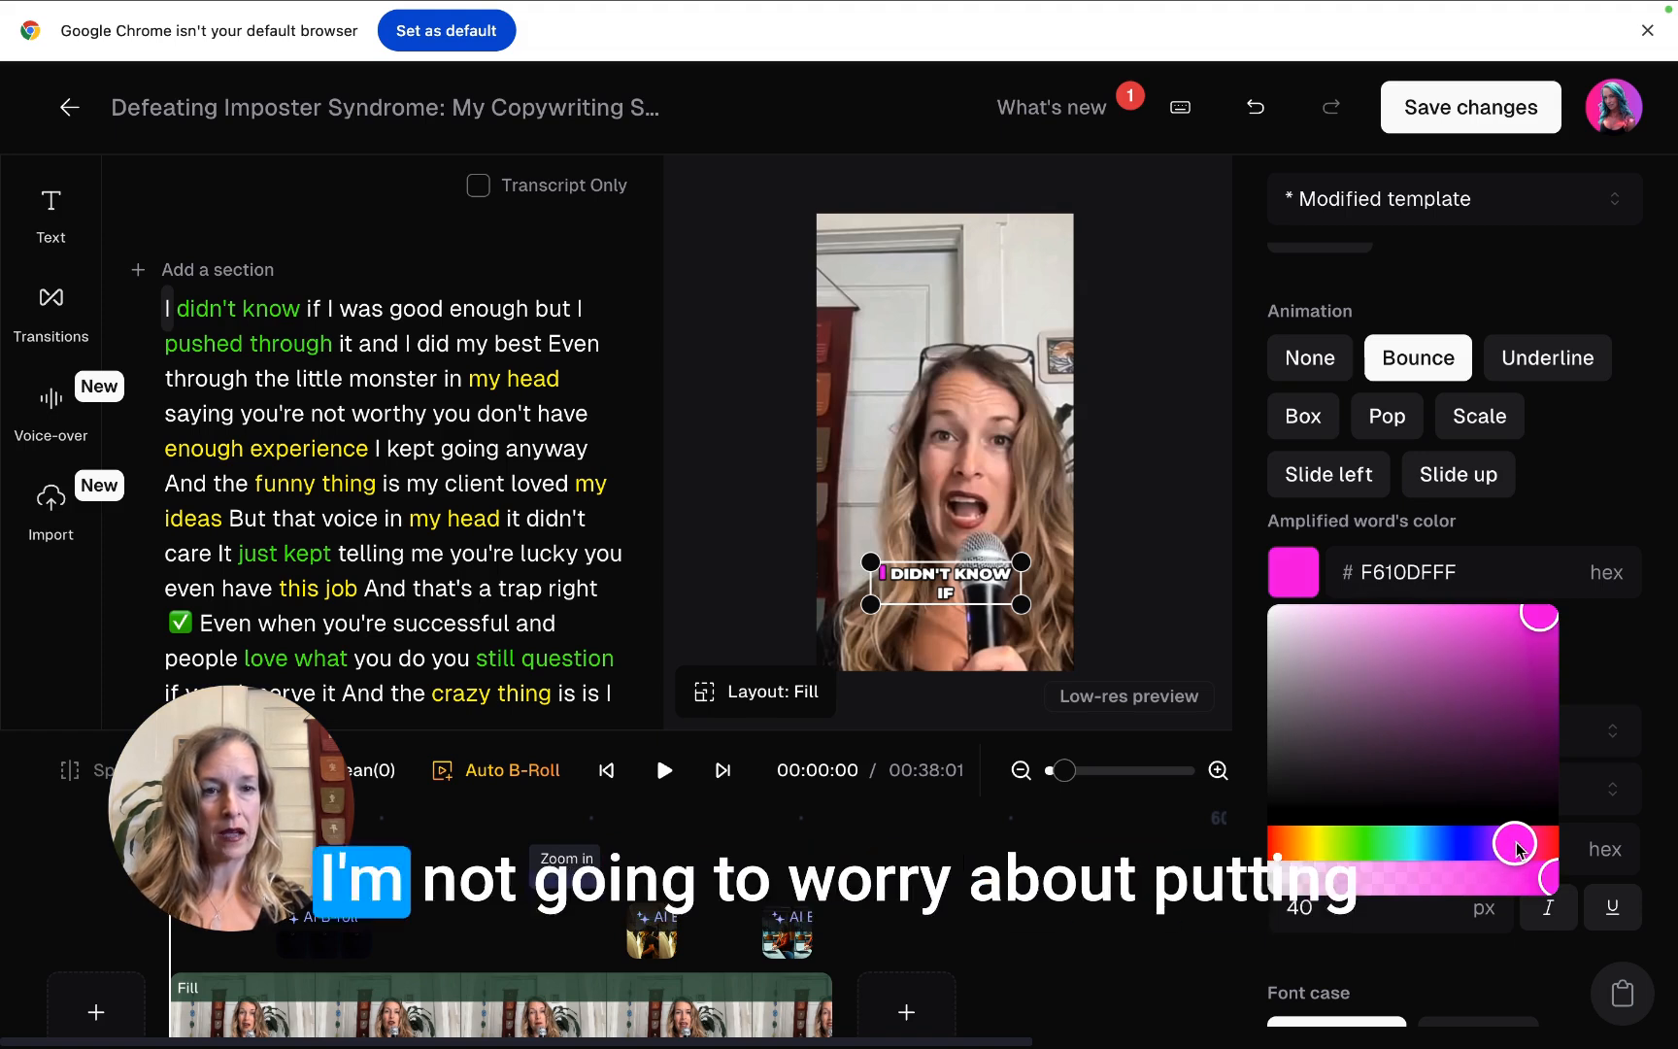
click(1622, 686)
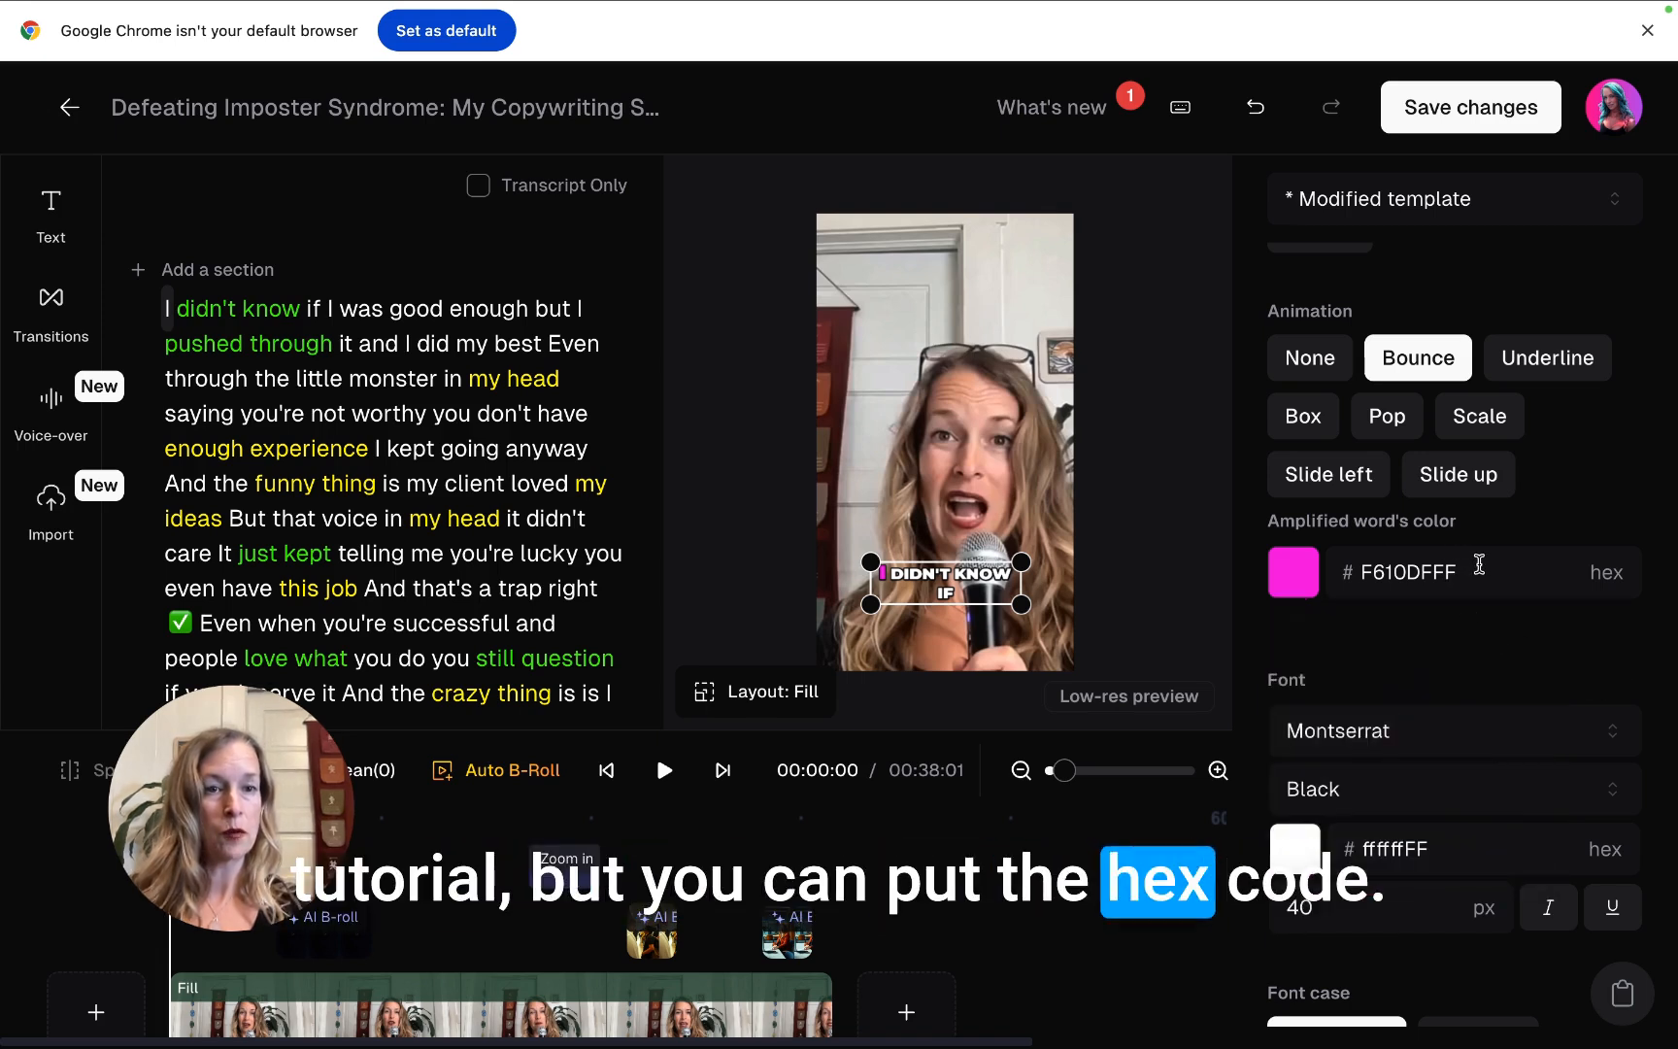
- Check the amplified word's hex code and the font settings, and play the clip's opening to preview the captions
click(1478, 564)
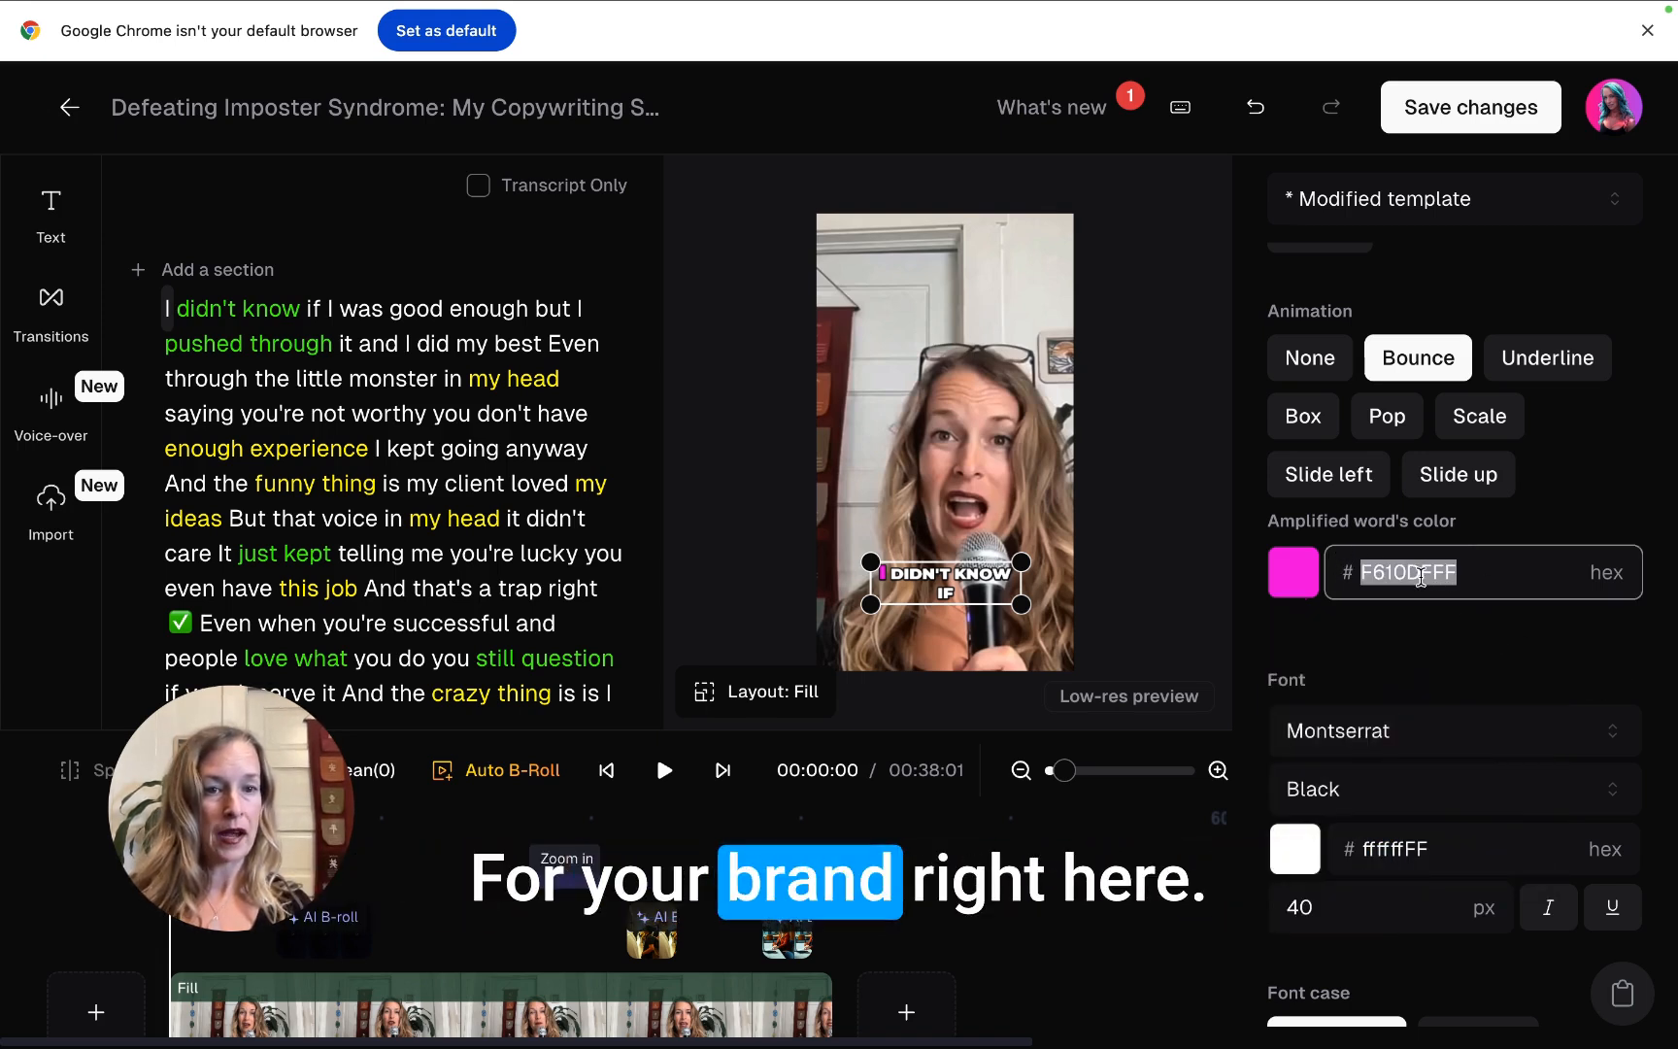
scroll(1408, 631, down, 1)
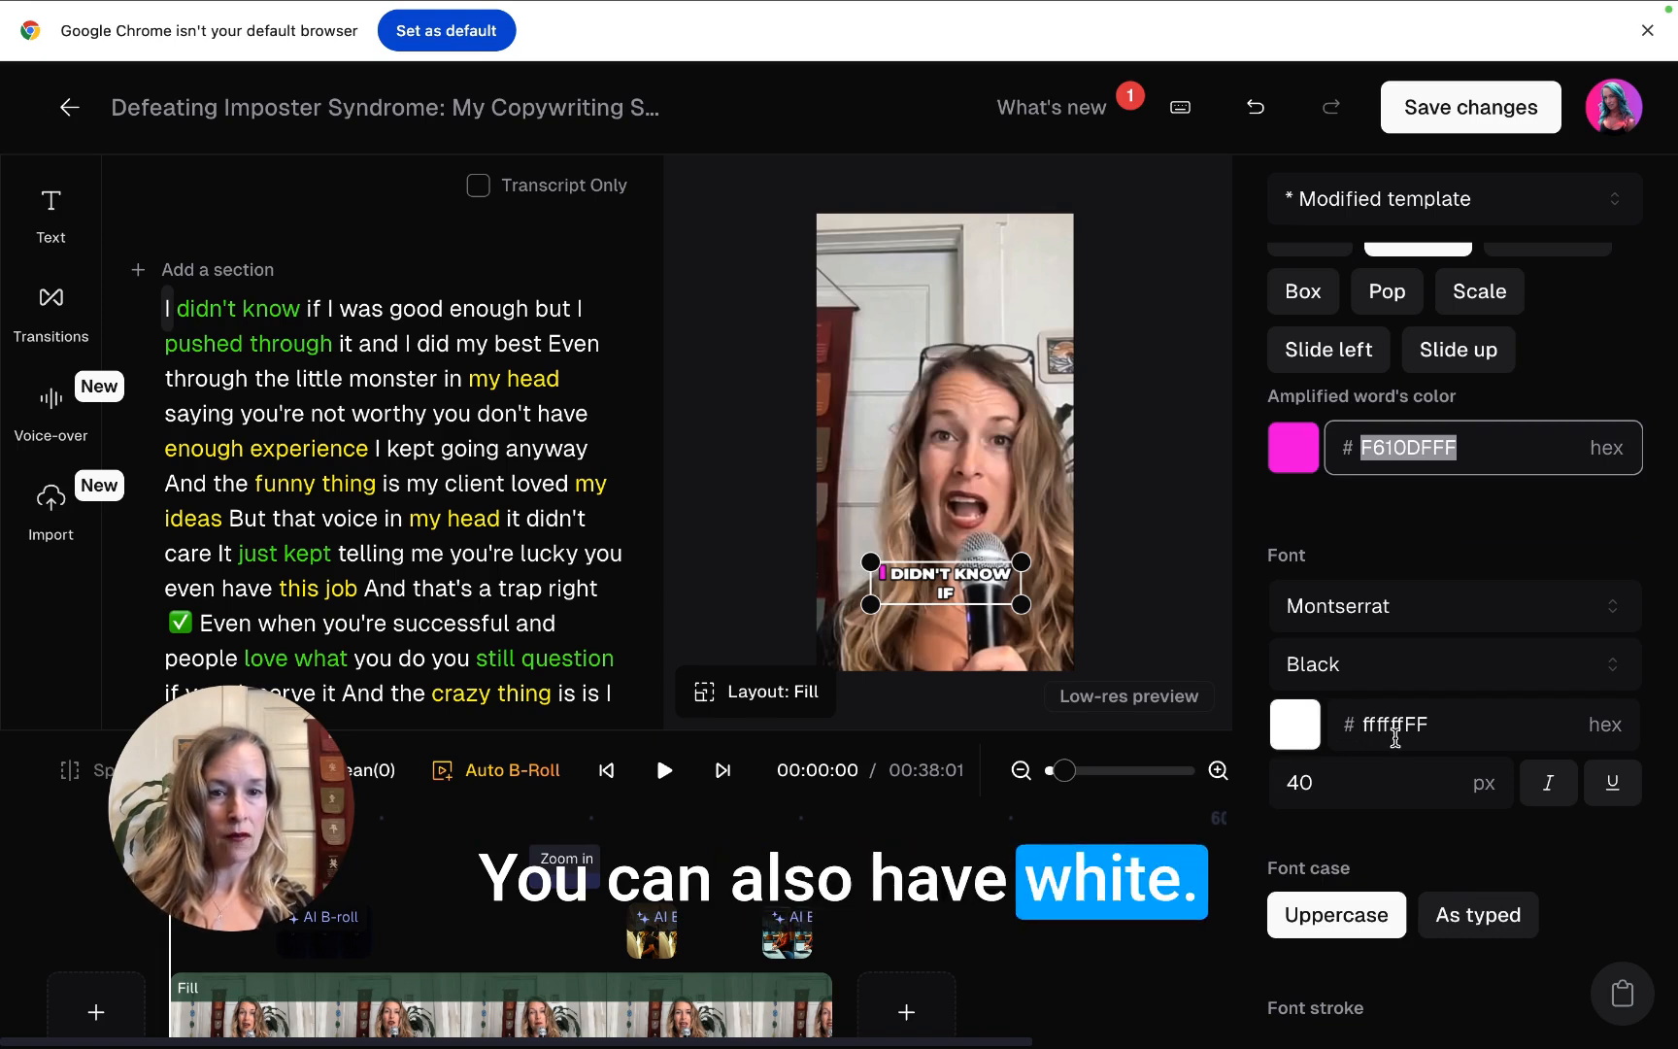
scroll(1395, 738, down, 1)
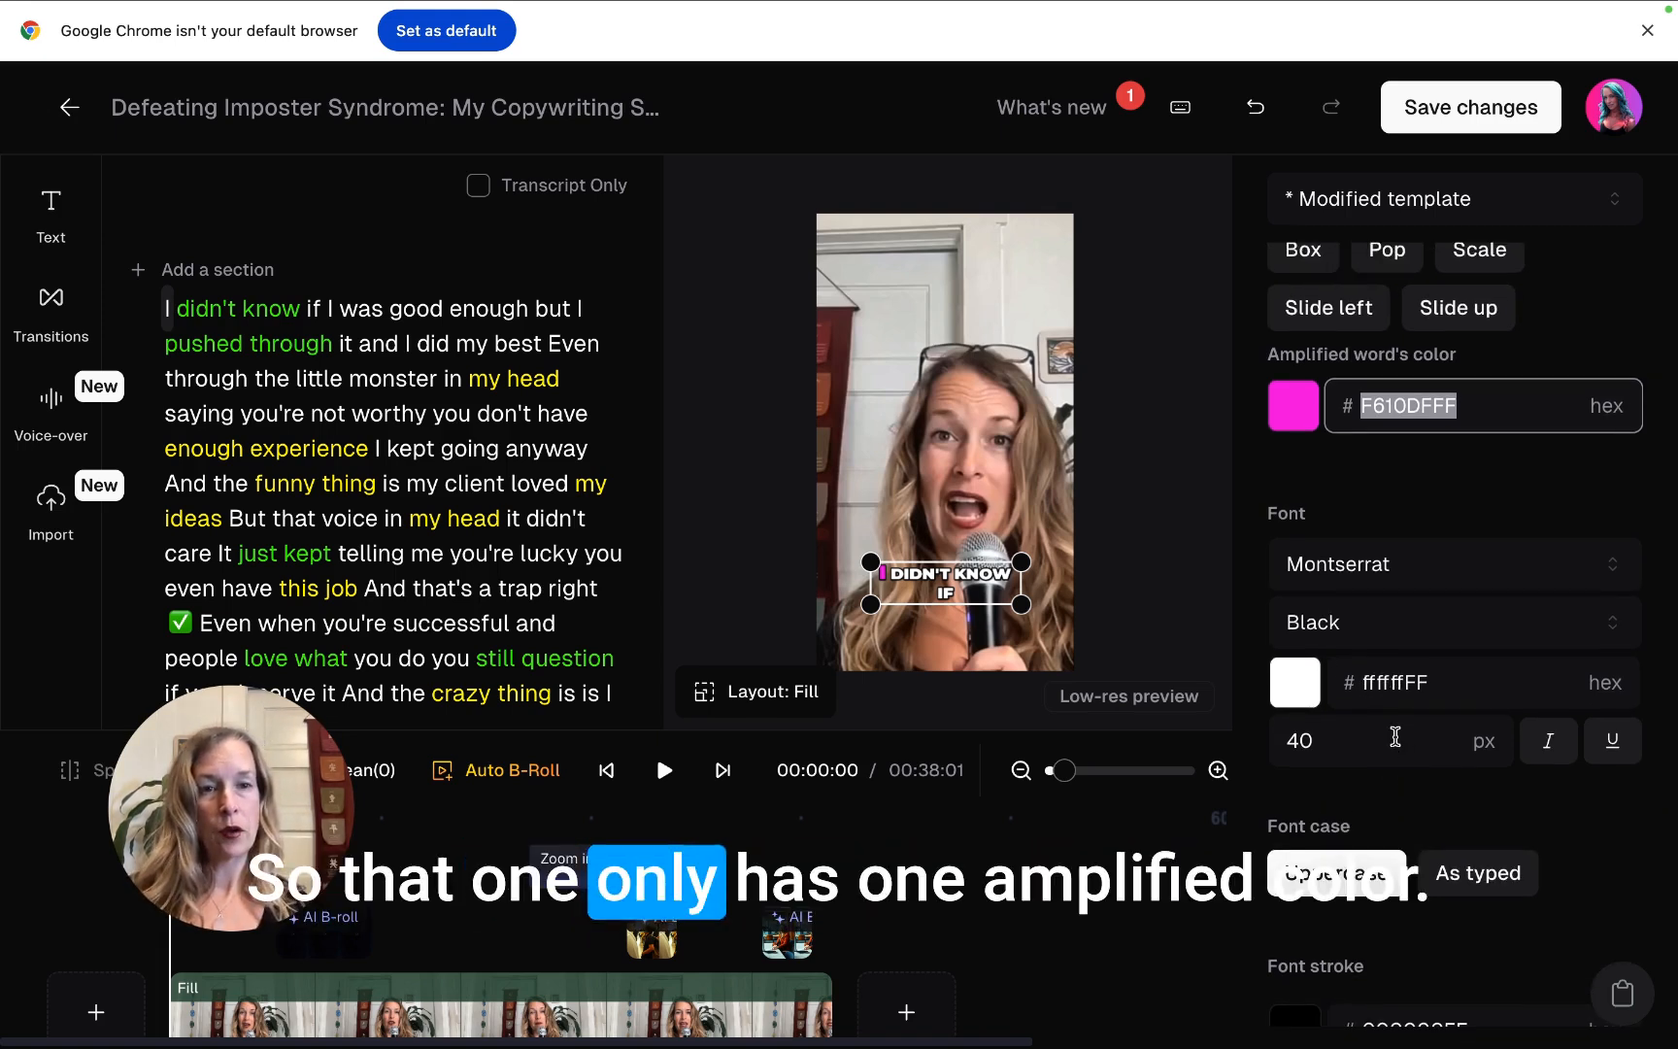
scroll(1441, 569, up, 3)
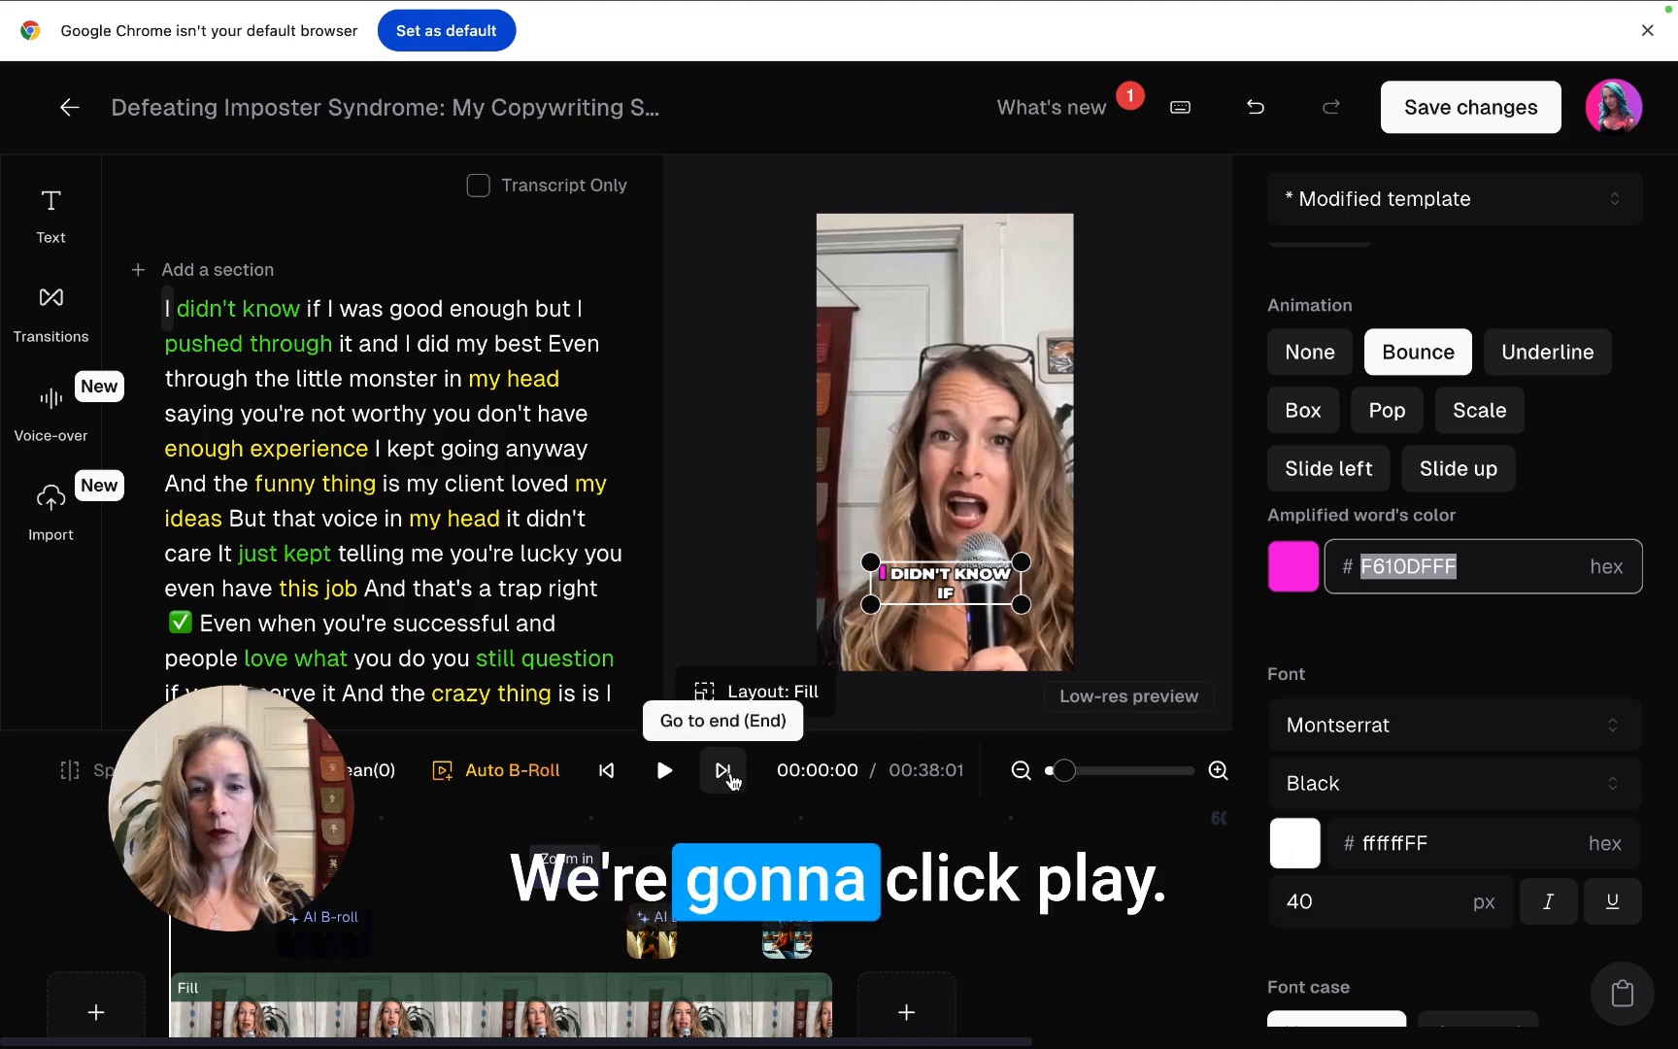
click(665, 772)
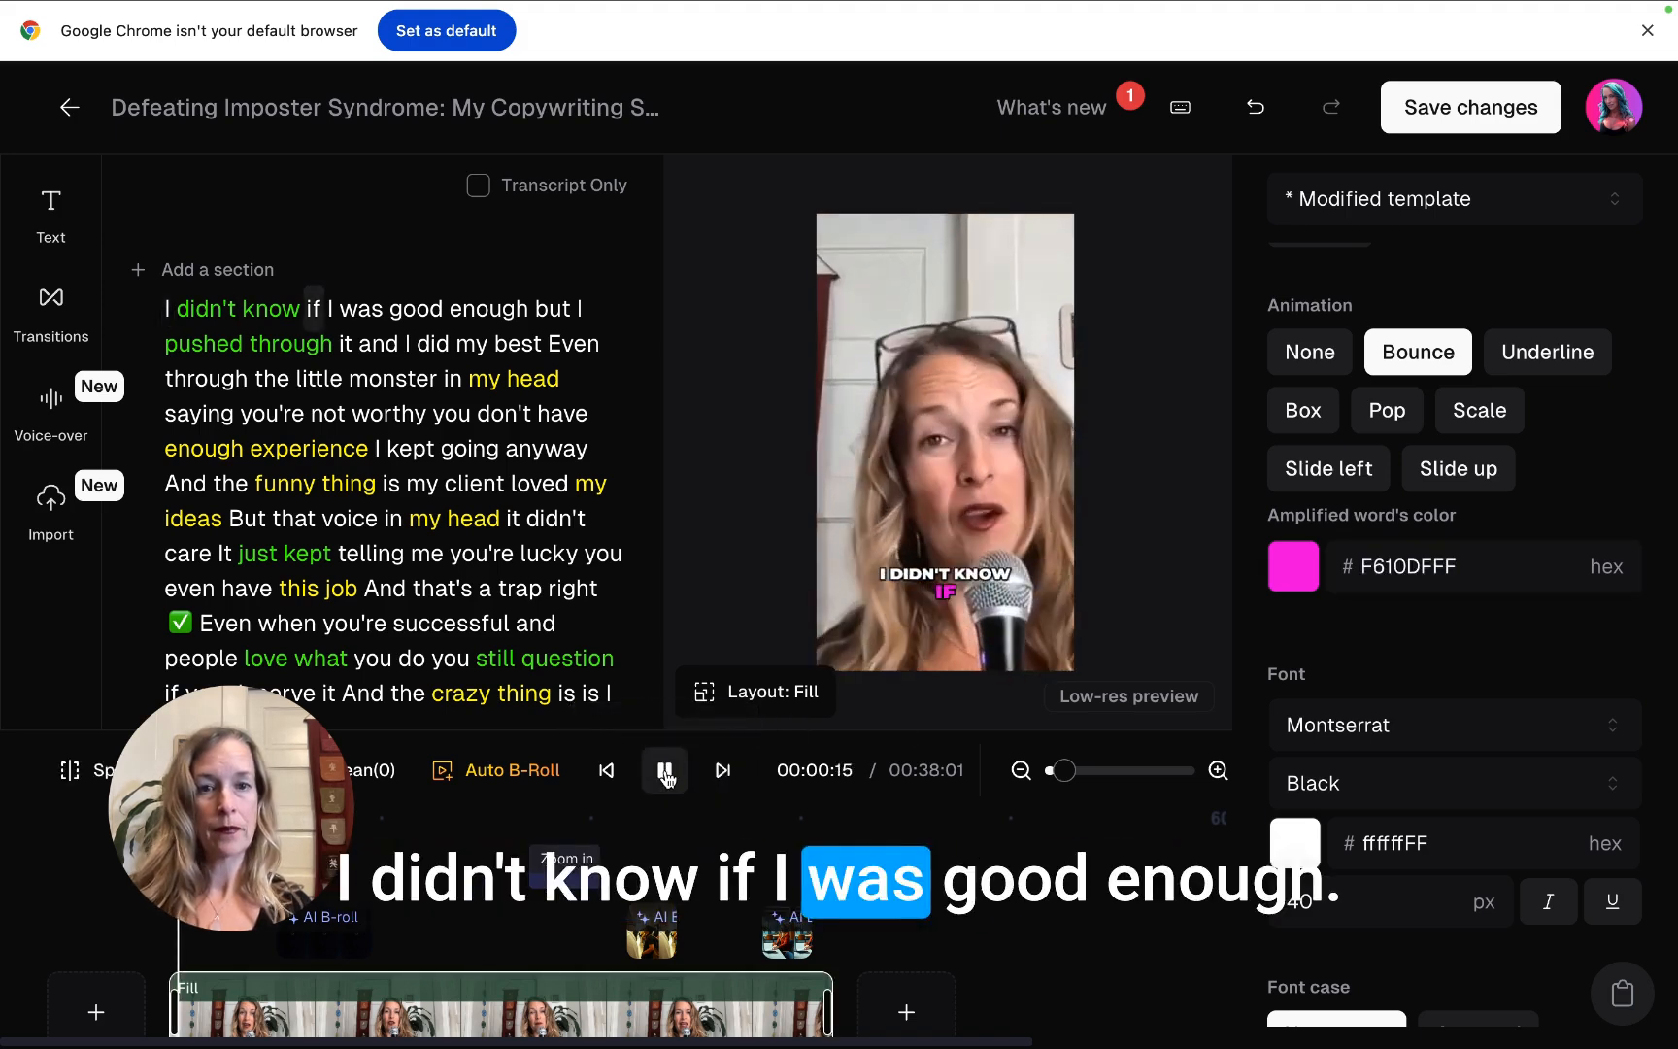
click(680, 776)
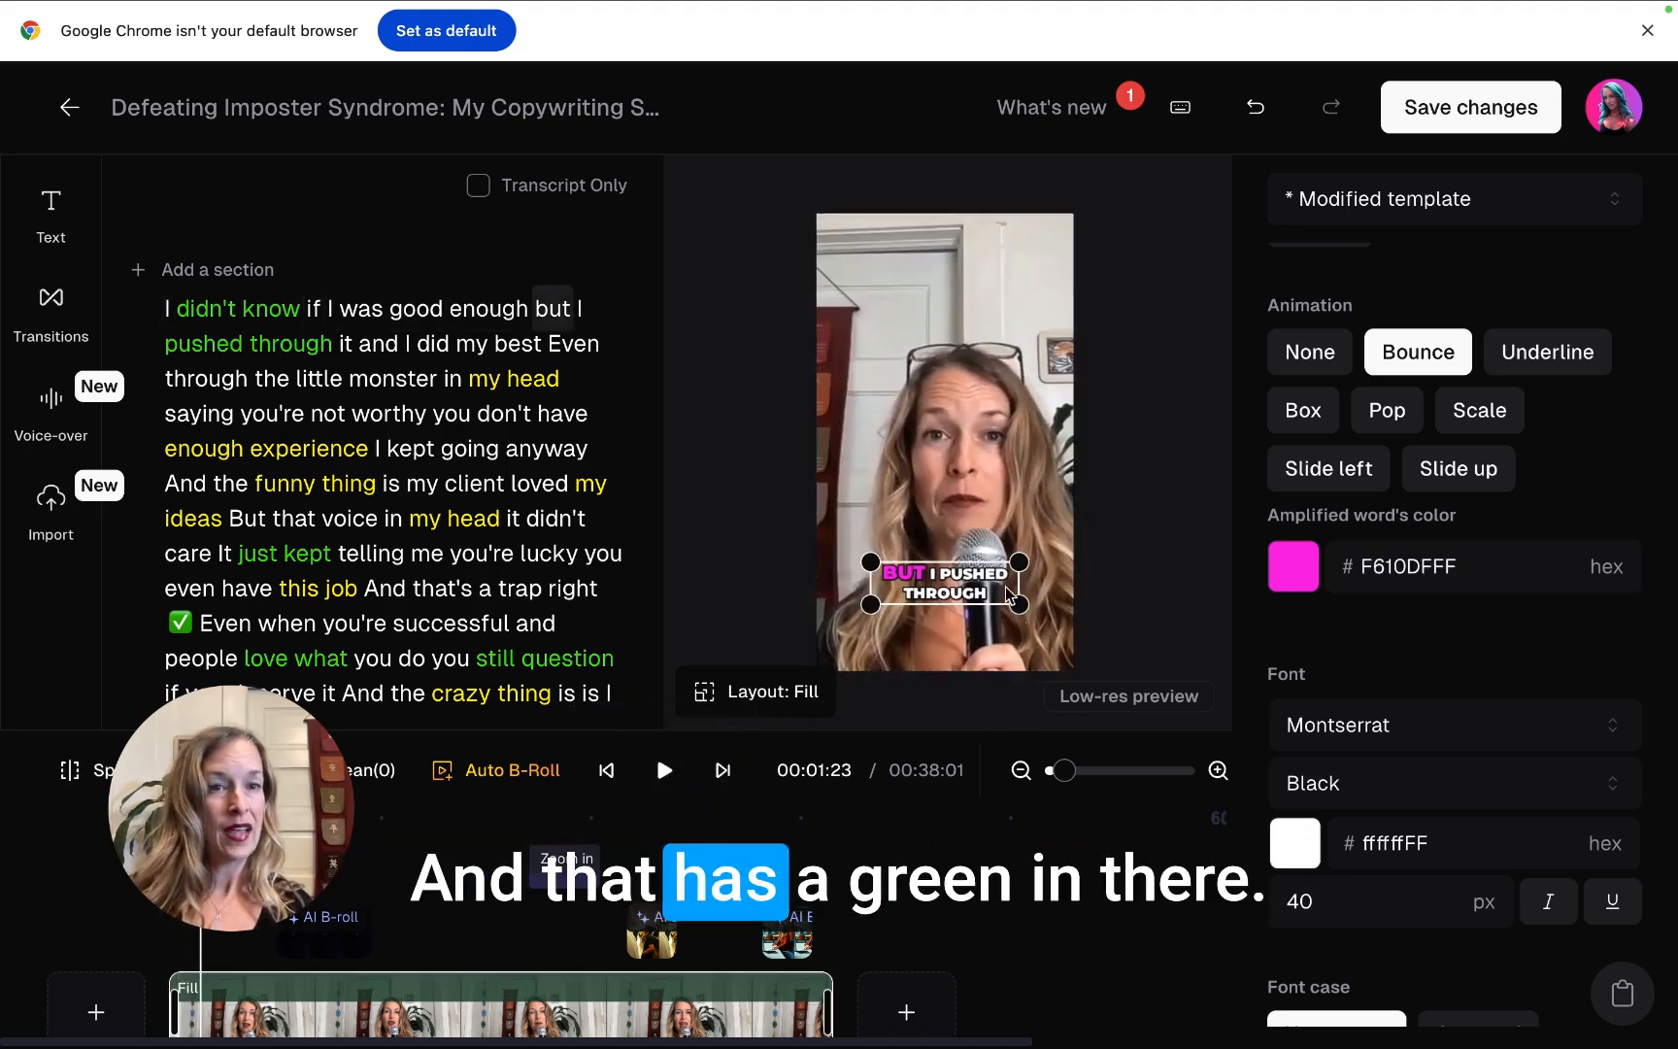
- Look through the caption settings for an option that controls the green highlight color
scroll(1467, 621, down, 6)
scroll(1471, 623, down, 2)
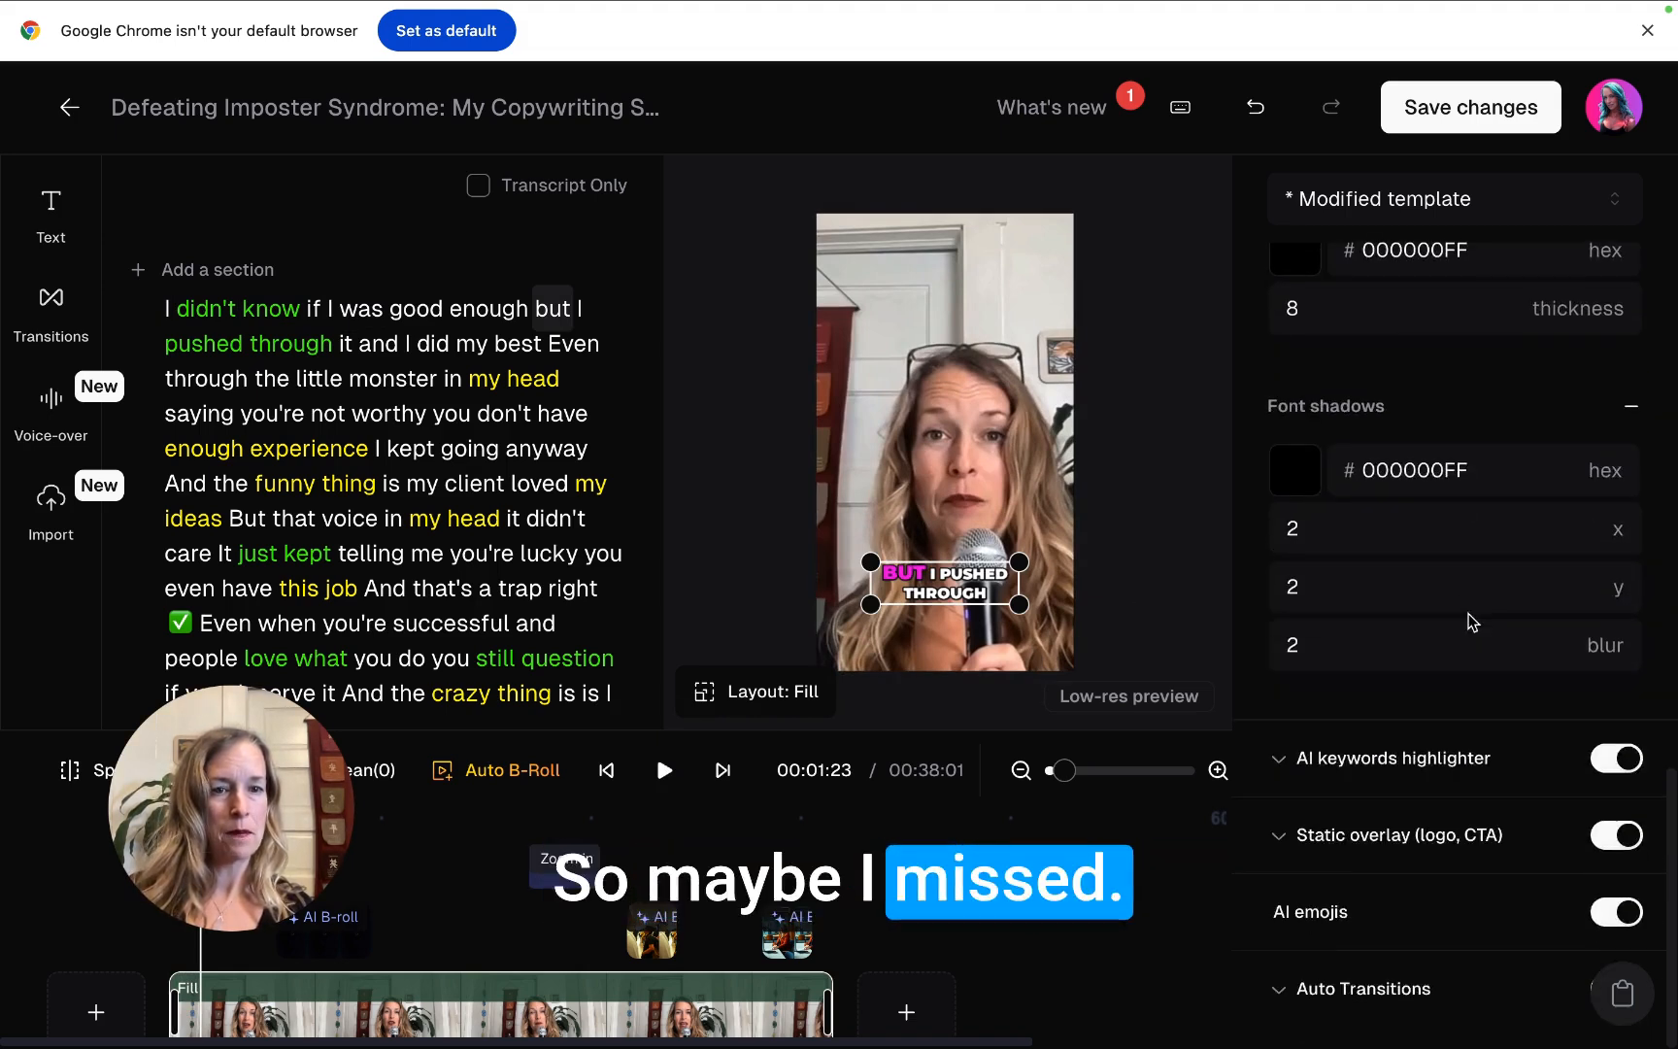
scroll(1473, 622, up, 10)
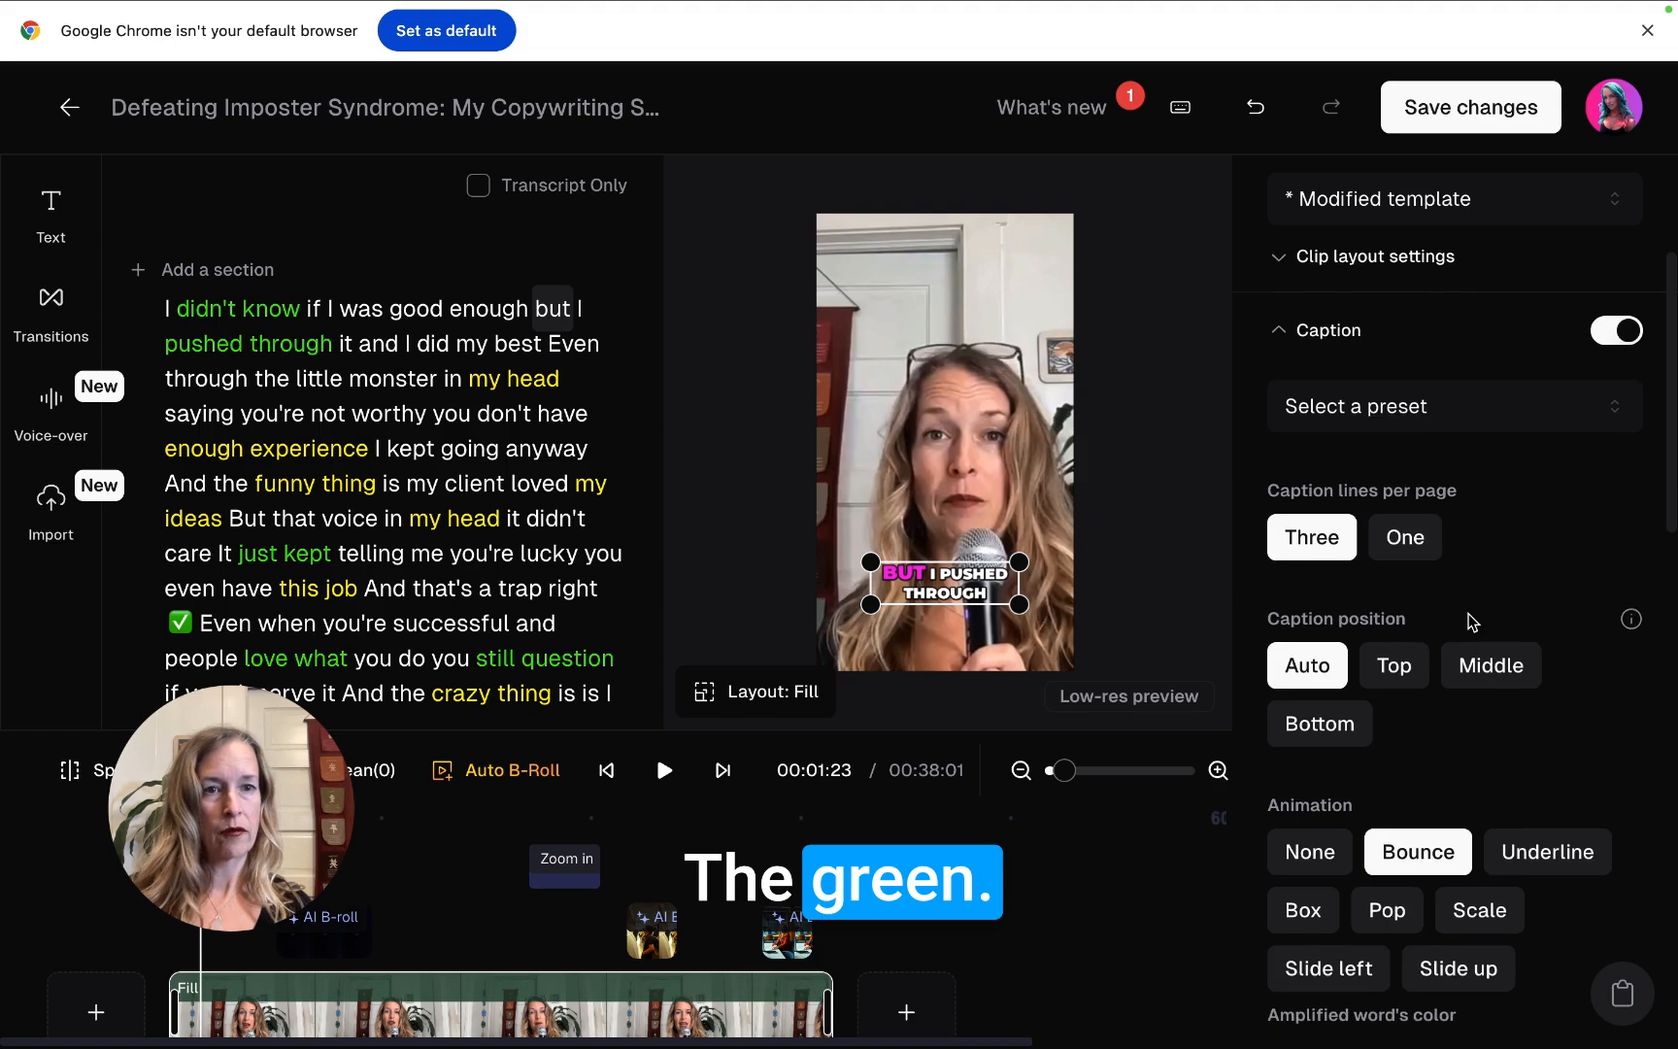
scroll(1474, 621, down, 5)
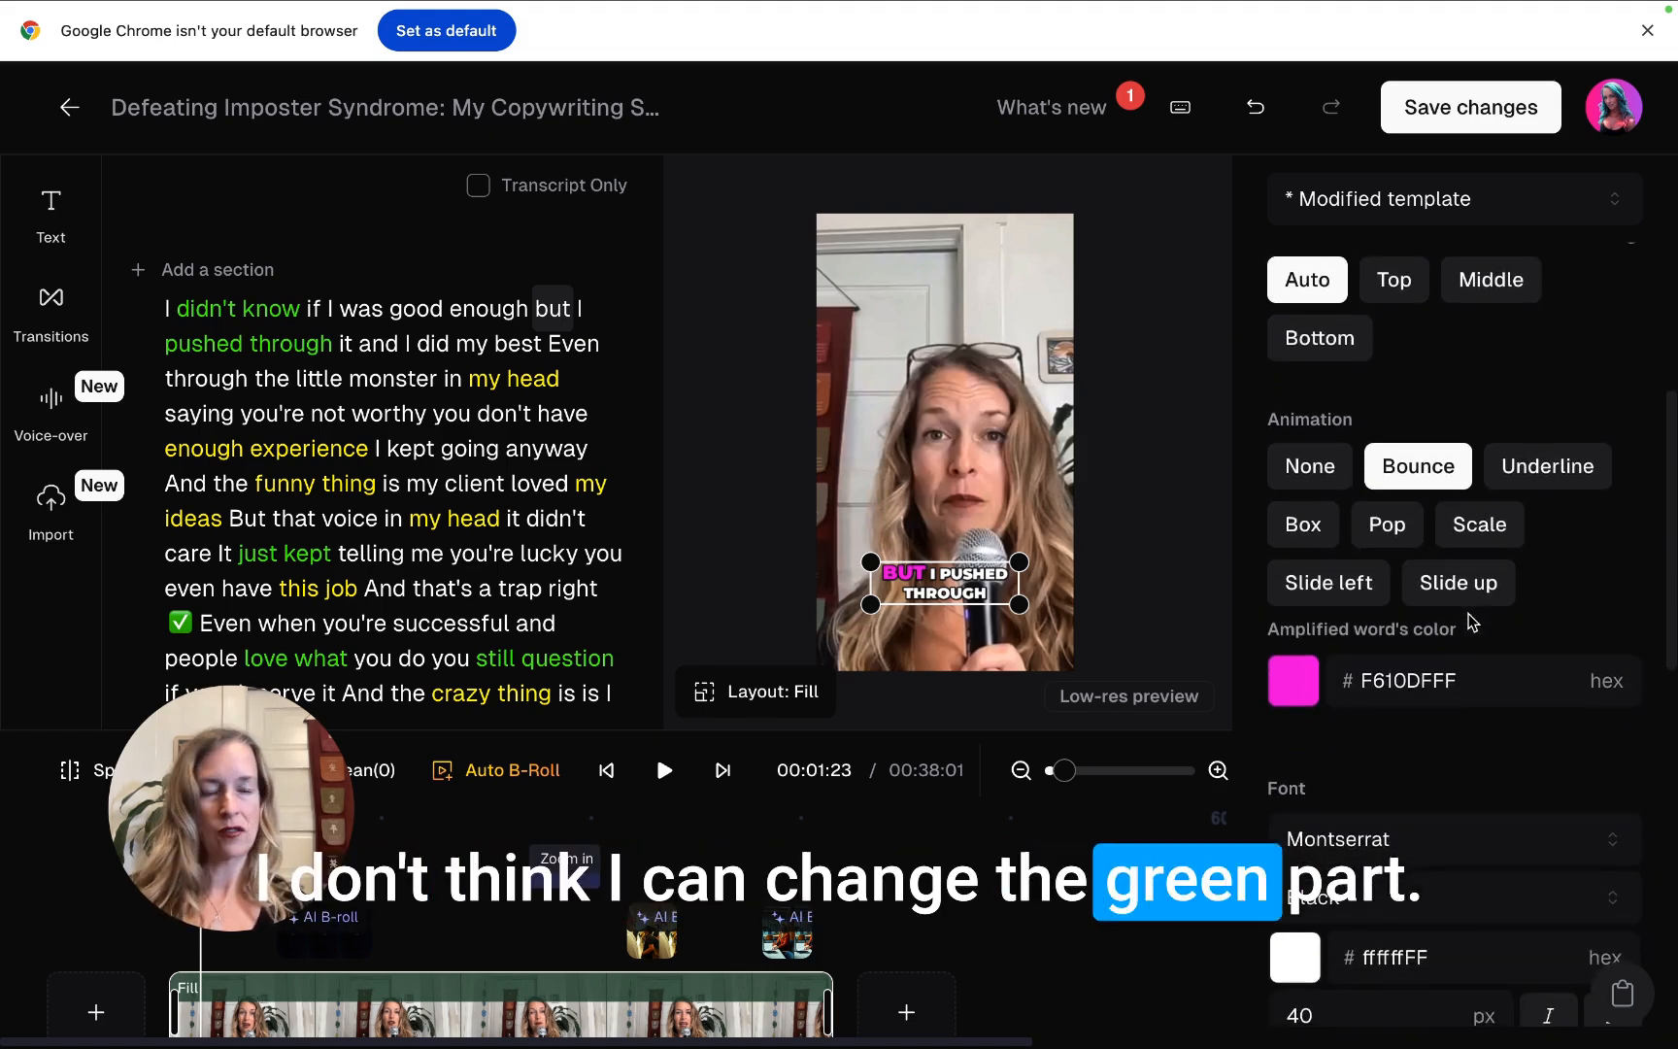
- Examine the captions' available fonts, keeping Montserrat, and review their font case, stroke and shadow settings
scroll(1473, 623, down, 1)
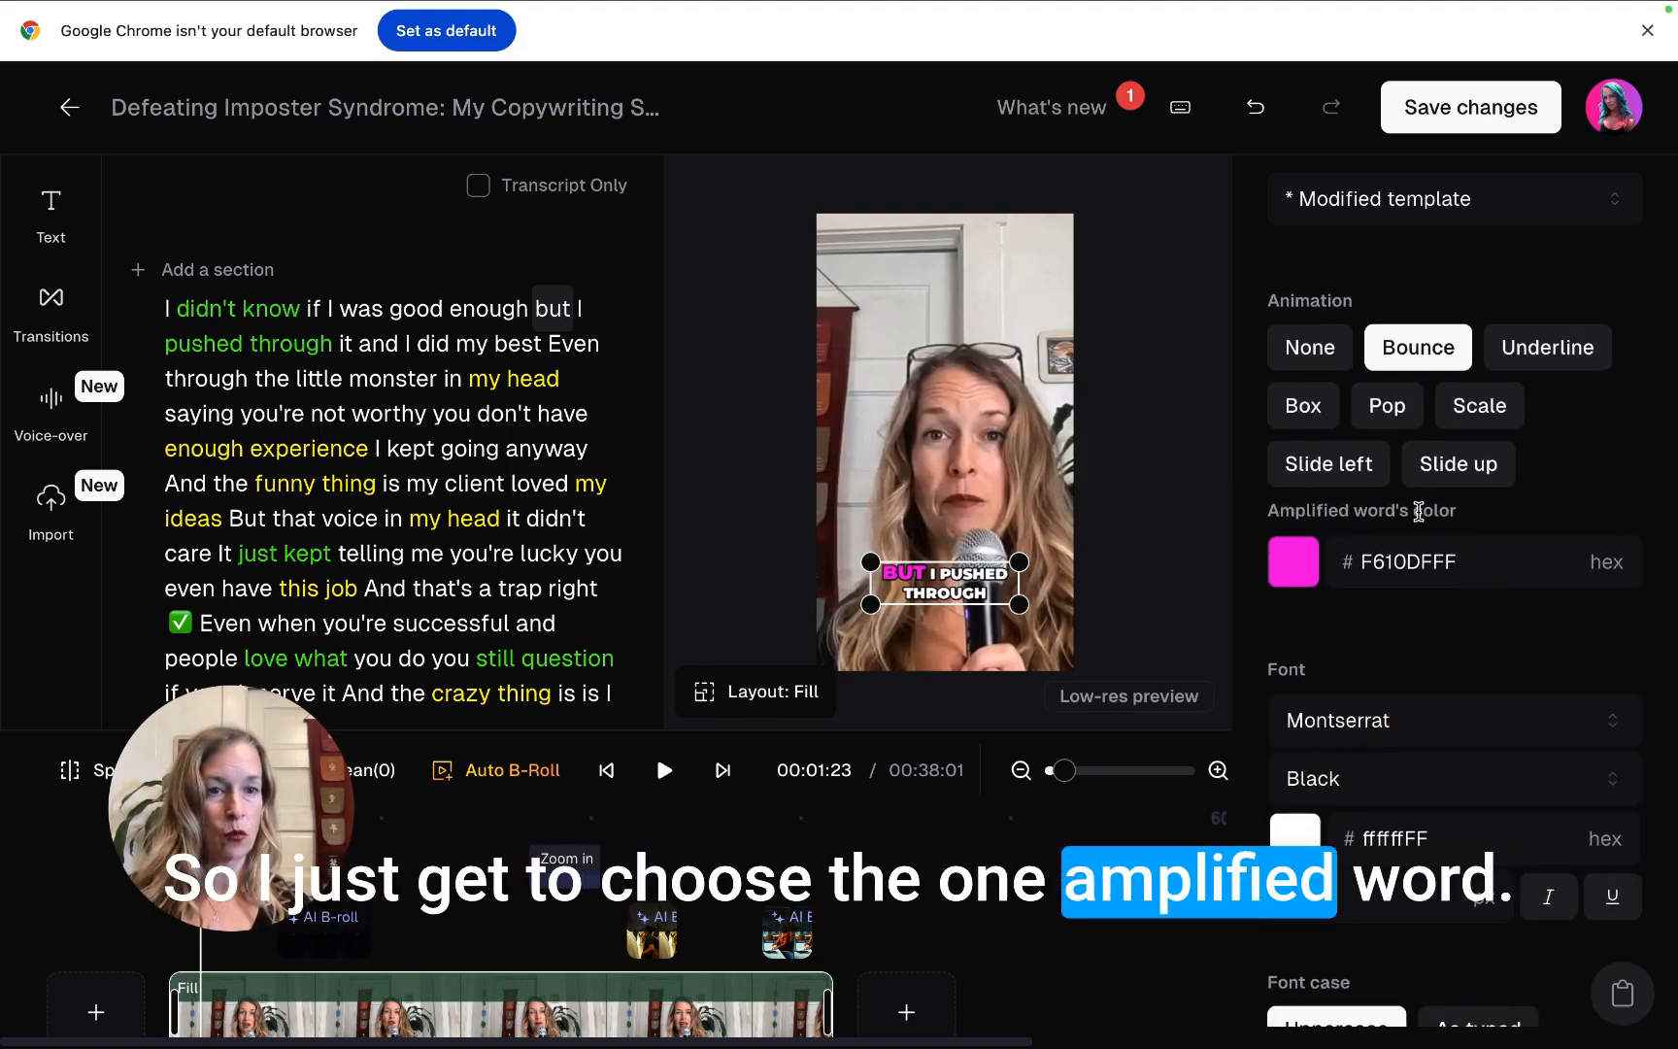
scroll(1433, 628, down, 2)
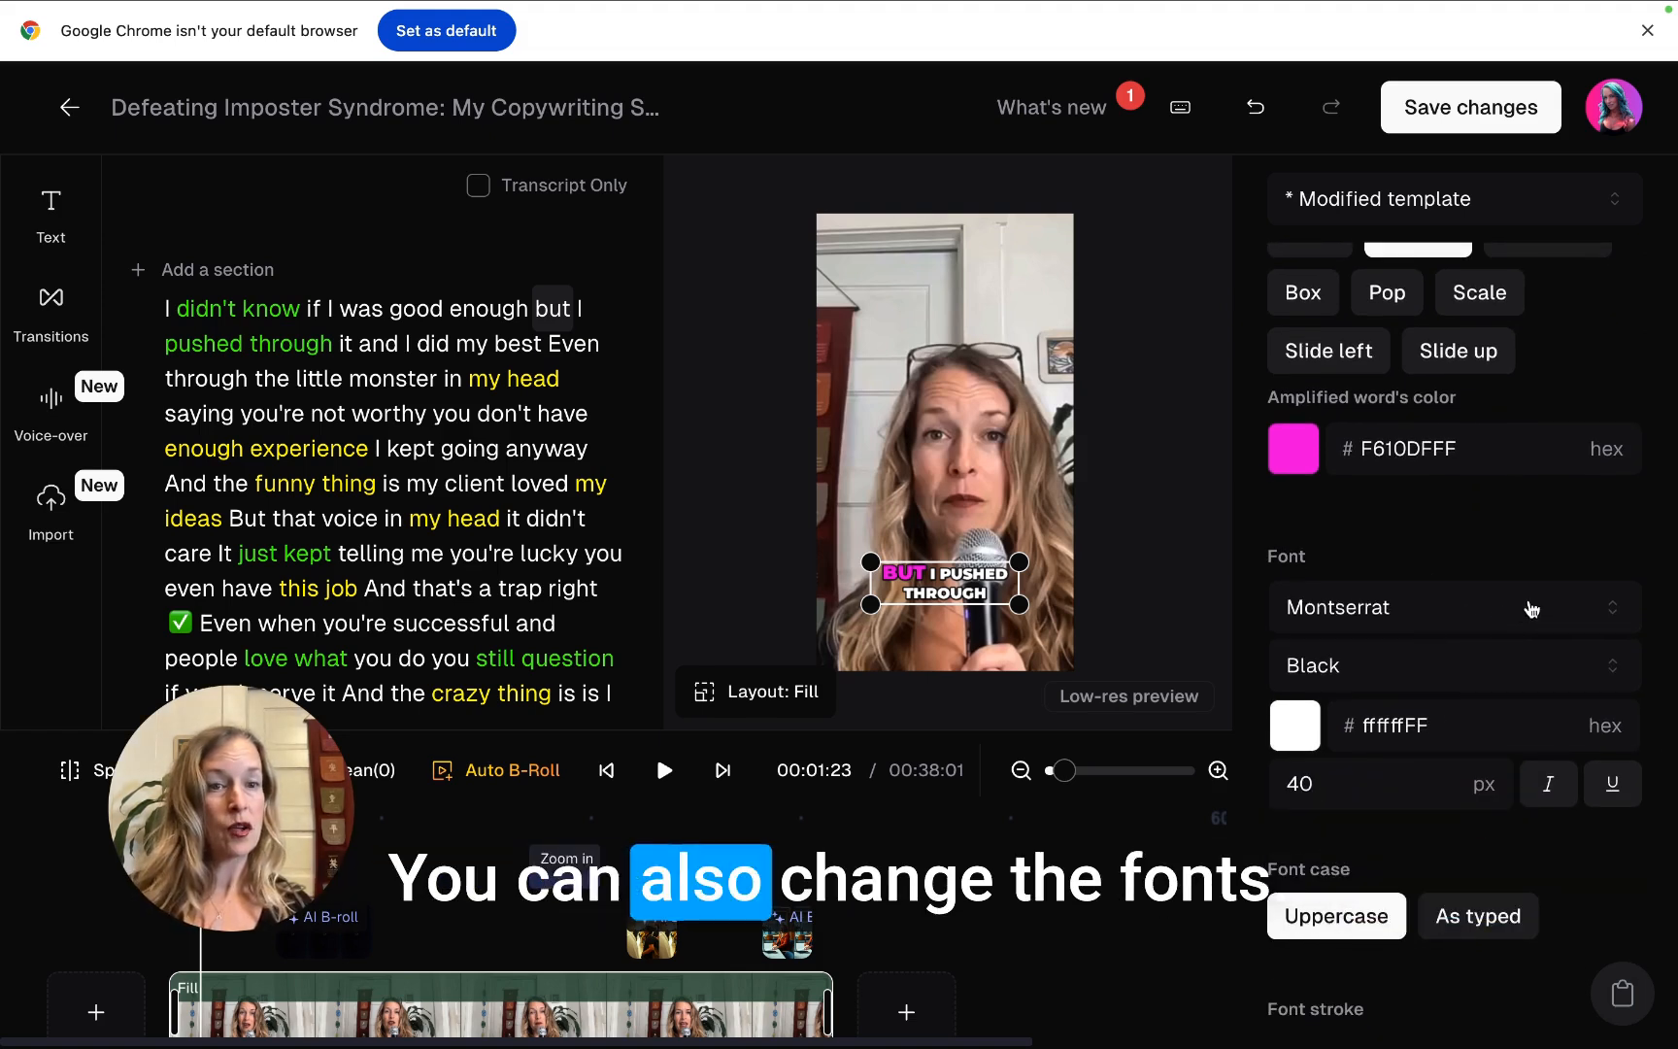
click(1533, 607)
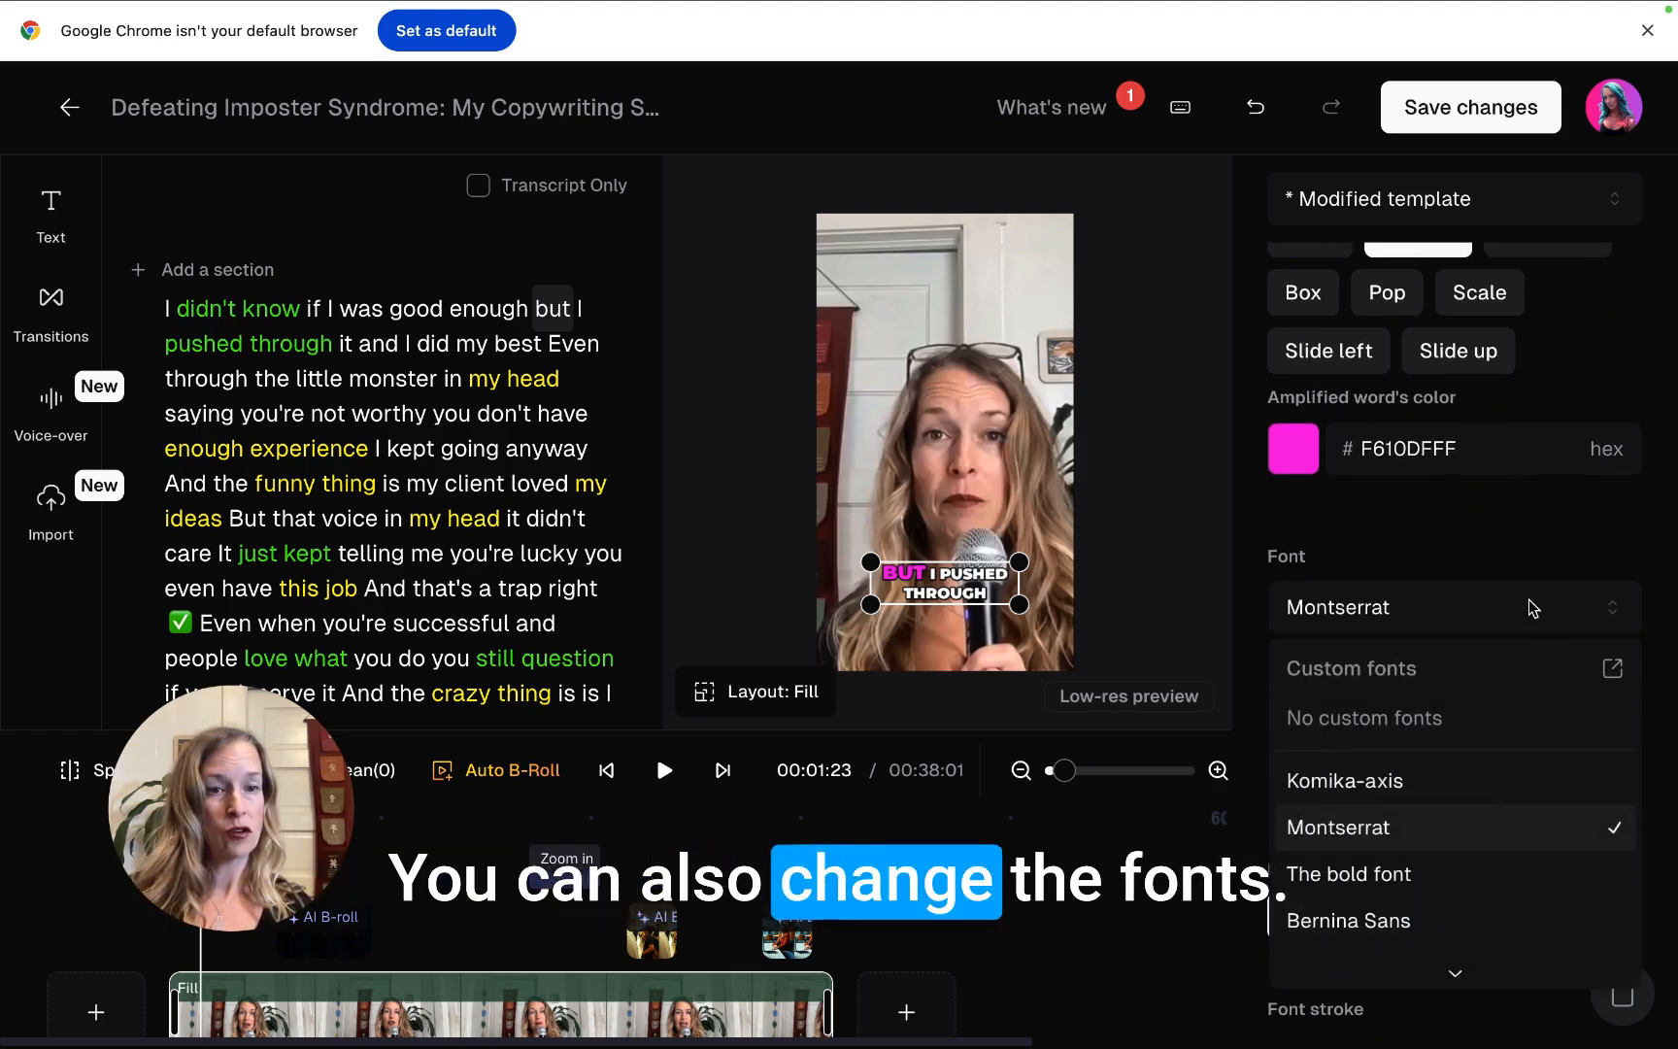
click(1352, 827)
scroll(1352, 833, down, 4)
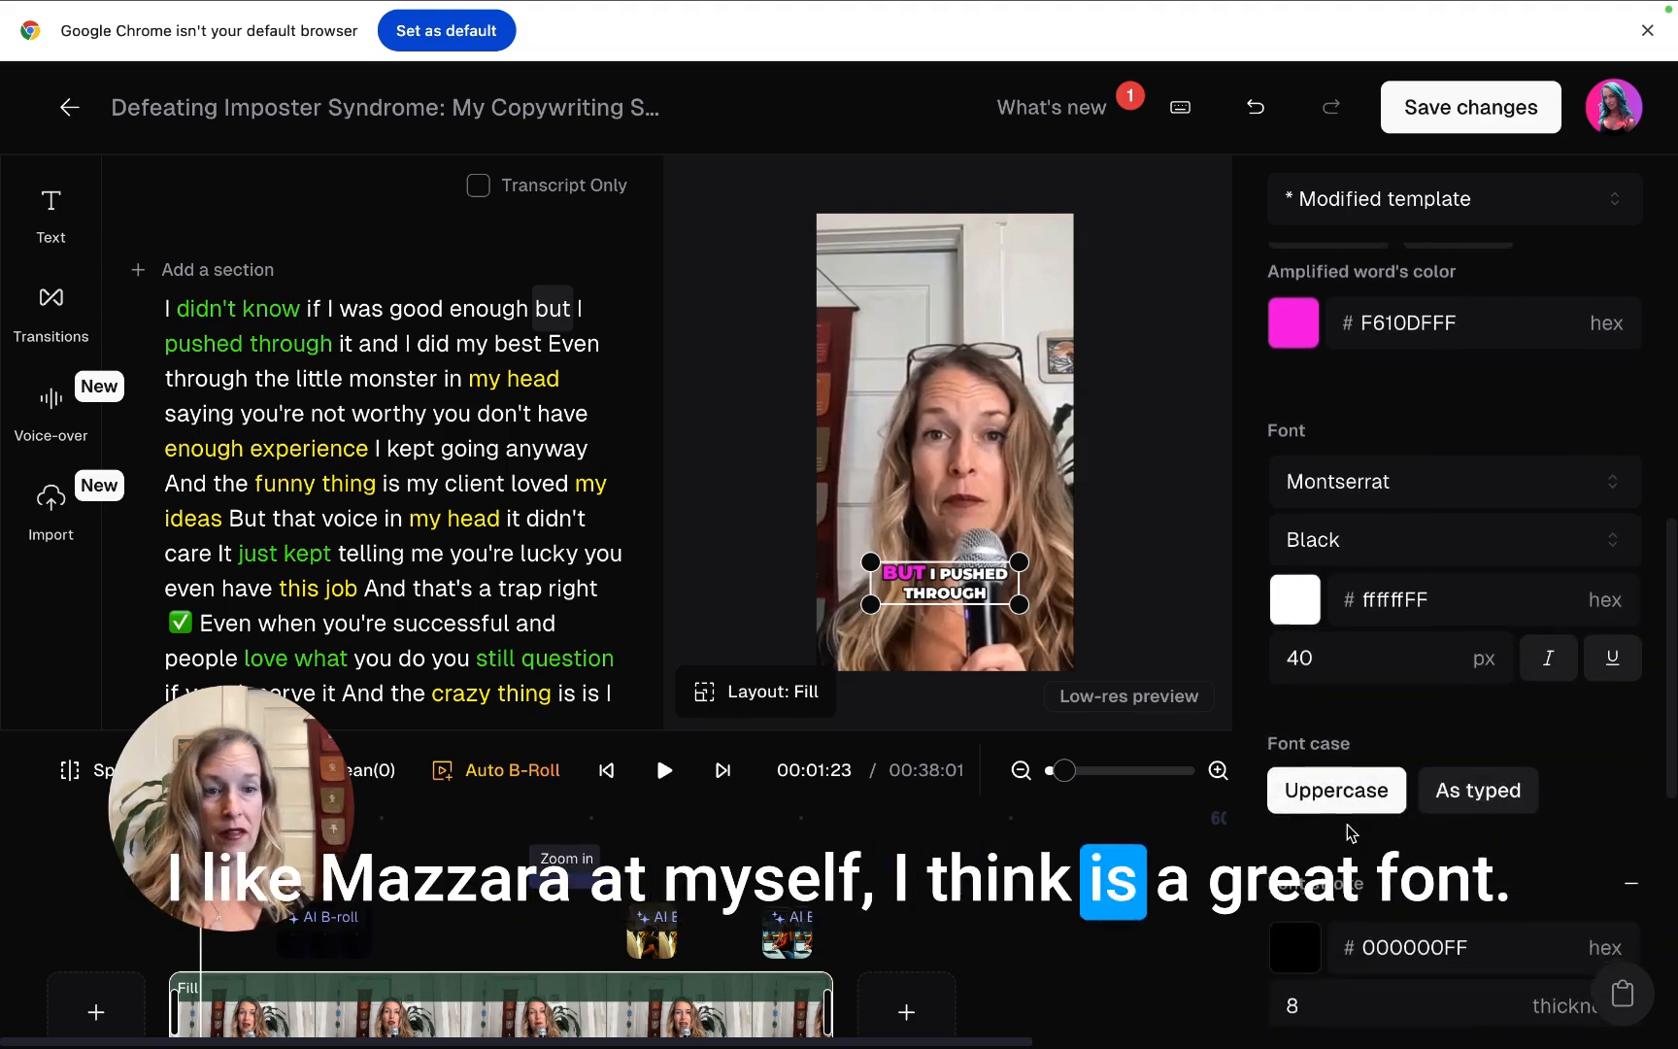
scroll(1348, 826, down, 1)
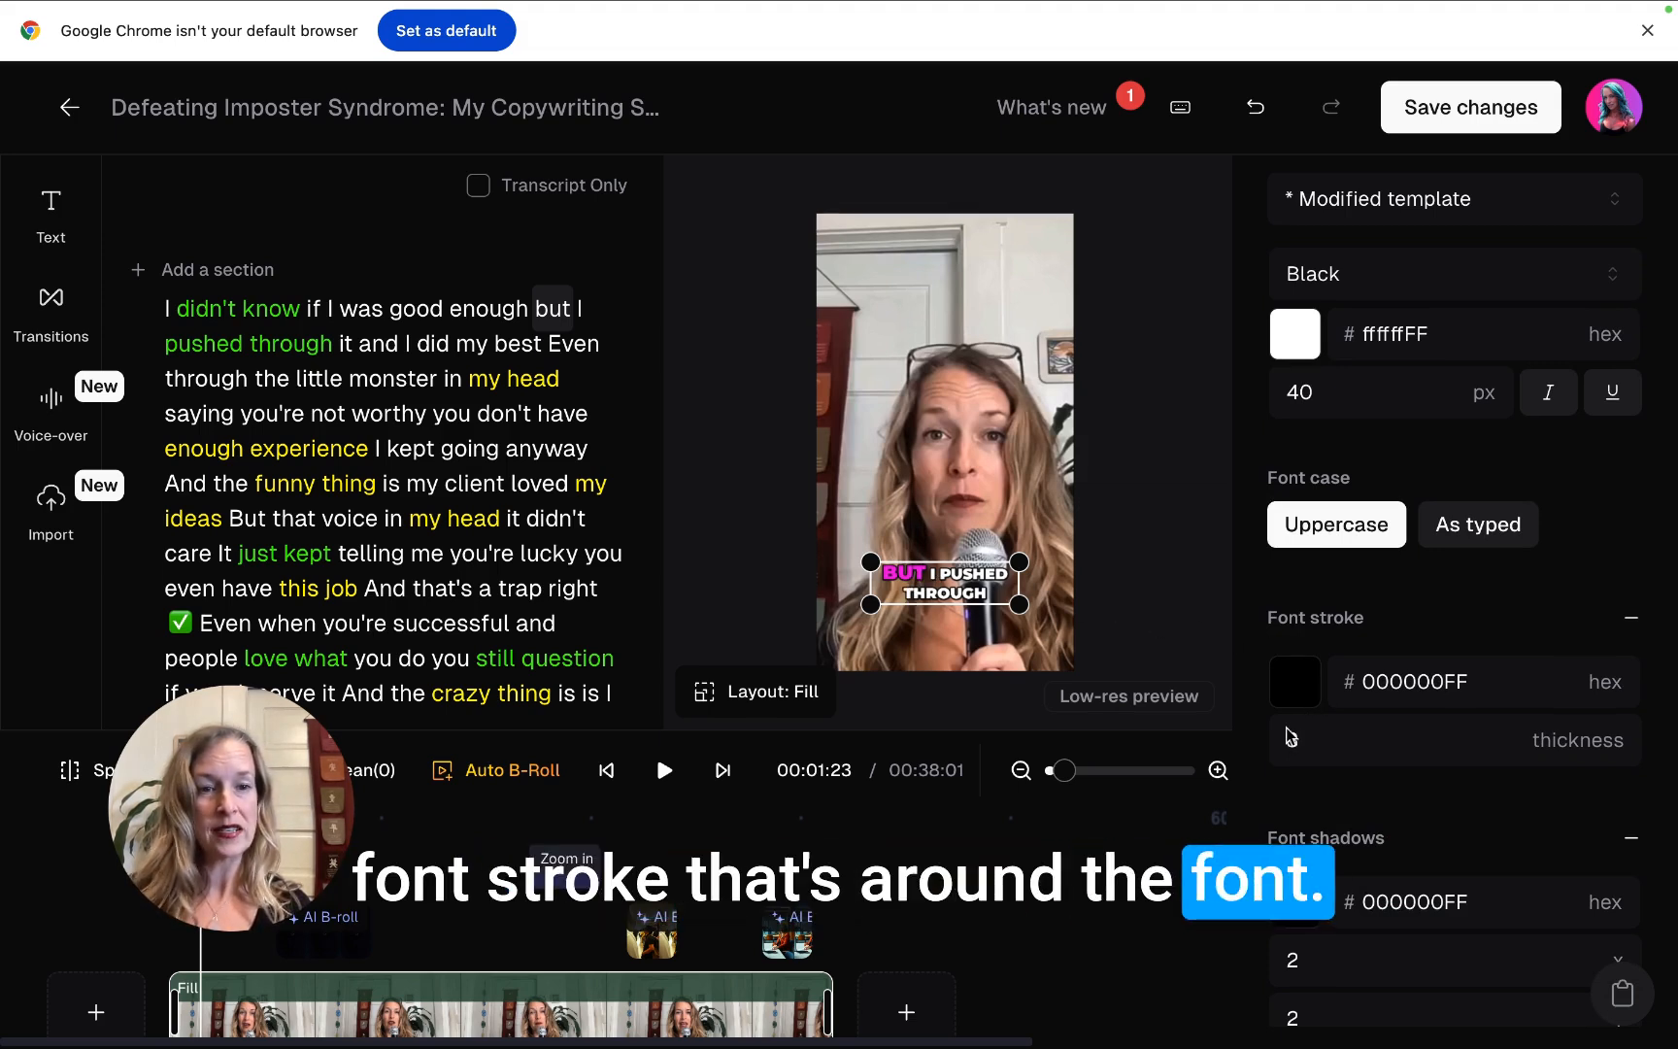
scroll(1337, 758, down, 5)
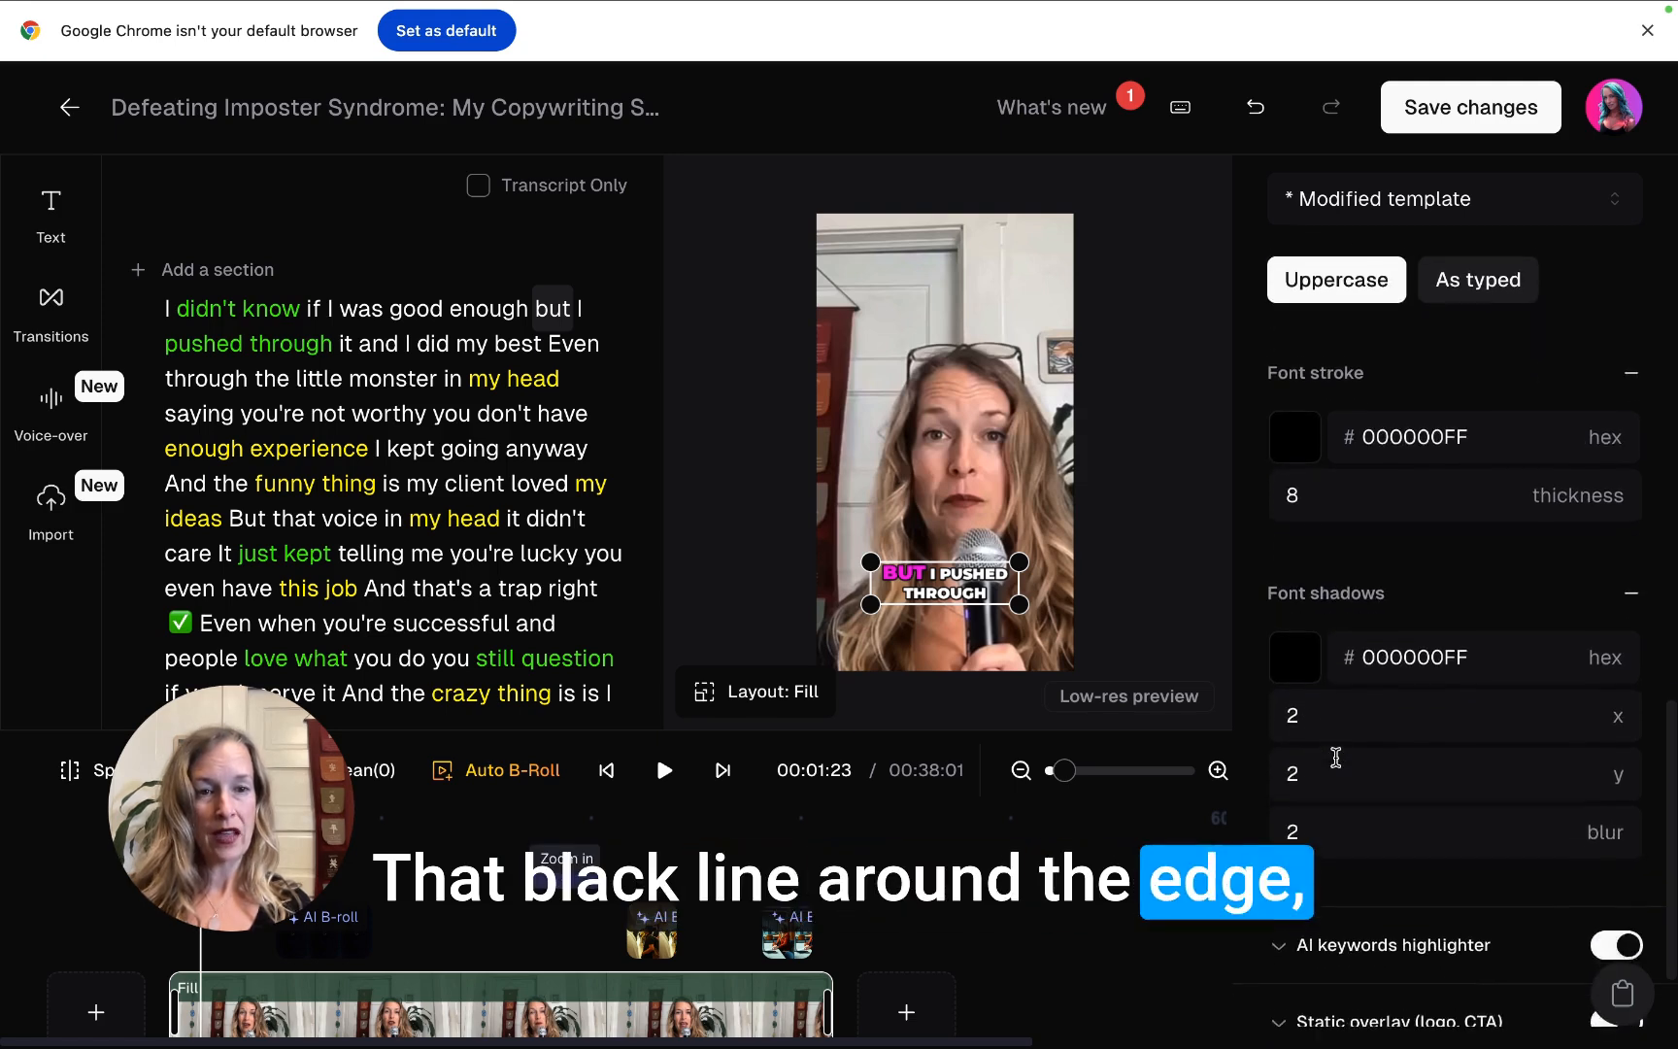
- Change the AI keywords highlighter's green color to the pink F60BCAFF
scroll(1337, 758, down, 4)
click(1279, 760)
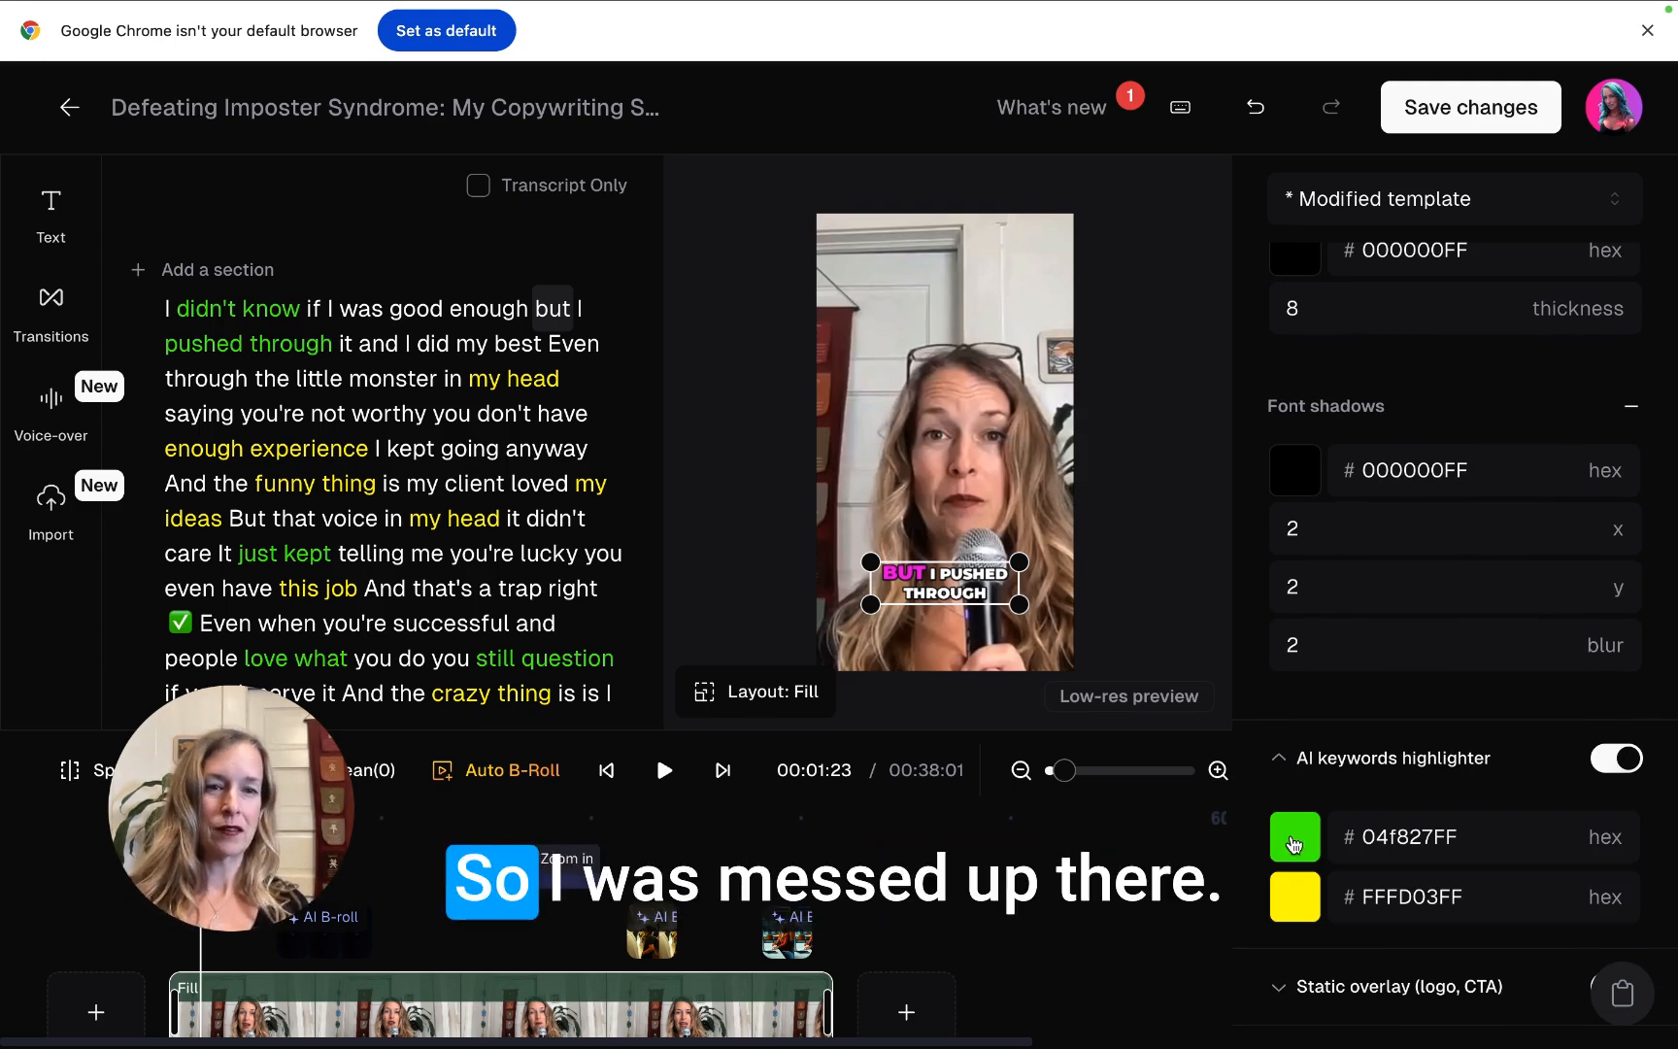
click(1296, 839)
click(1521, 752)
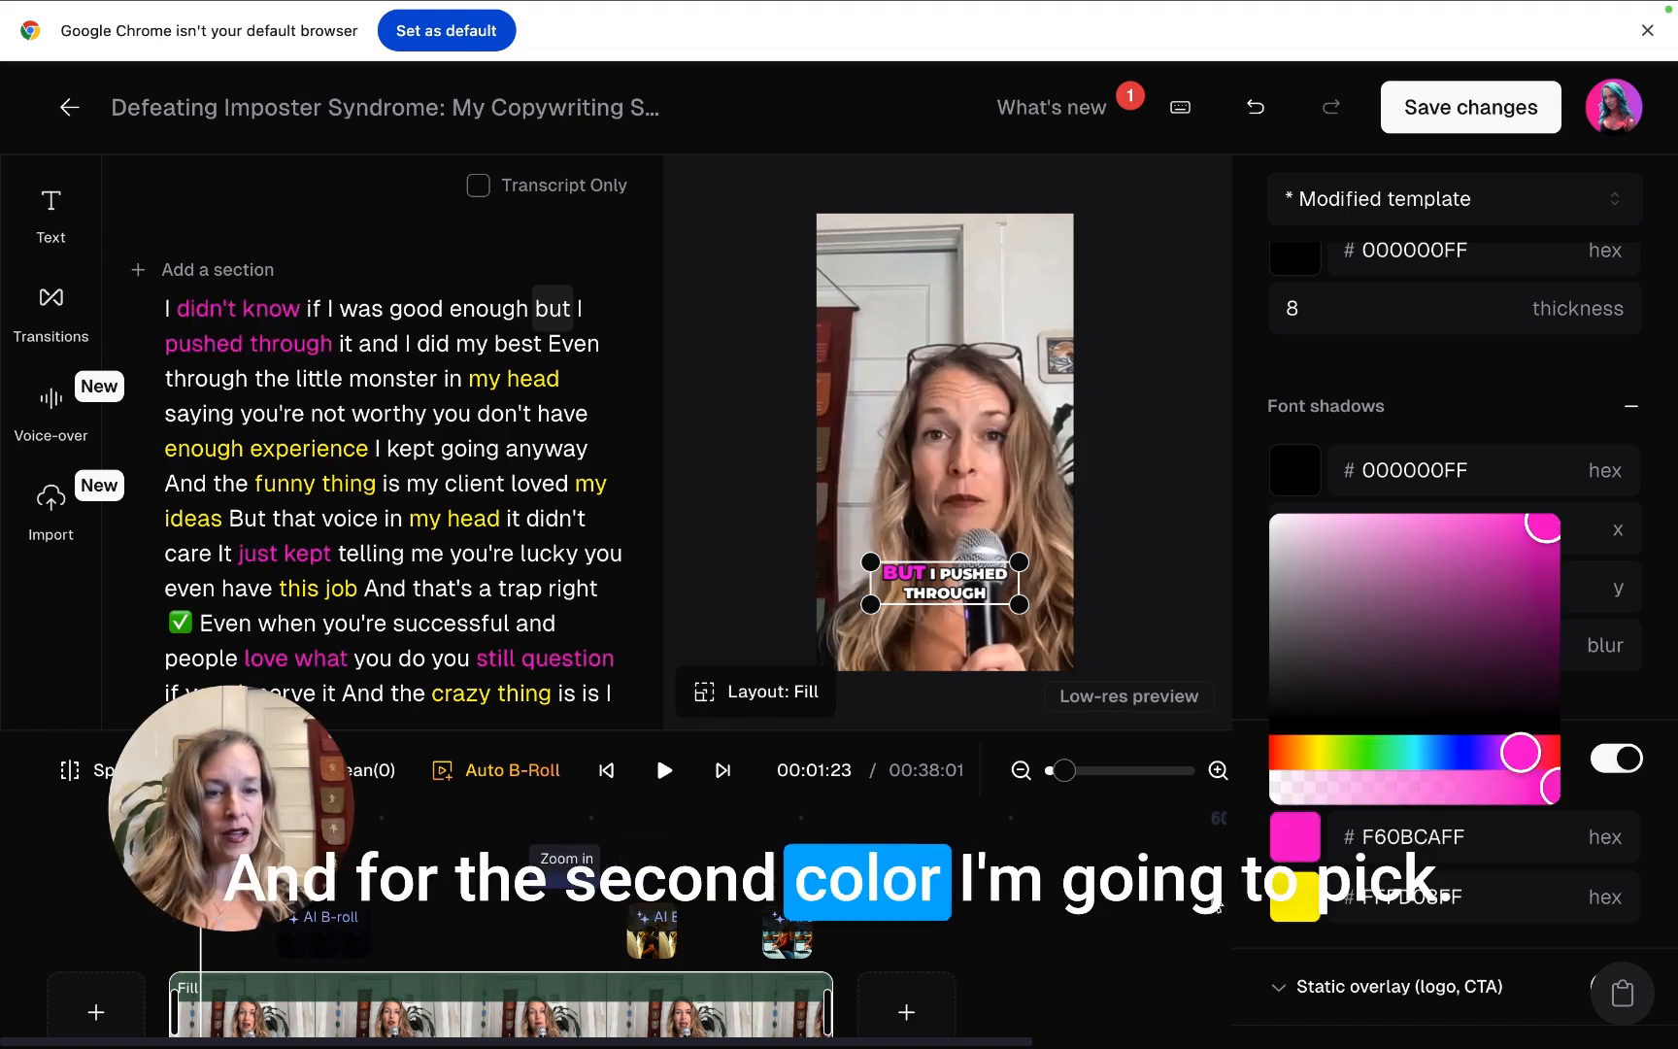
- Change the AI keywords highlighter's yellow color to the light blue 03D3FFFF
click(1294, 895)
click(1295, 895)
drag(1420, 816, 1417, 812)
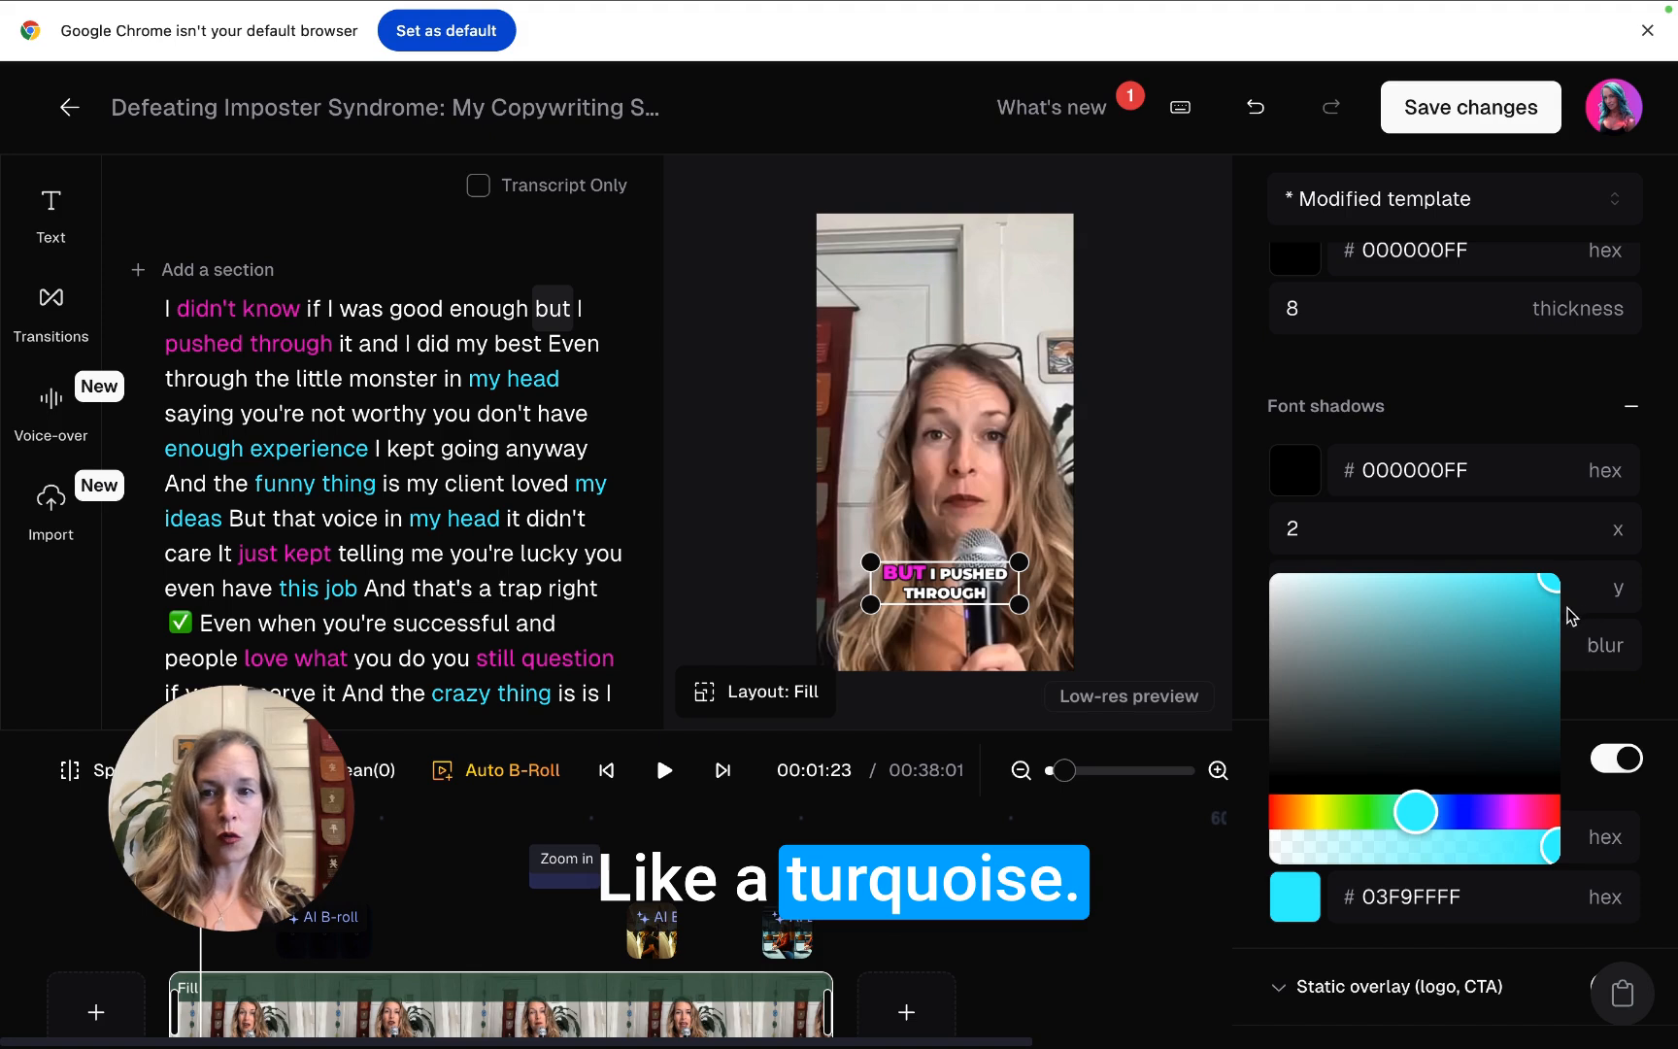
click(1434, 814)
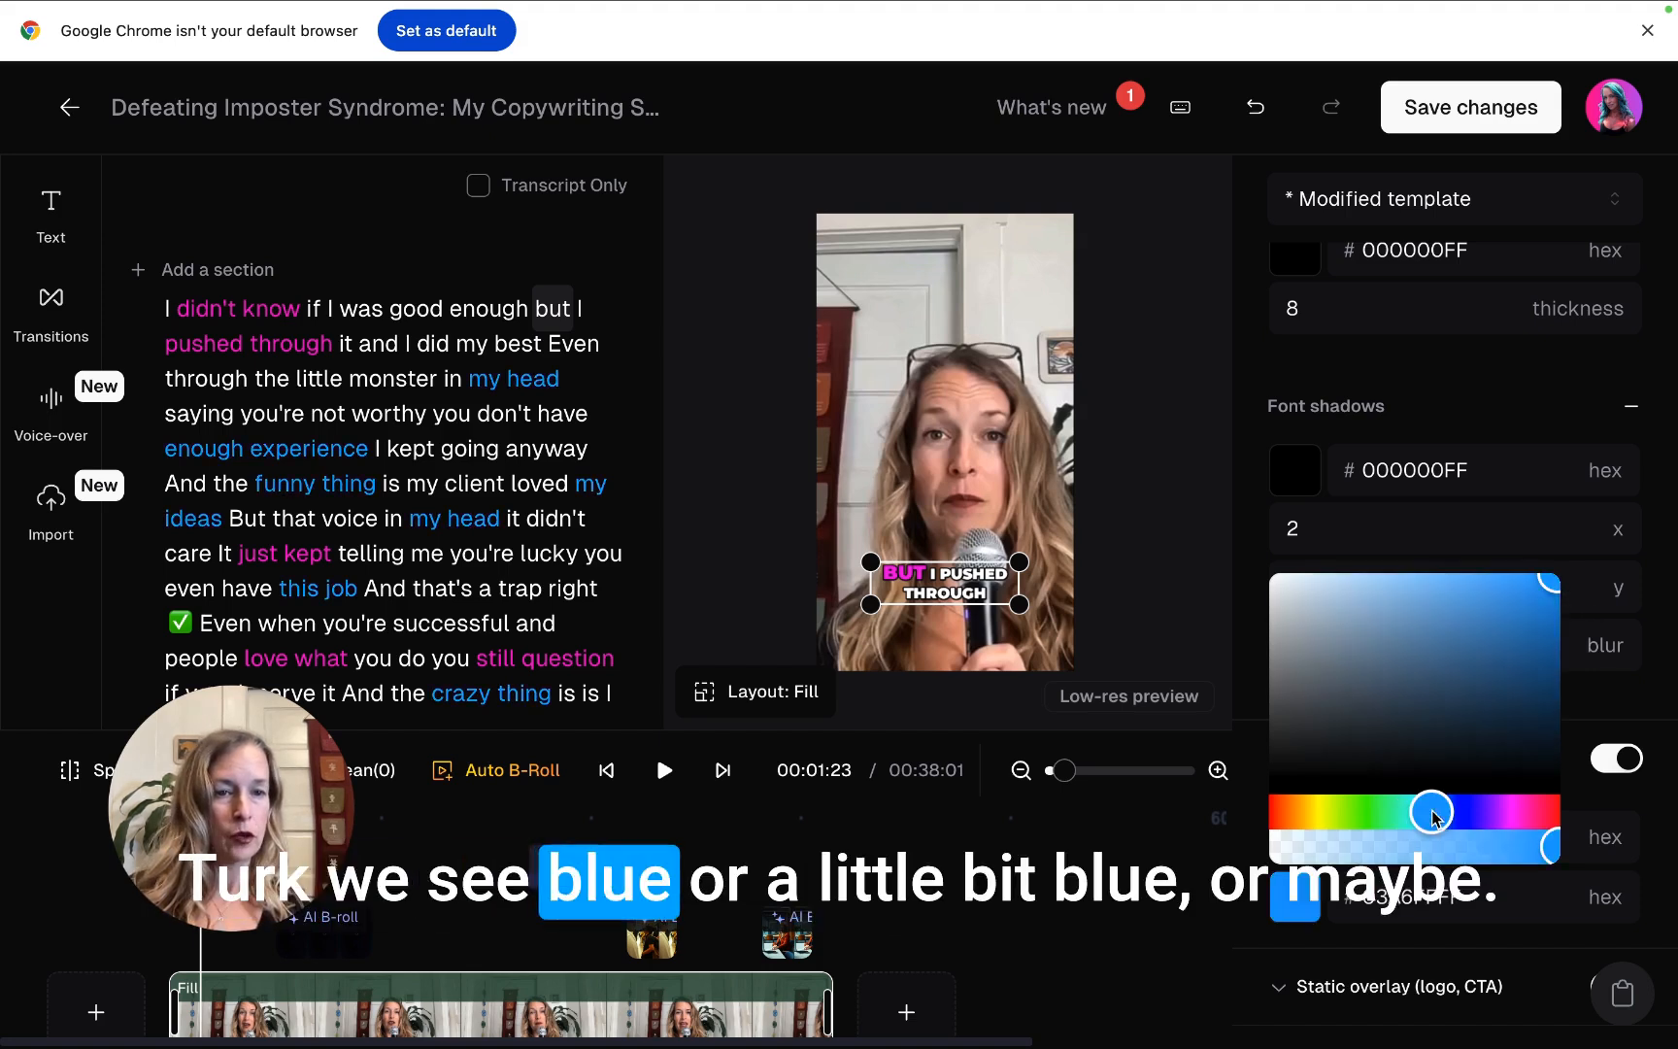
drag(1432, 802, 1425, 805)
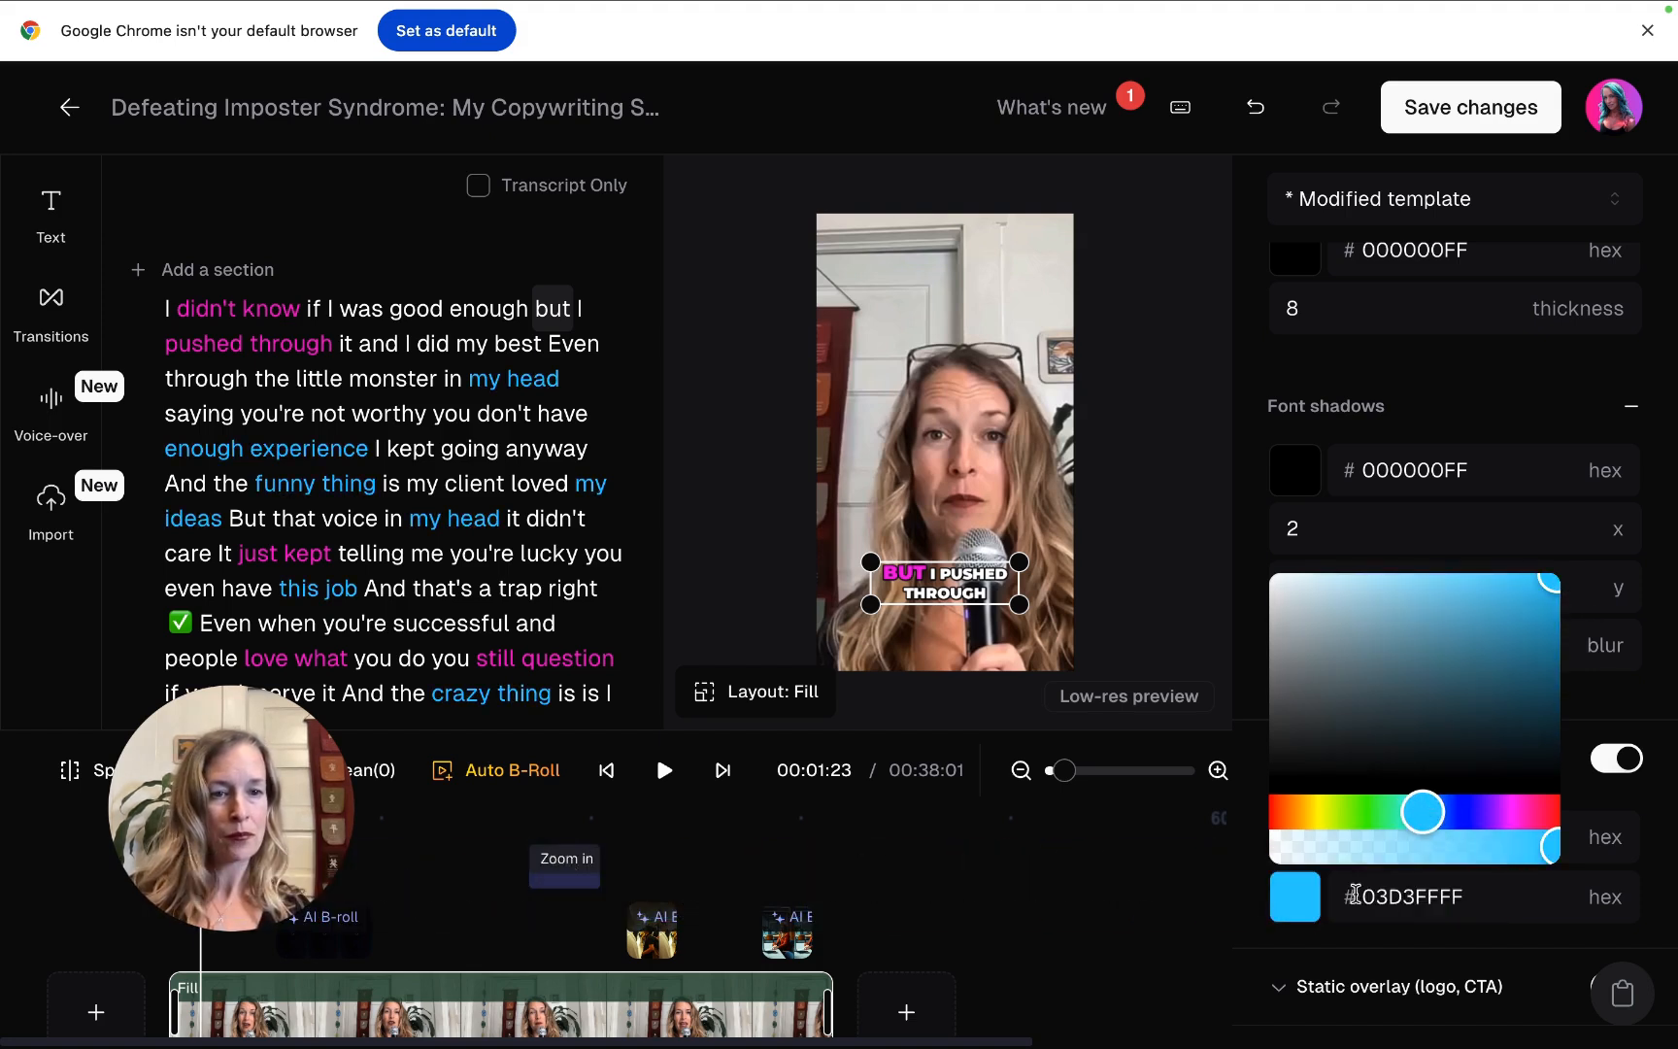
click(1515, 947)
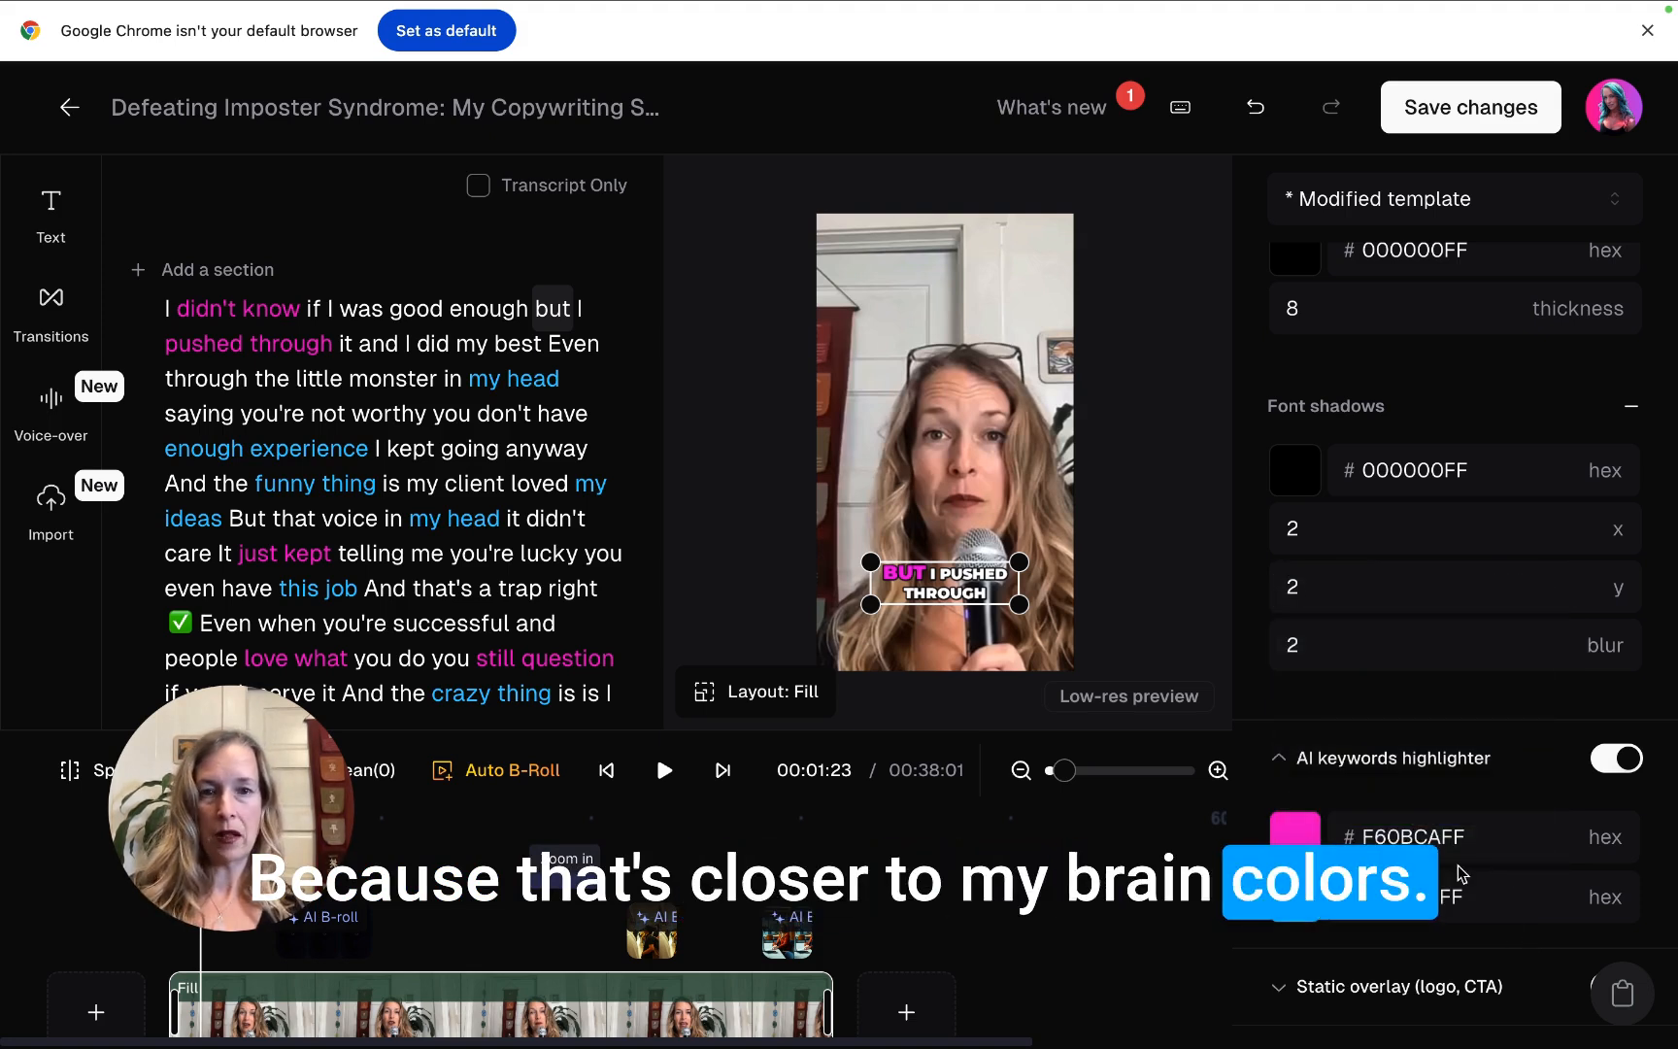
- Delete the three AI B-roll clips and the mid-clip zoom-in effect from the timeline
scroll(1456, 874, down, 3)
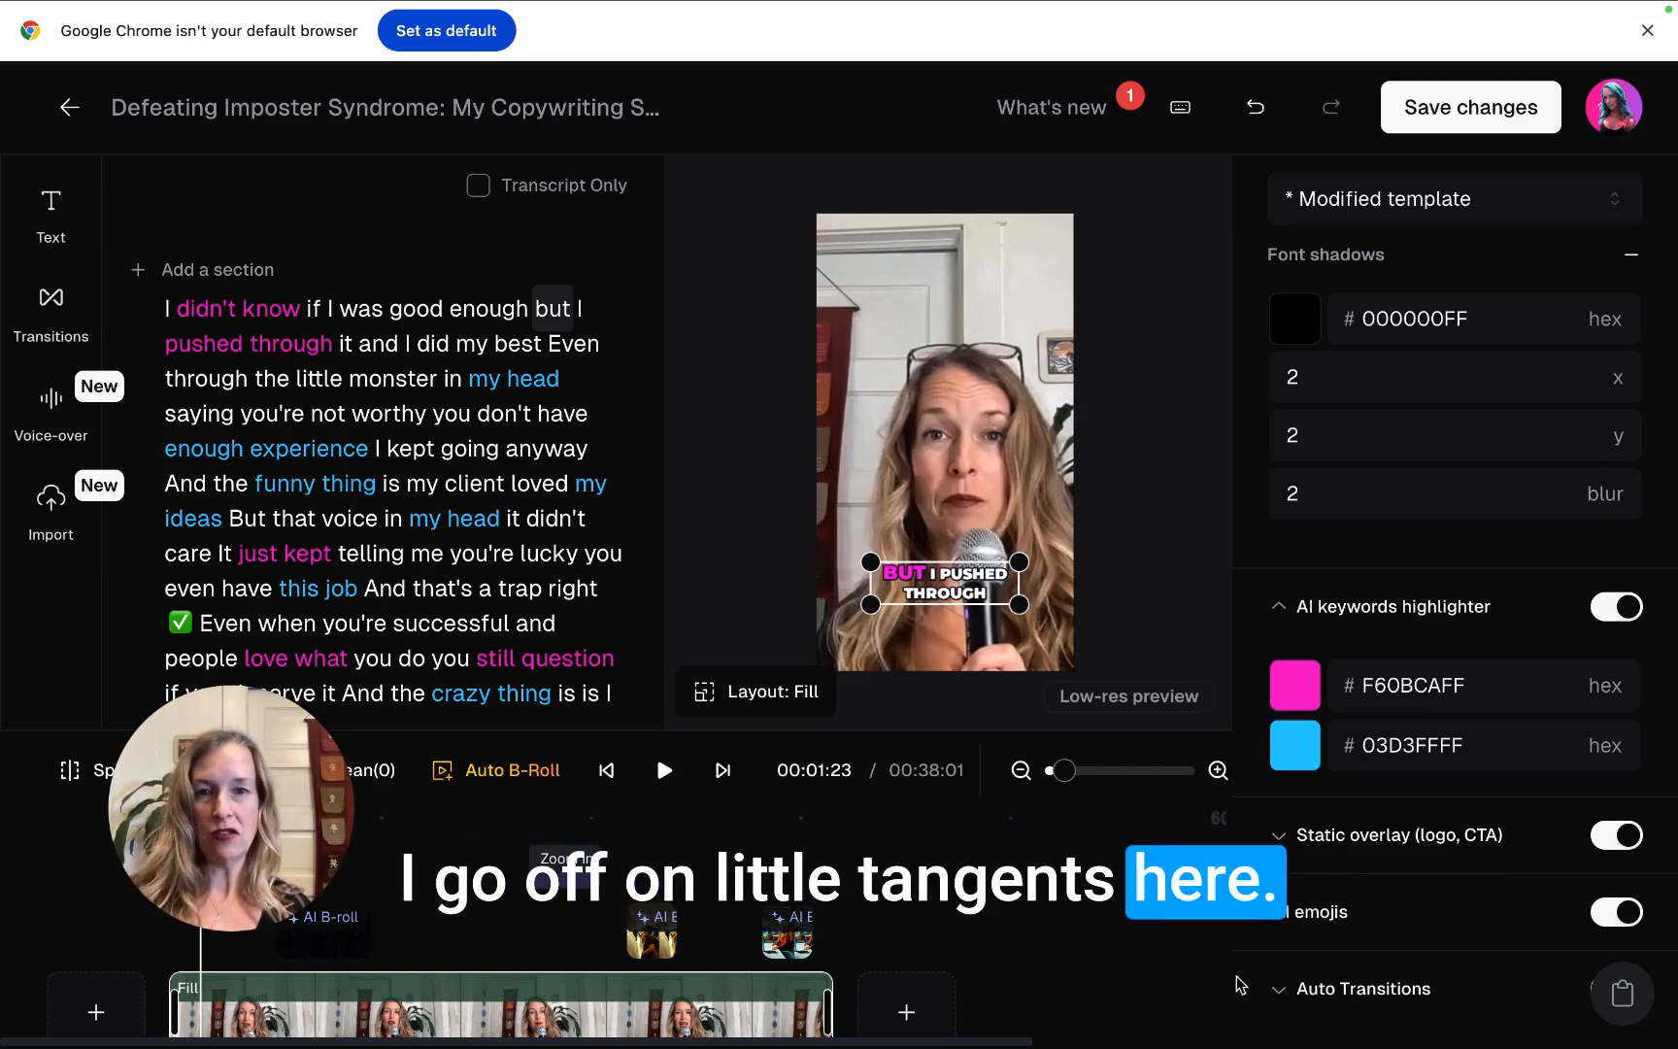
drag(251, 805, 175, 774)
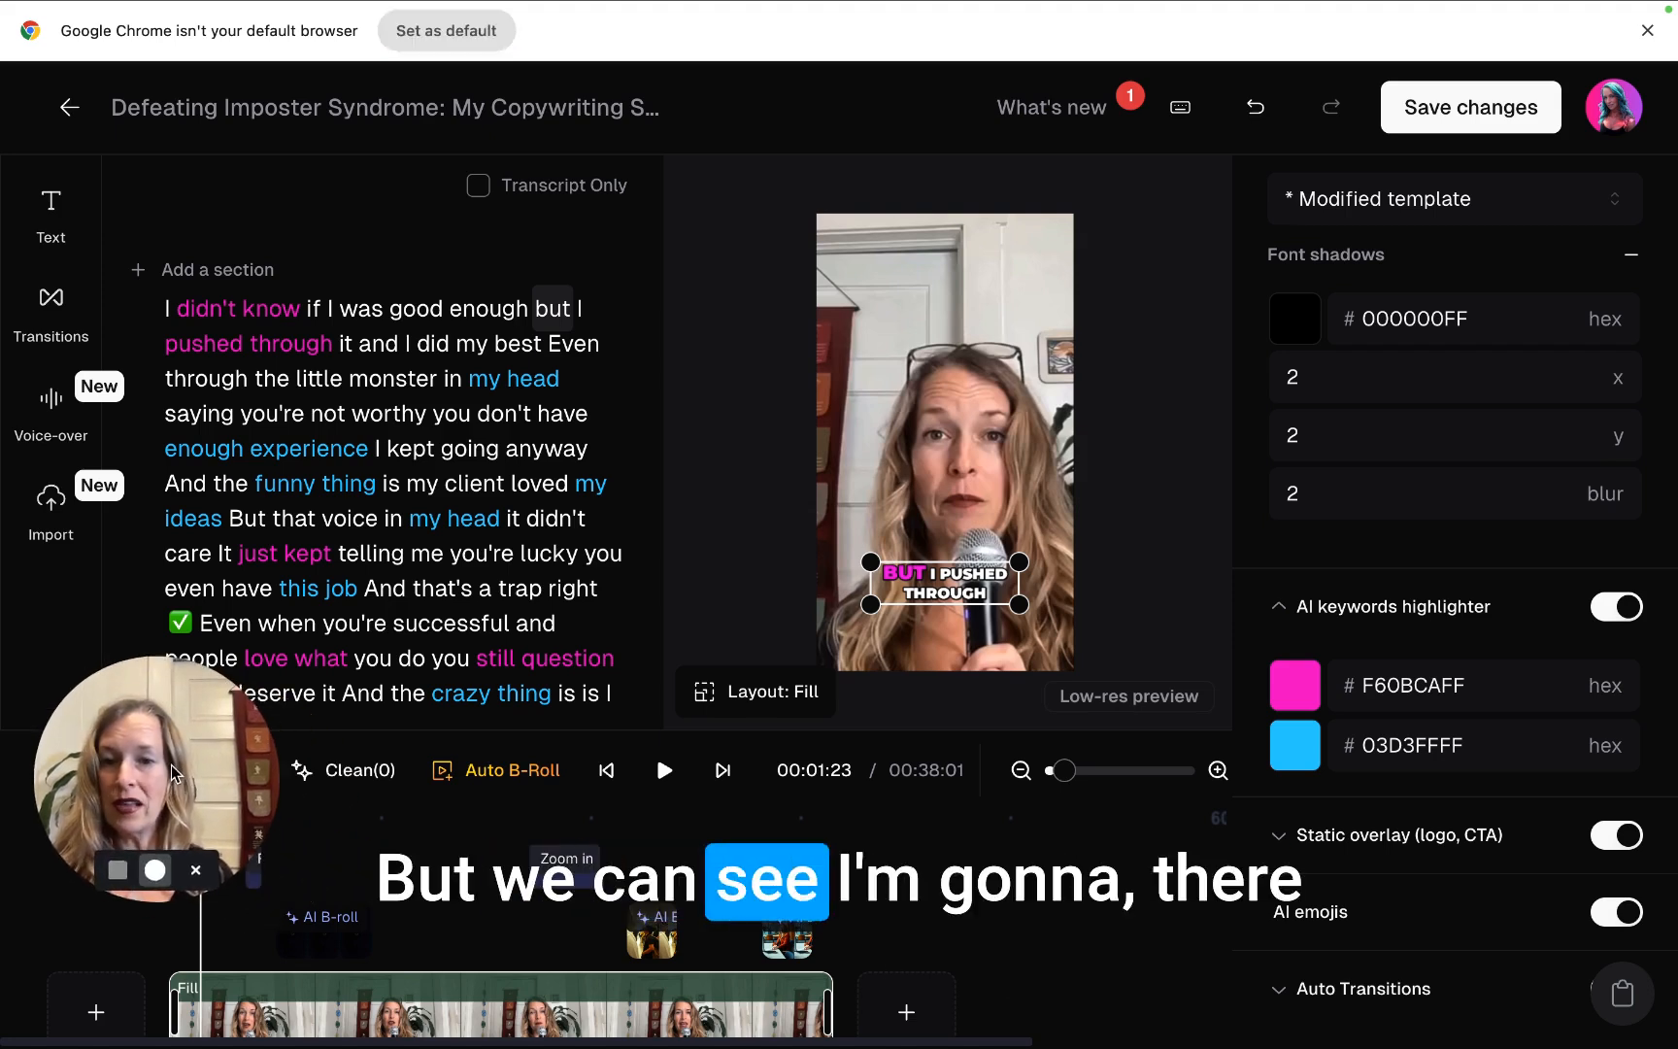
click(674, 933)
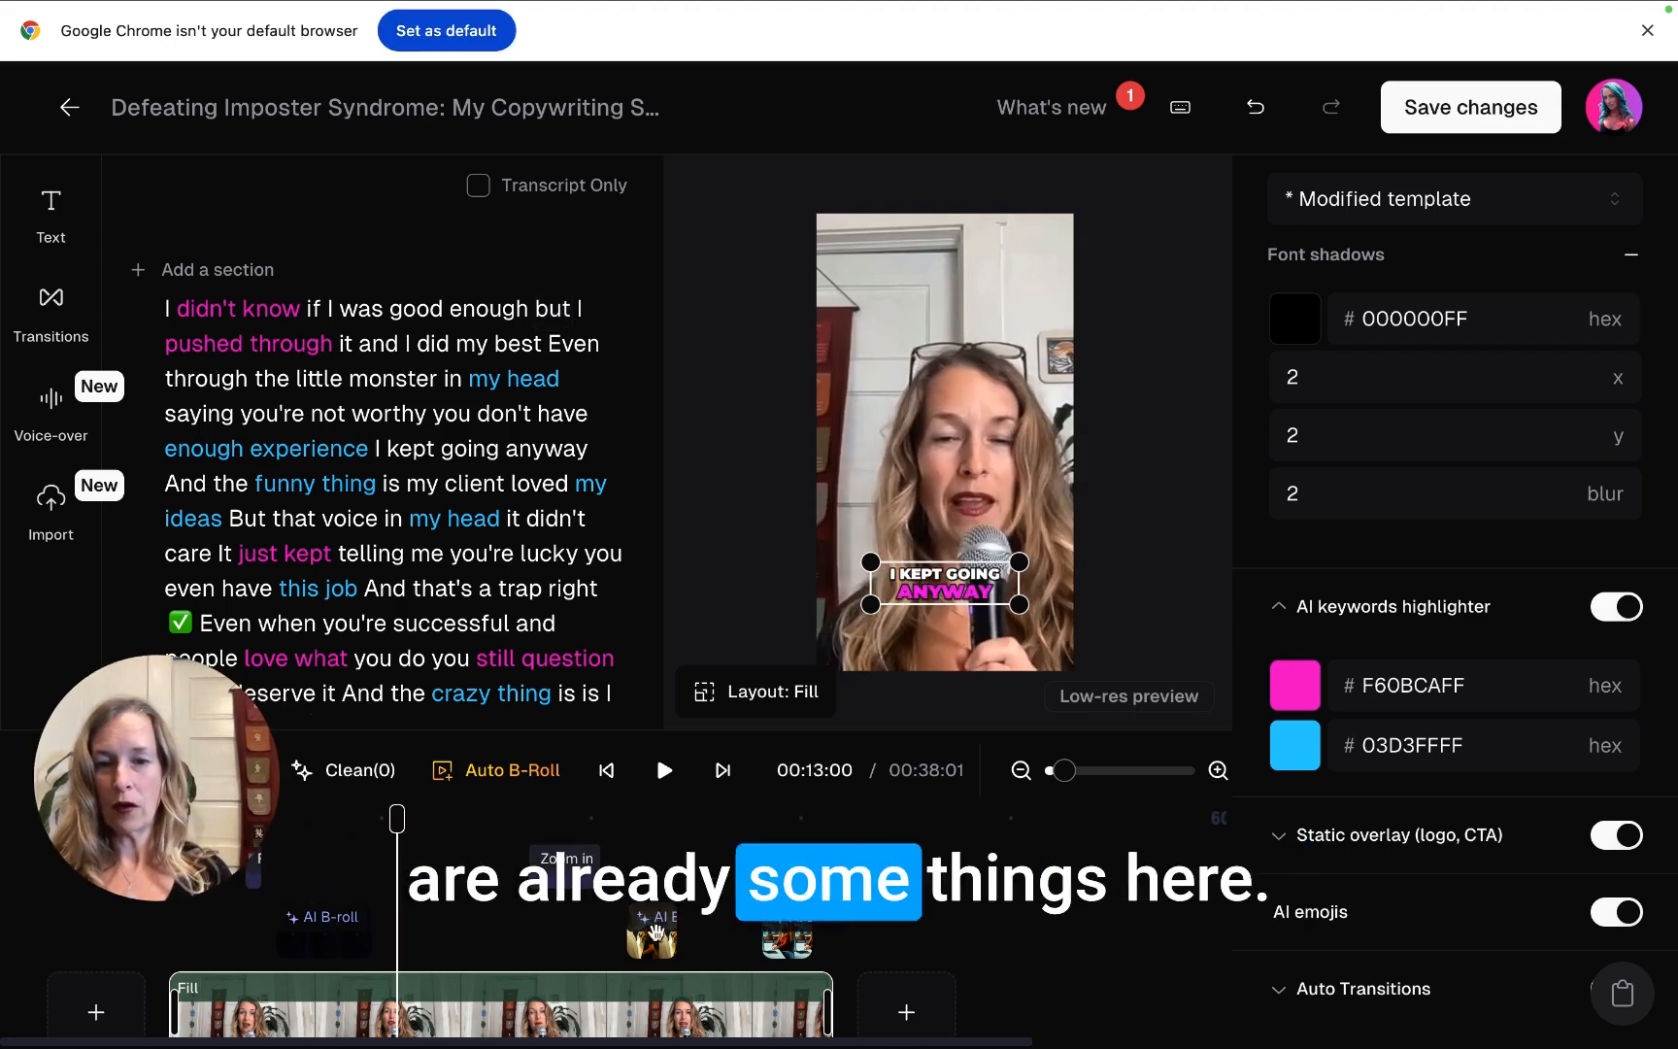
key(Delete)
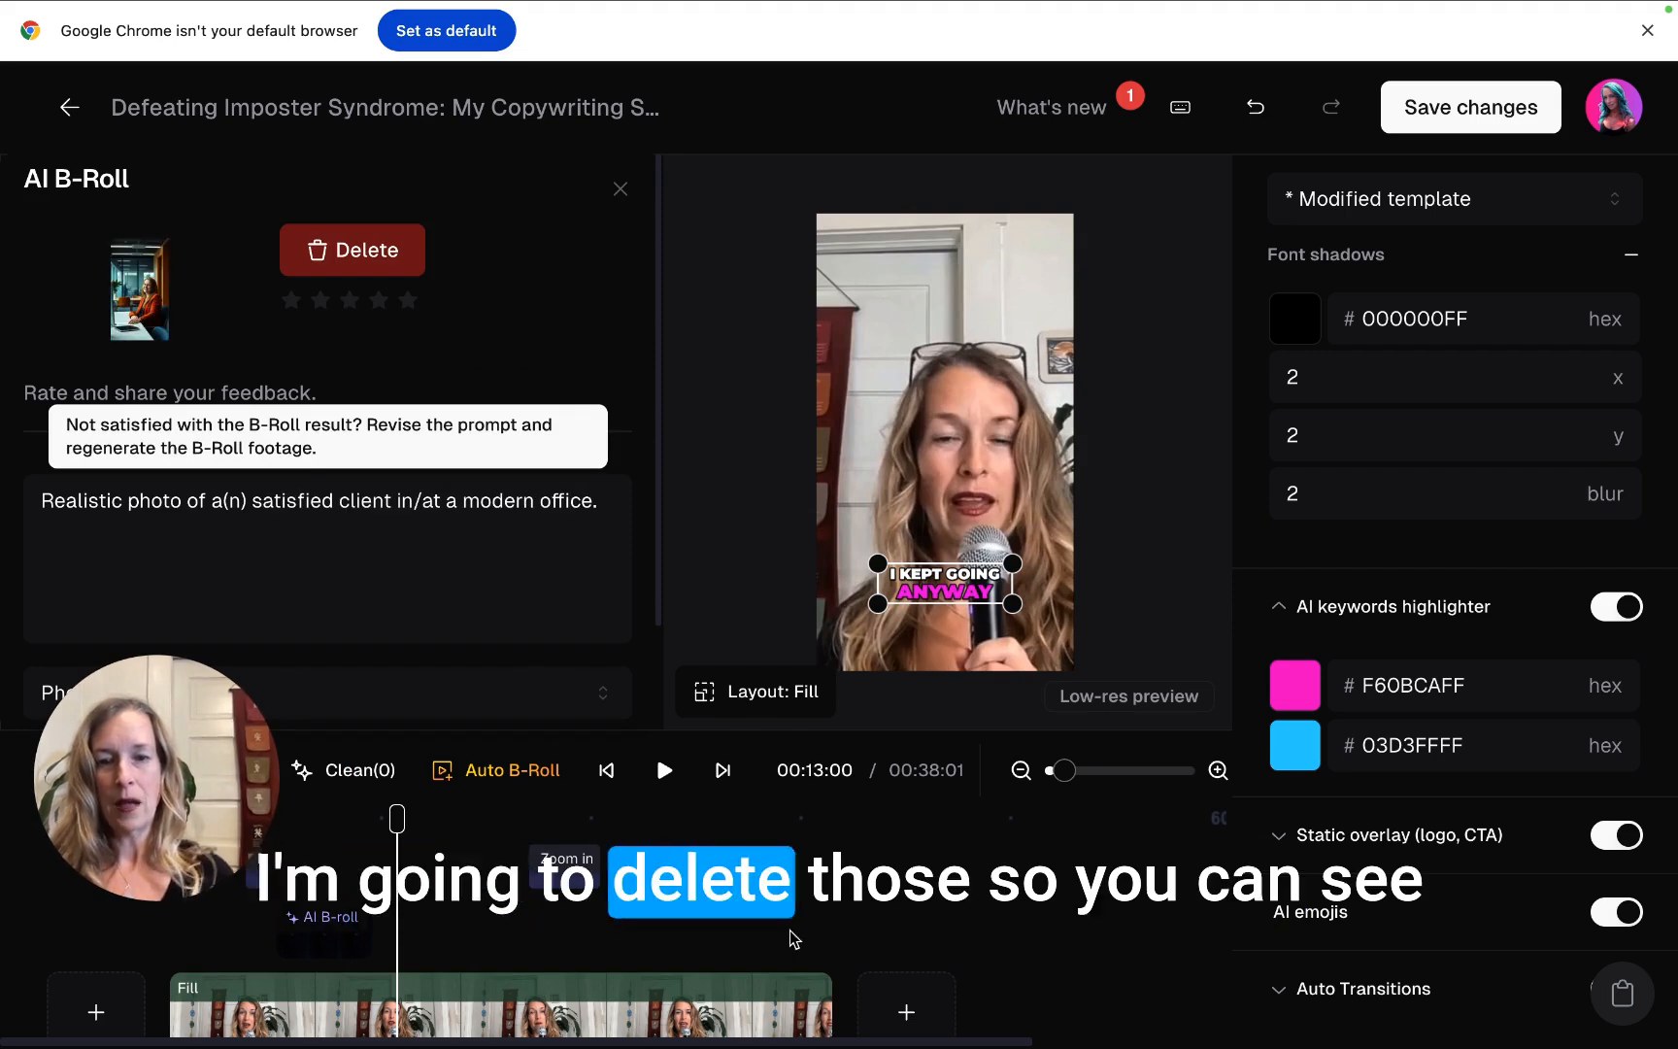
key(Delete)
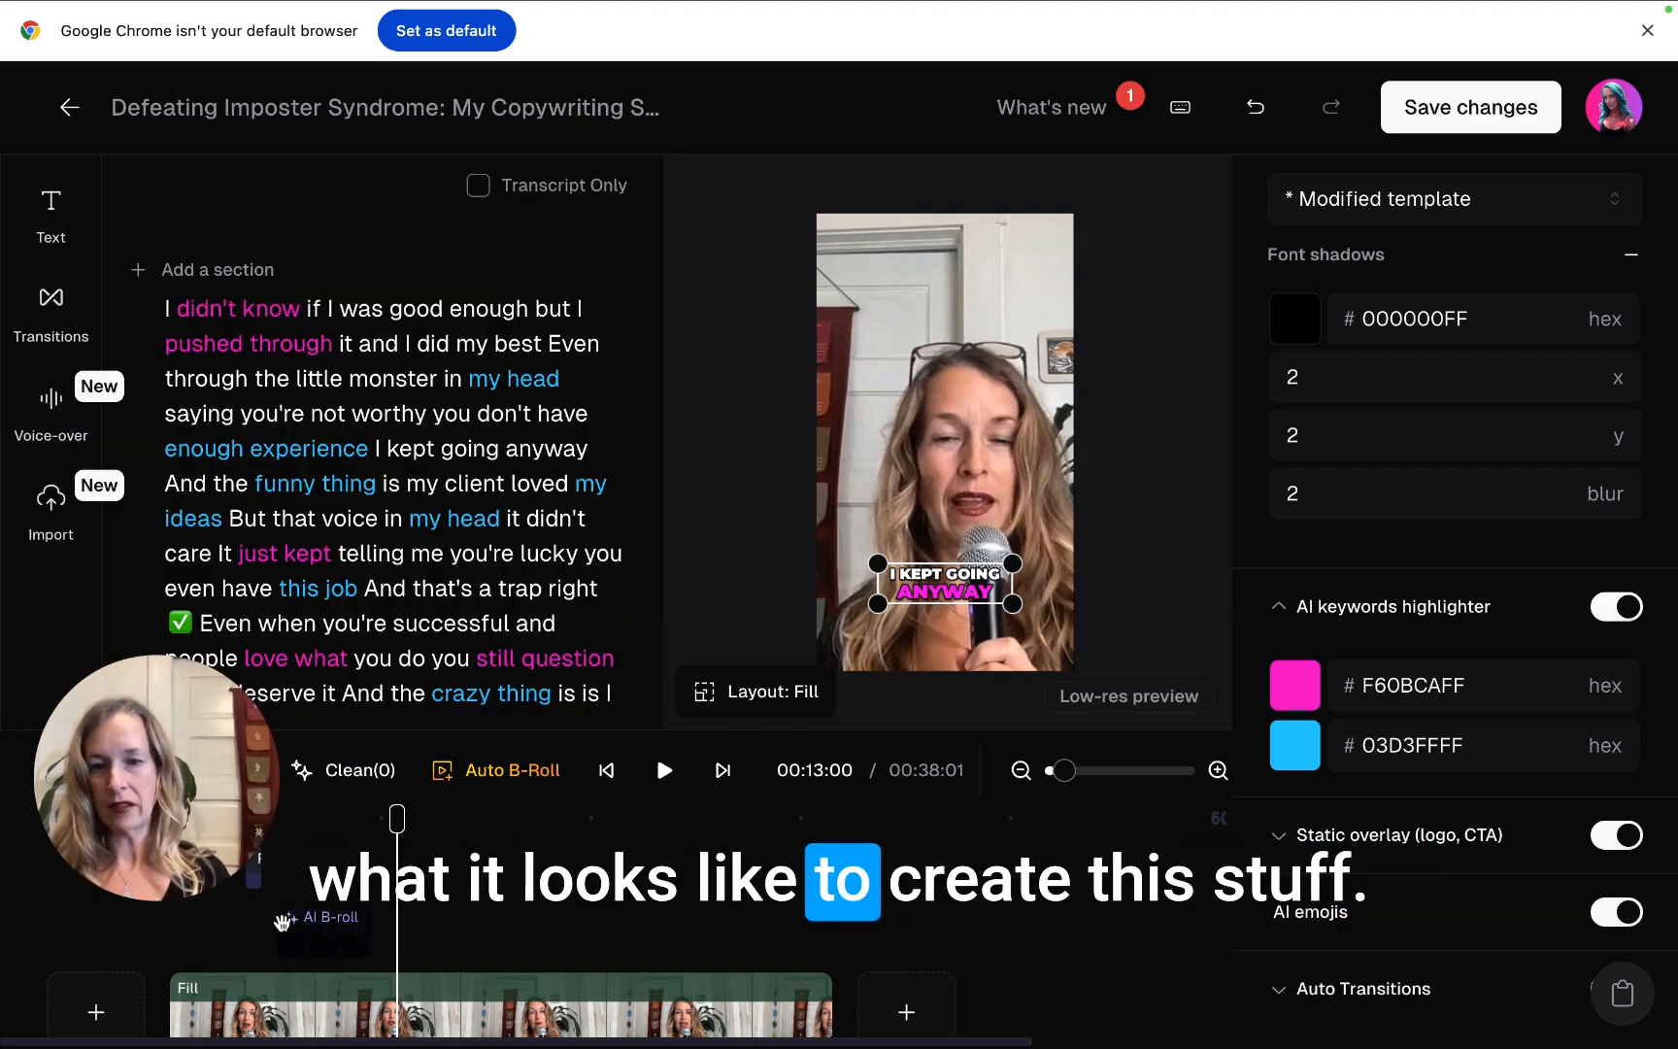
click(300, 928)
drag(197, 873, 1493, 929)
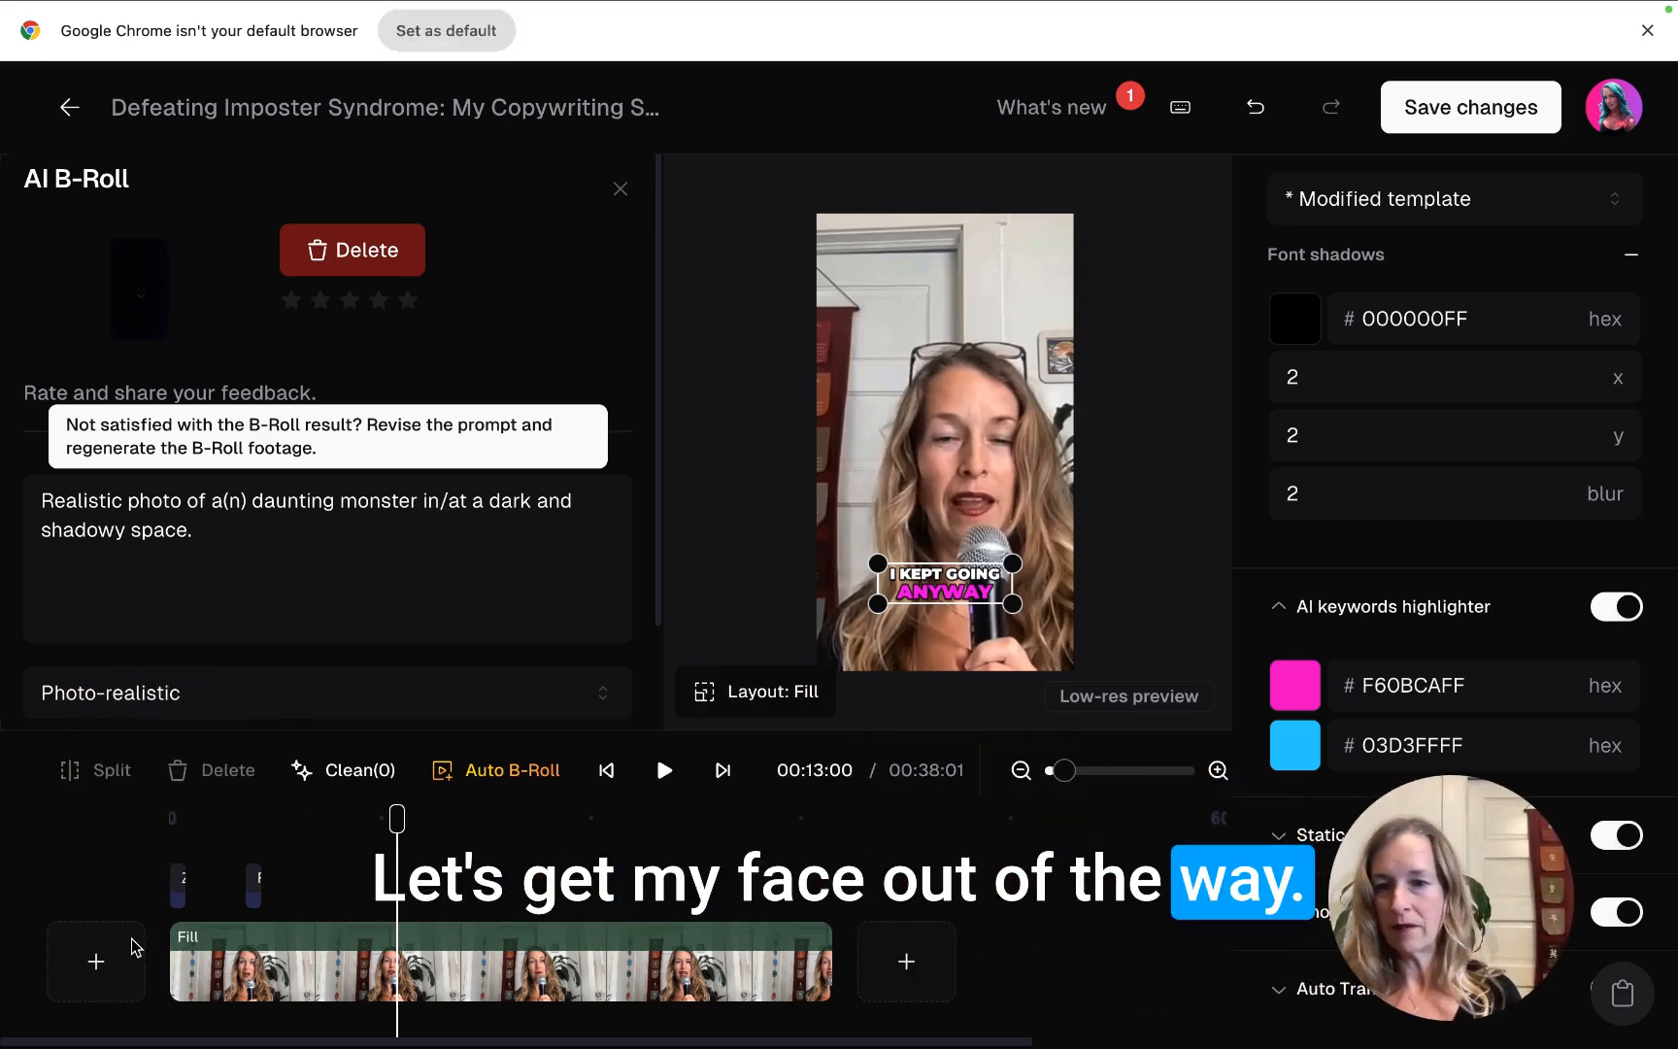
- Delete the two remaining effects near the start of the timeline and return the playhead to the beginning
click(262, 889)
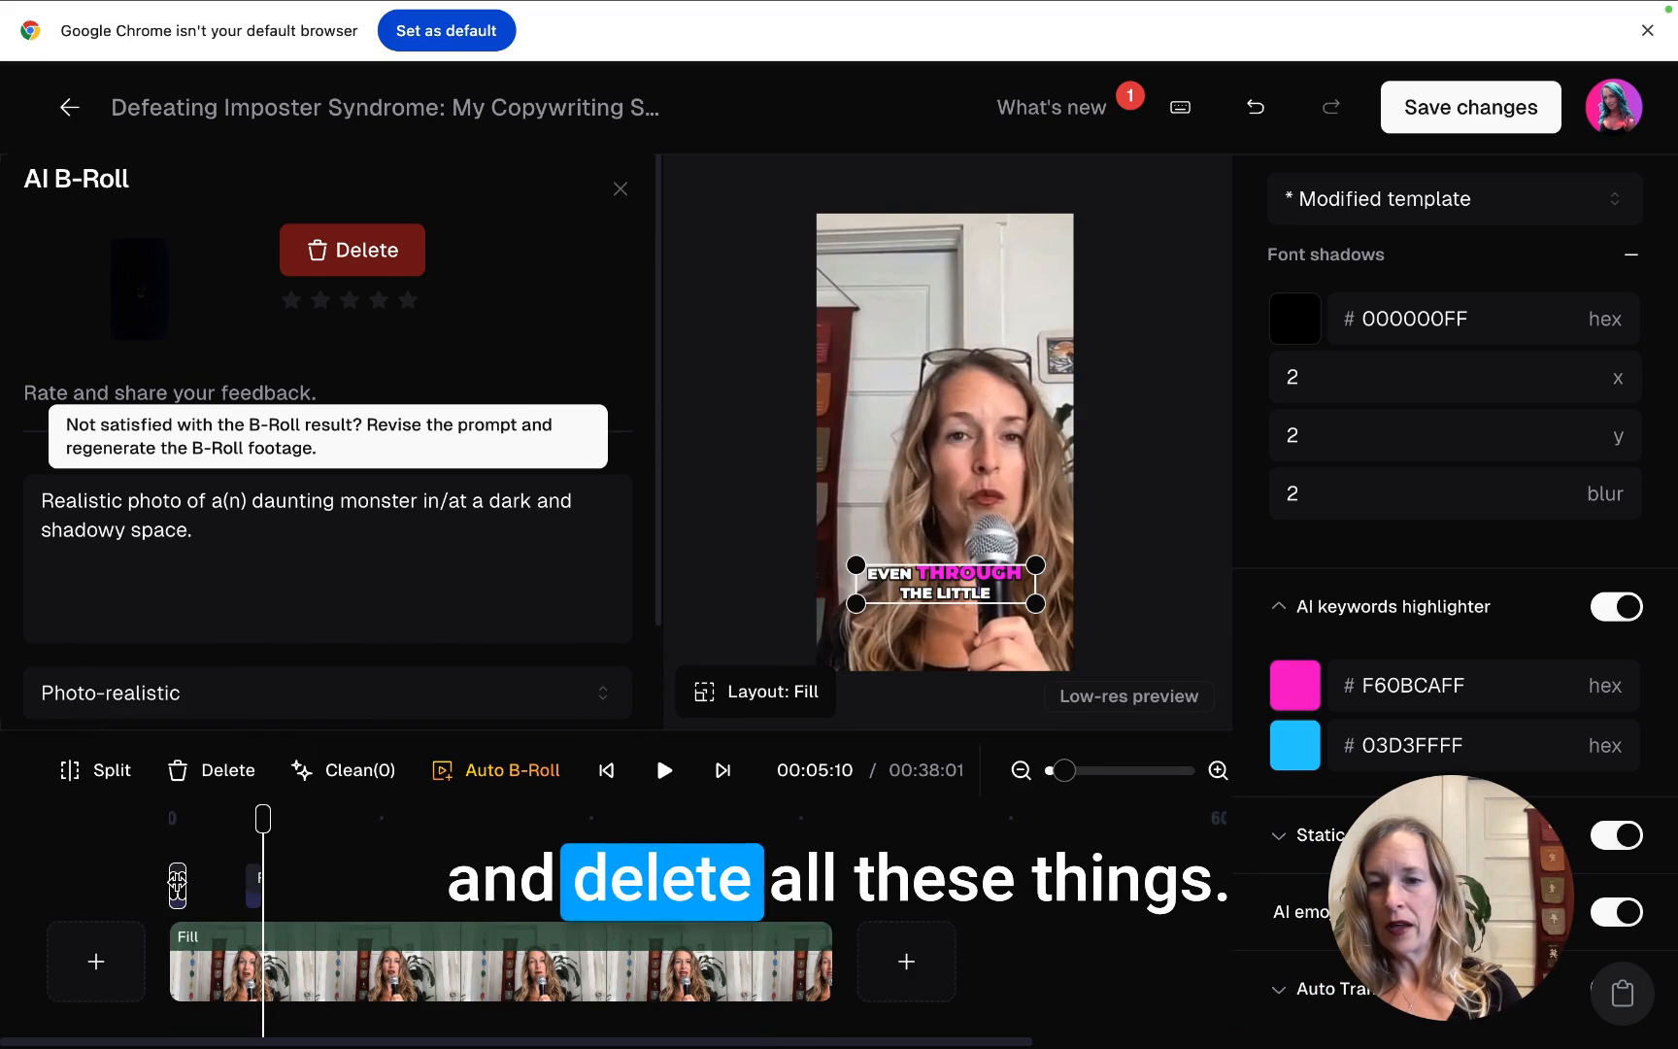
click(176, 884)
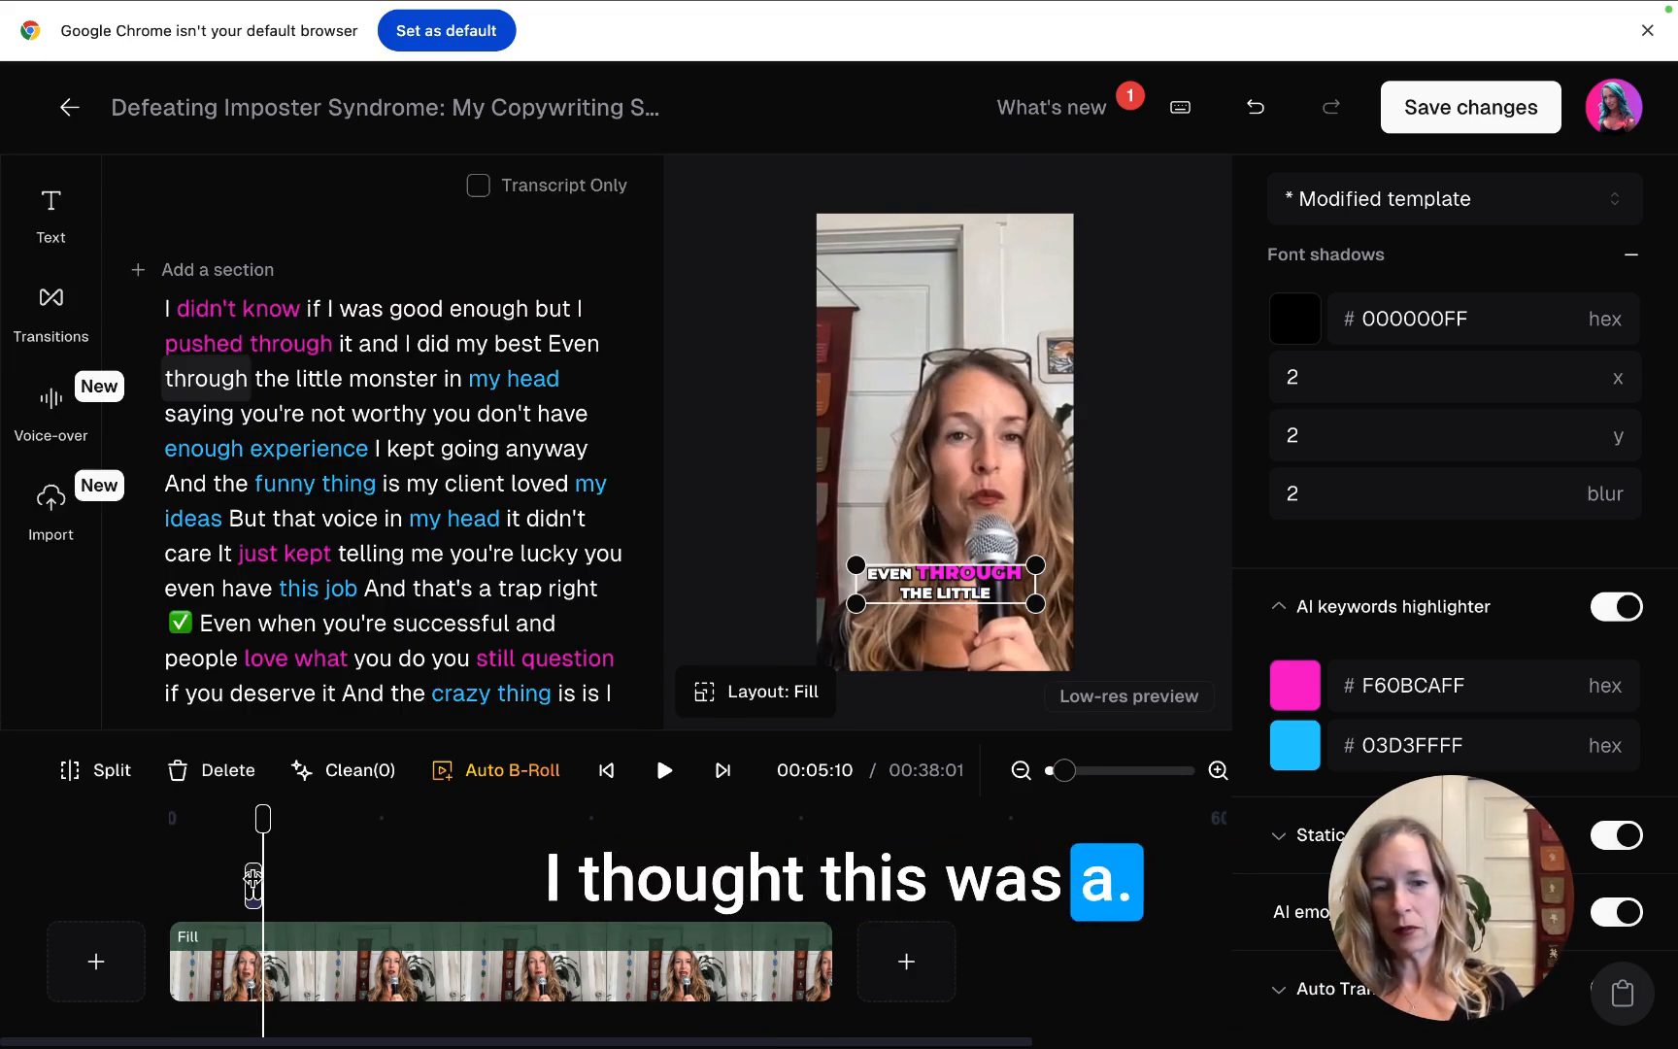
drag(258, 886, 167, 886)
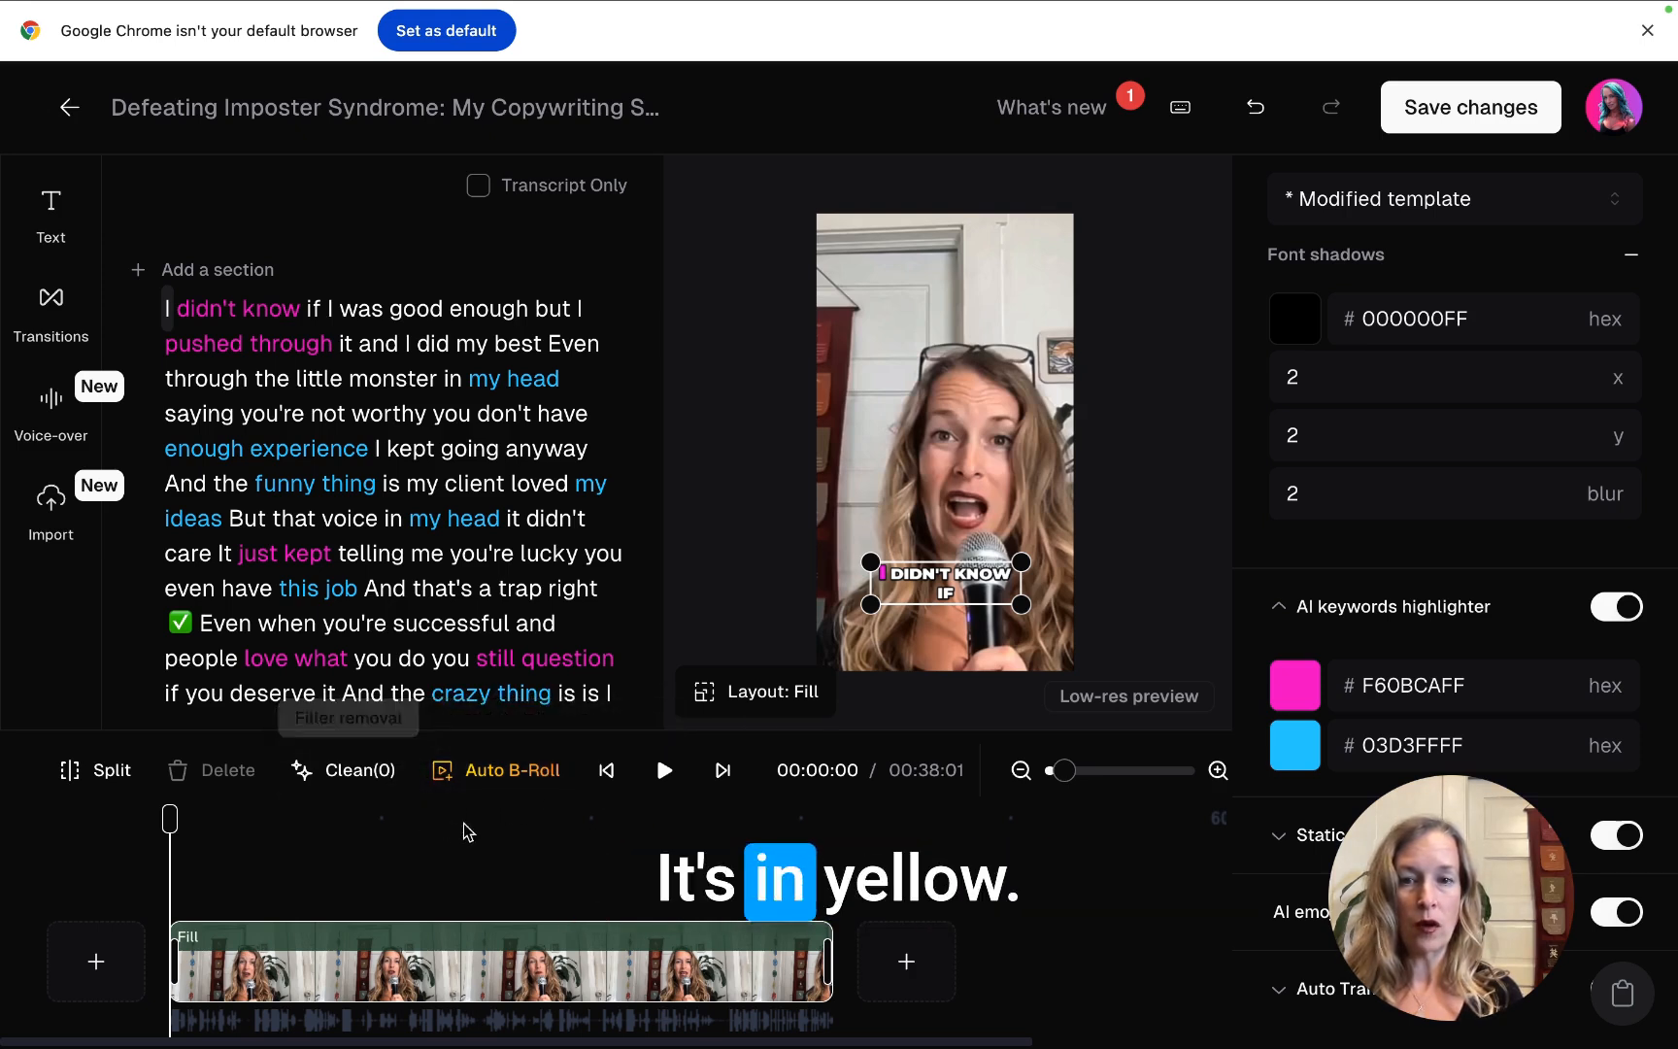
- Automatically add AI generated B-Roll to the clip and dismiss the Editor Updates window
click(483, 773)
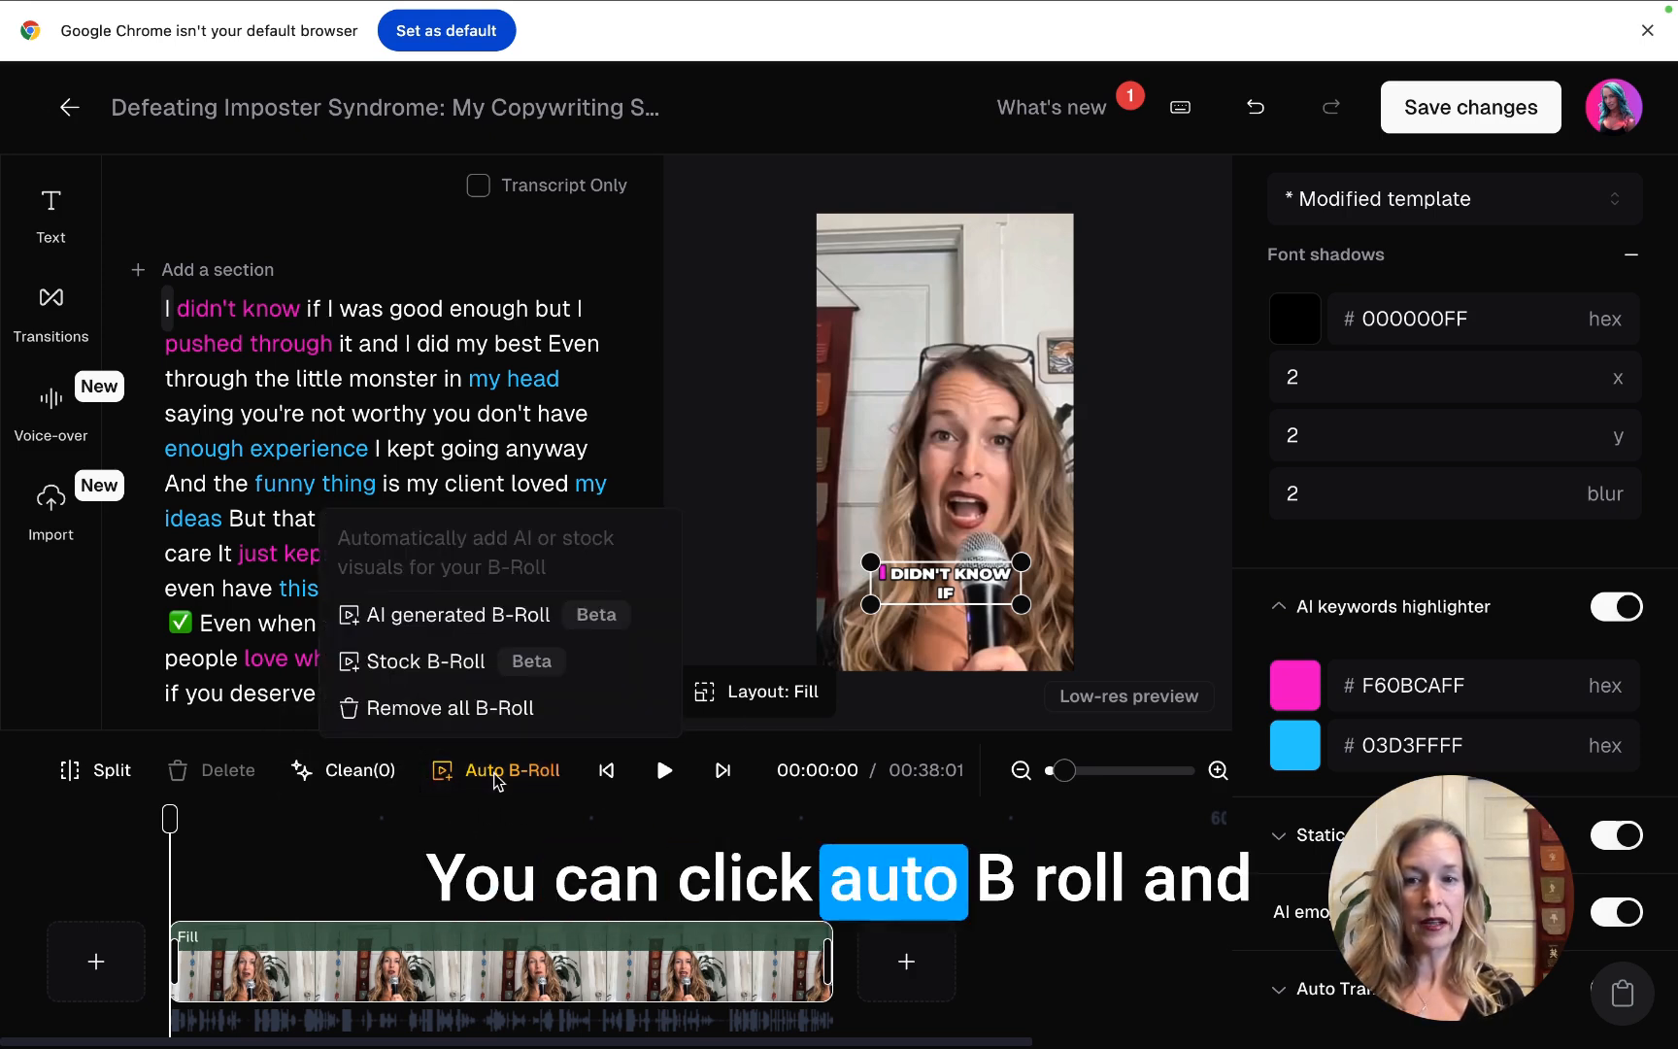
mouse_move(456, 618)
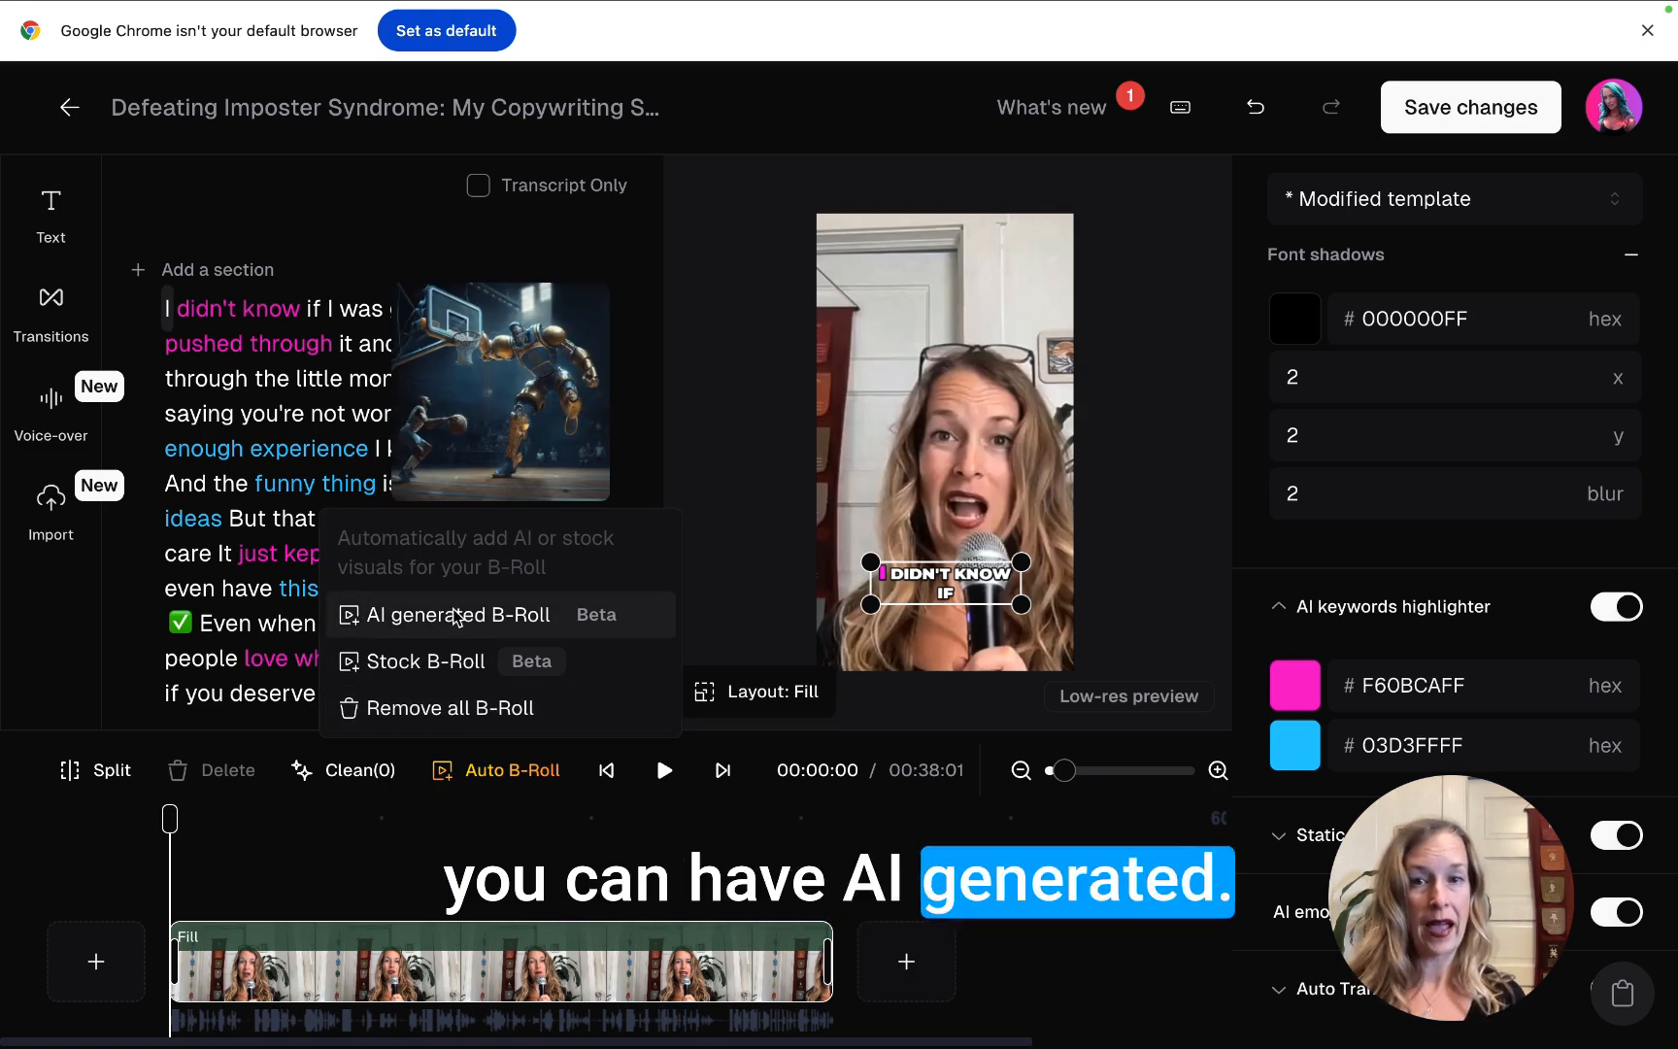
mouse_move(449, 661)
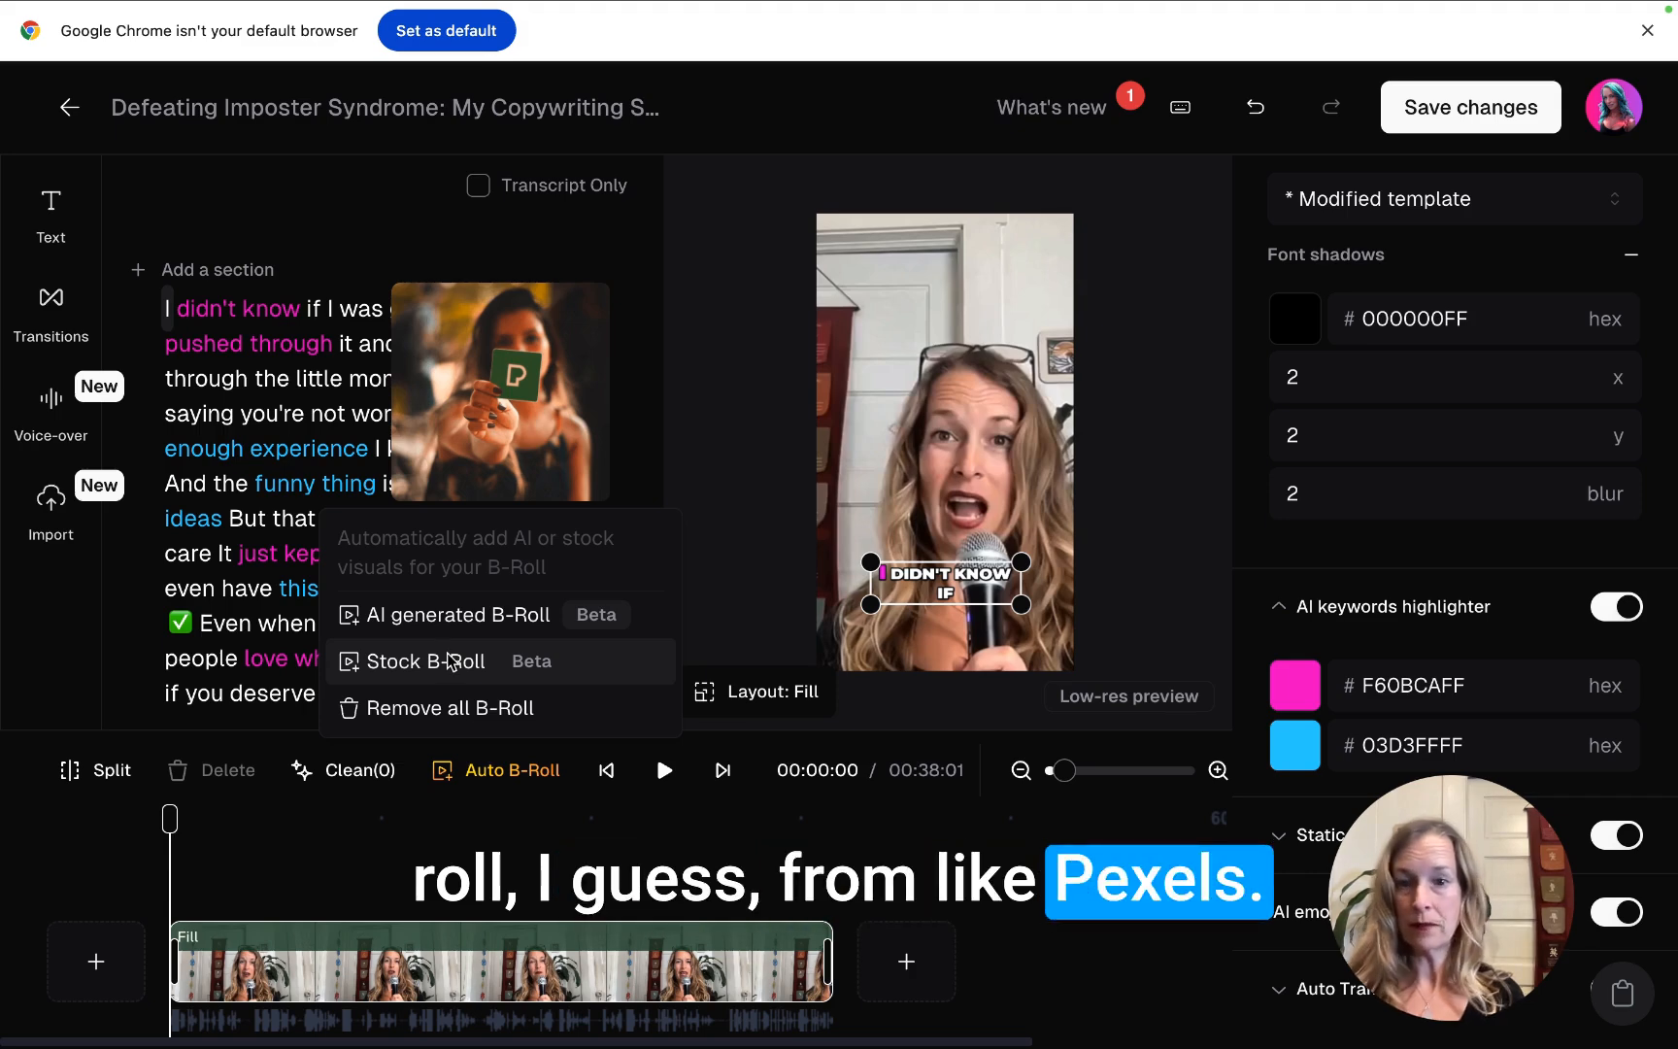
click(446, 615)
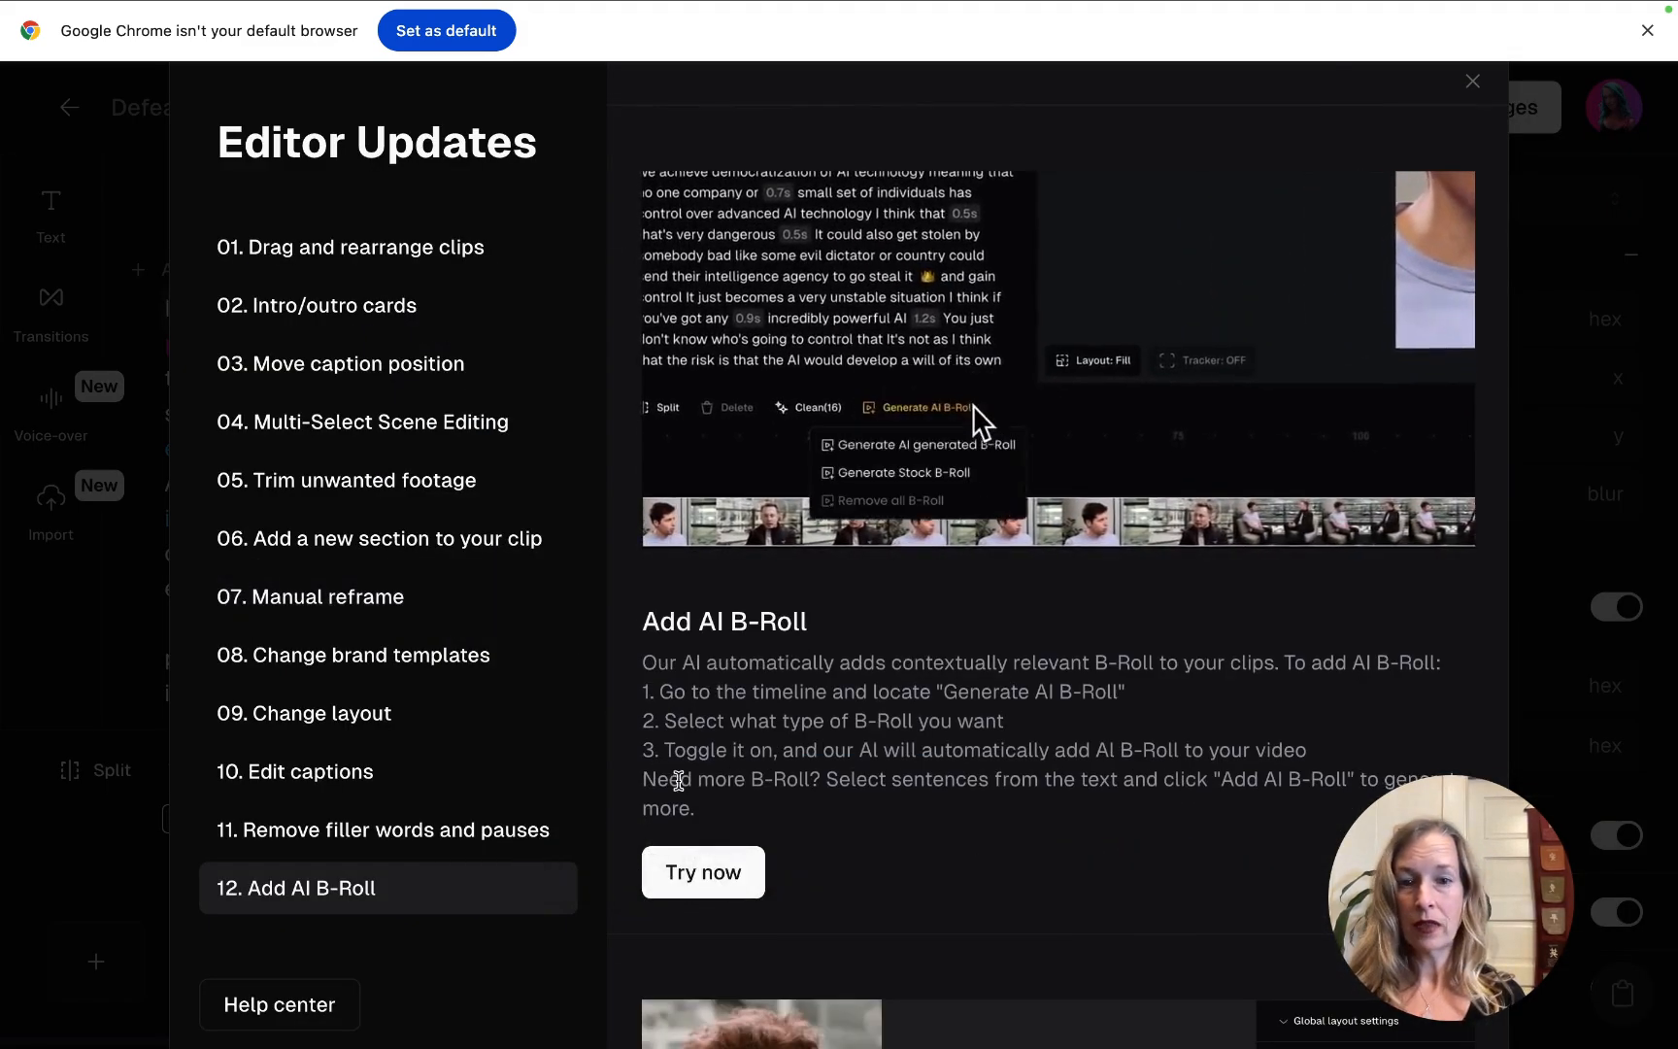
click(680, 869)
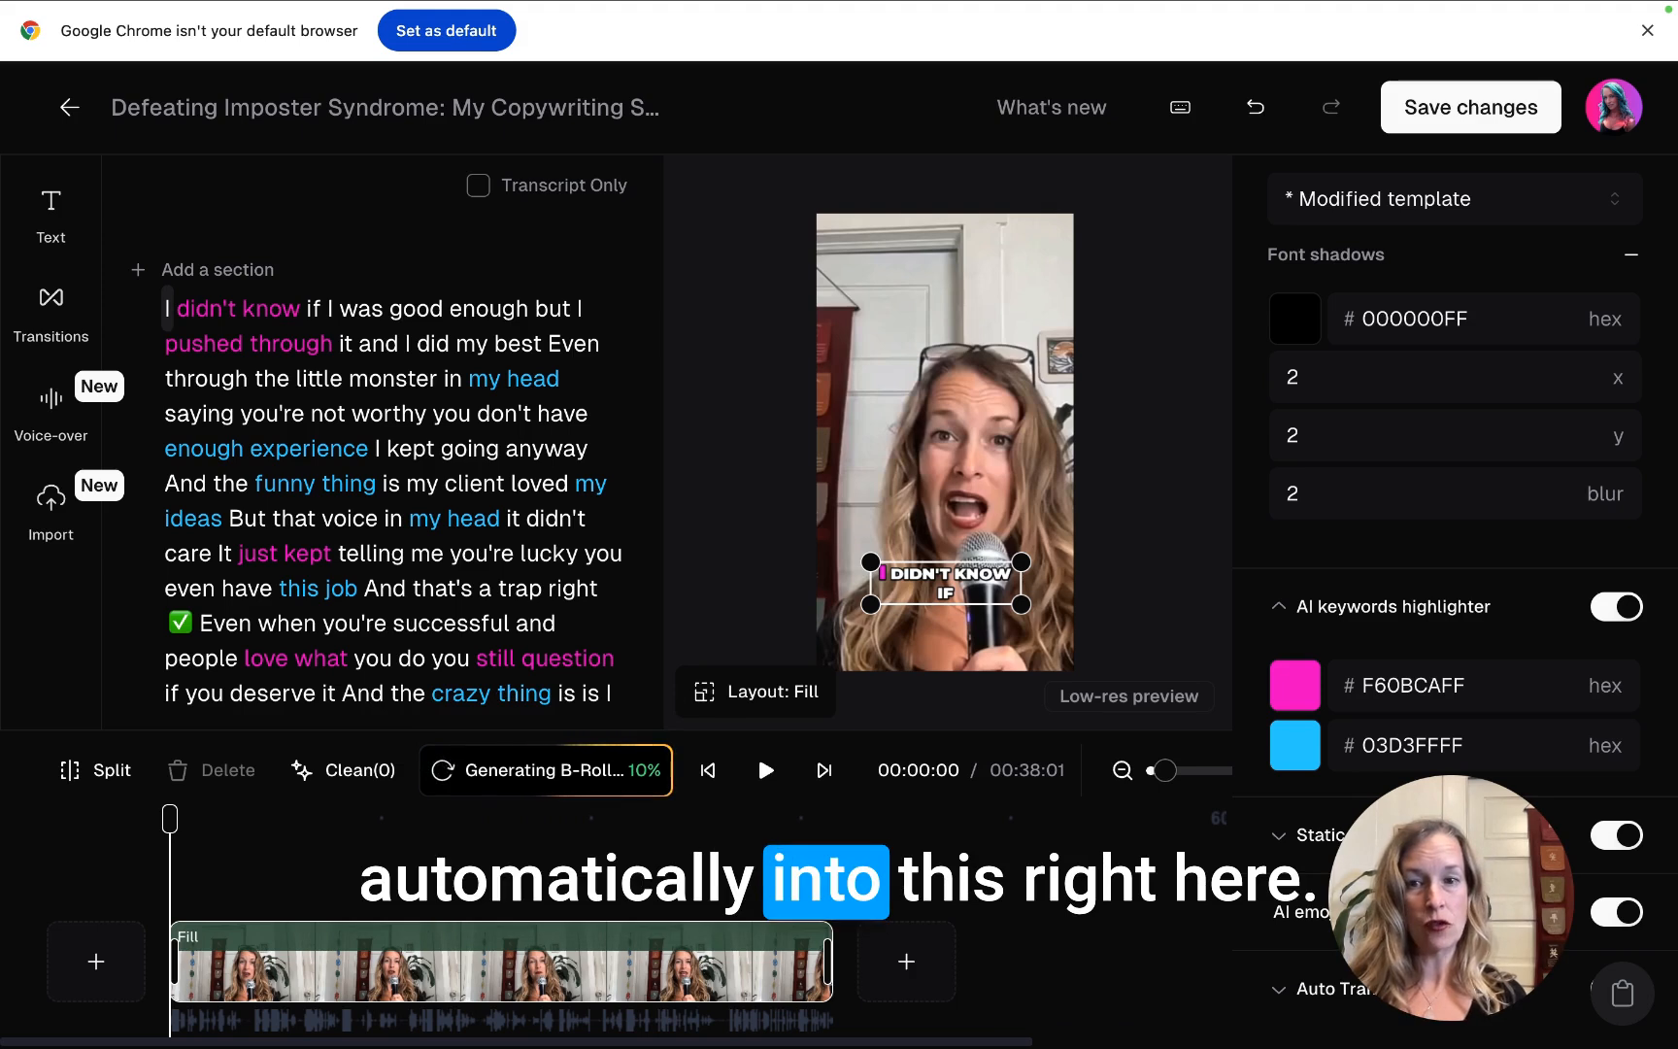
- Try to switch the clip's aspect ratio to 1:1 in the clip layout settings
scroll(1401, 627, up, 10)
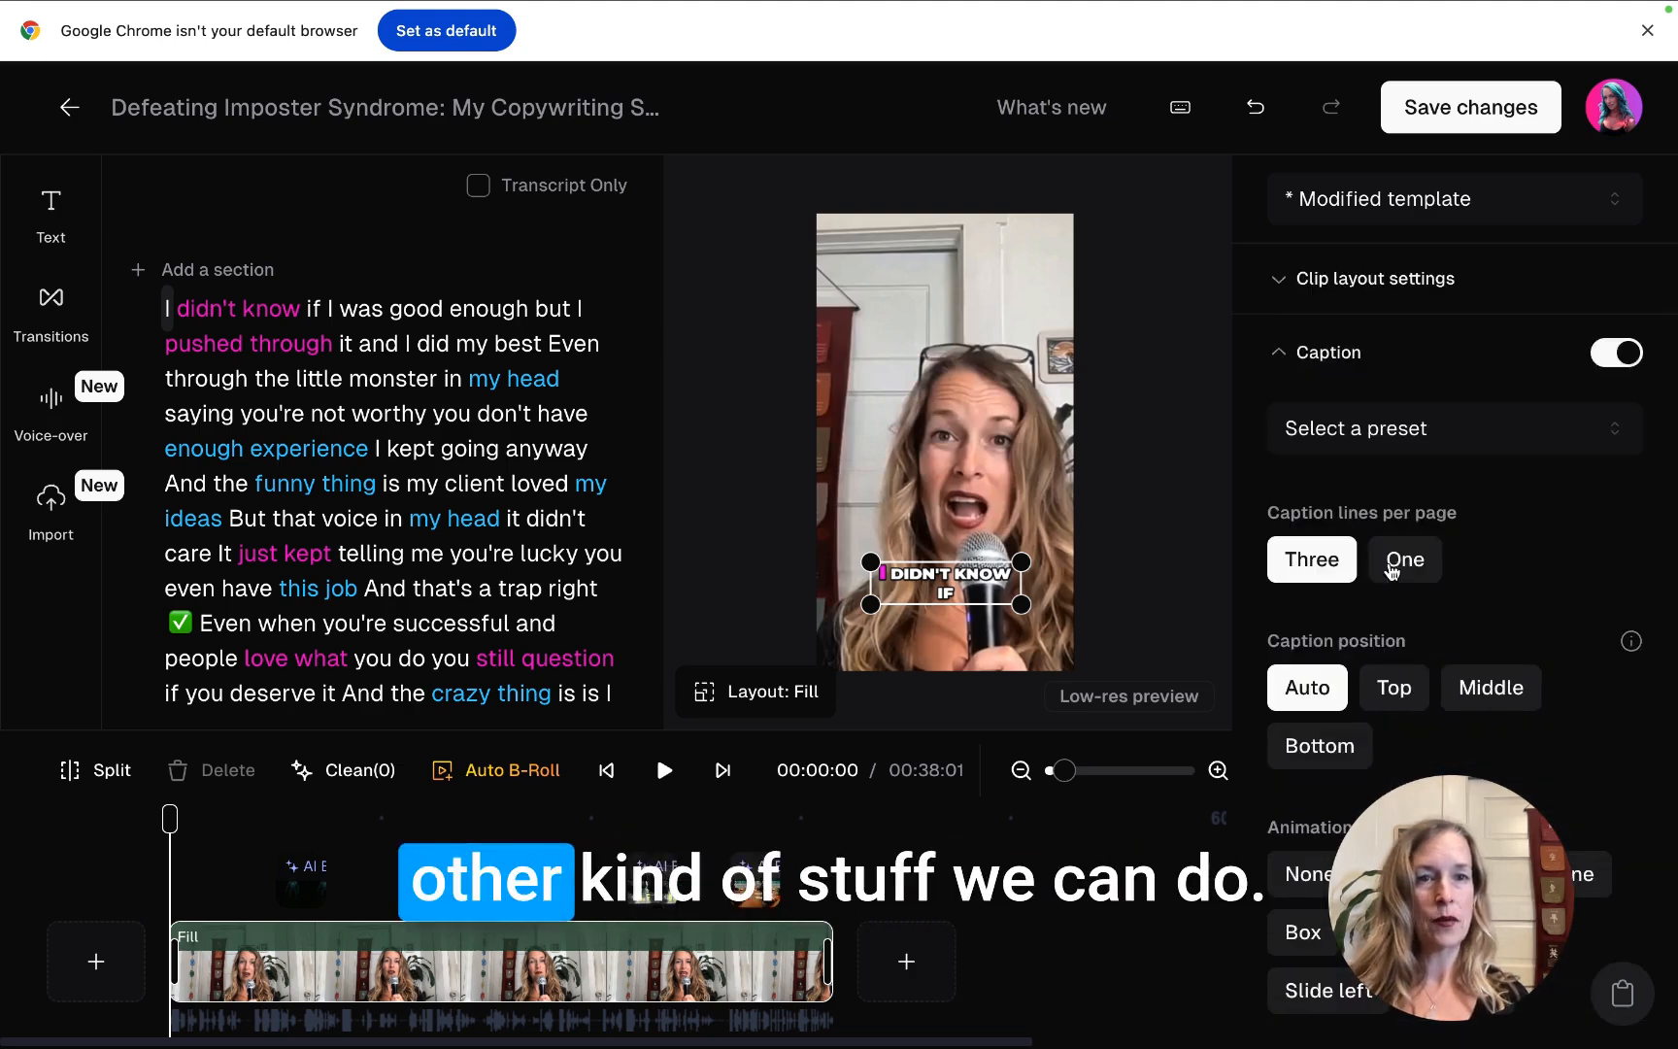
click(1282, 284)
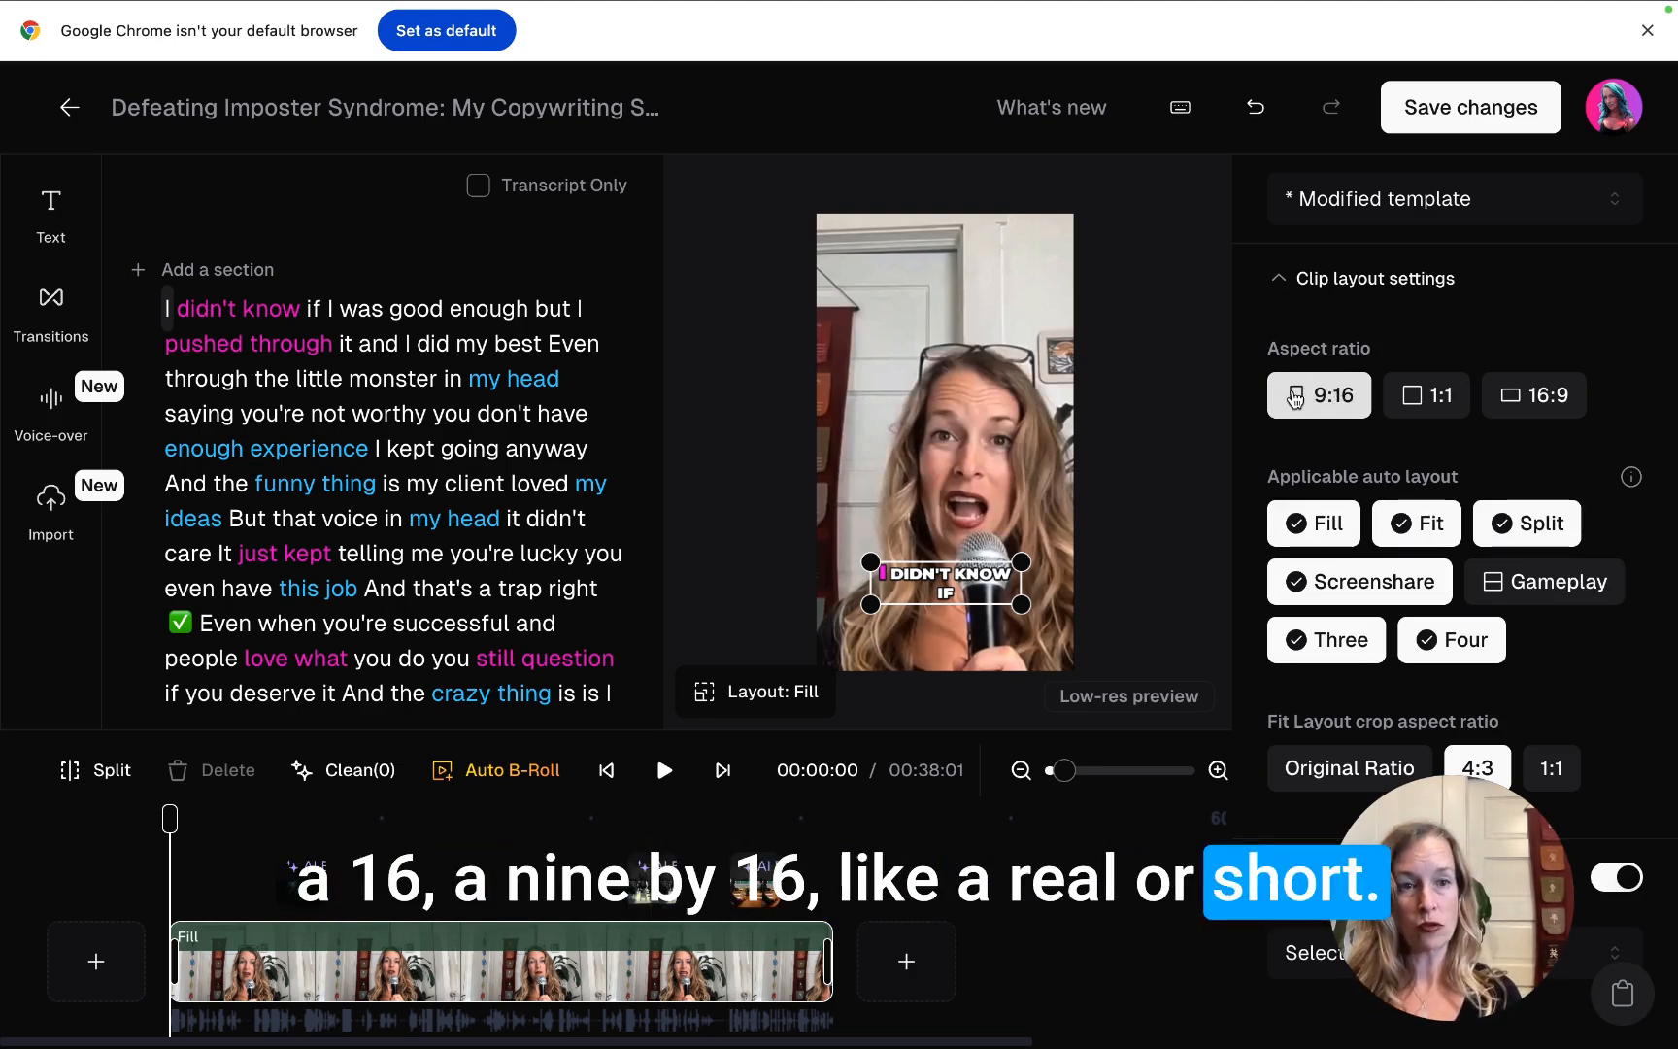
click(1413, 398)
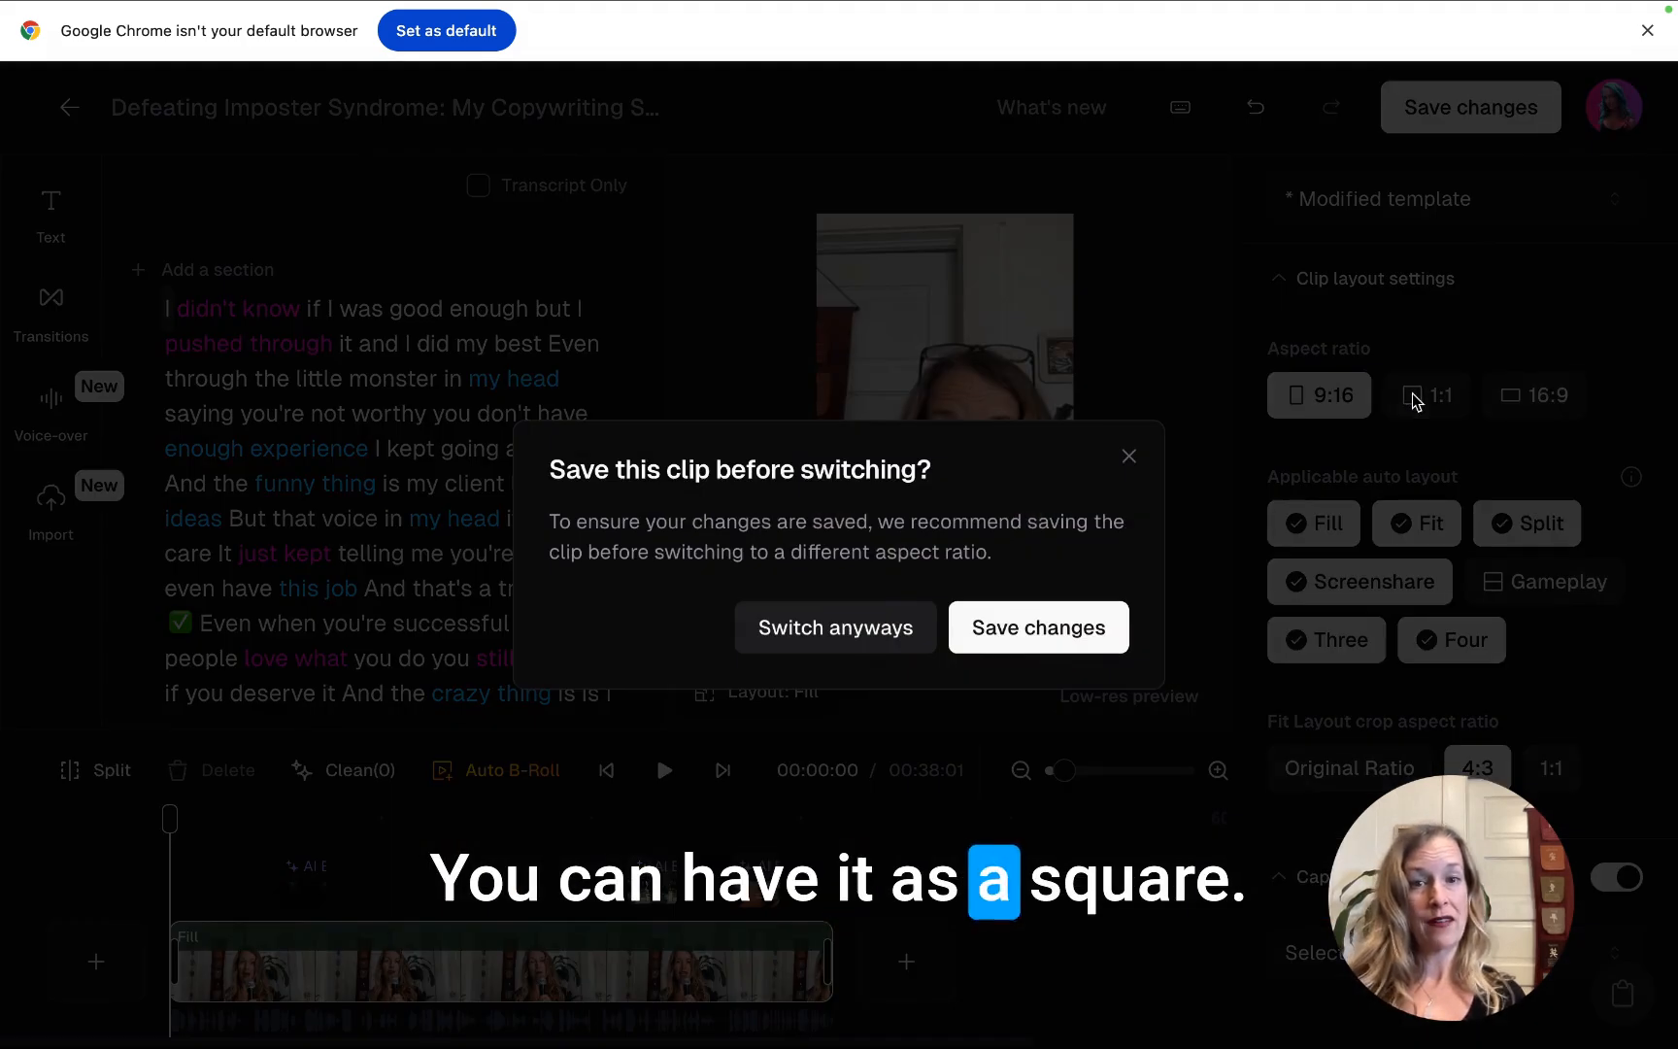
click(1129, 458)
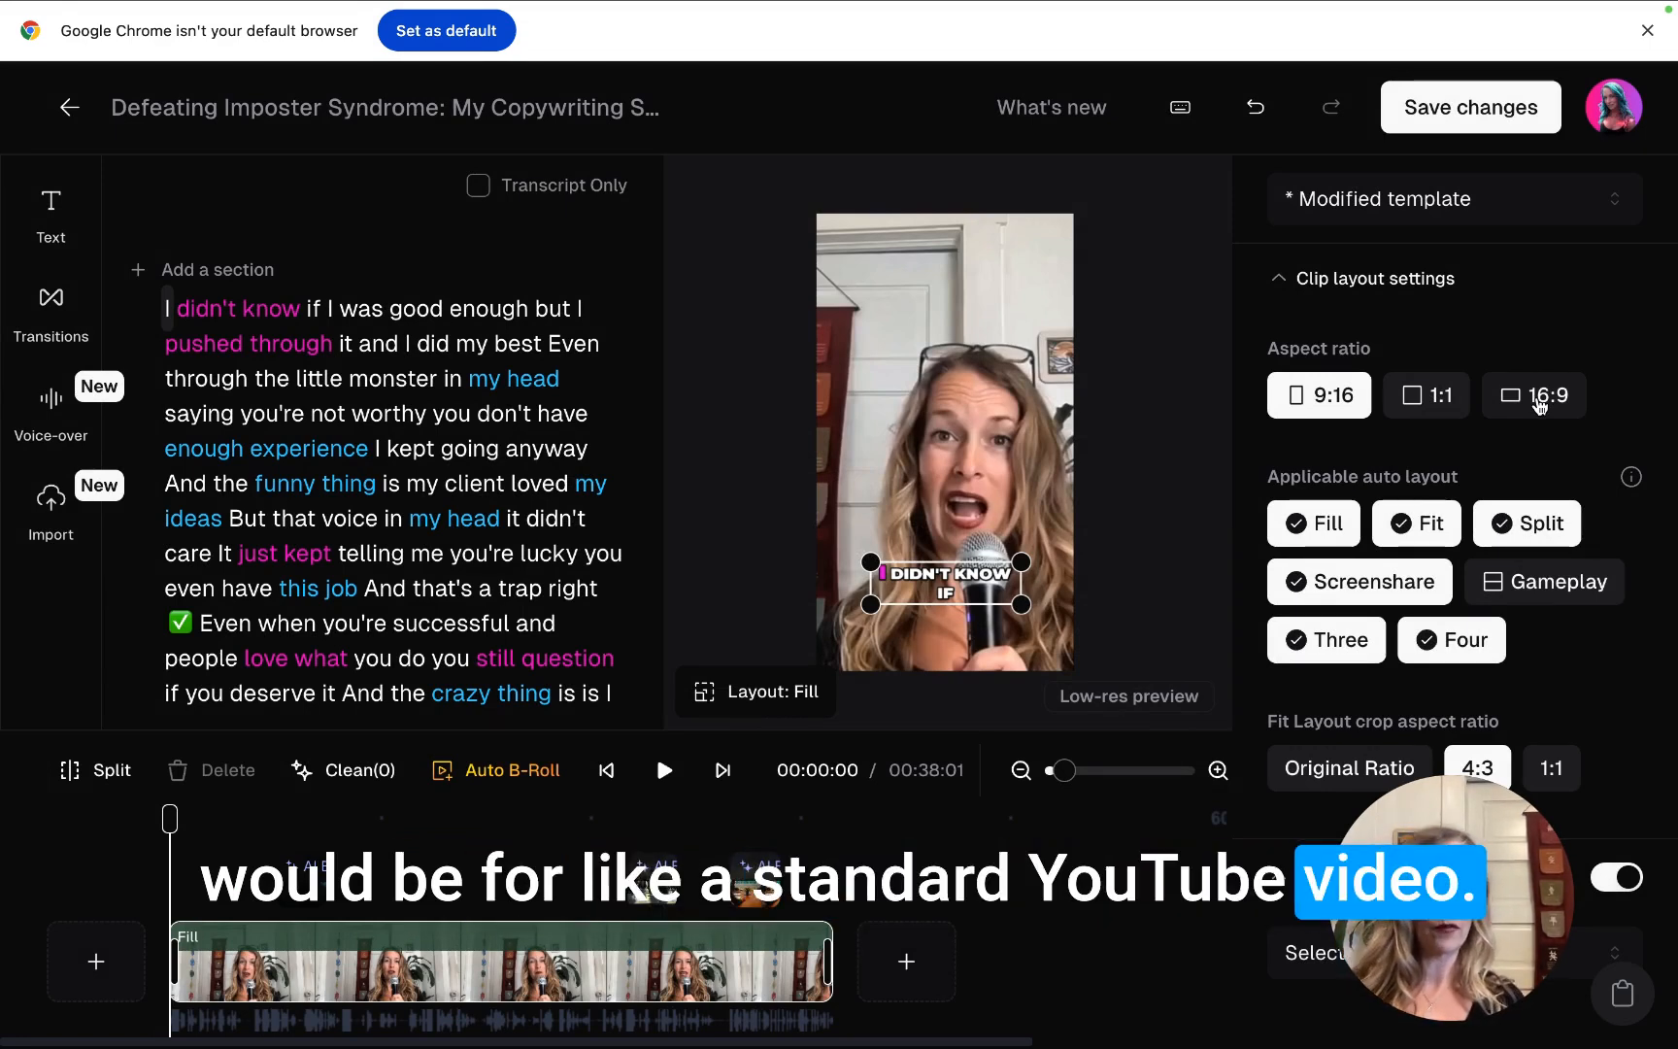
- Preview the applicable auto layouts, including Fill, Fit, Split, Four and Screenshare
scroll(1457, 514, down, 1)
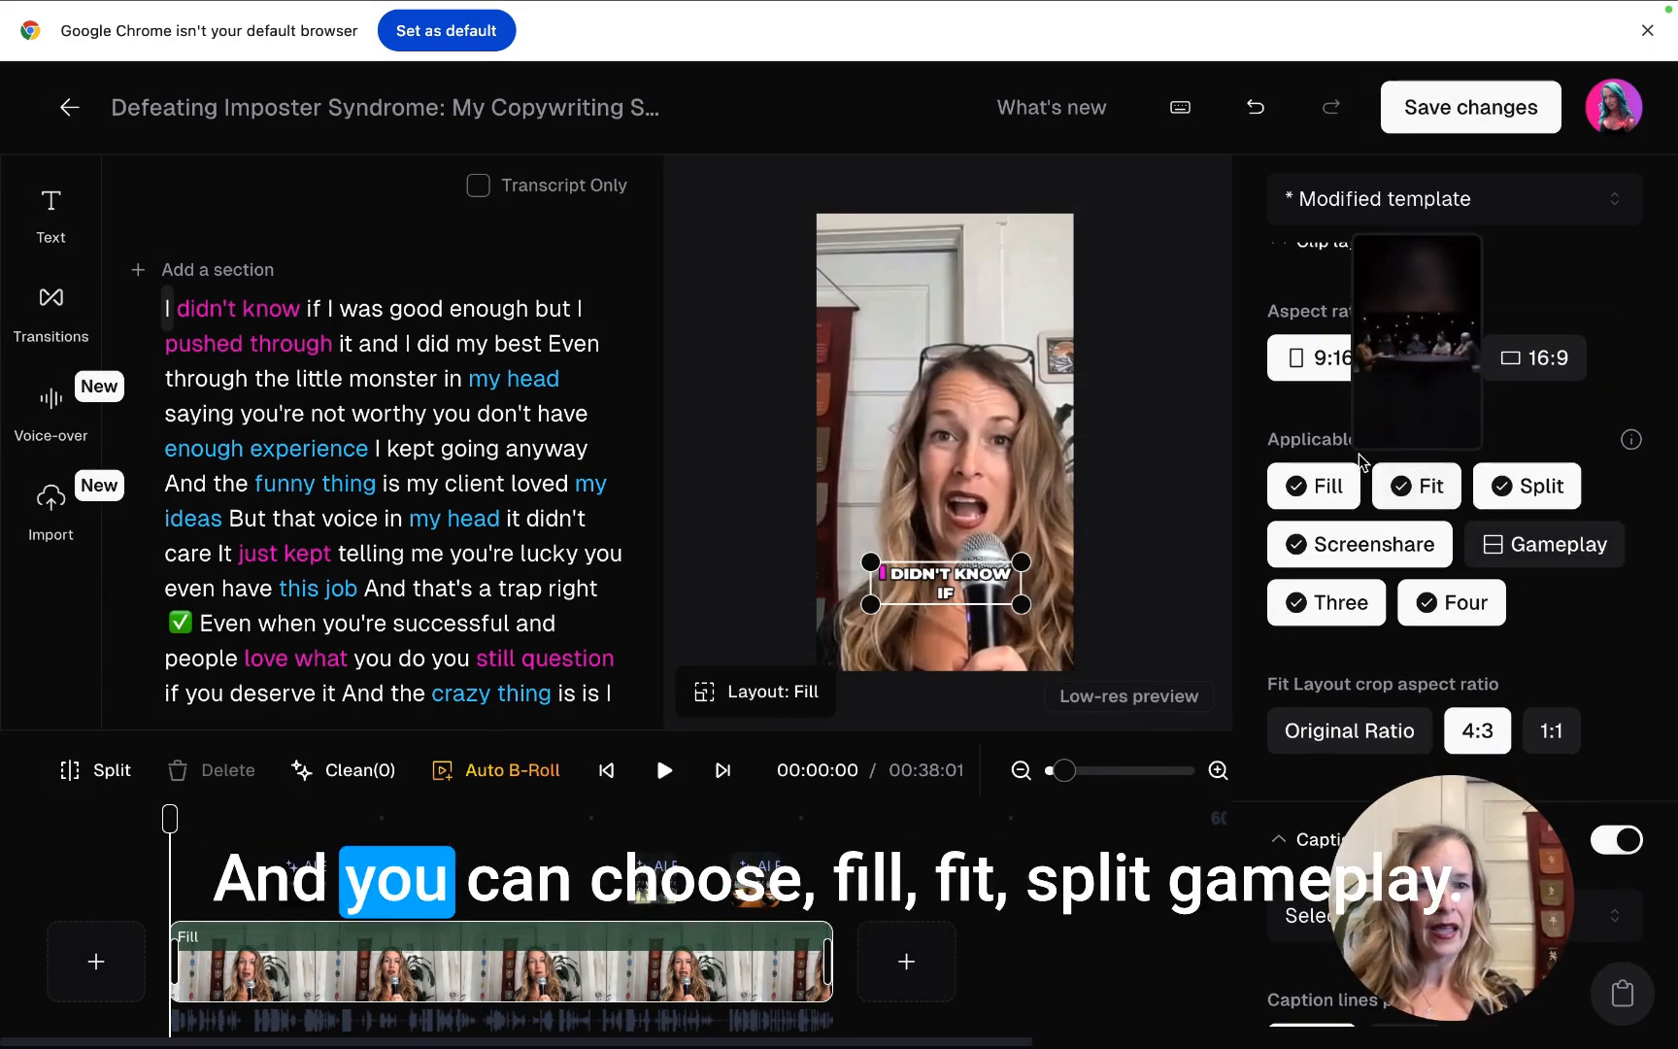
mouse_move(1441, 495)
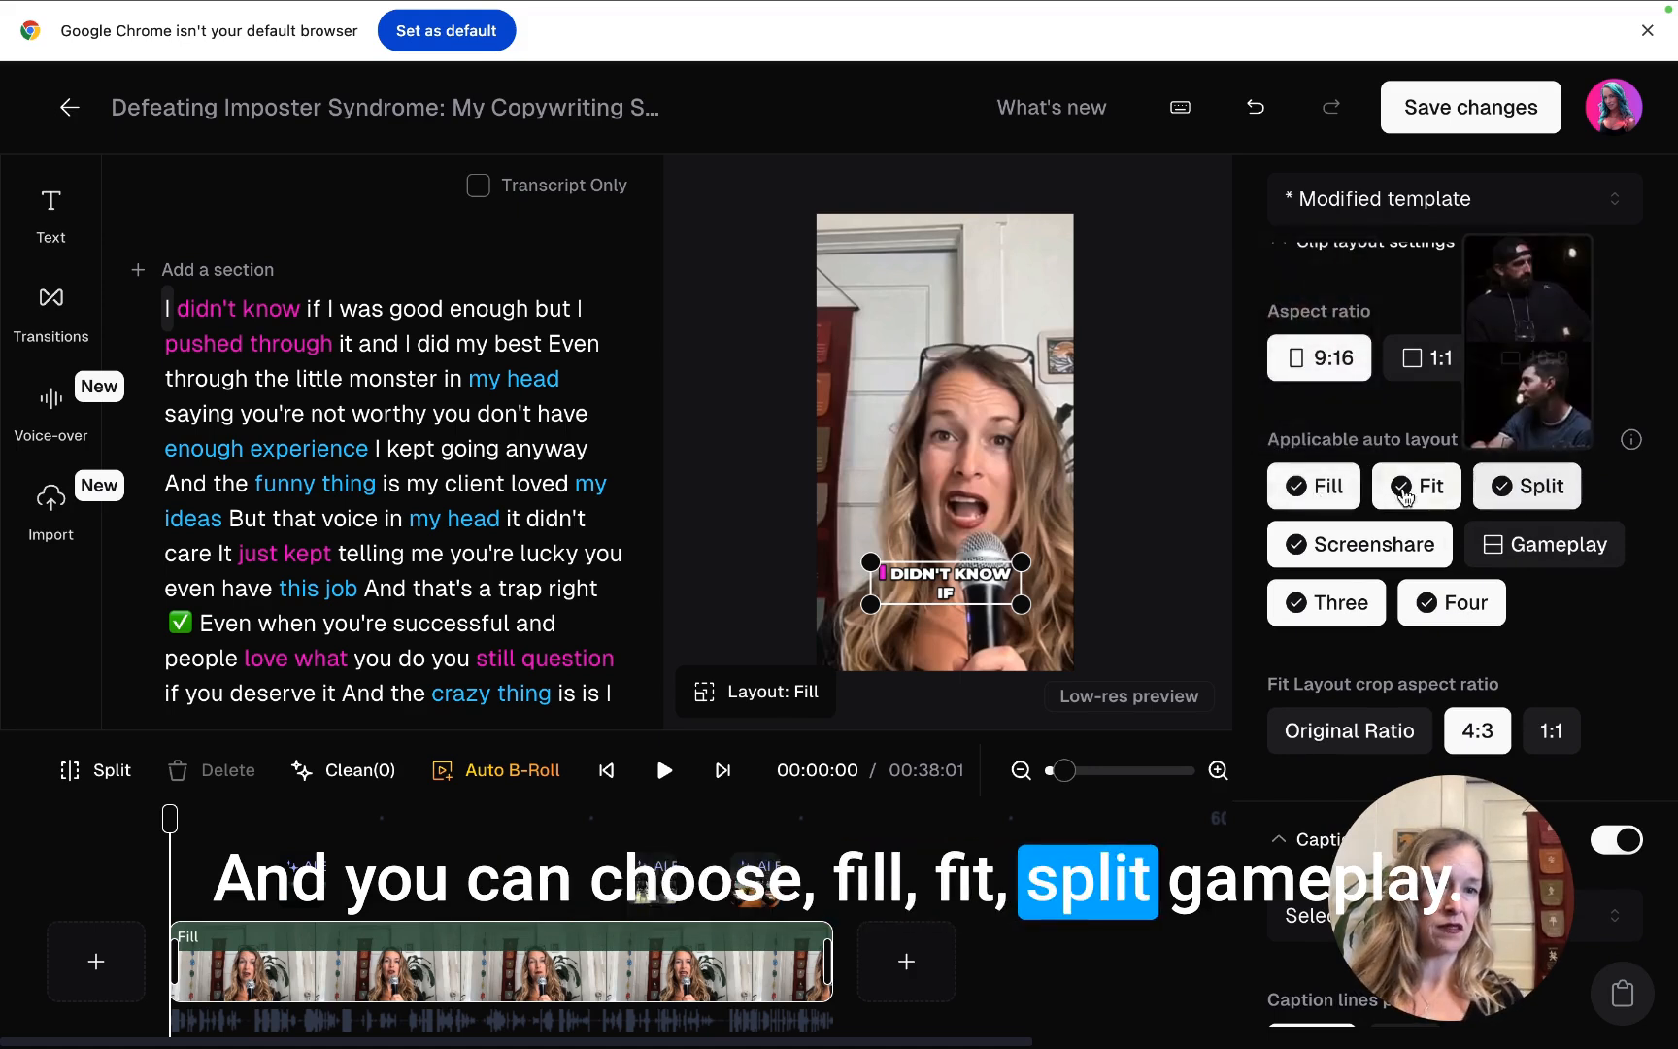
mouse_move(1550, 540)
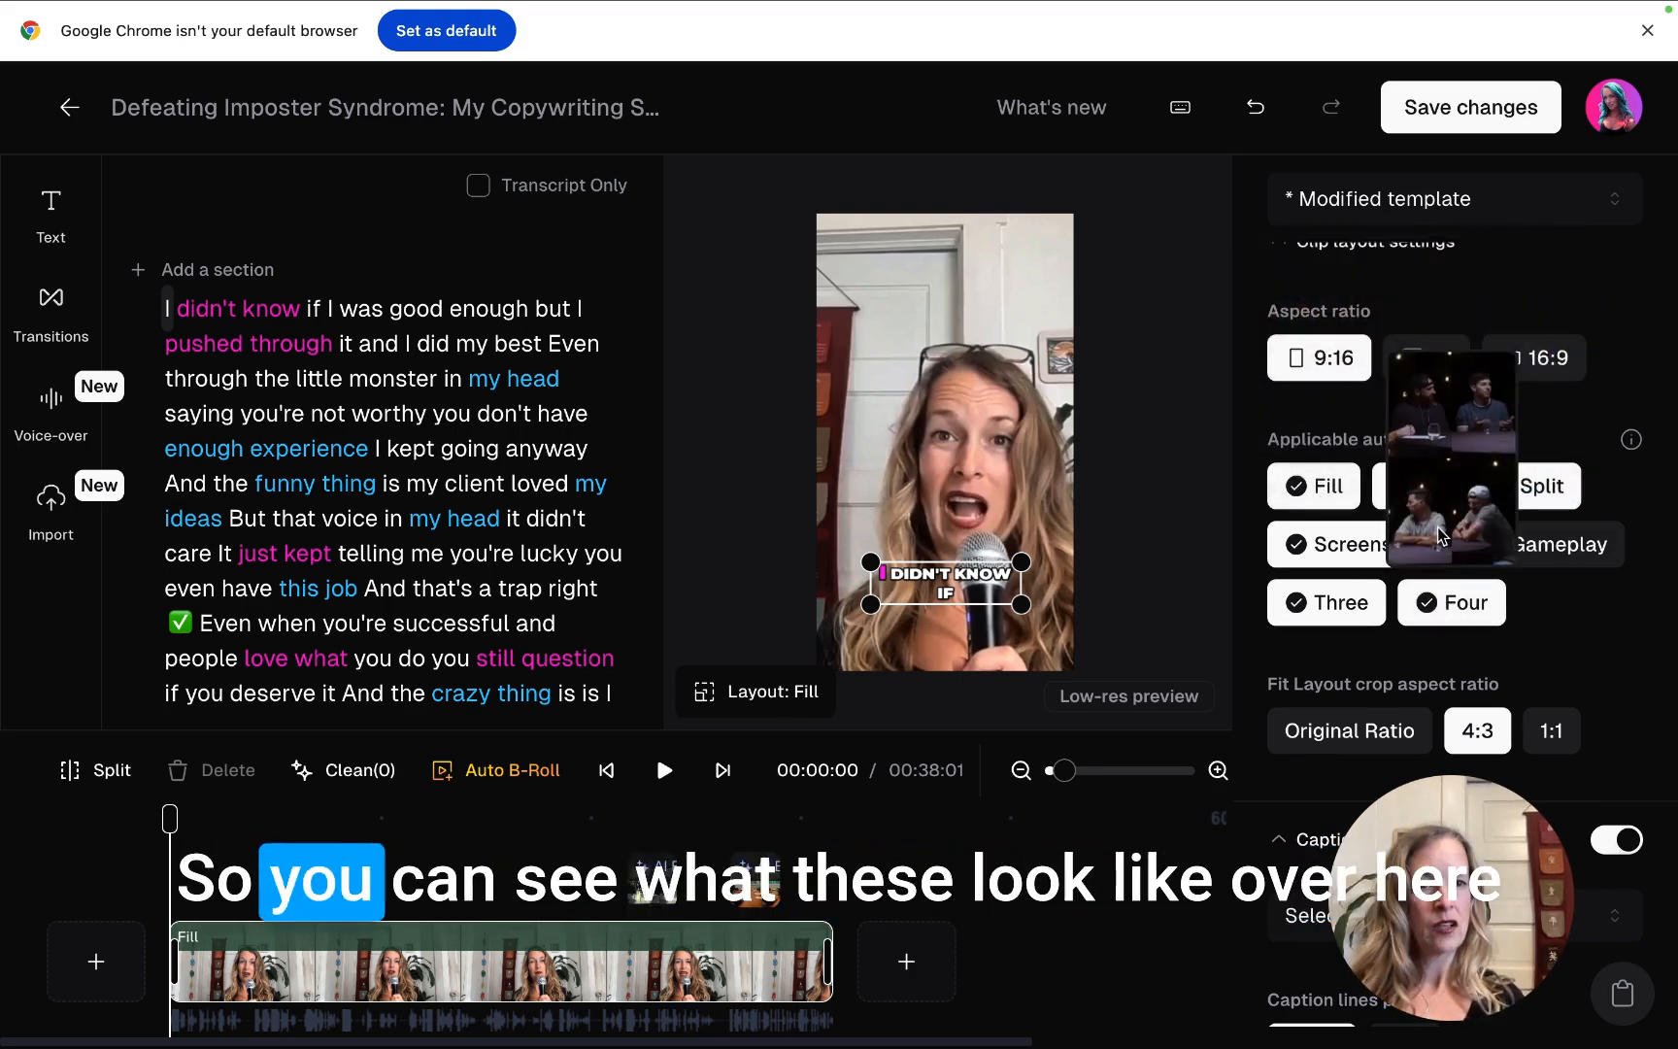
mouse_move(1345, 541)
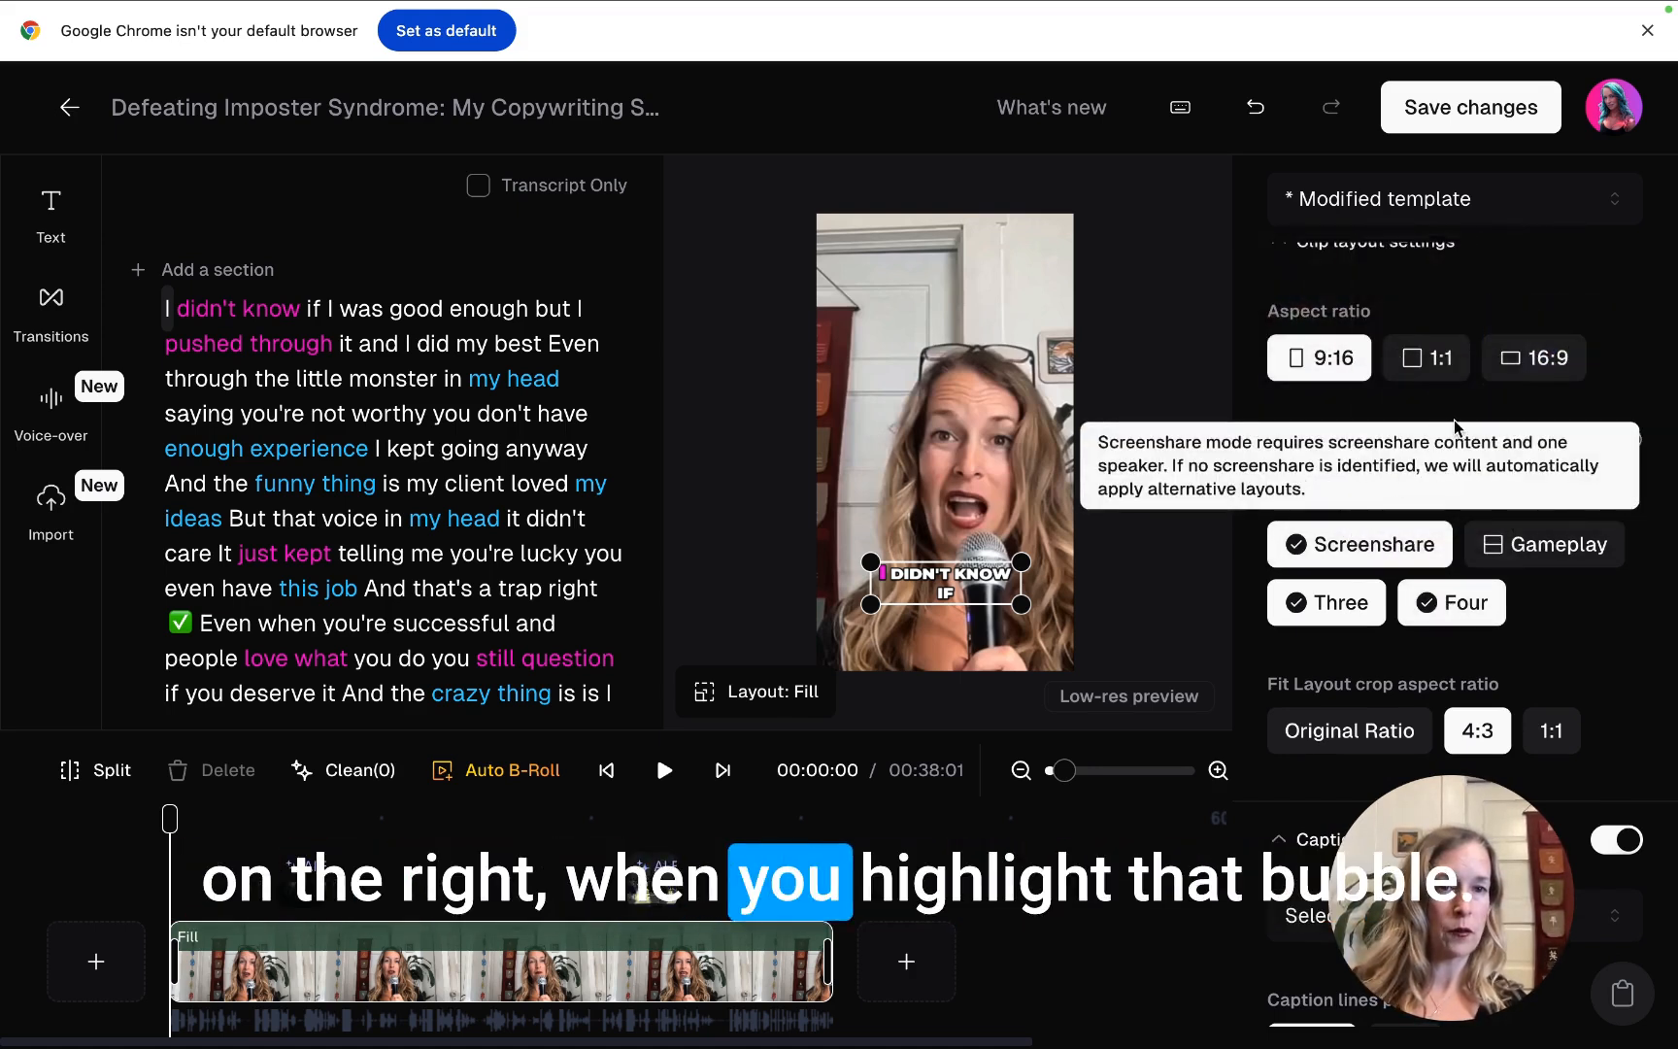
mouse_move(1313, 499)
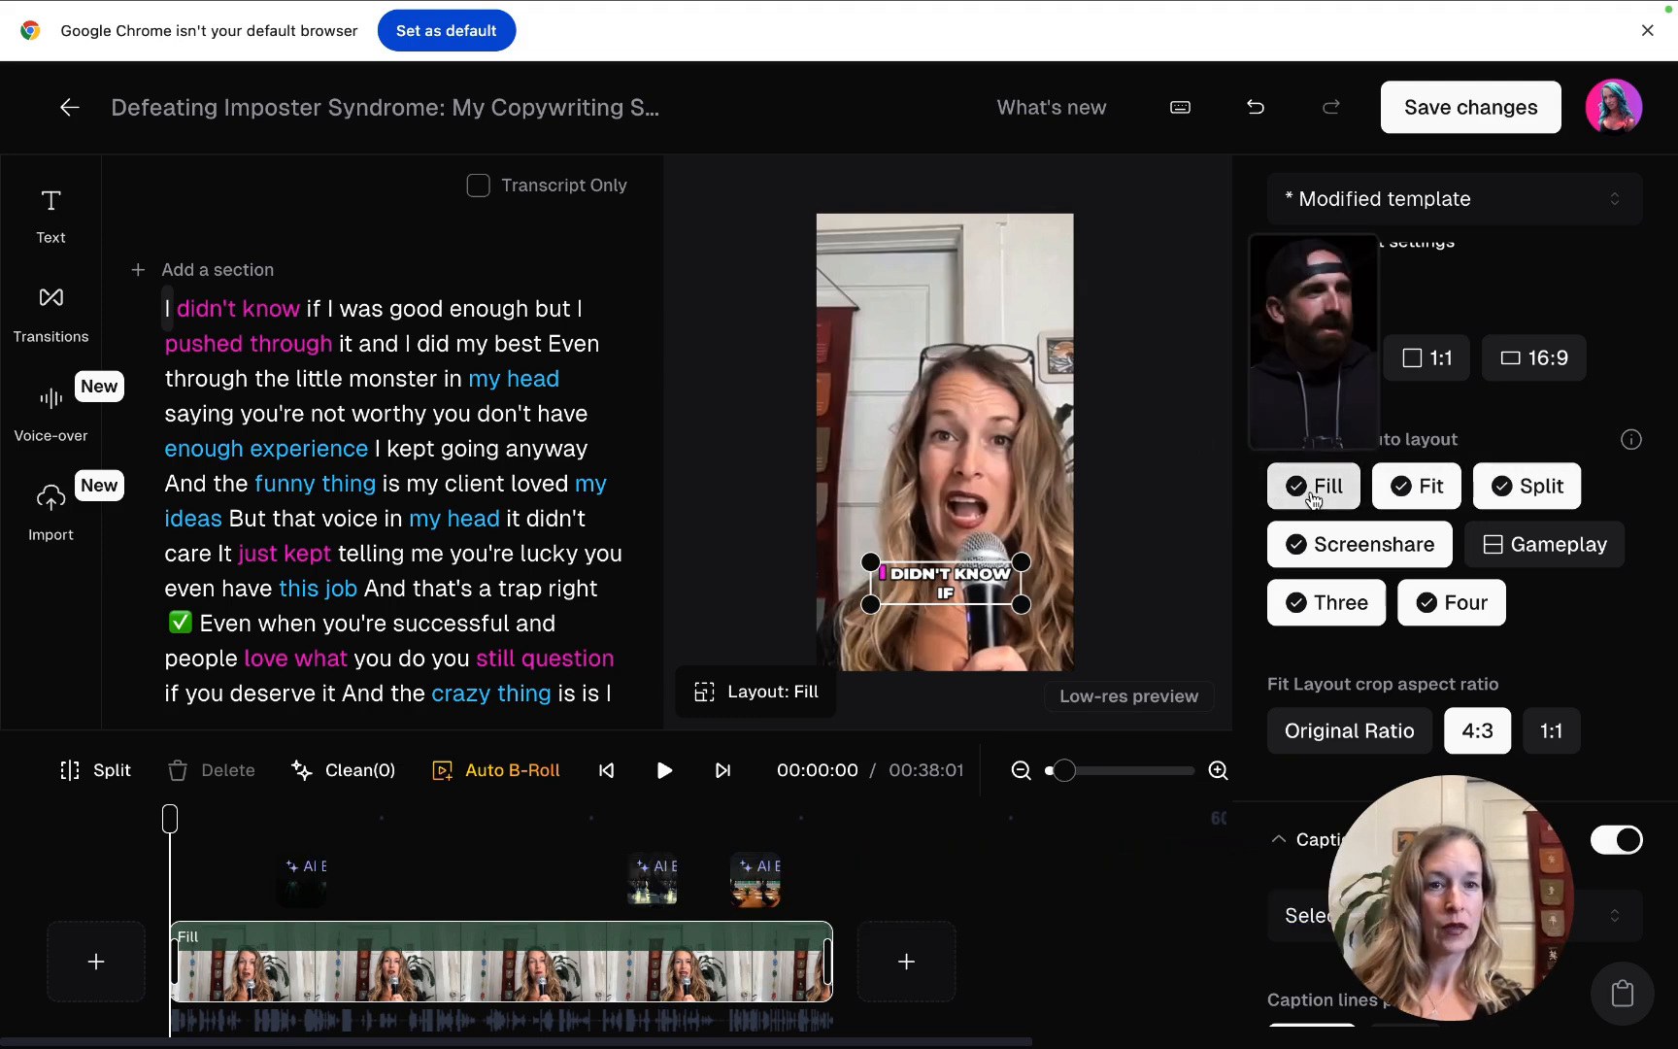
- Try turning off the Fill, Fit, Four and Three auto layouts to preview Split, and turn them back on
click(1312, 498)
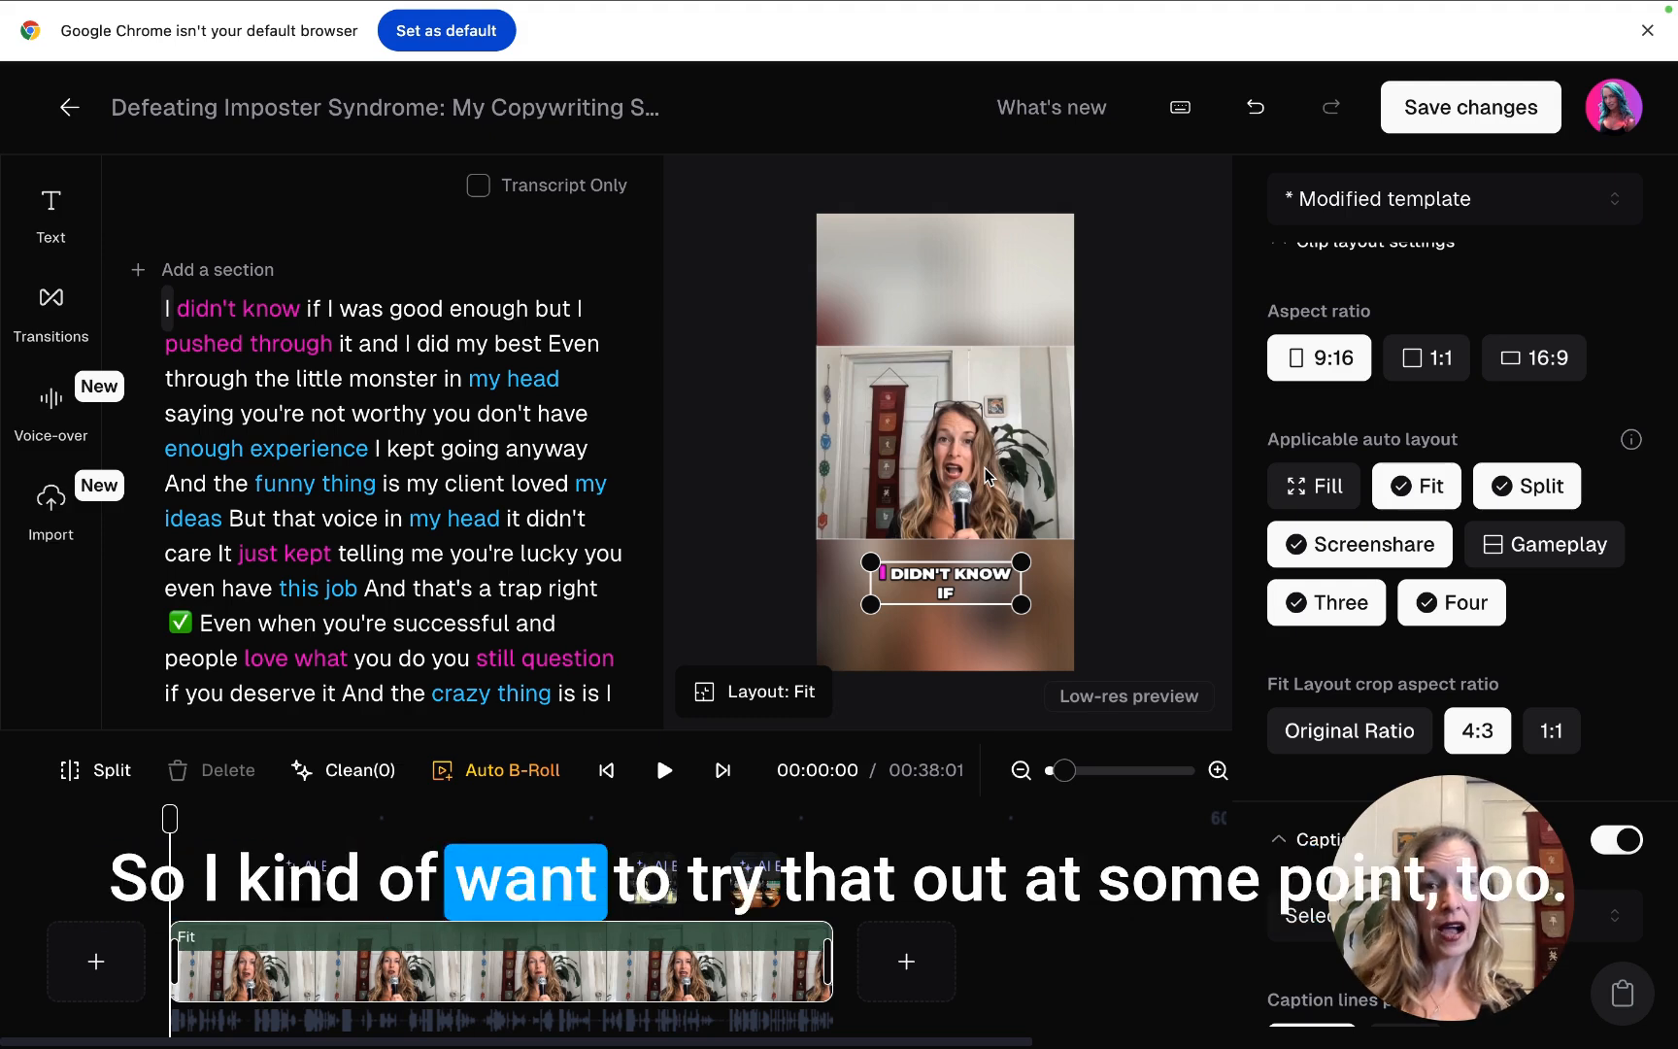
click(1403, 503)
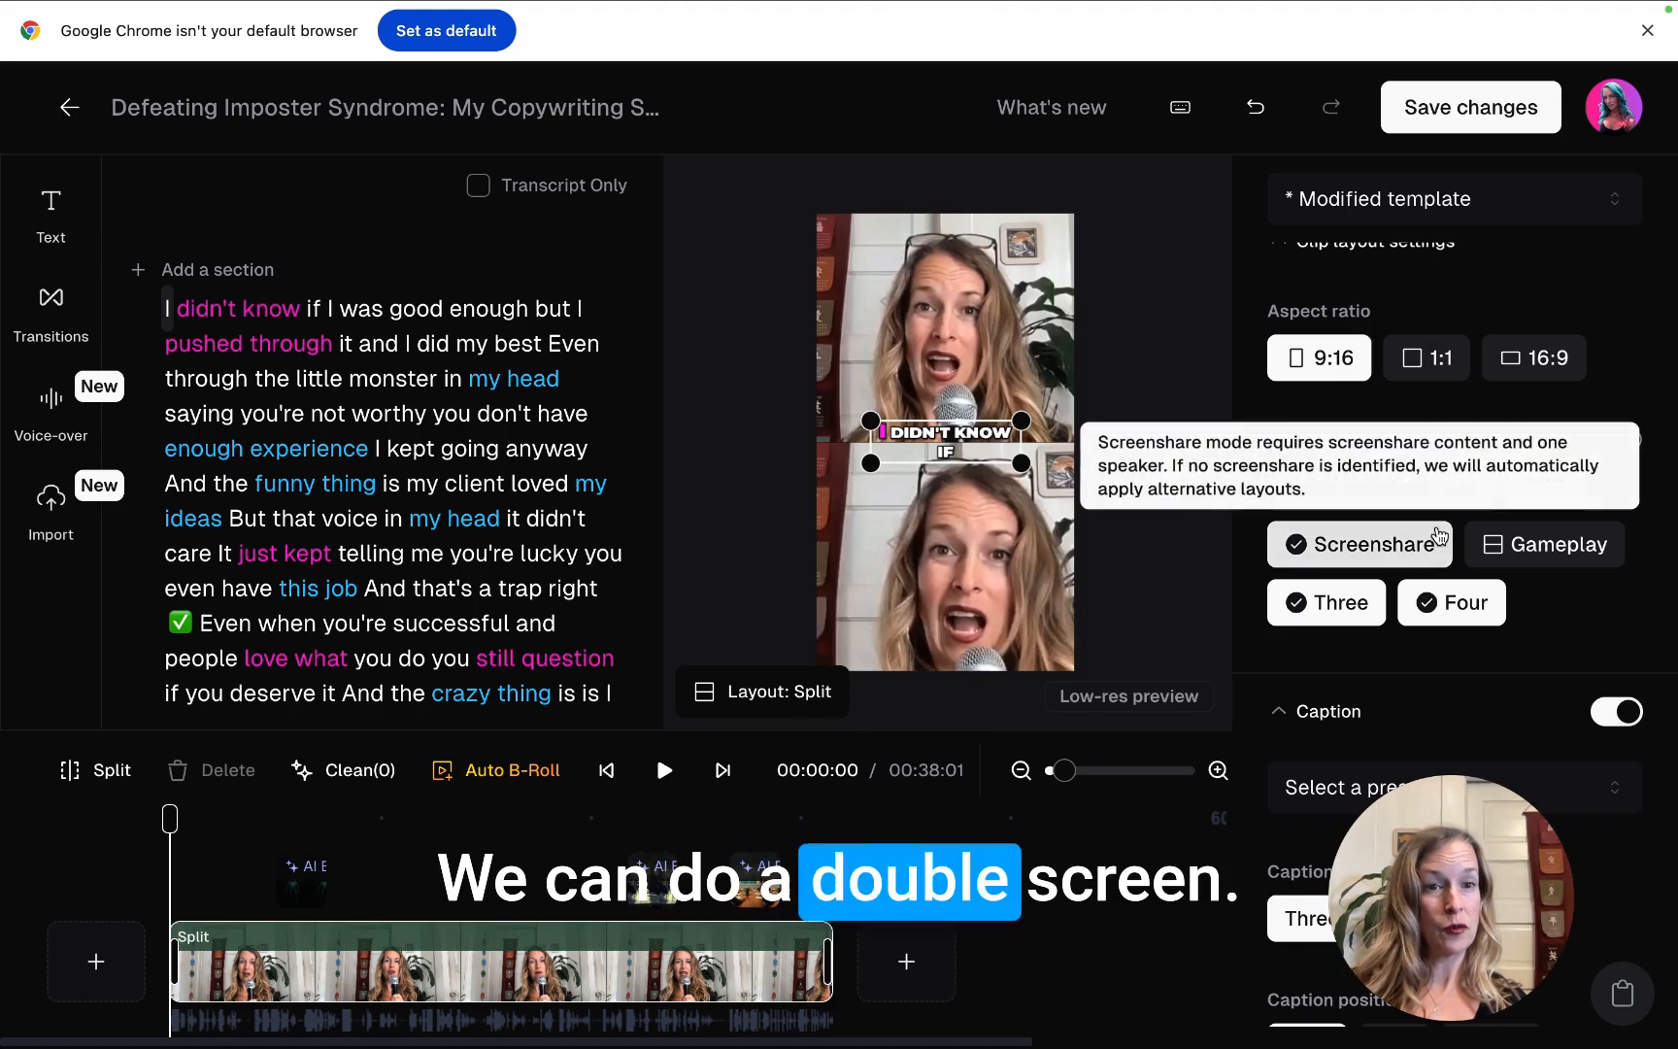
click(1456, 608)
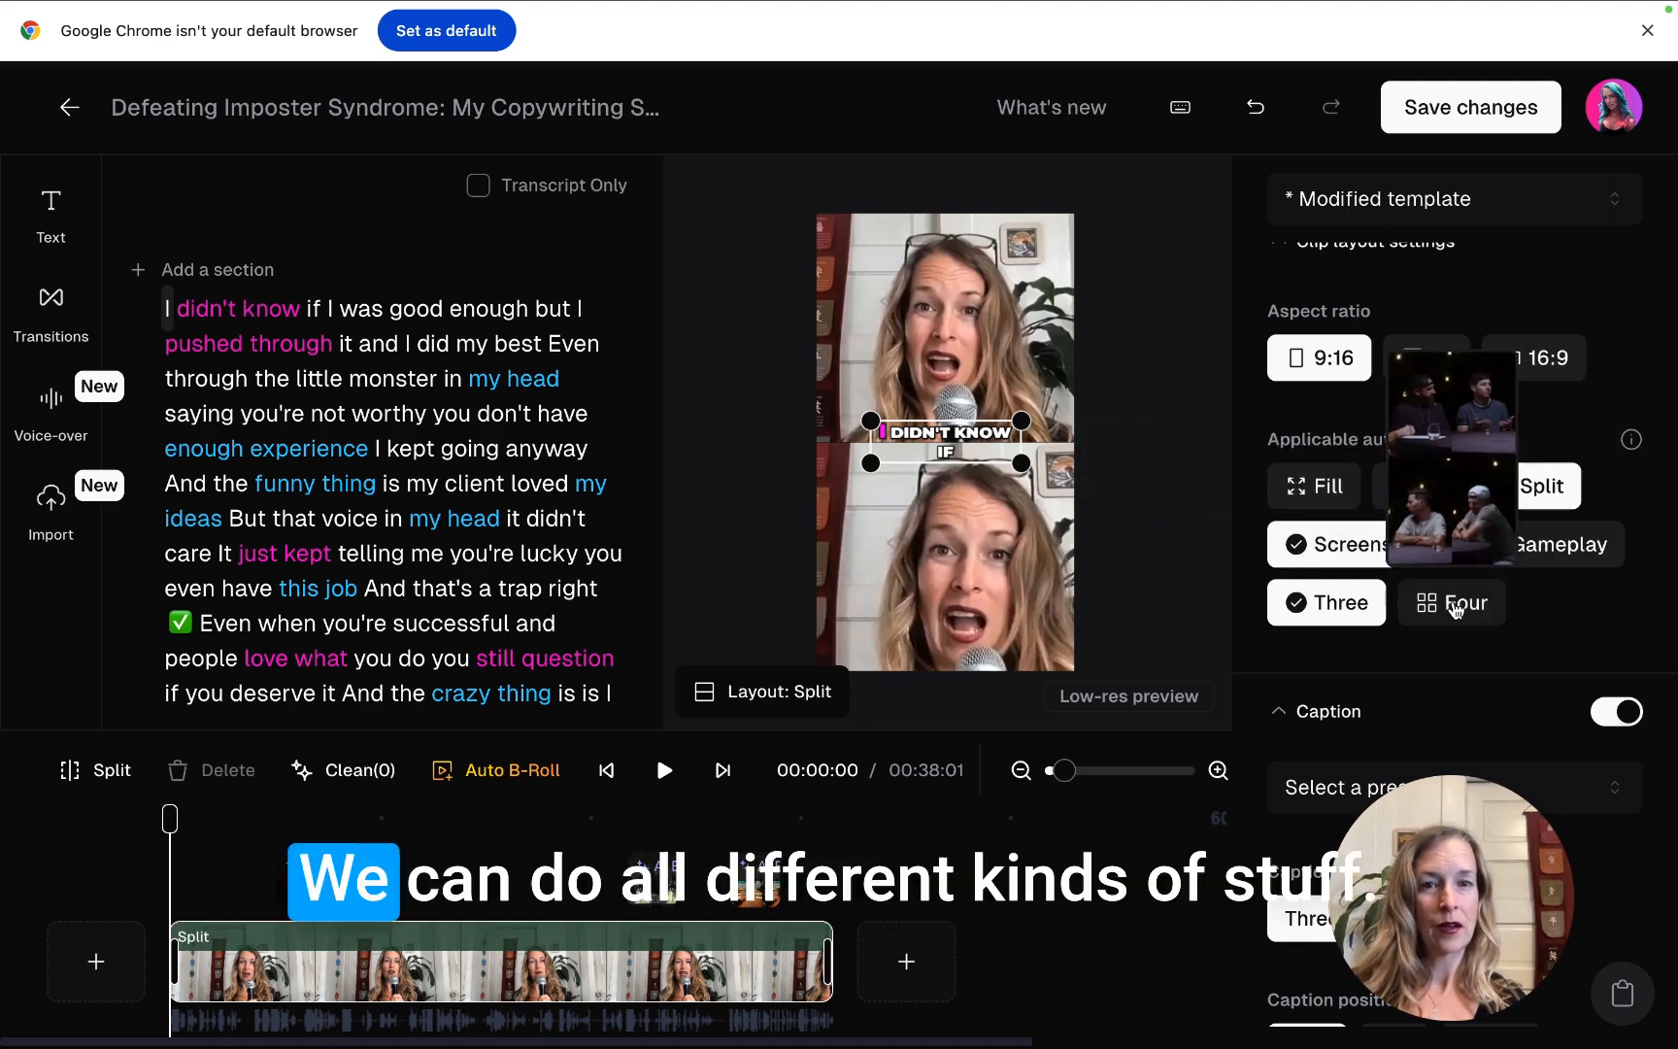
click(1344, 606)
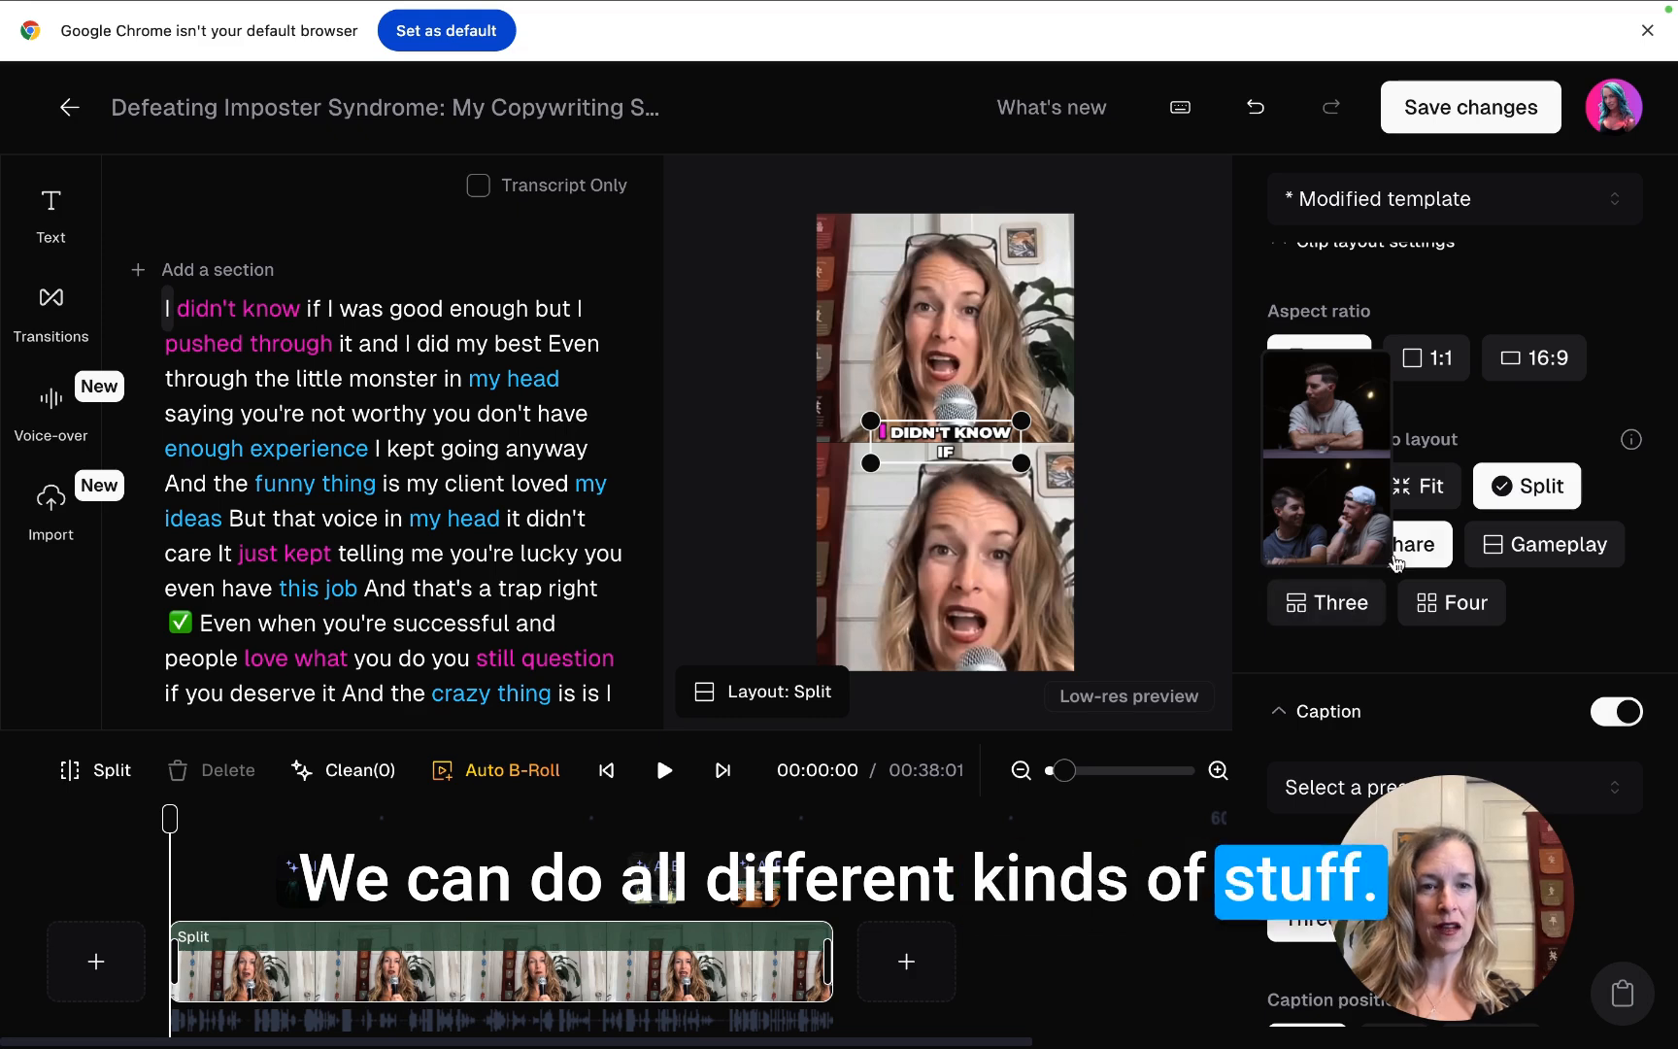
click(1378, 552)
click(1360, 604)
click(1424, 612)
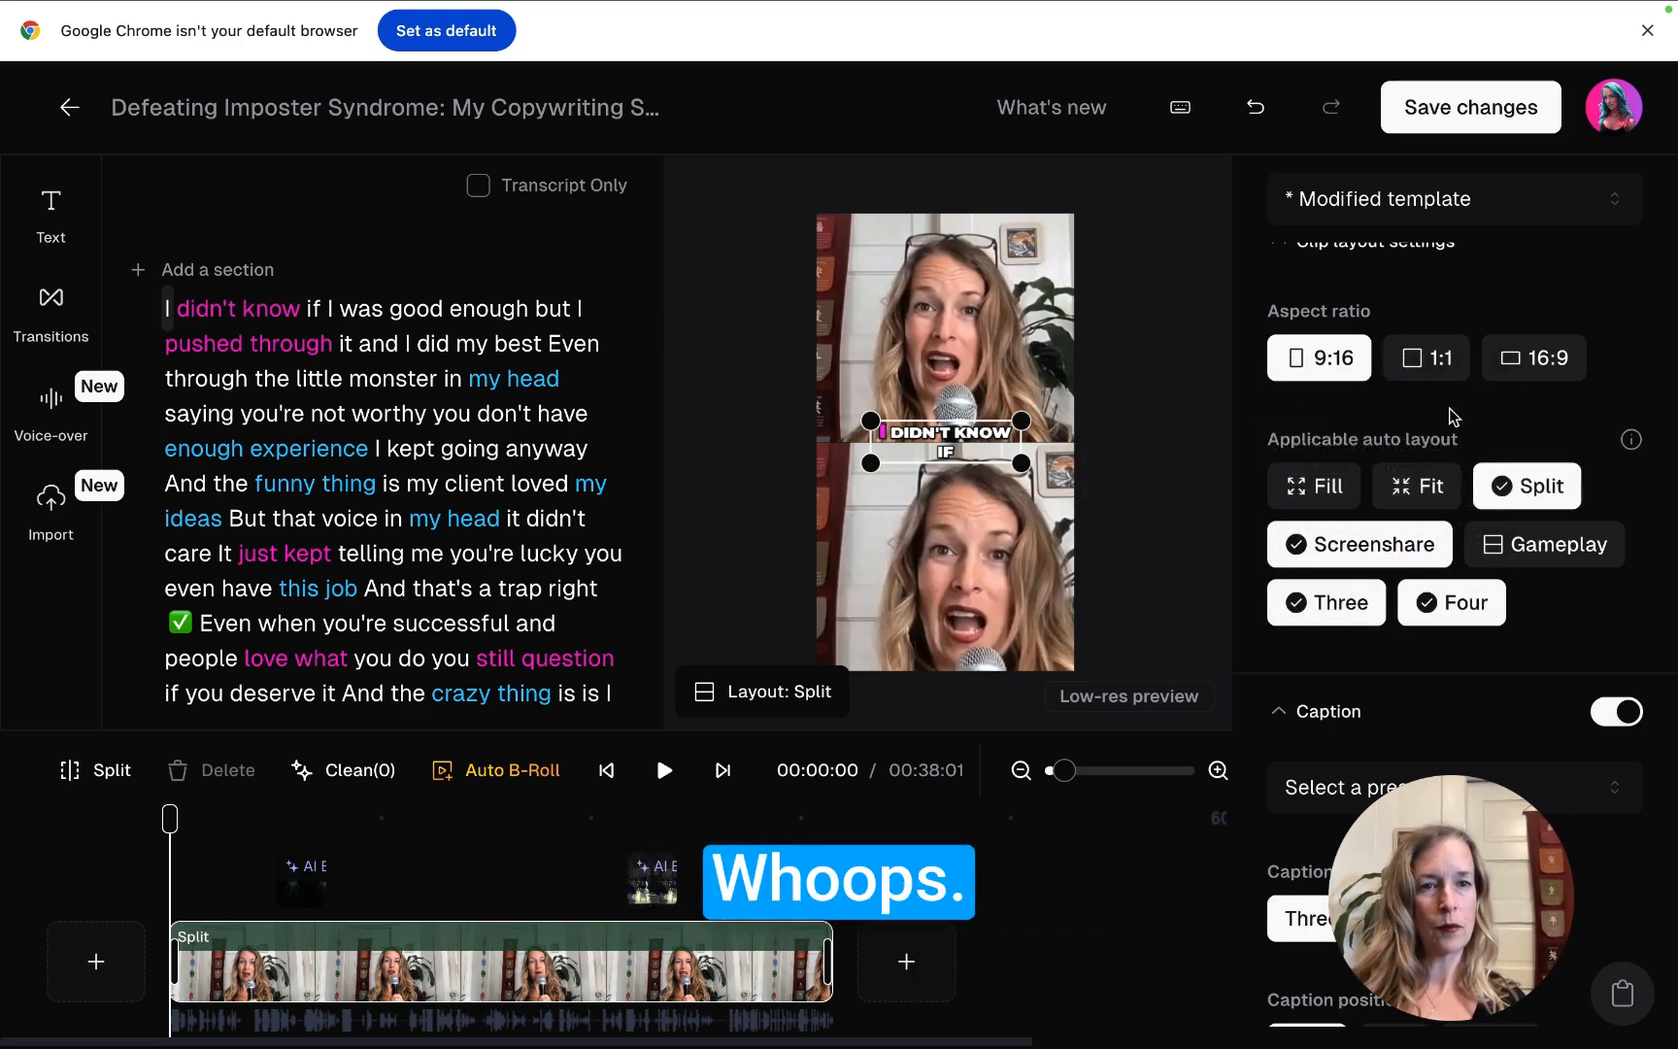
click(1427, 487)
click(1313, 486)
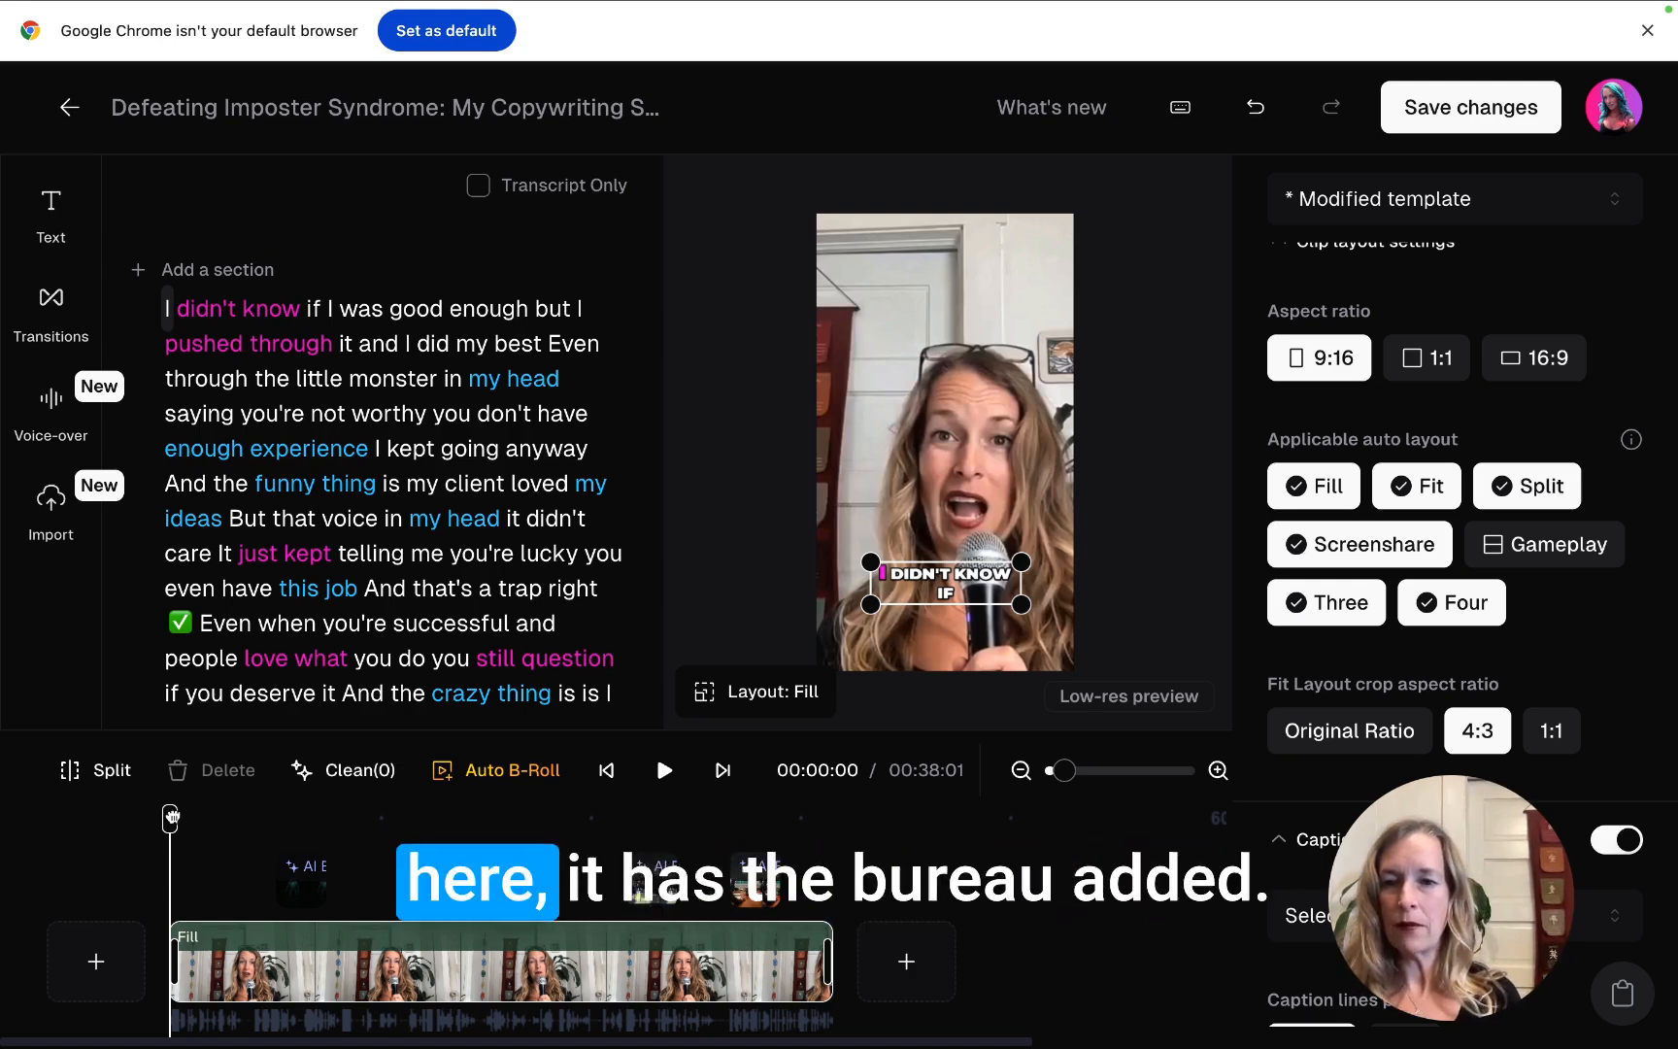
- Play the clip from the beginning and split it at 00:13:18, after "I kept going anyway"
mouse_move(169, 819)
mouse_down()
mouse_move(683, 827)
mouse_move(762, 861)
mouse_move(175, 821)
mouse_up()
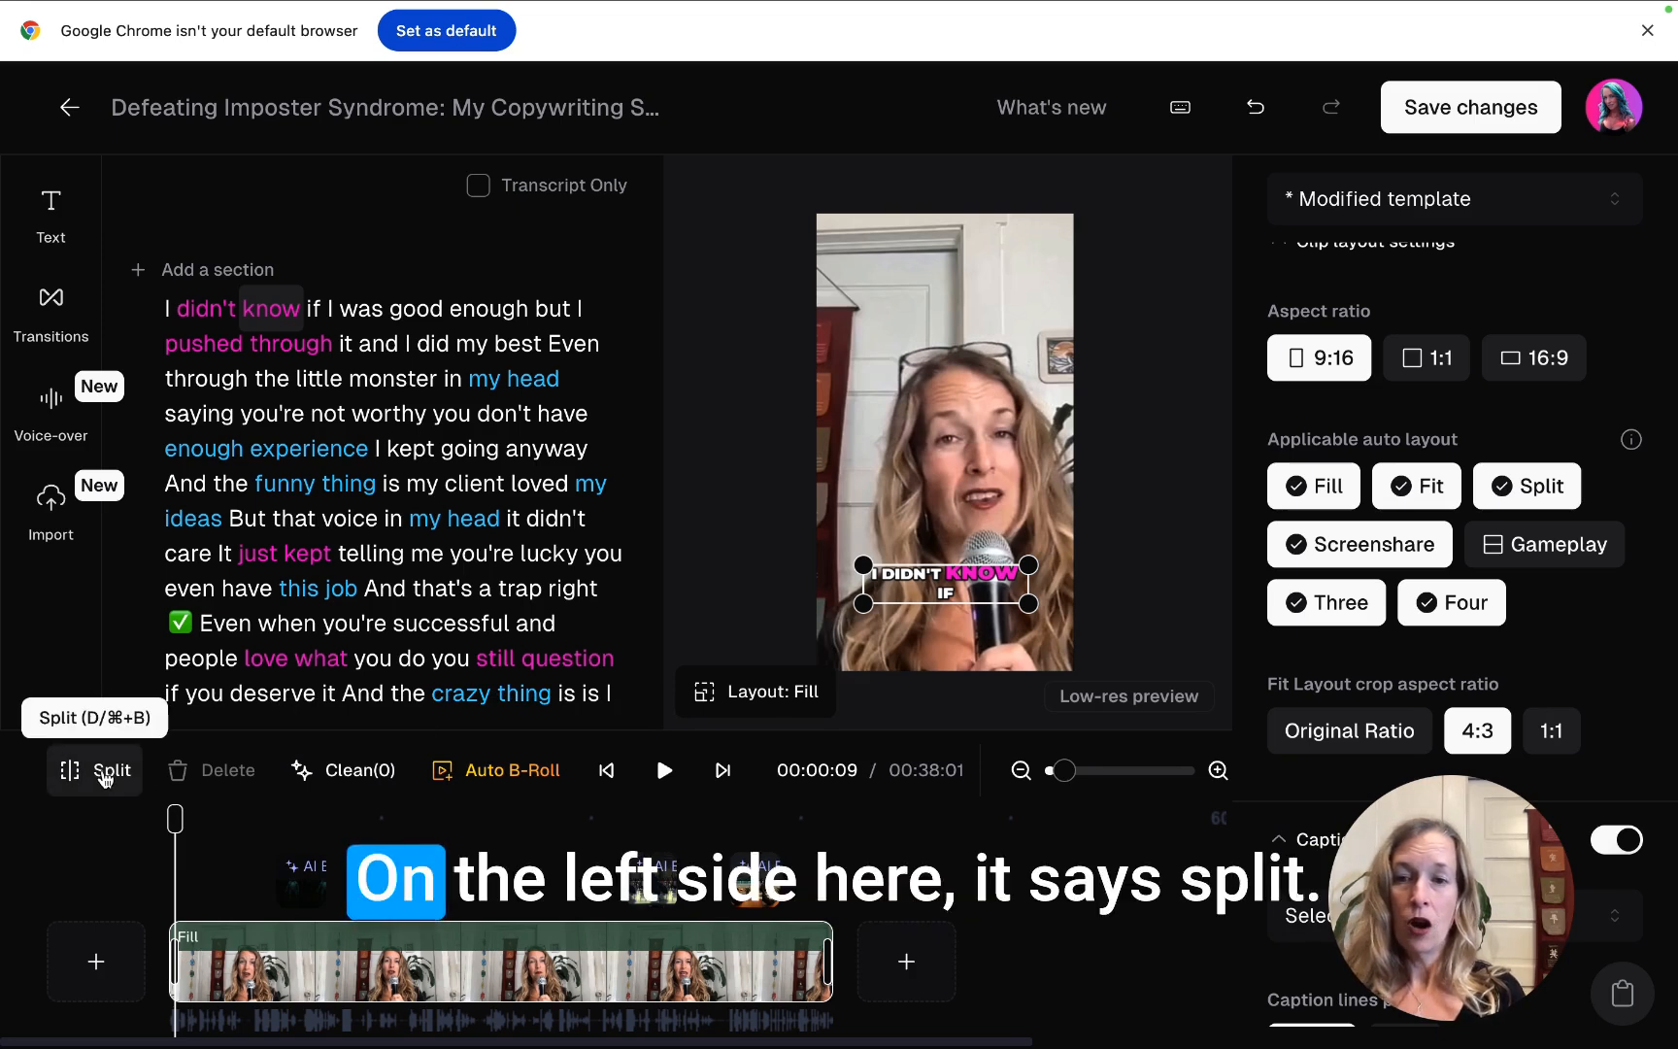
click(666, 784)
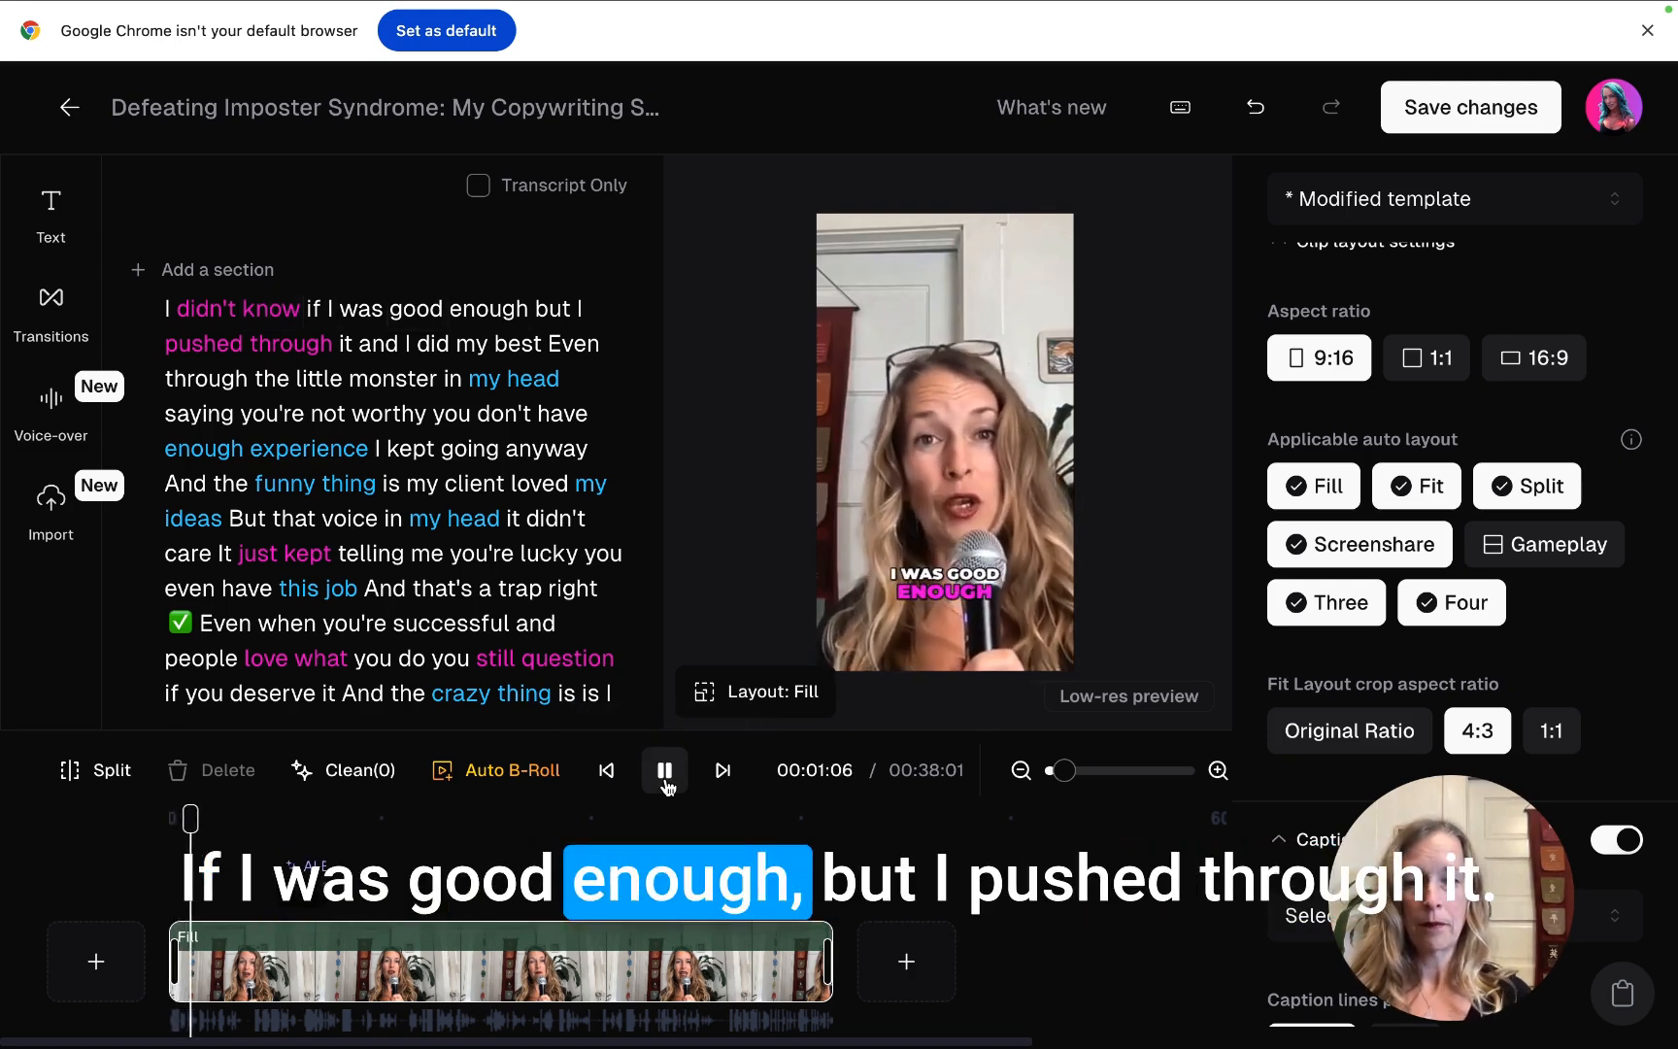
key(XF86AudioRaiseVolume)
click(664, 770)
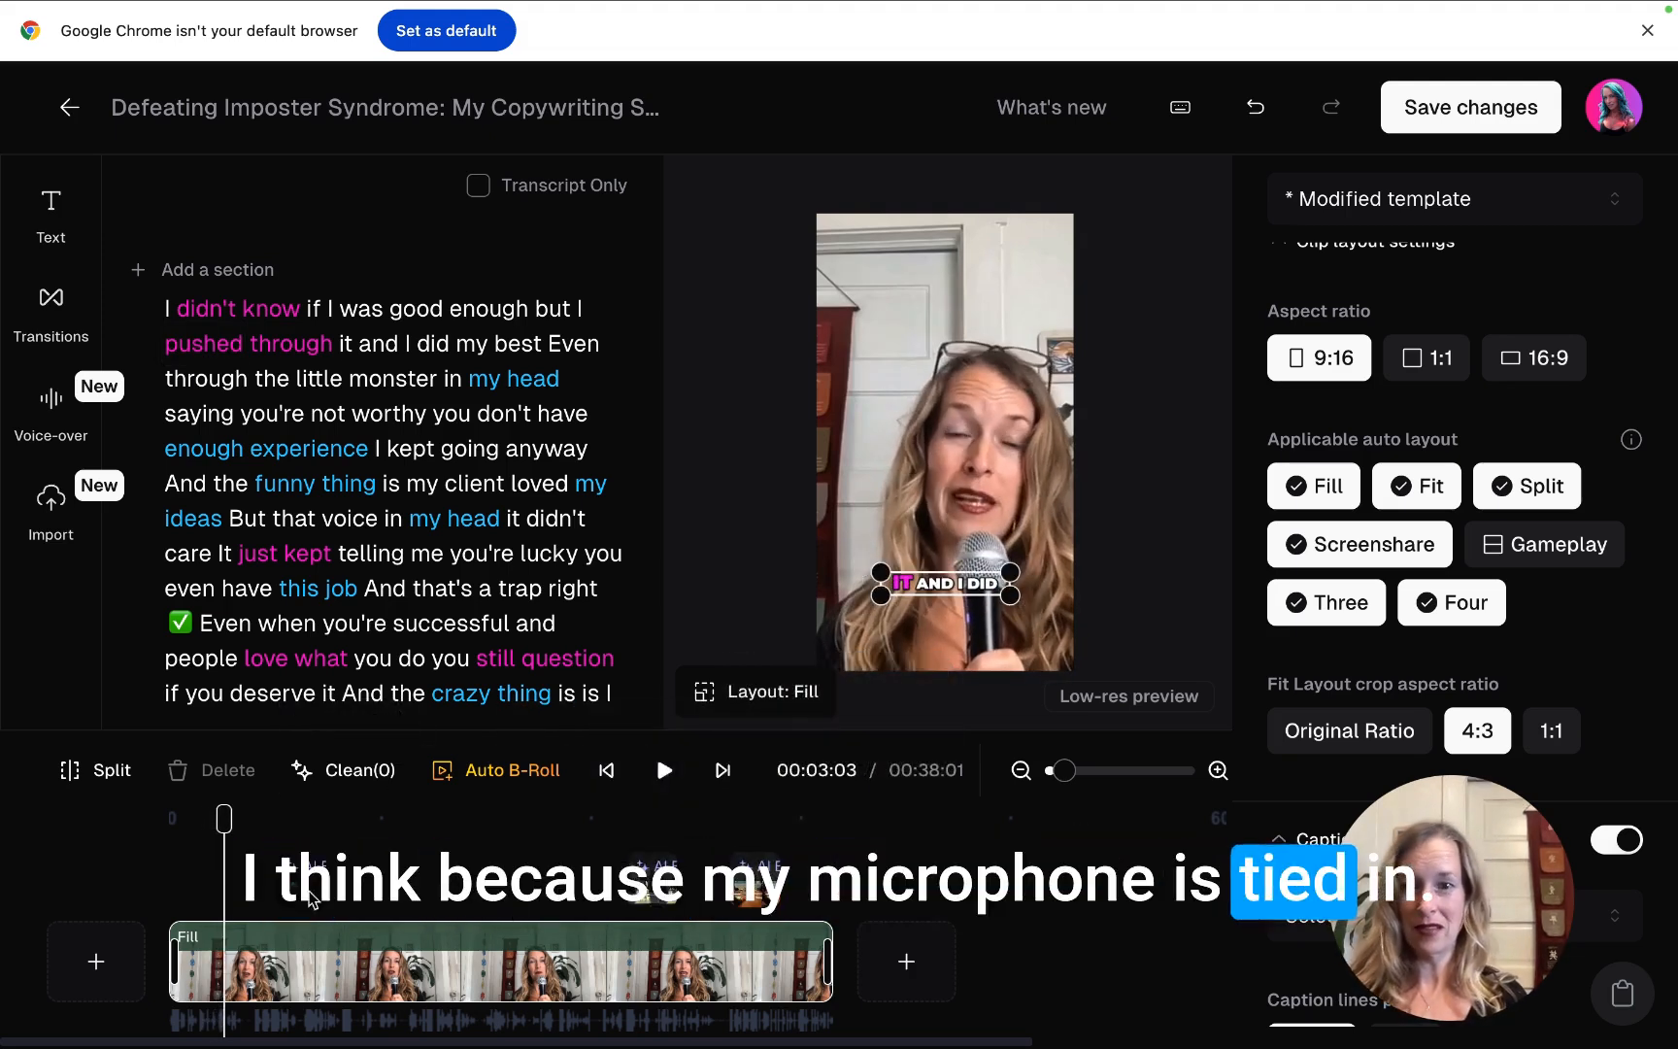
drag(224, 818, 175, 819)
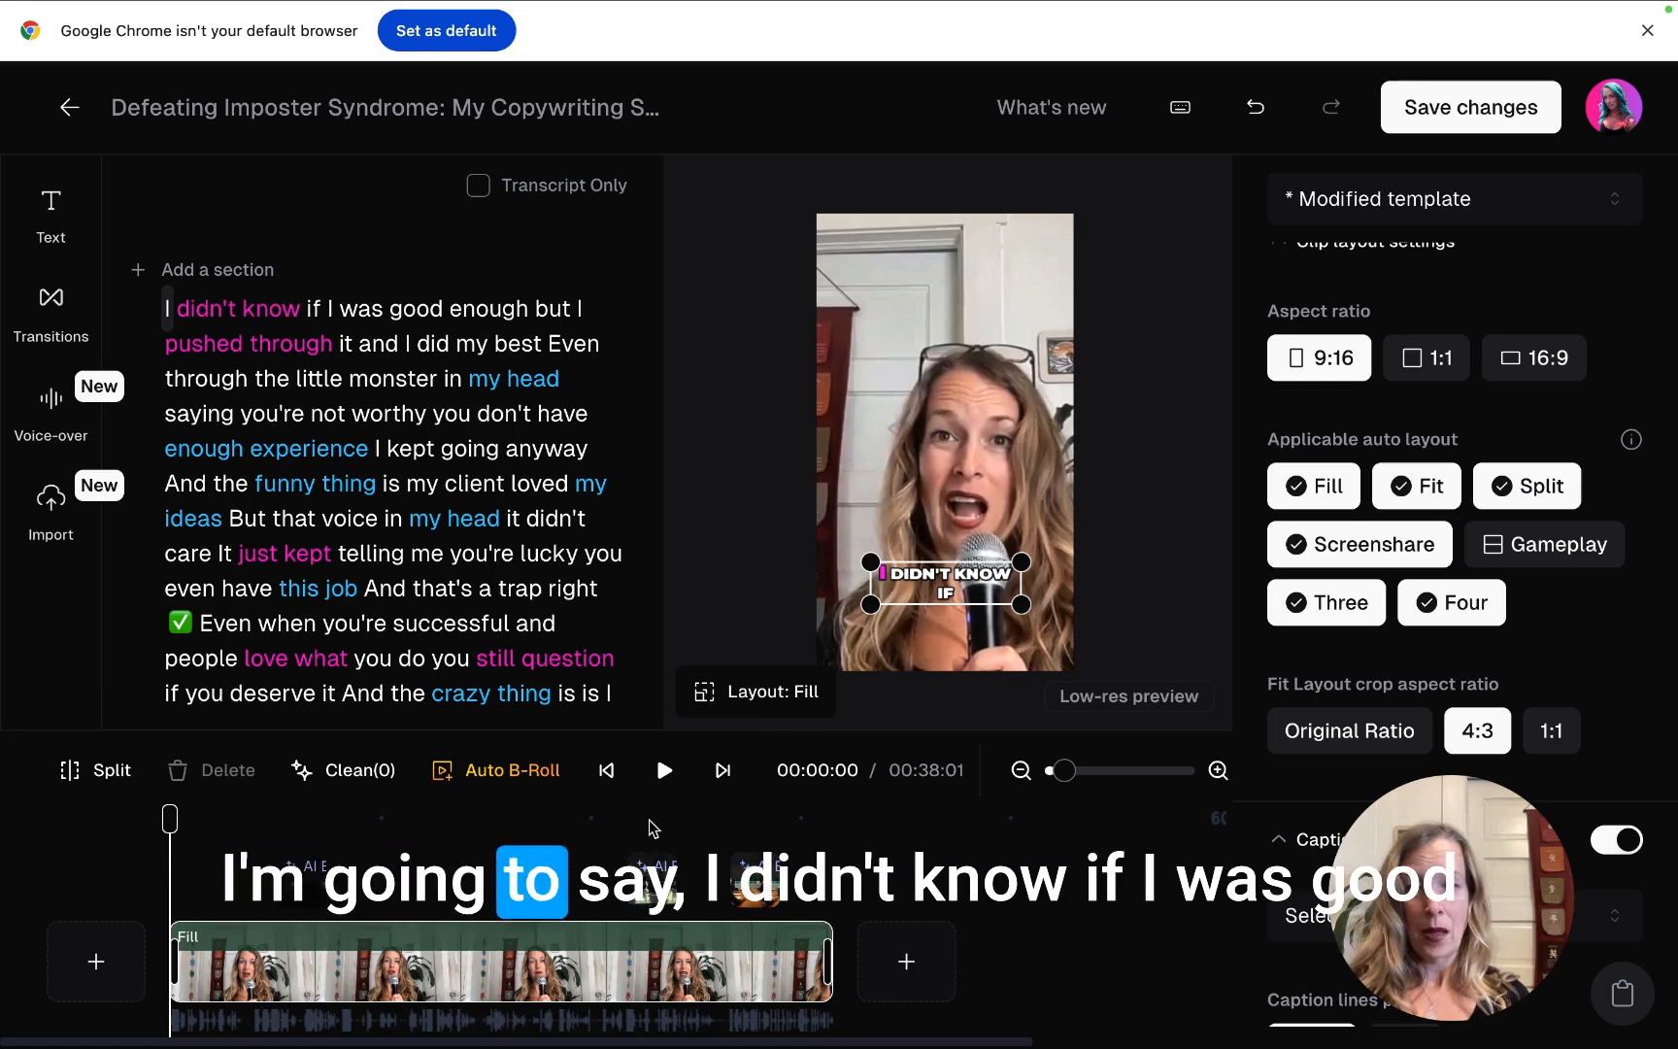
click(666, 769)
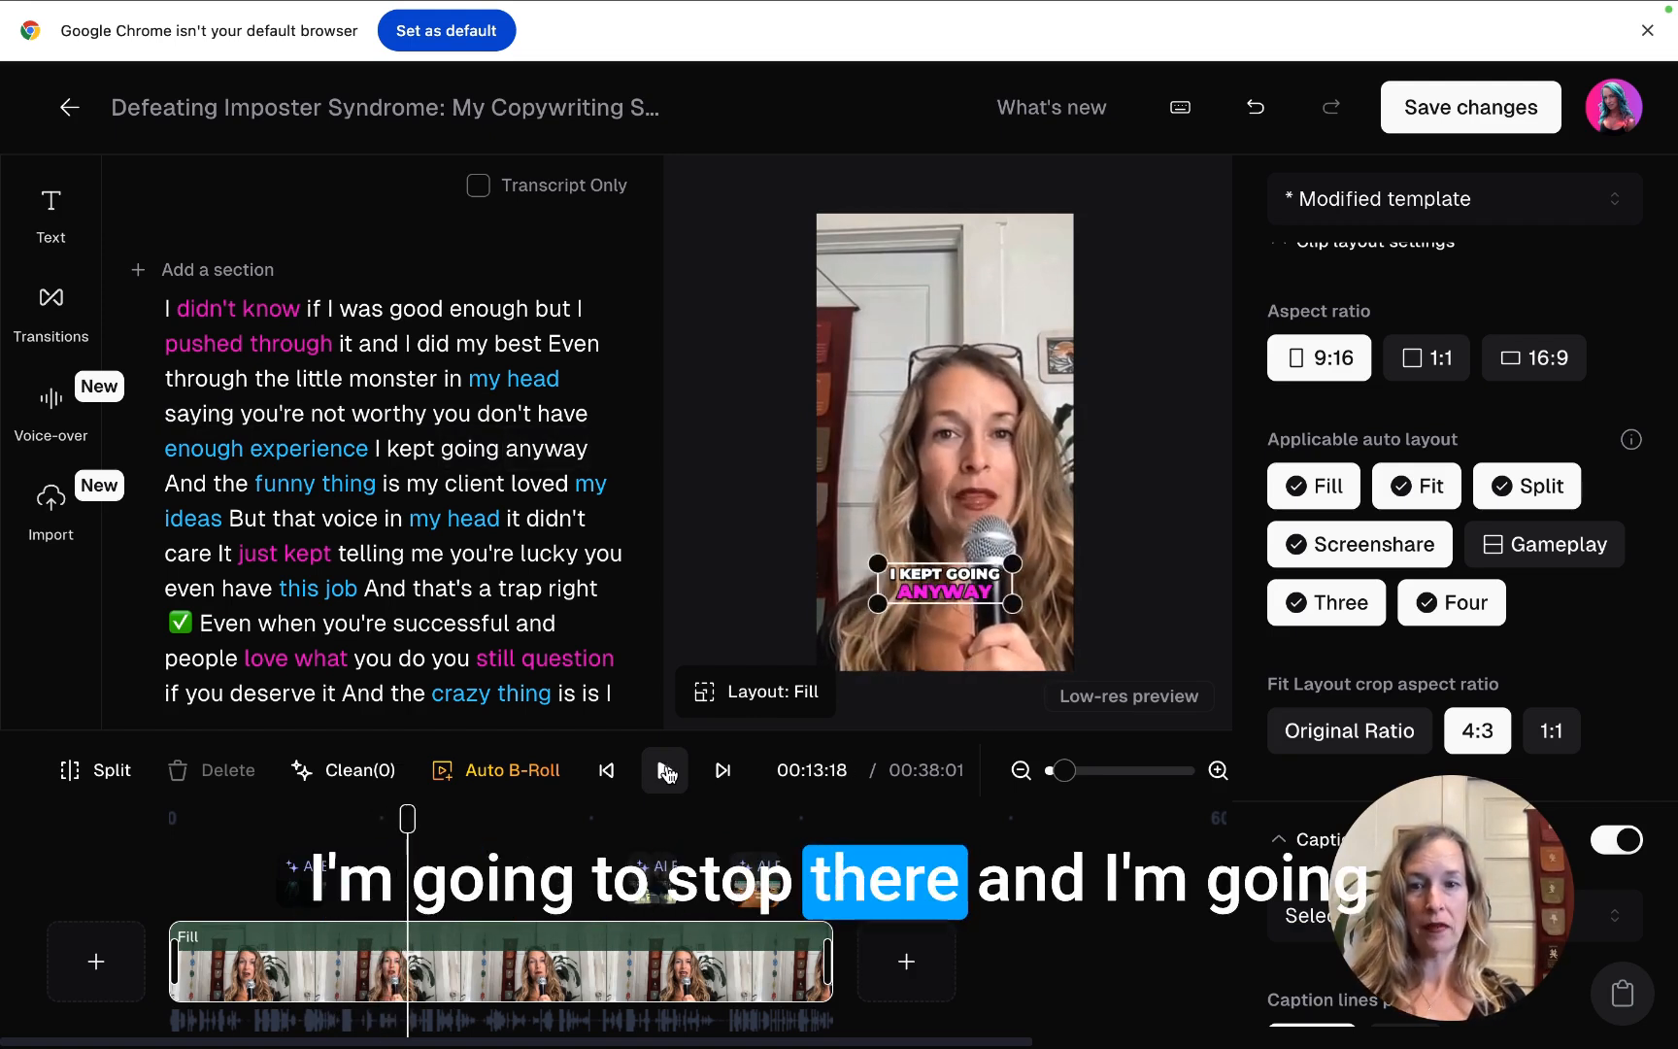
click(101, 774)
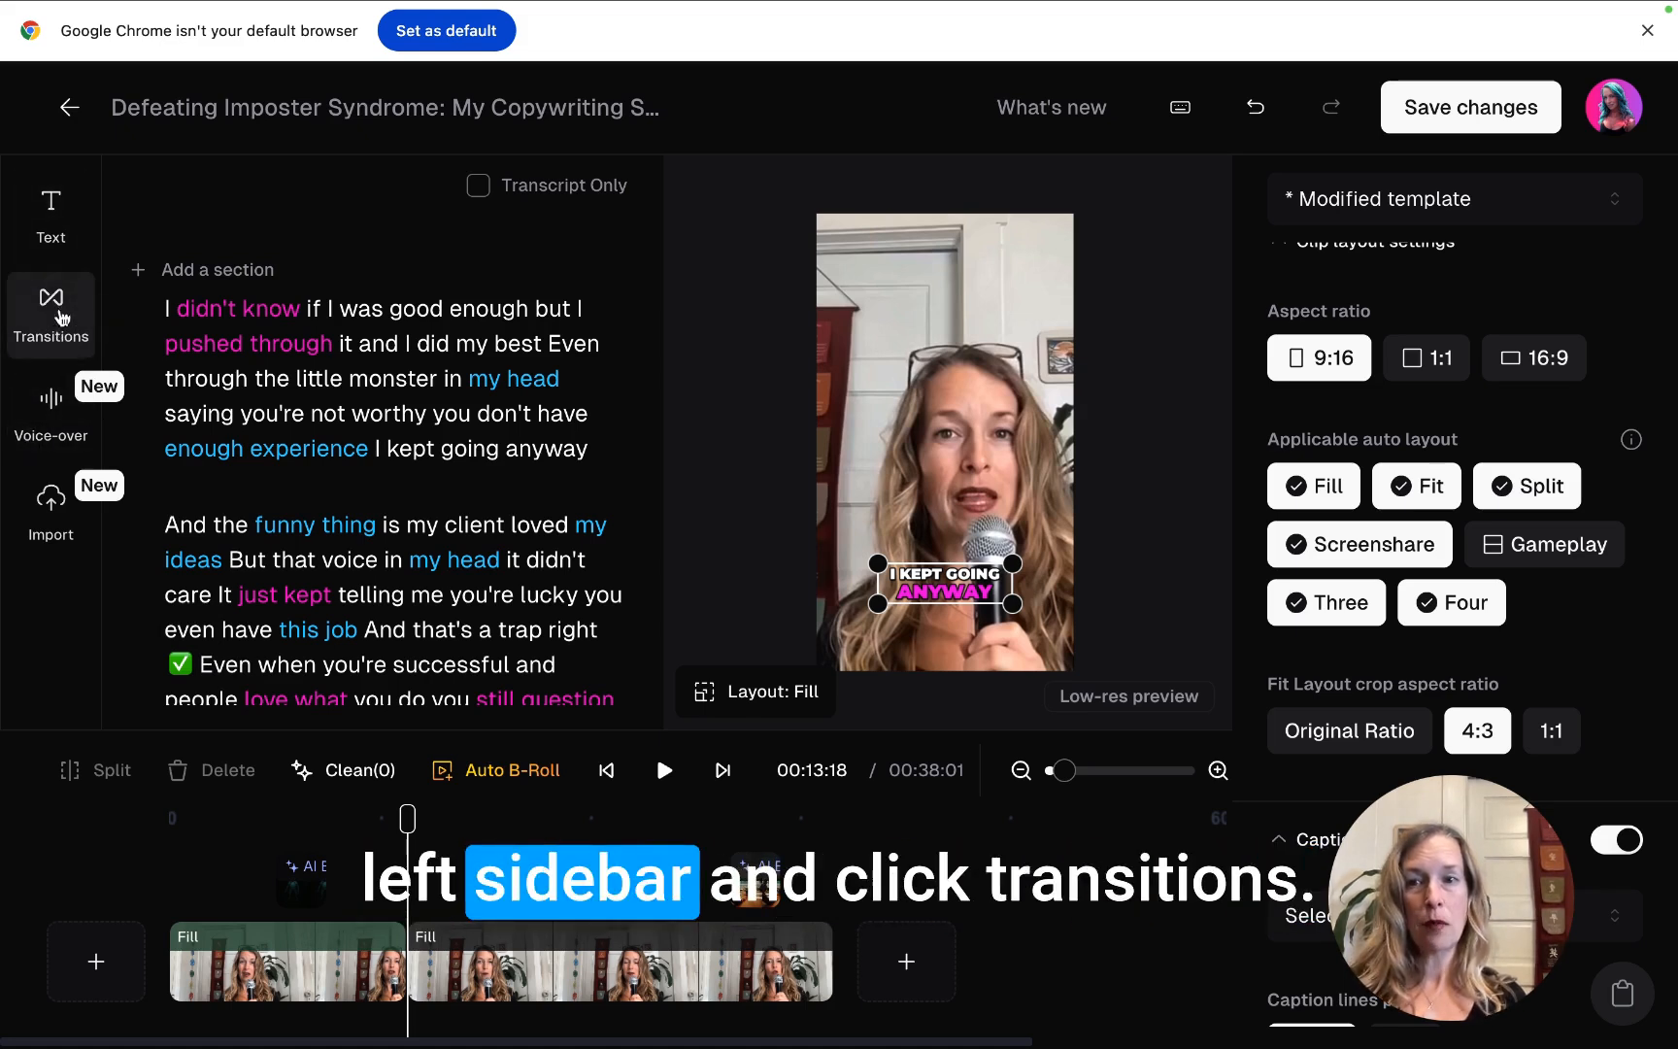
- Try a Cross fade transition at the split between the two segments, and delete it after previewing
click(59, 313)
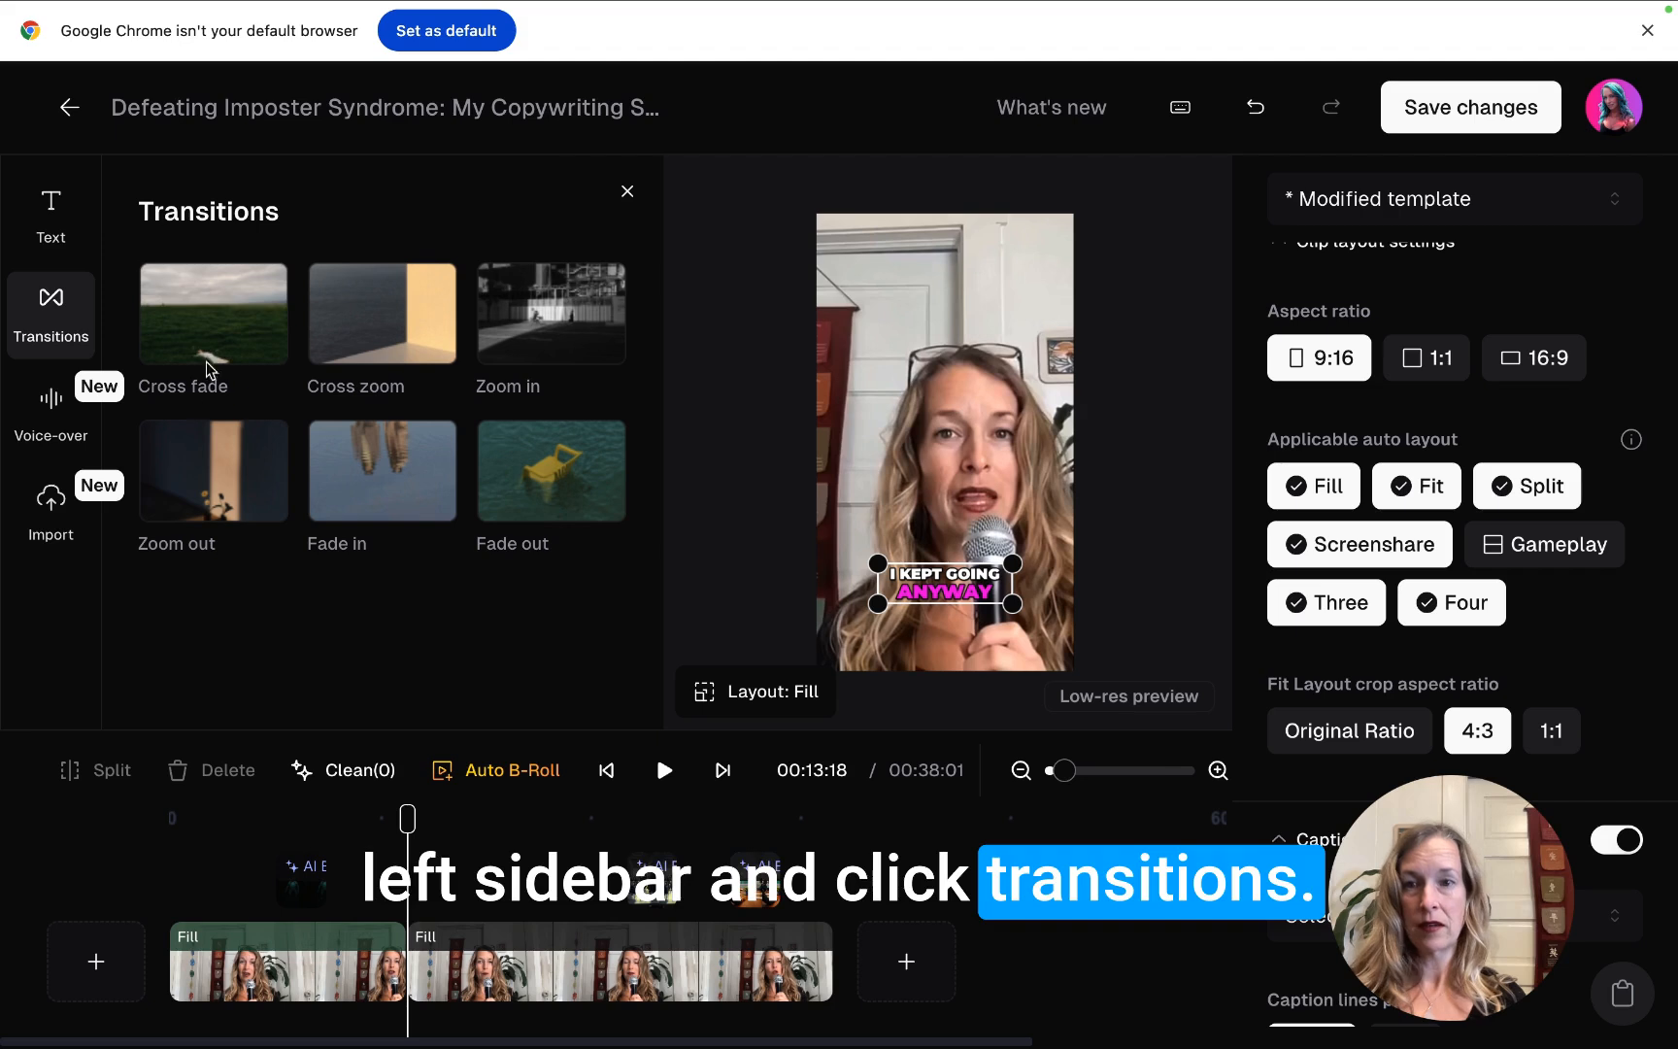
click(209, 348)
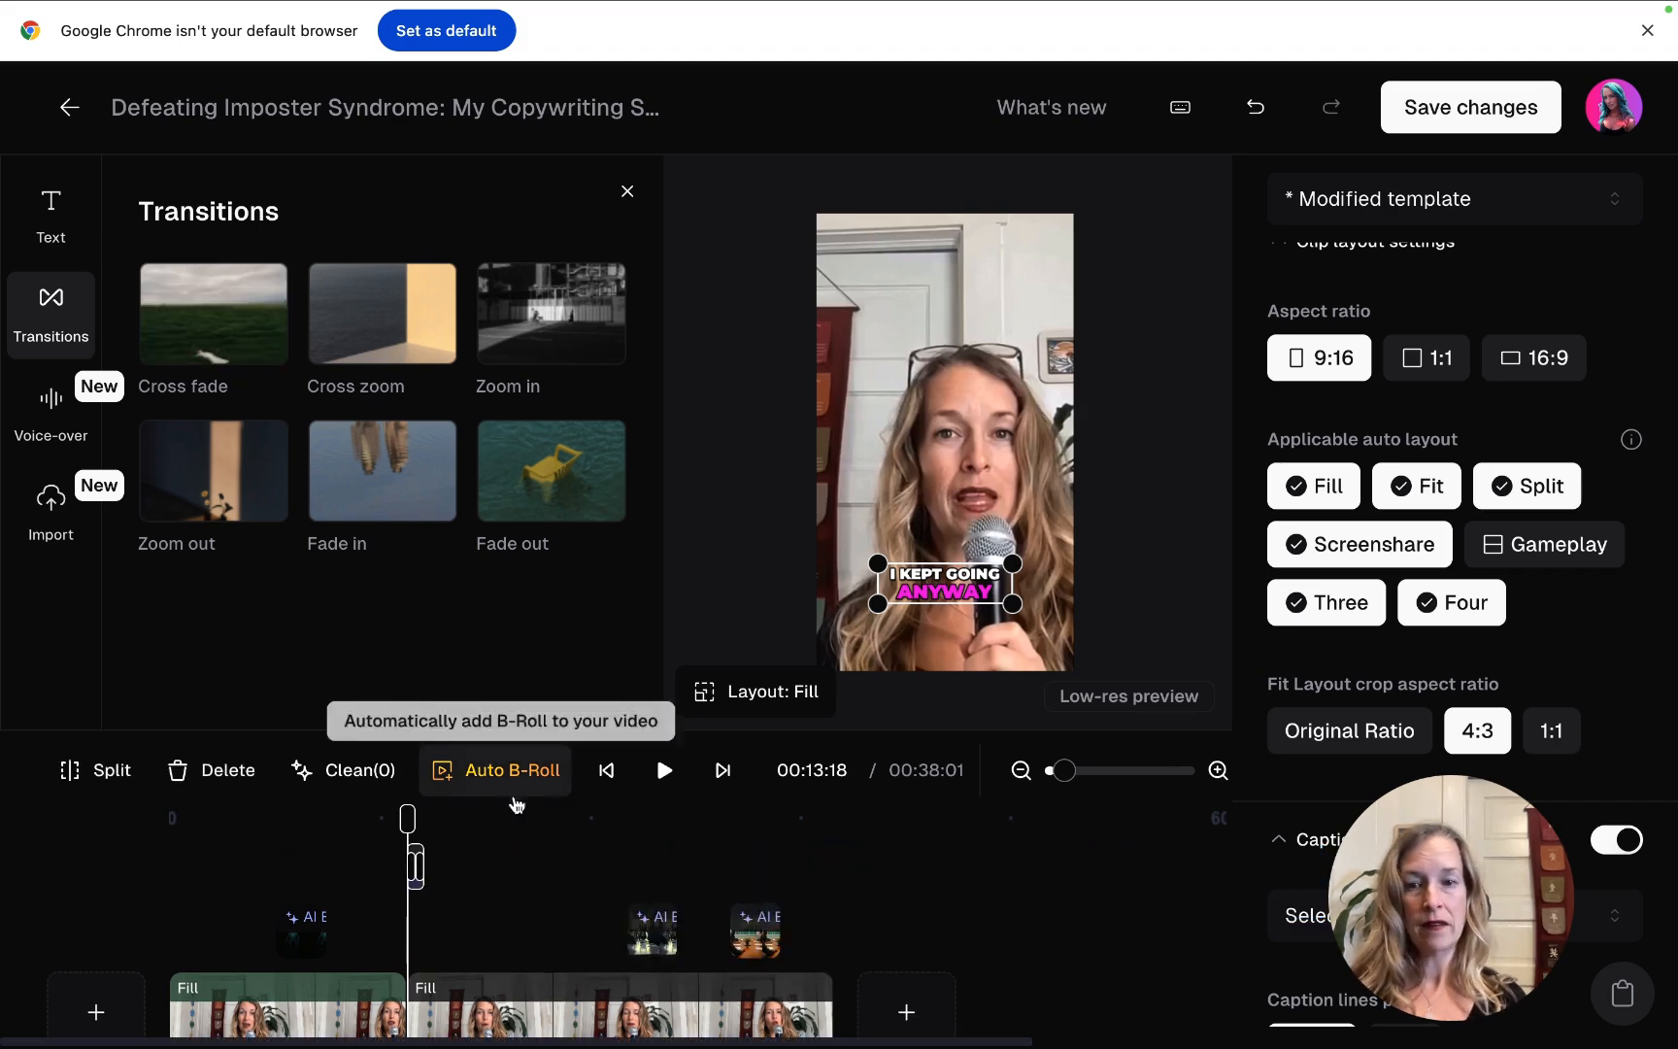
drag(408, 819, 385, 819)
click(693, 836)
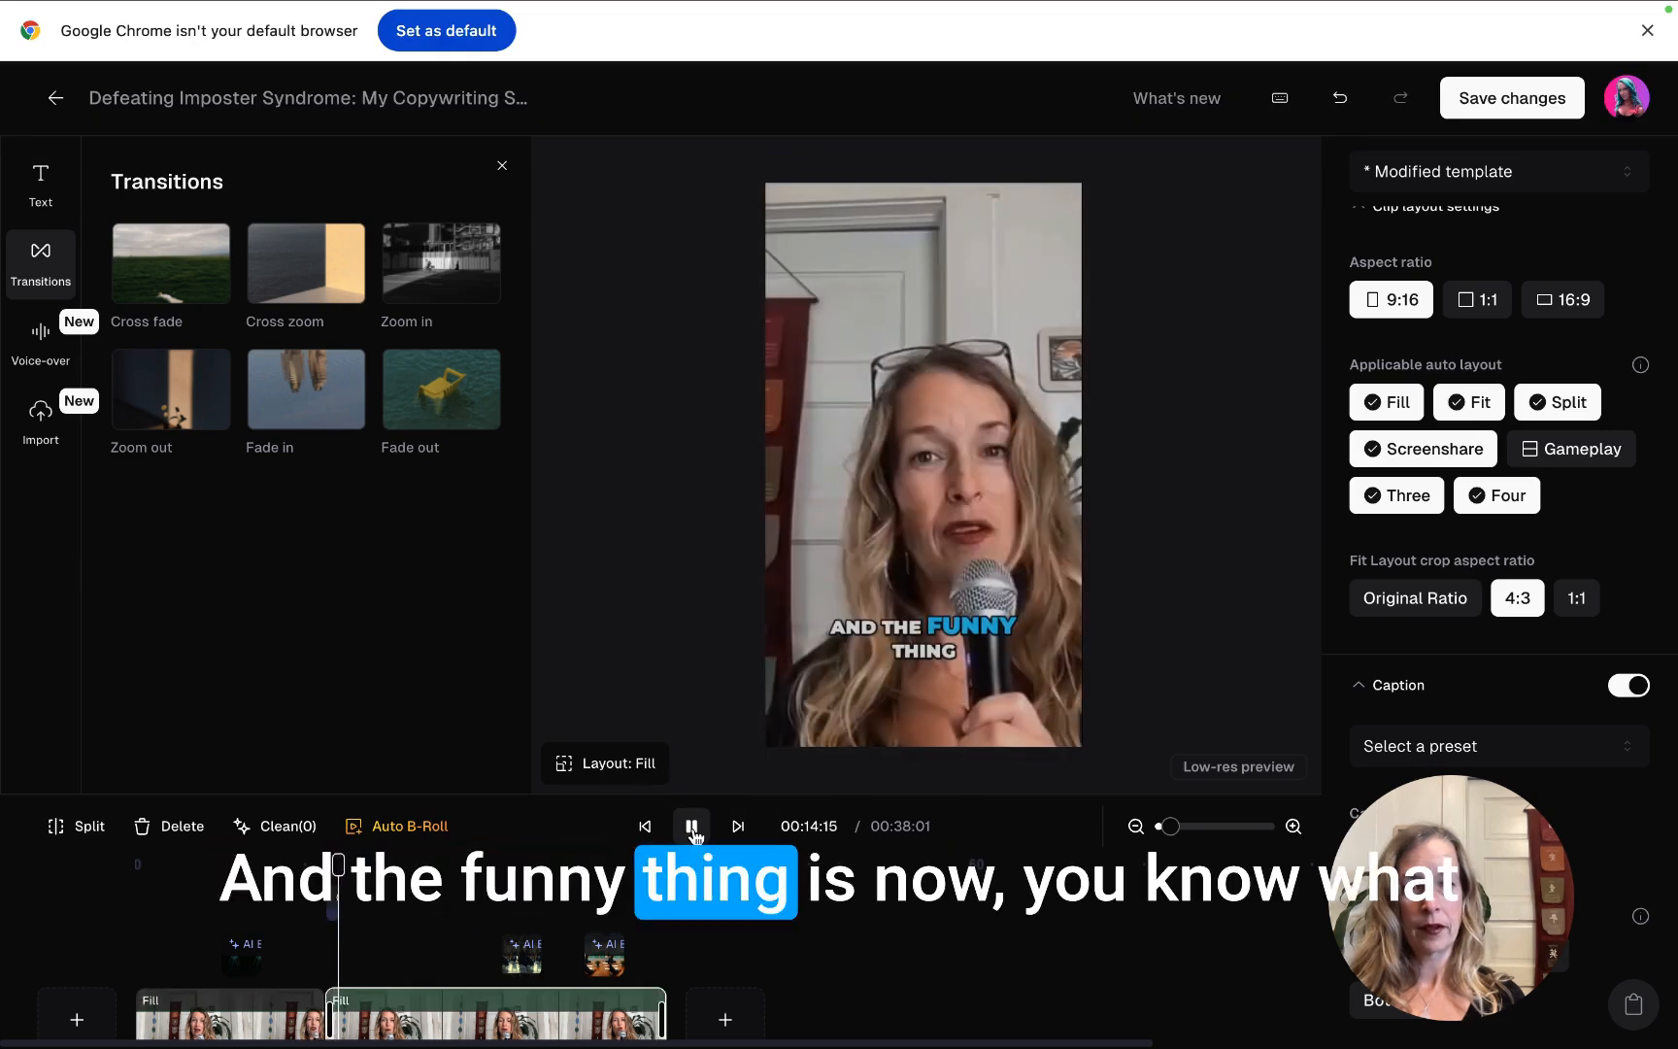
click(694, 835)
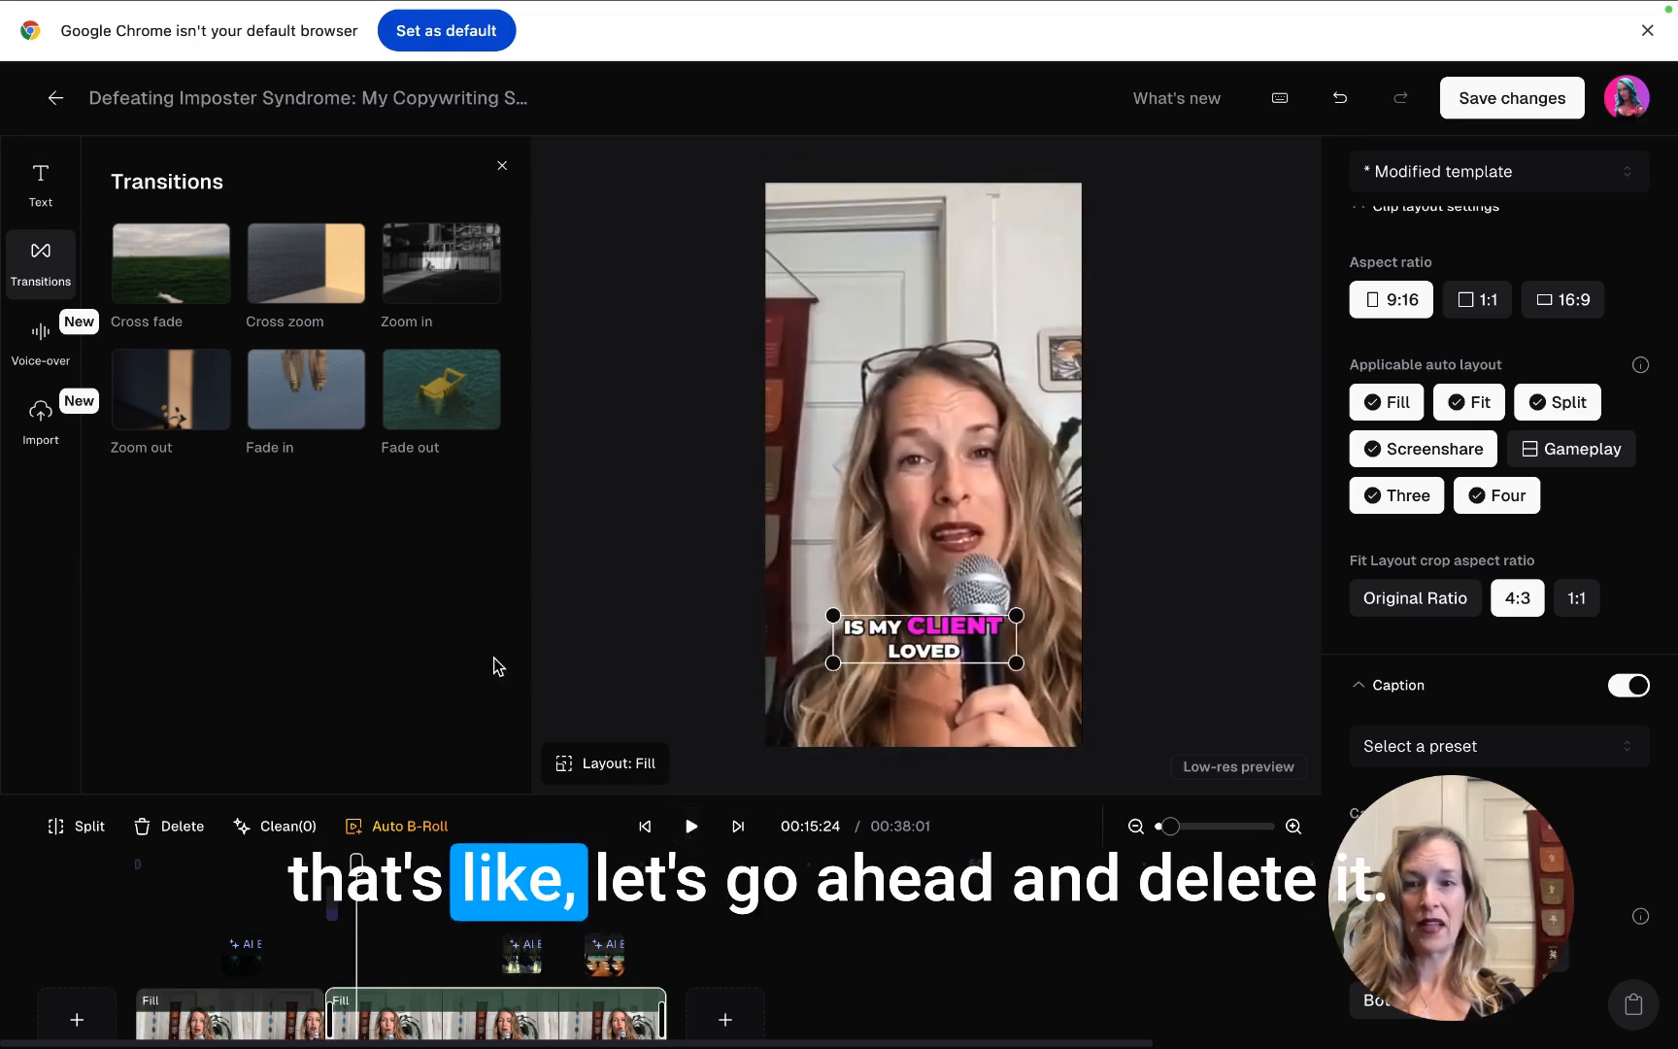
click(340, 906)
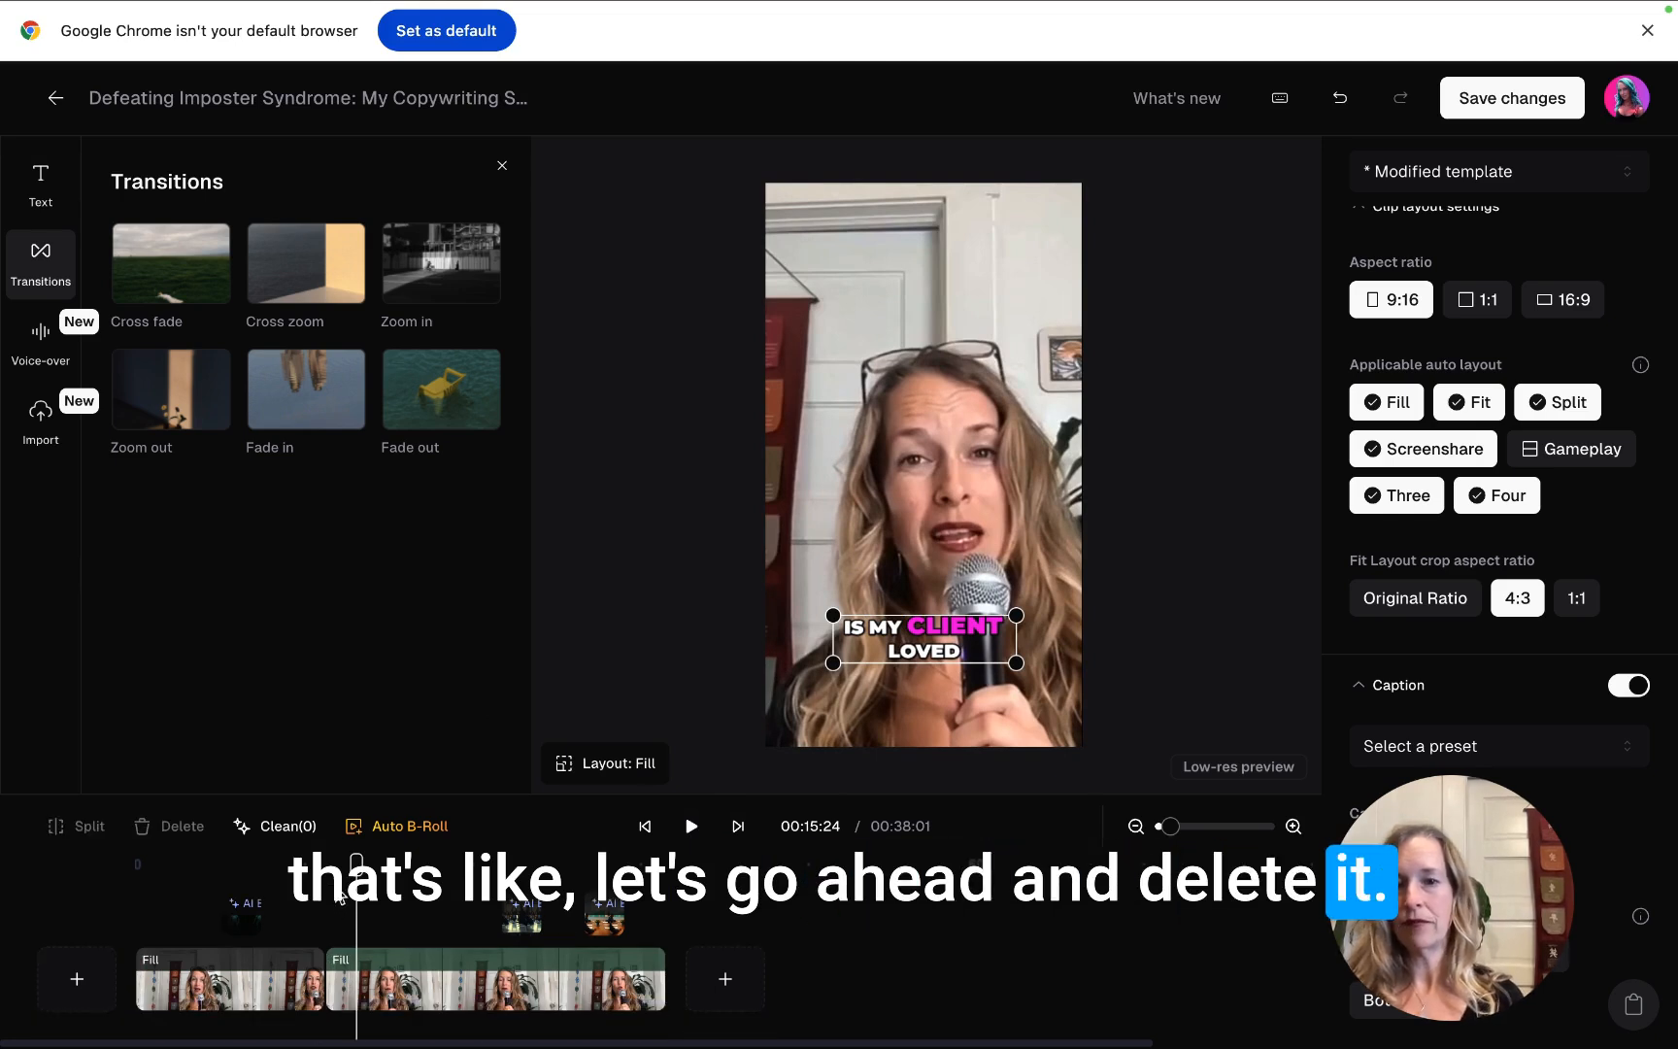
- Add a Cross zoom transition at 00:15:24 and preview it
click(306, 260)
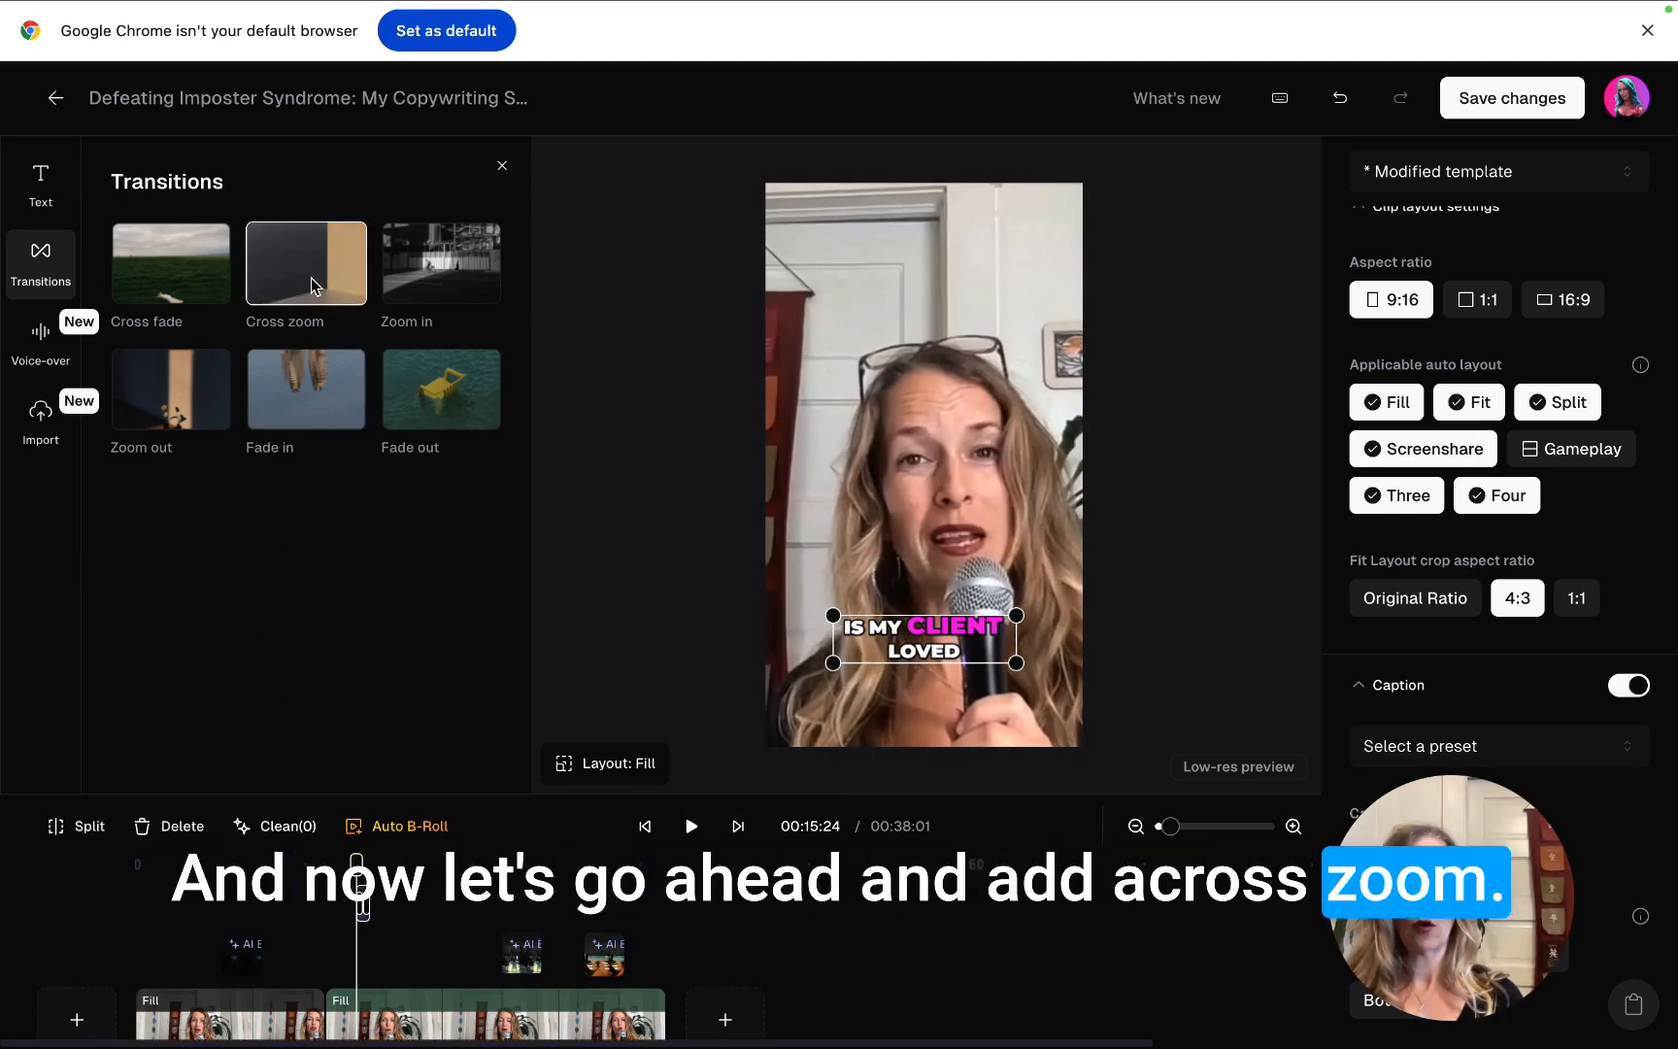
click(693, 824)
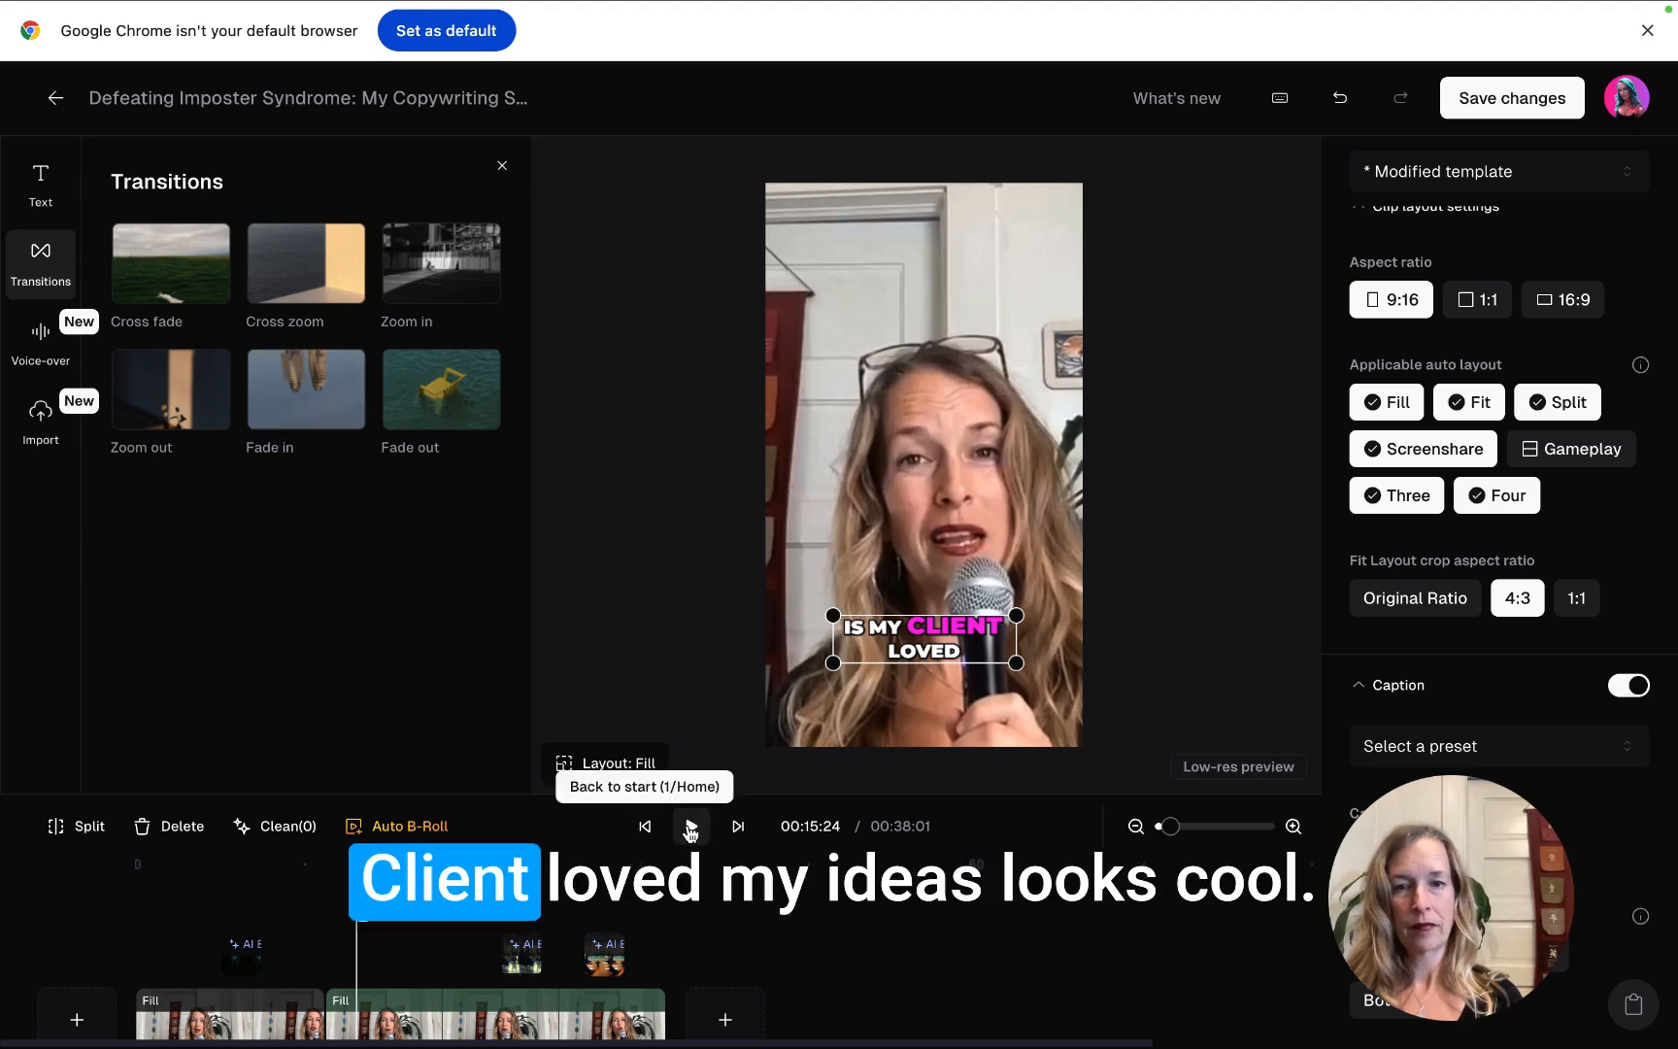
click(690, 826)
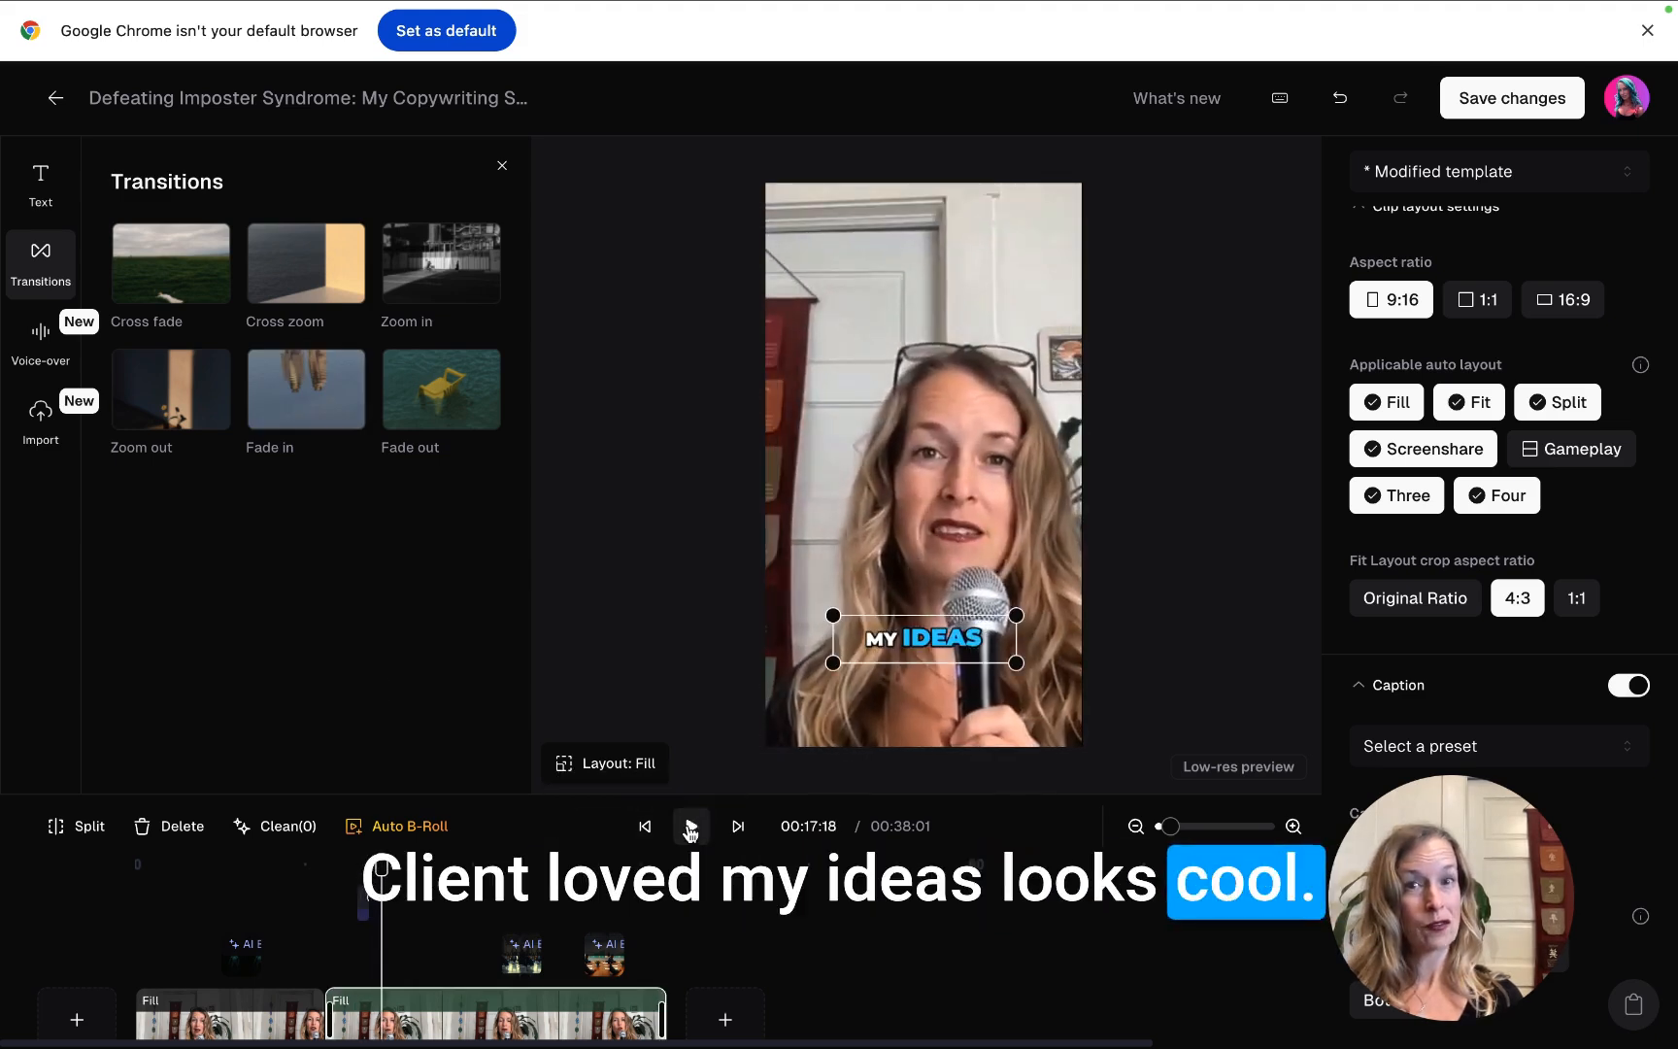
drag(383, 860, 304, 860)
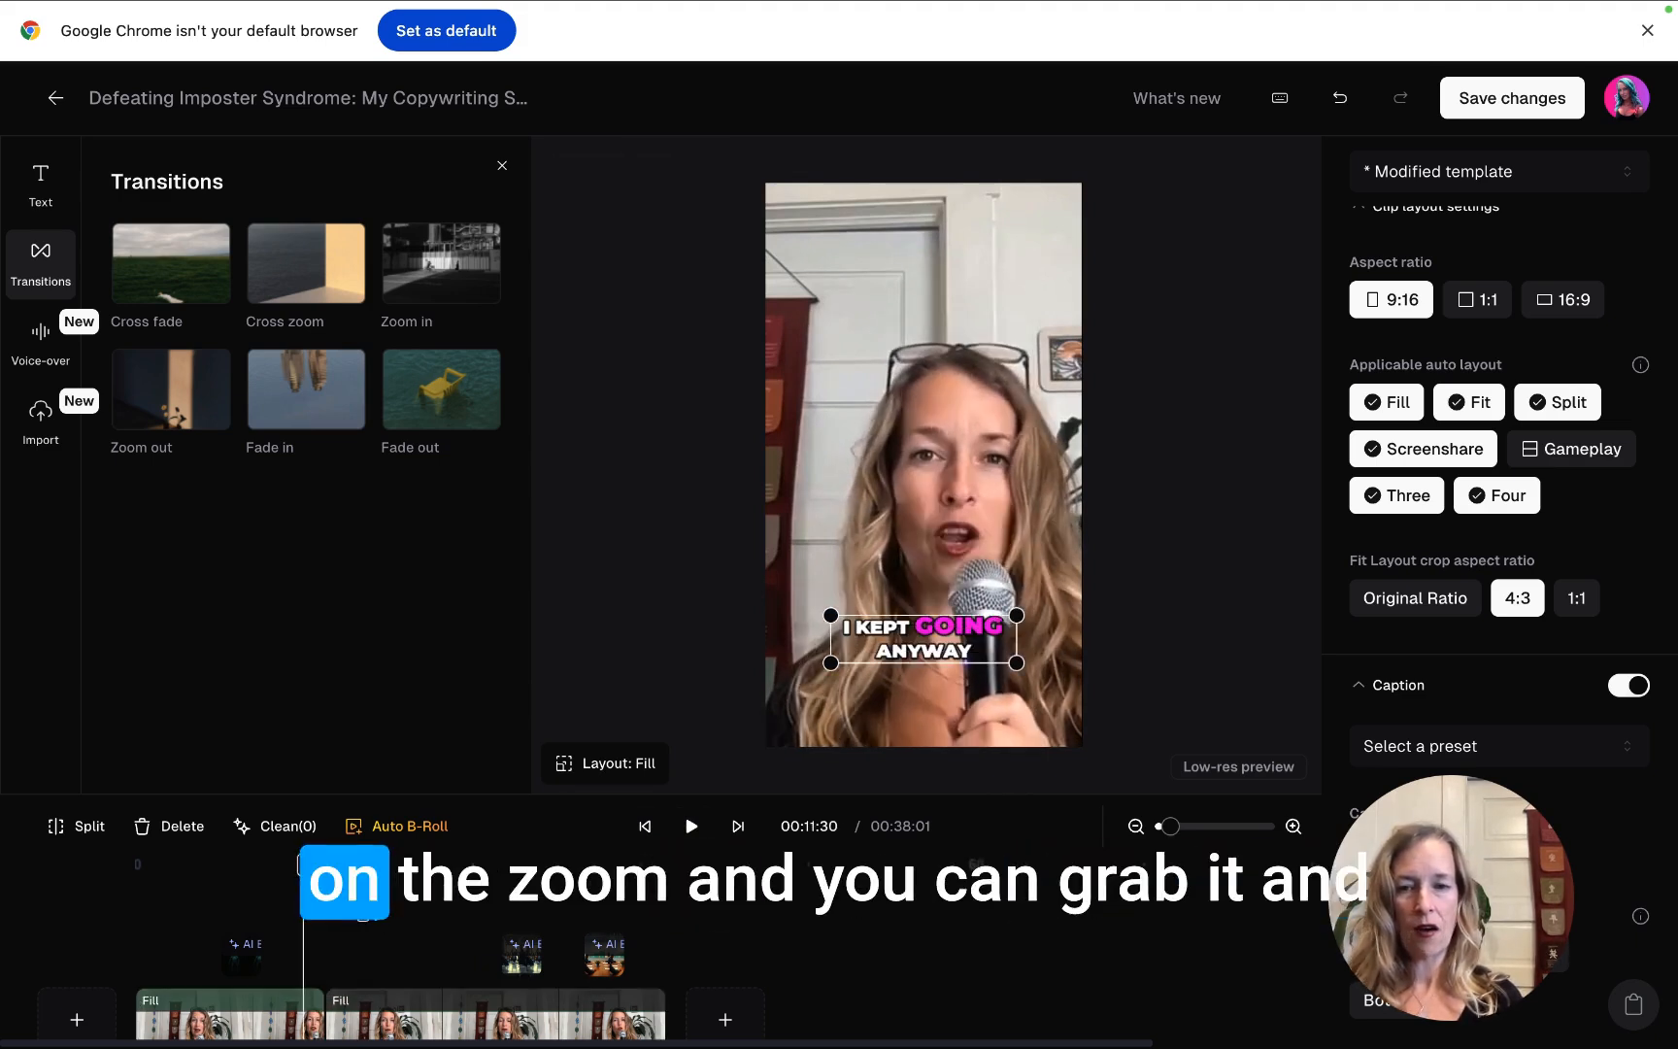
- Lengthen the Cross zoom block on the timeline to preview the slower effect, and delete the transition
drag(366, 903, 413, 901)
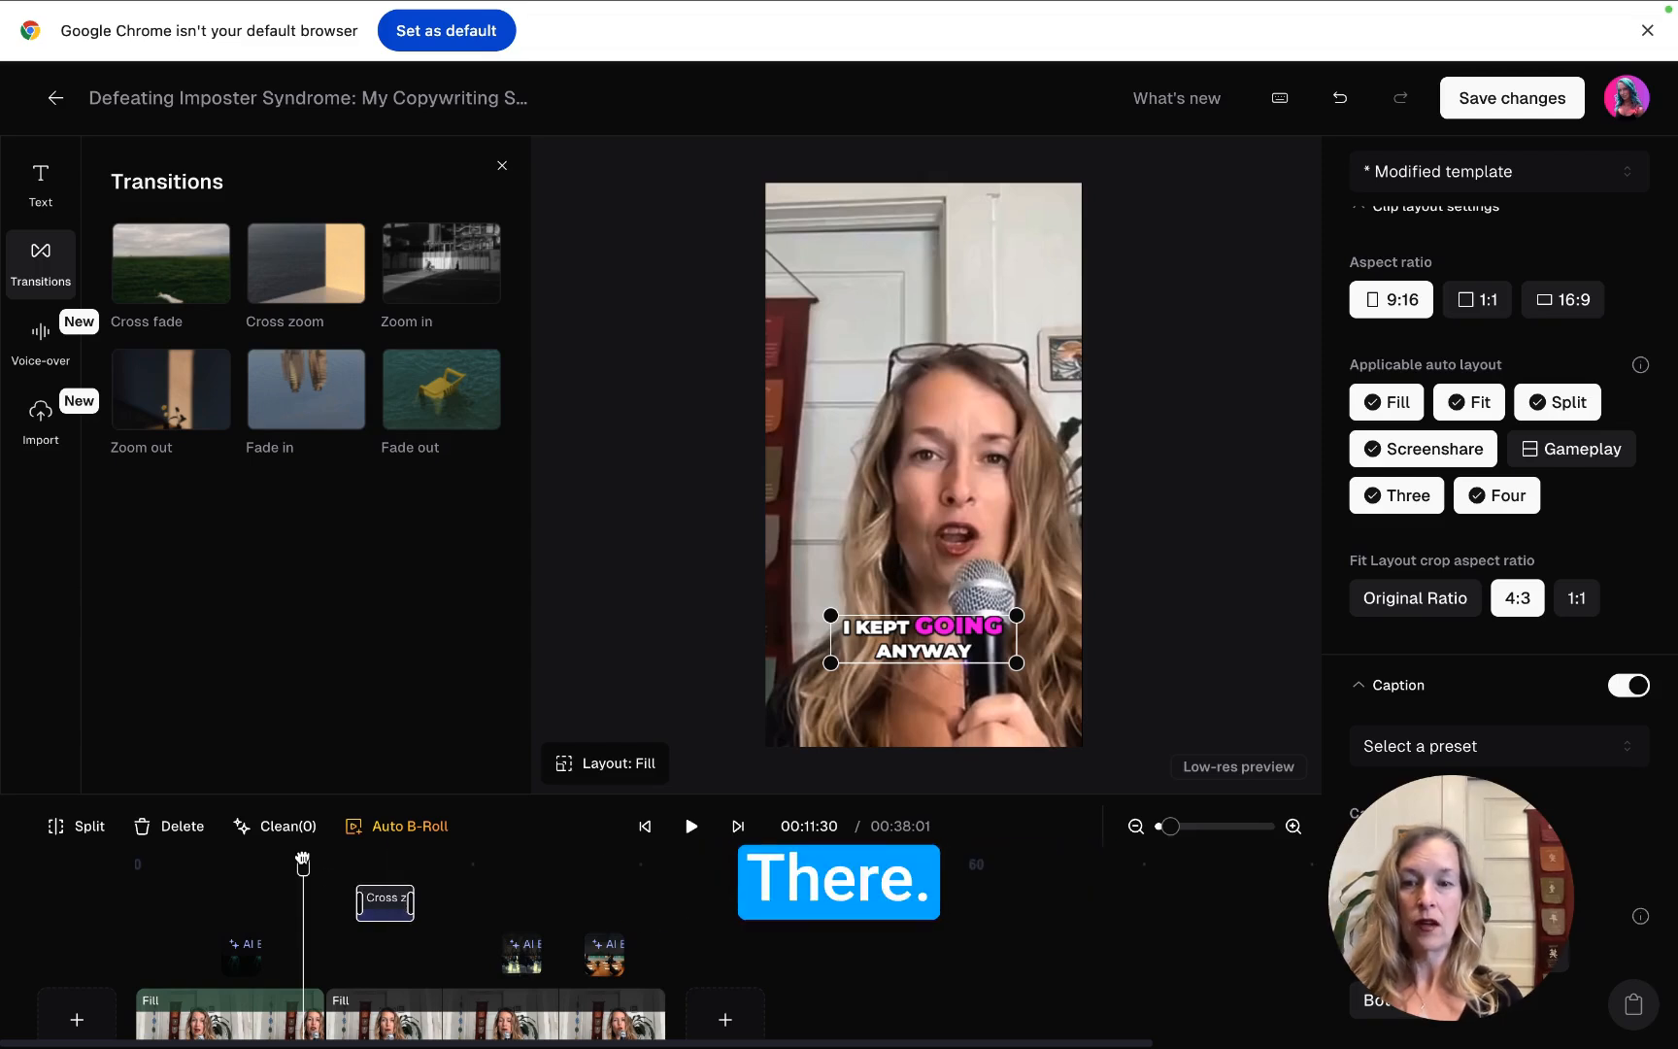
drag(303, 861, 351, 863)
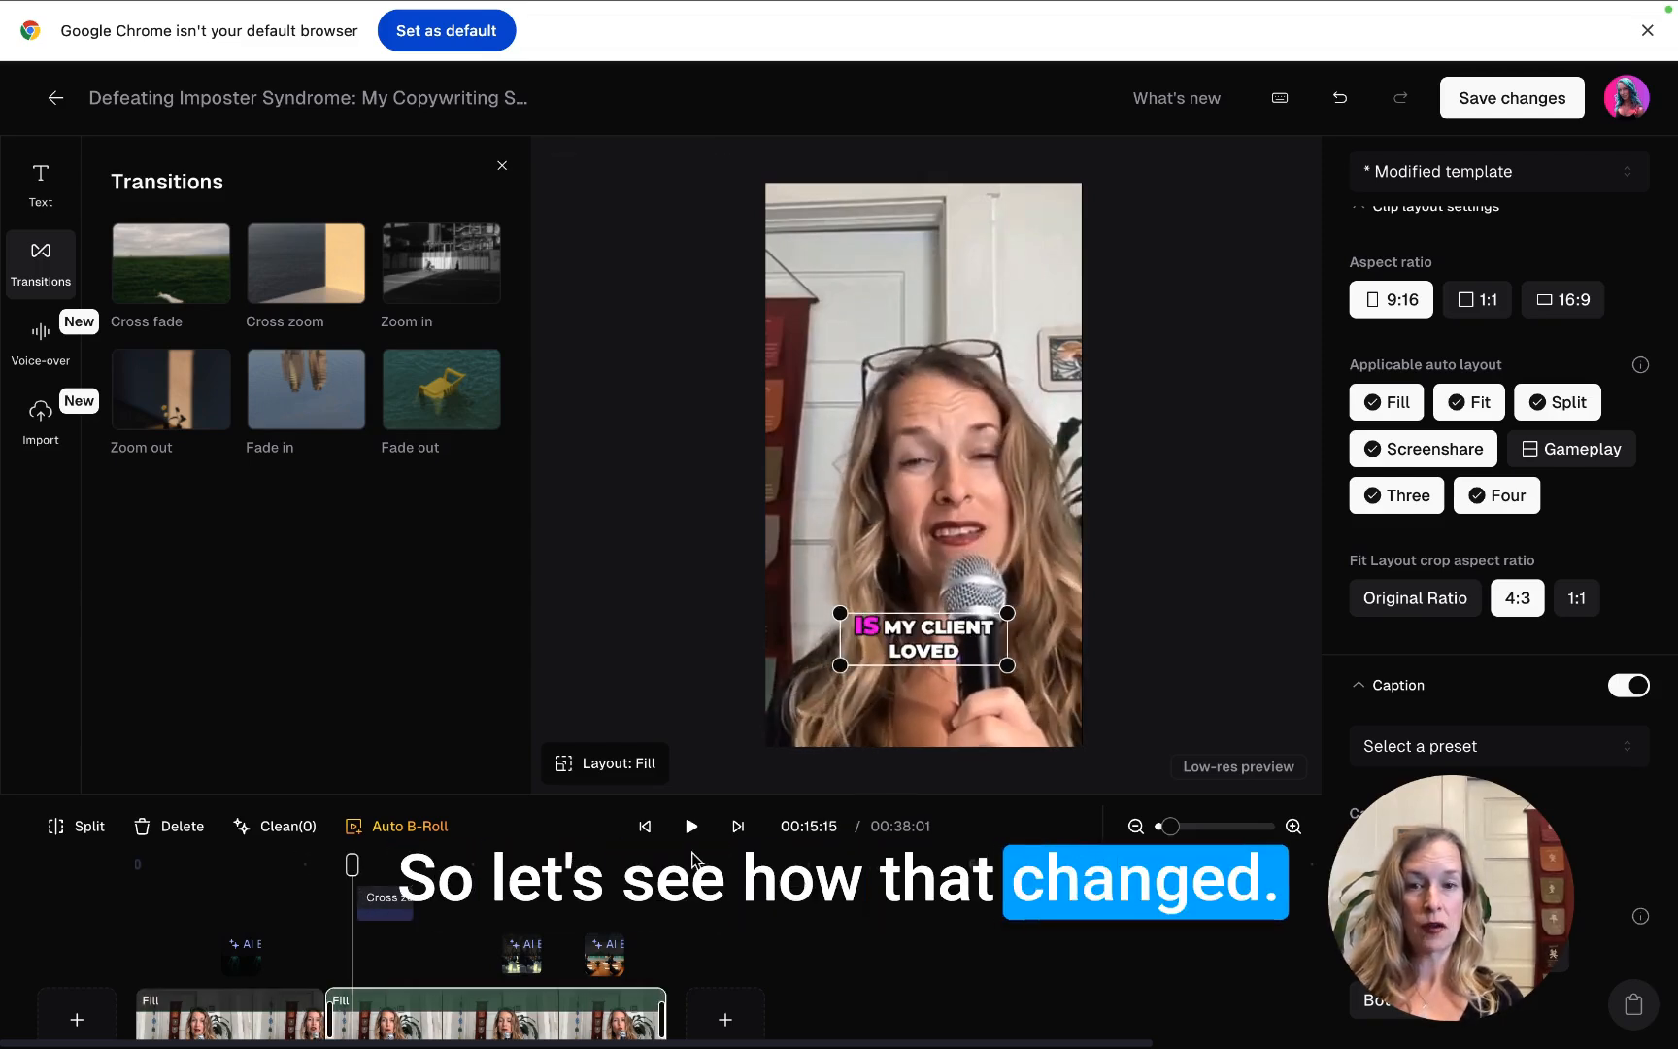
click(691, 828)
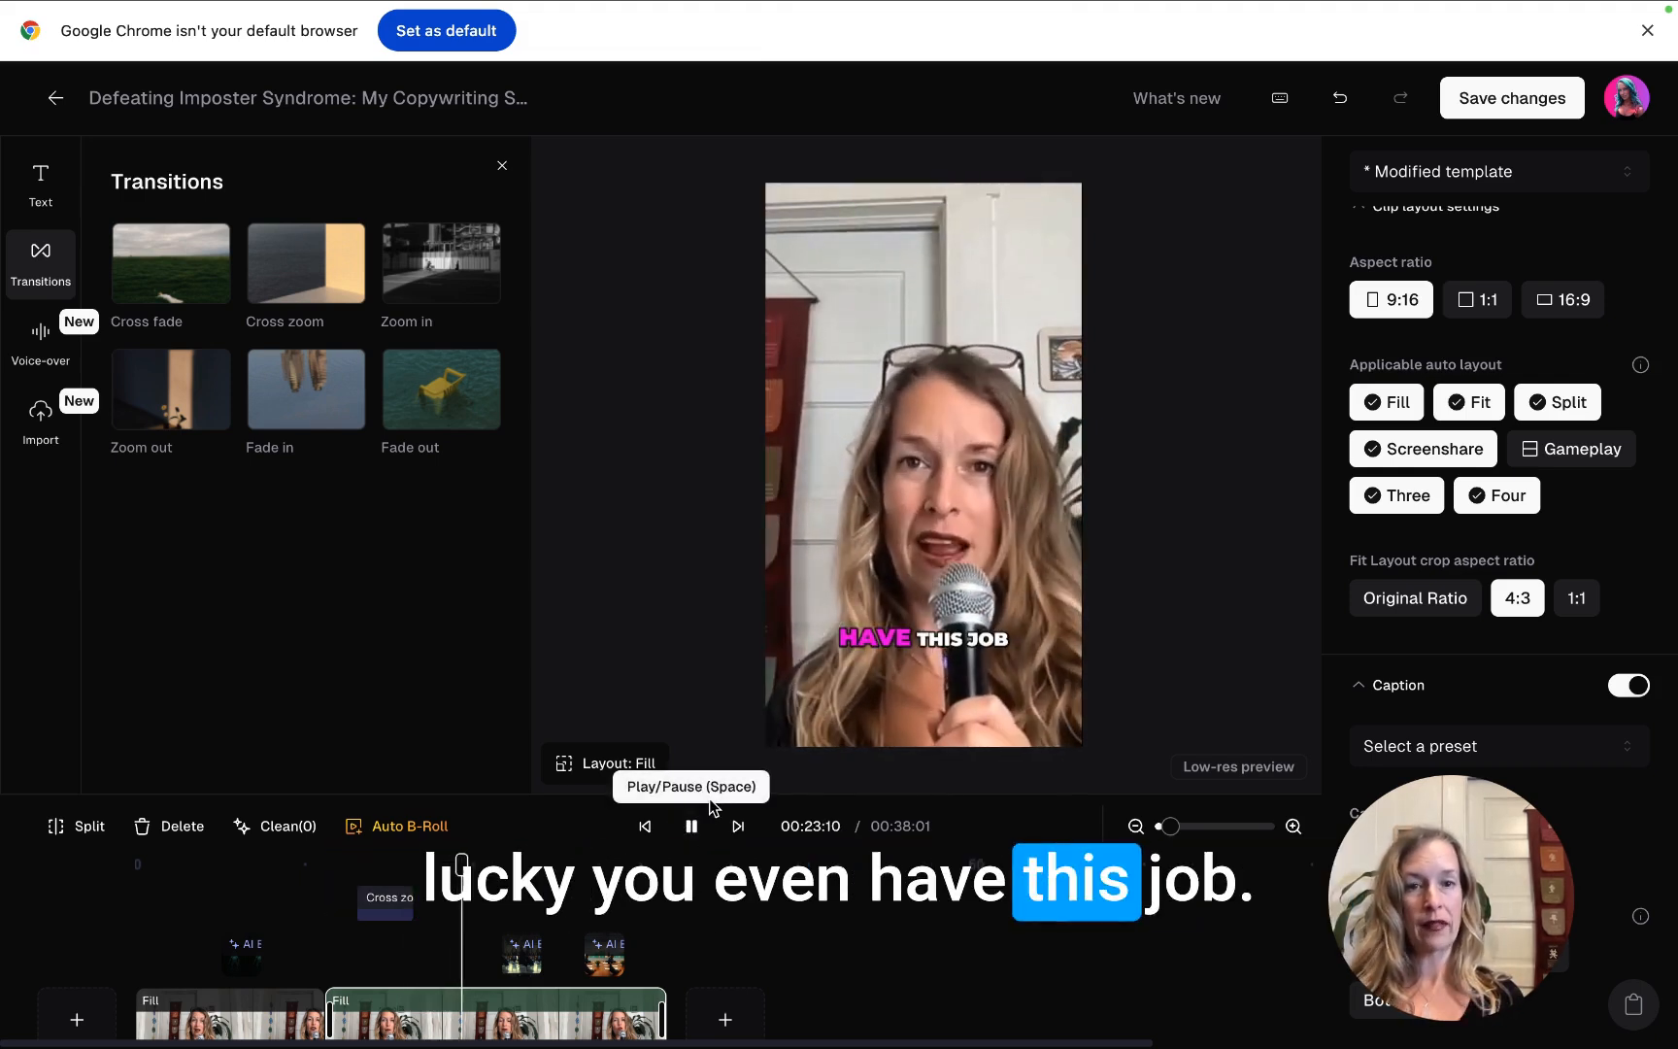
key(space)
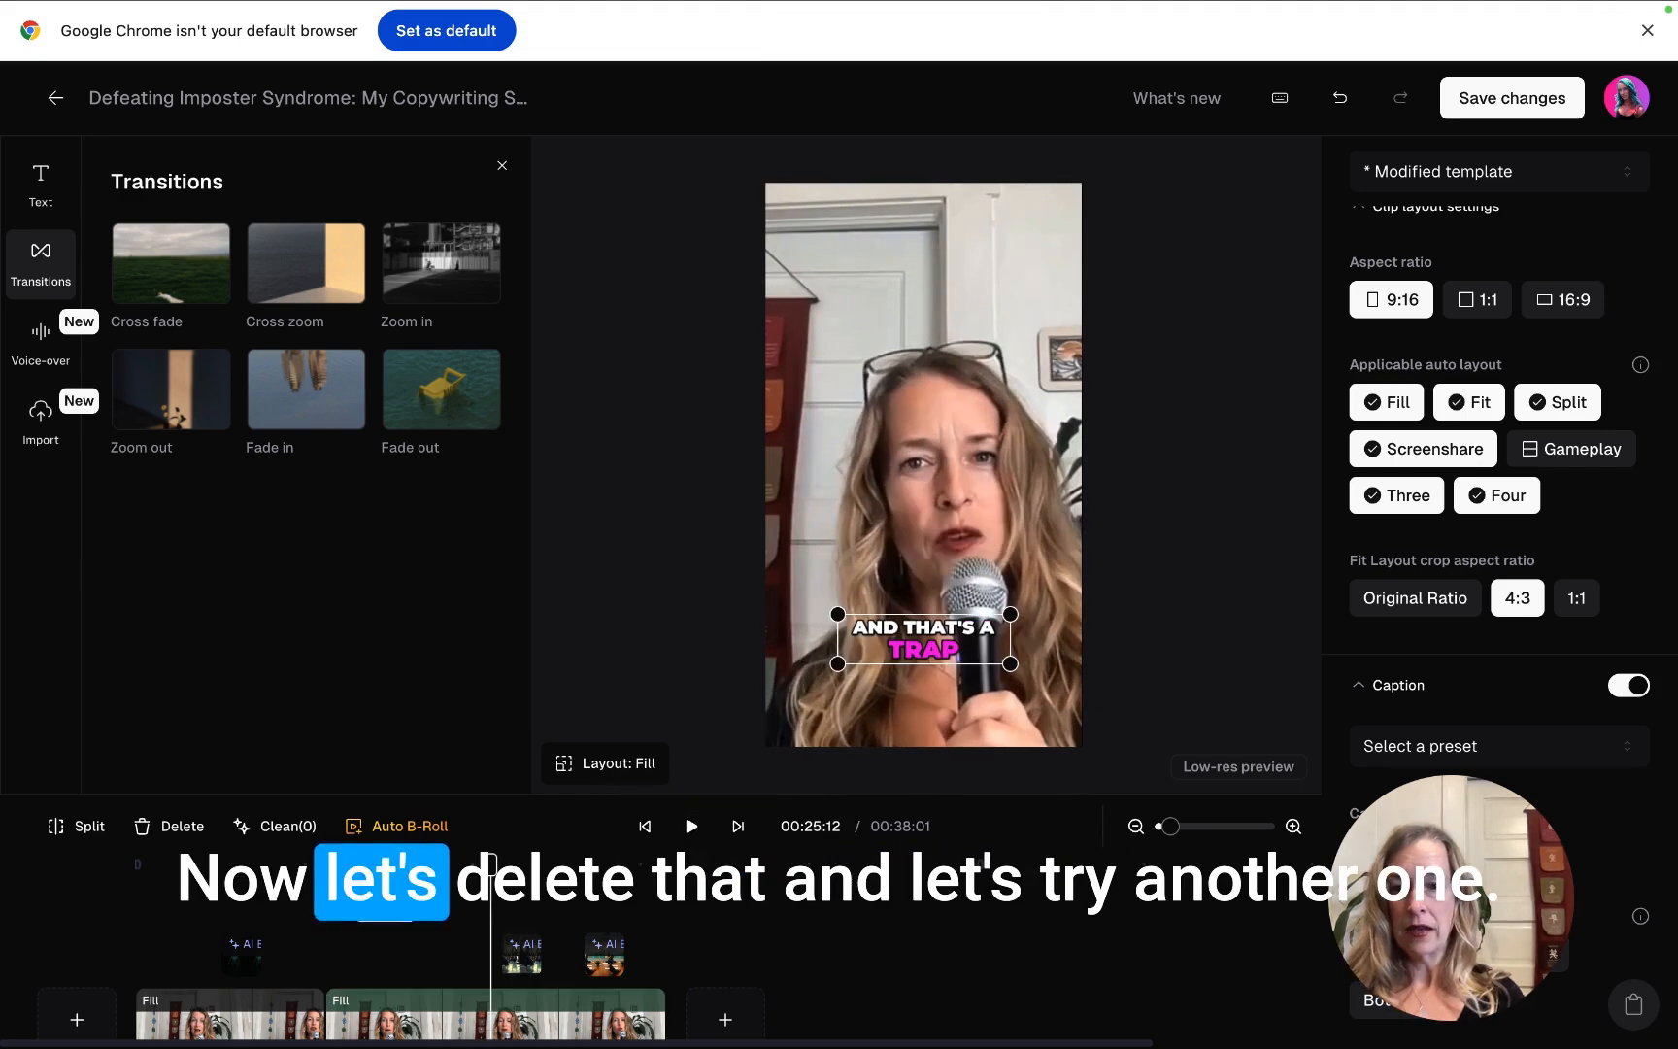
key(Delete)
- Add a Zoom in transition at 00:13:14, near the split, and preview it
drag(492, 863, 324, 864)
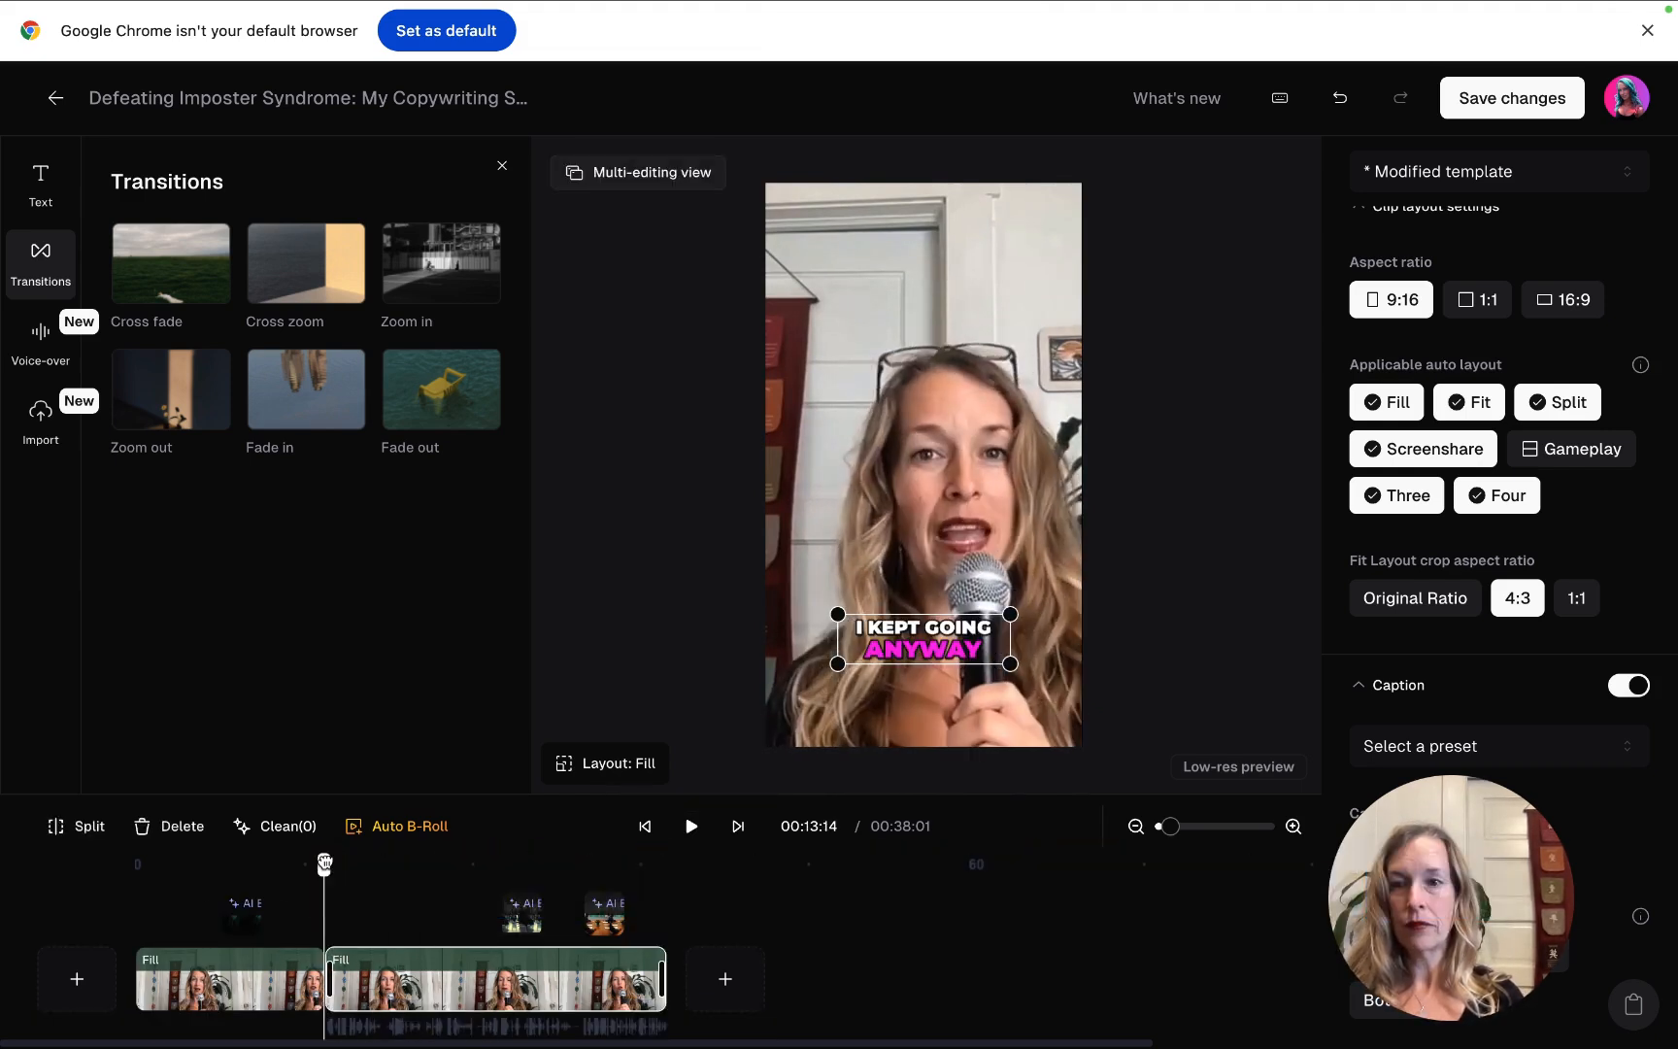
click(442, 294)
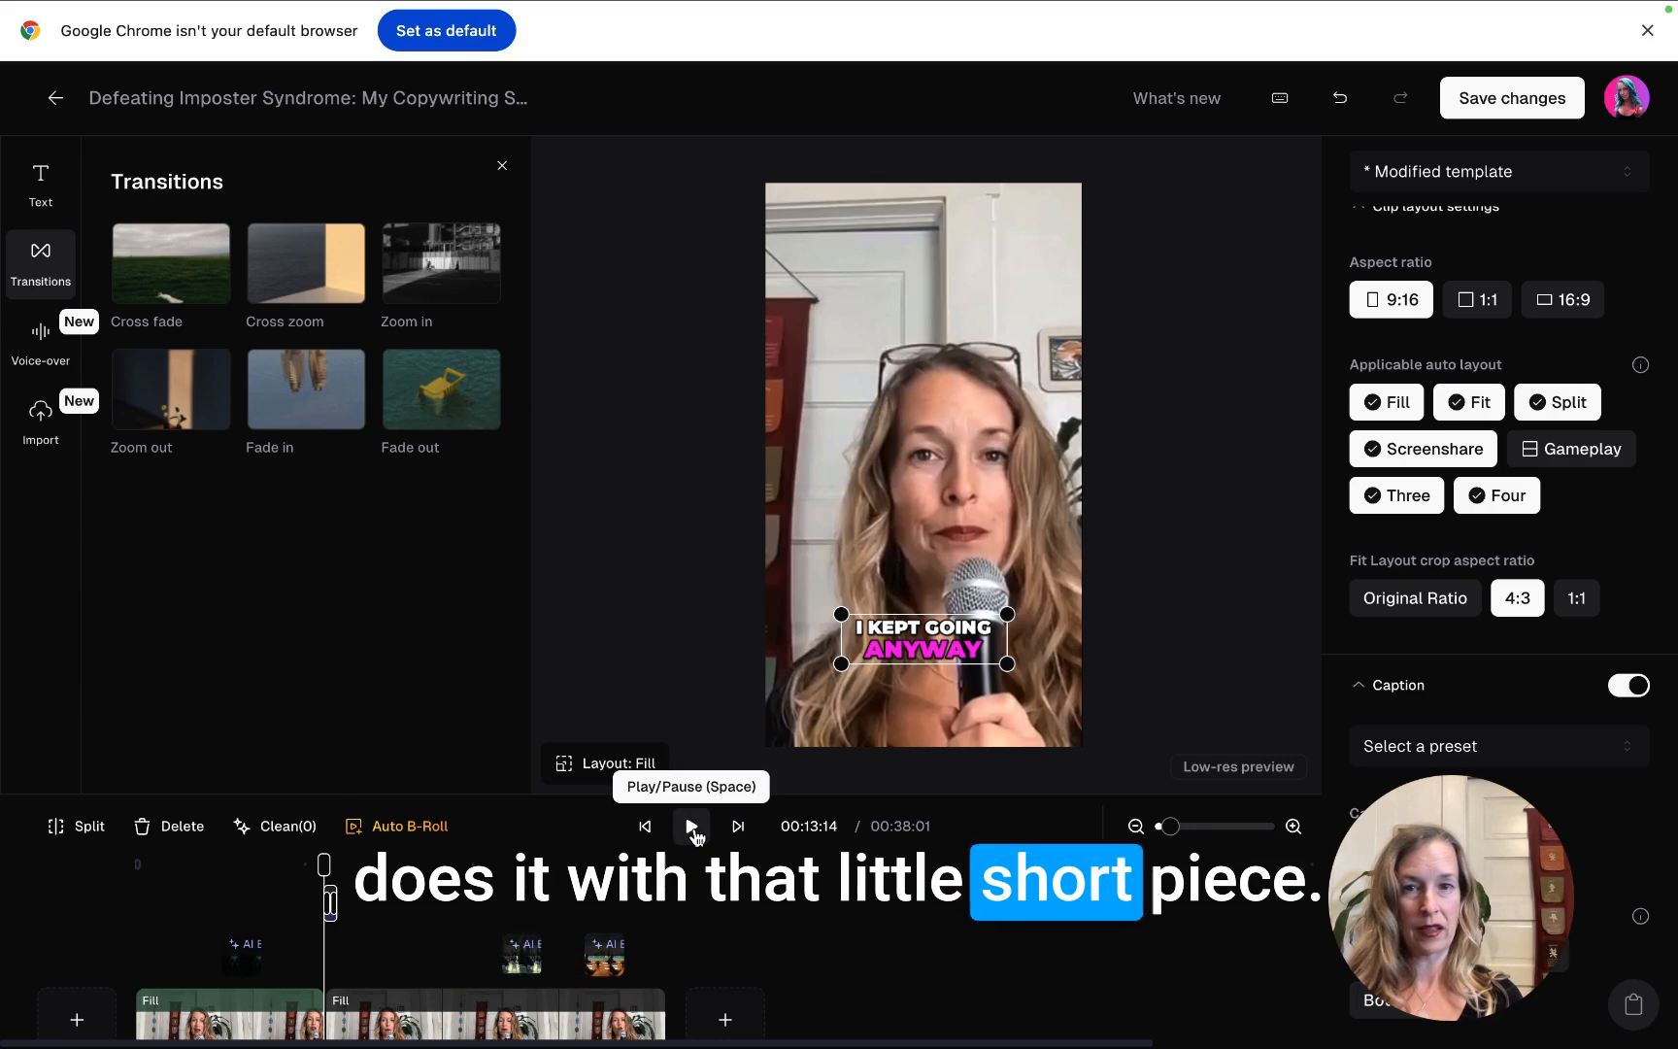
click(692, 827)
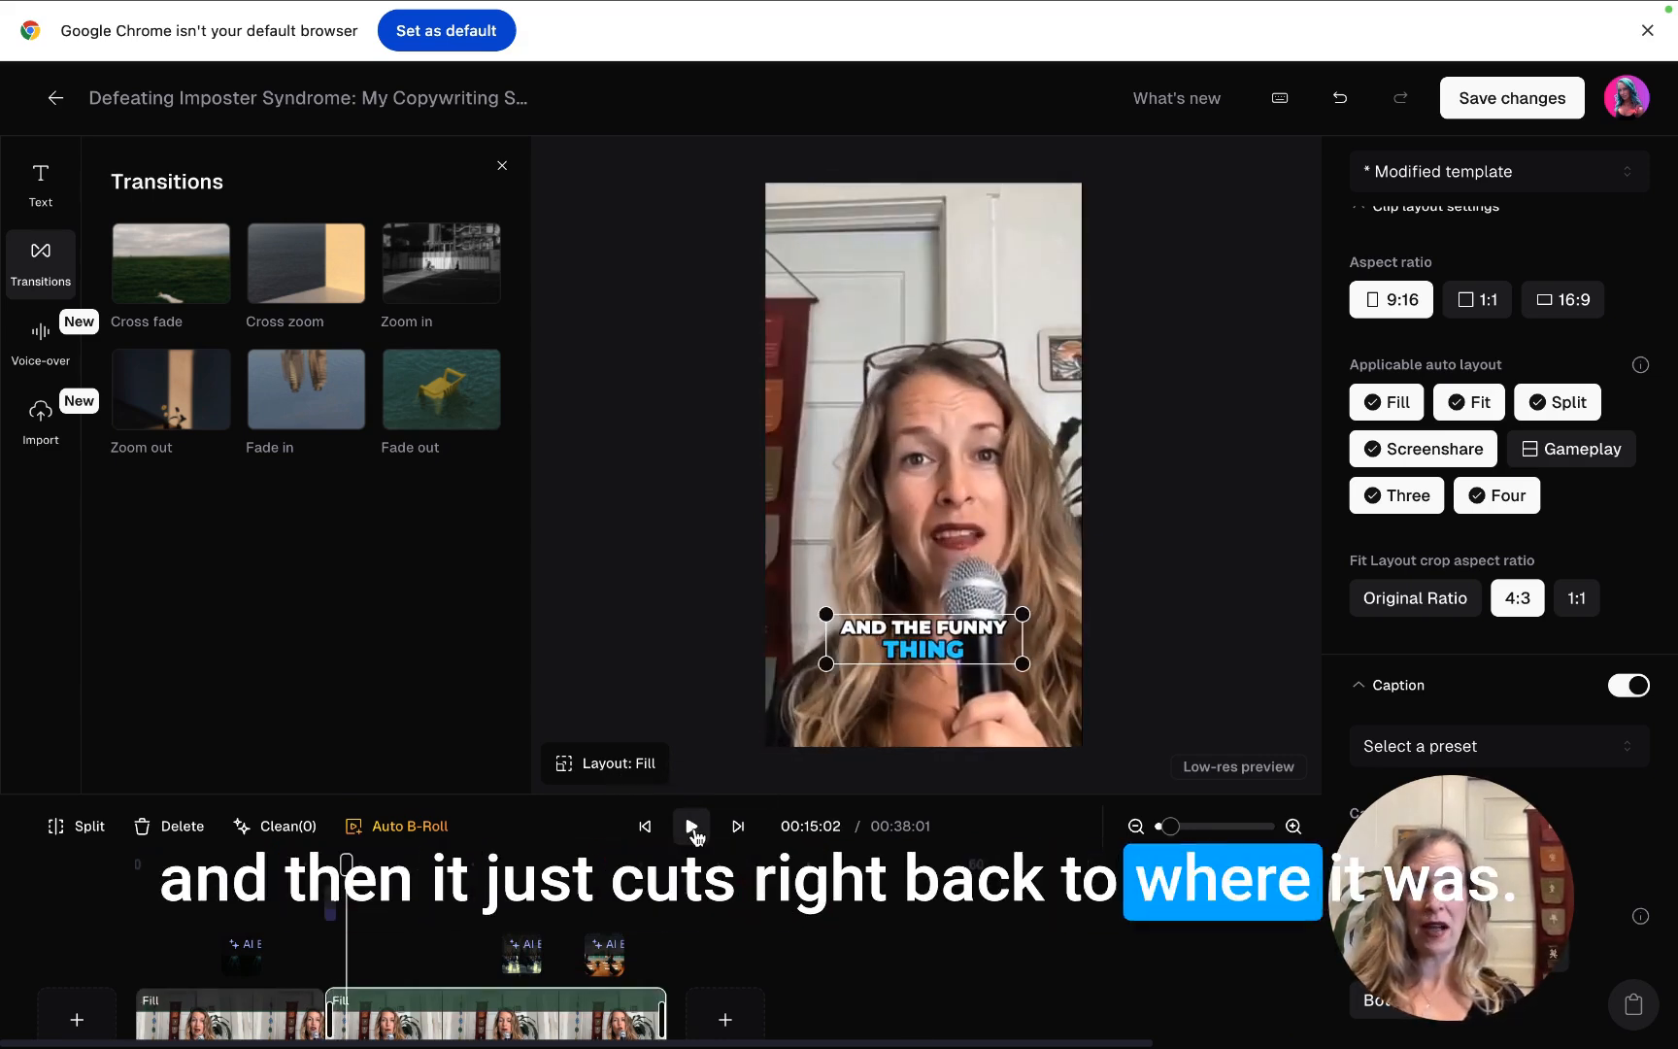
mouse_move(347, 865)
mouse_down()
mouse_move(319, 871)
mouse_move(335, 910)
mouse_move(315, 865)
mouse_up()
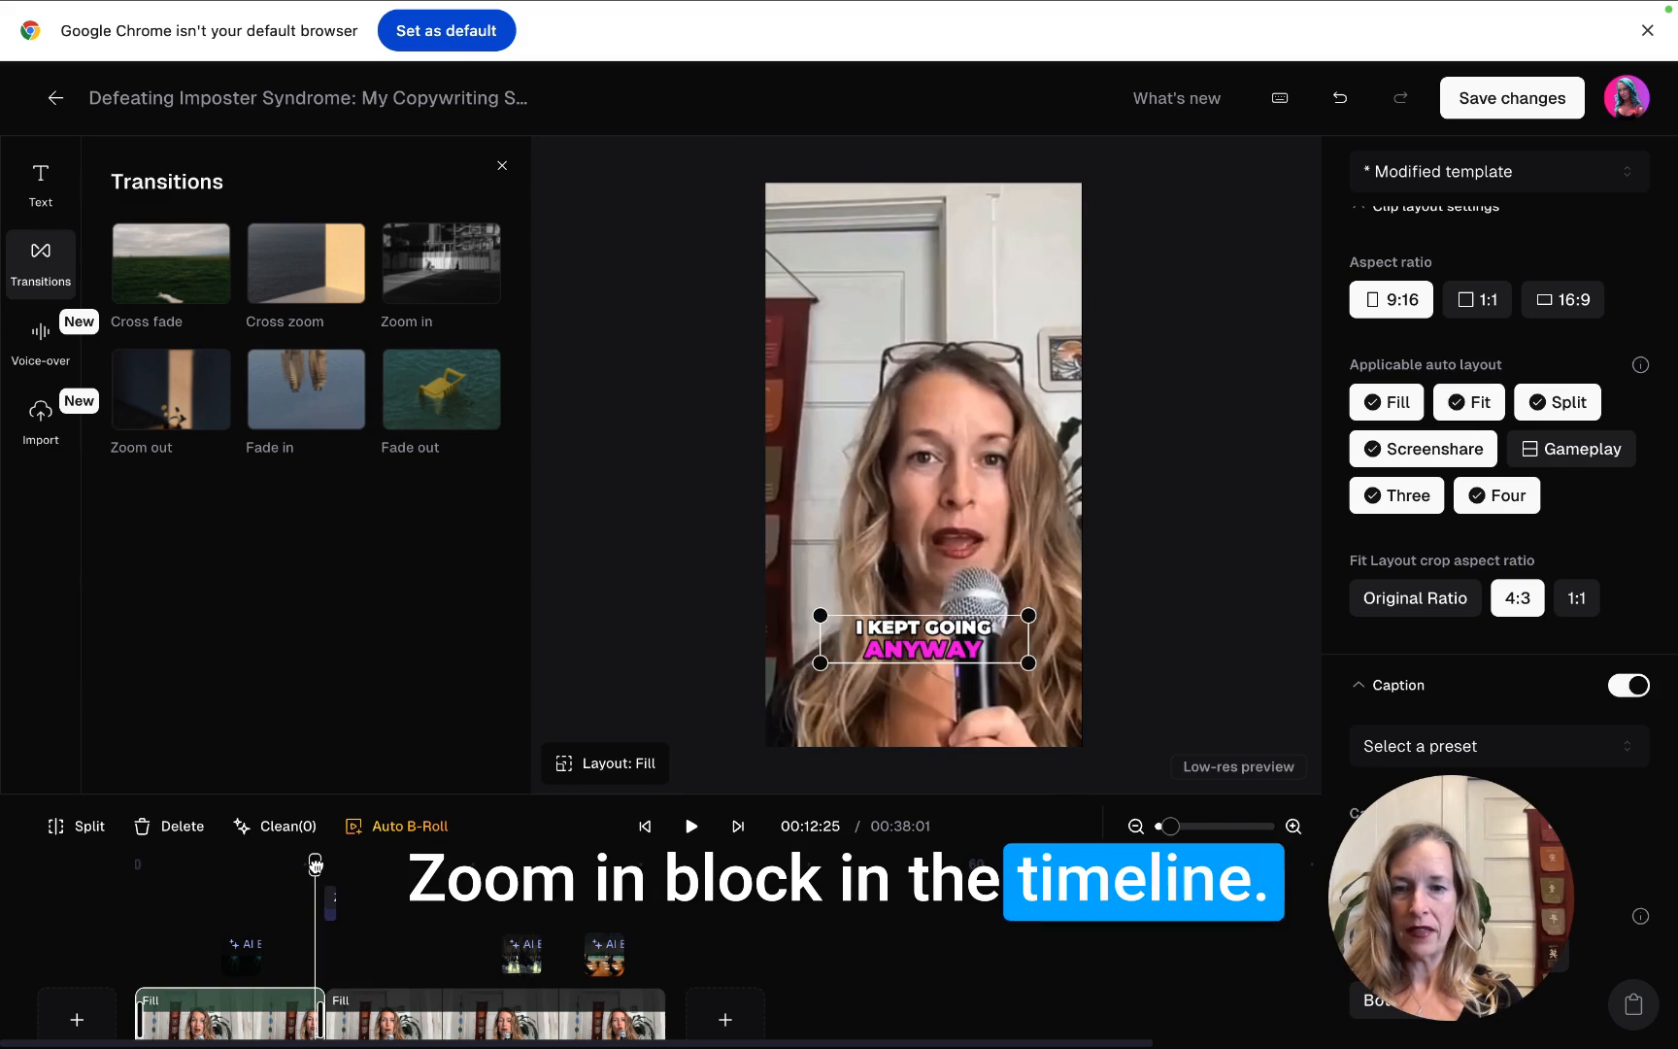
- Stretch the Zoom in block well into the second segment and play the clip from 00:11:28
click(330, 901)
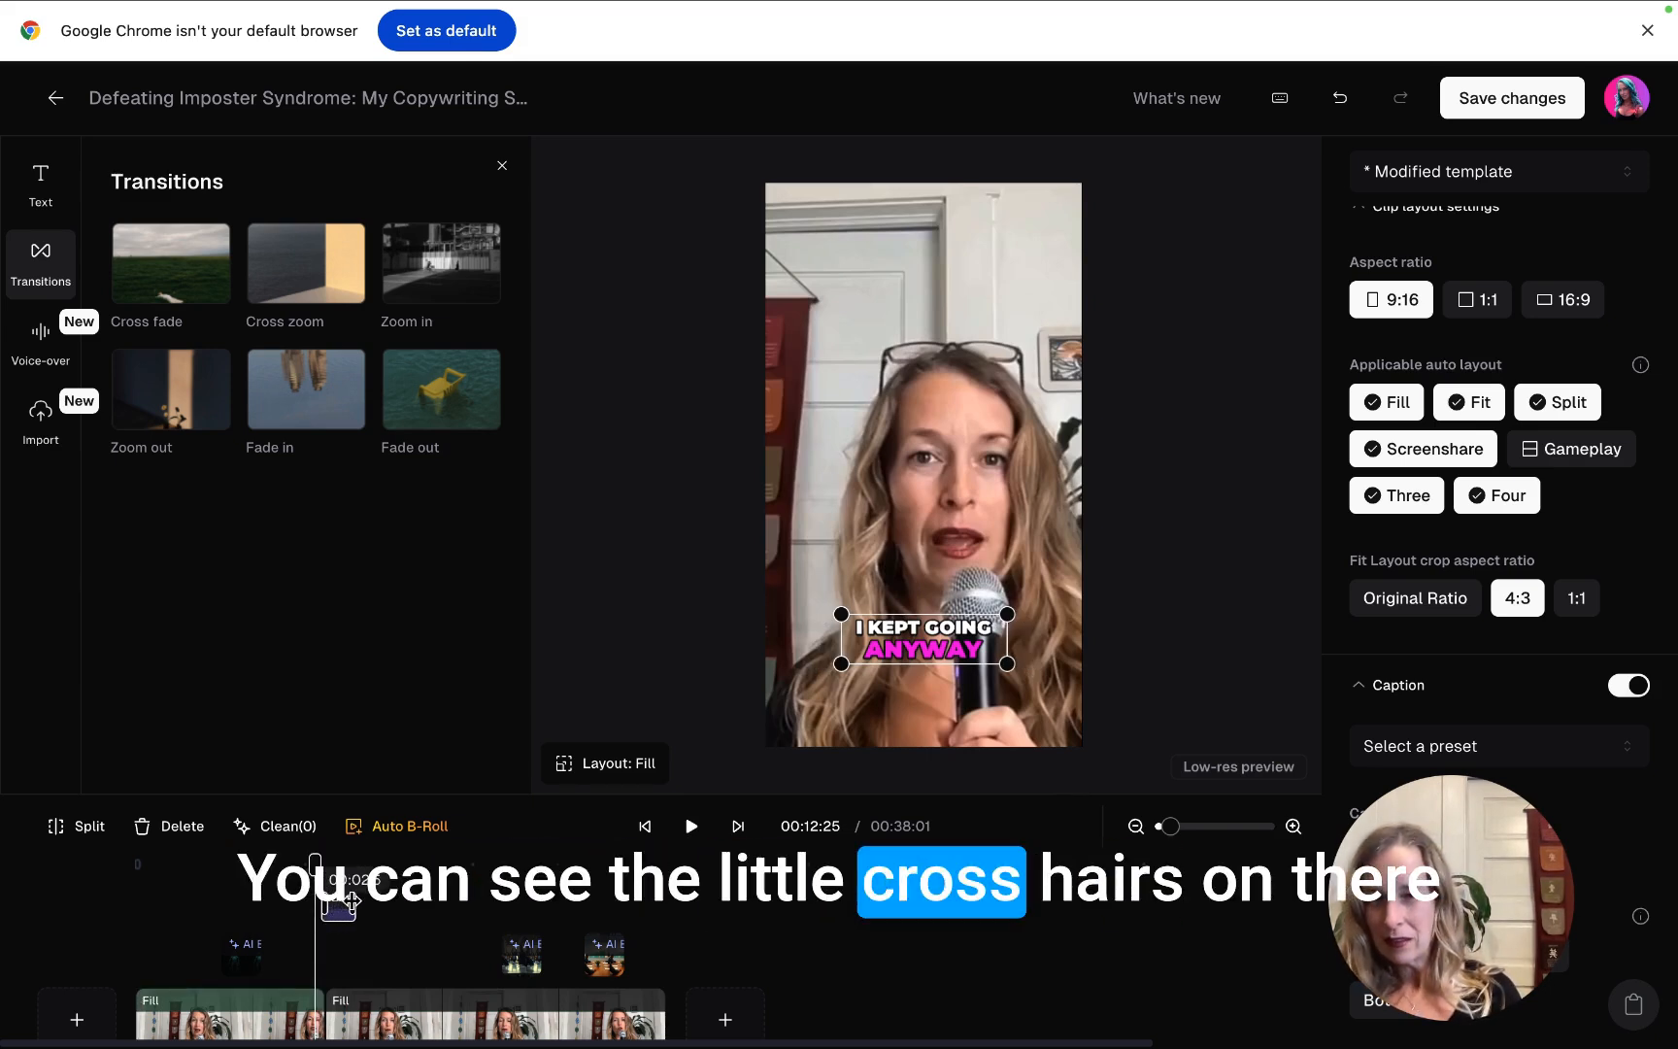
drag(355, 905, 426, 907)
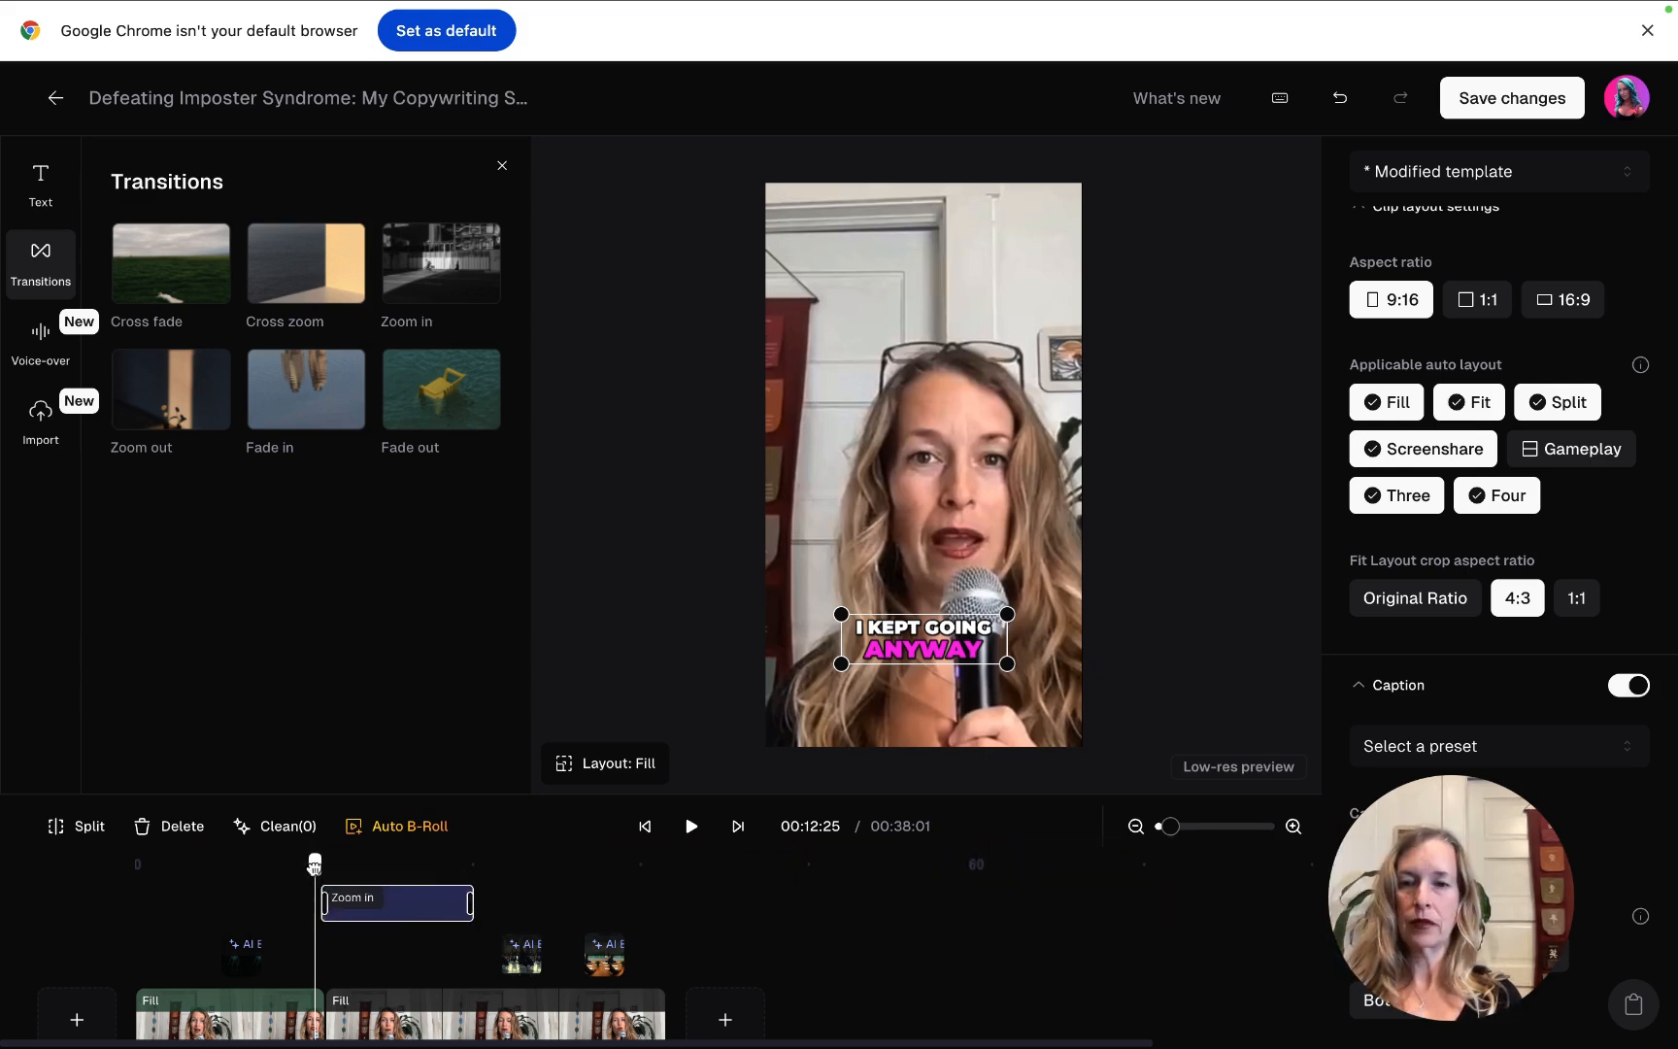
drag(316, 864, 303, 864)
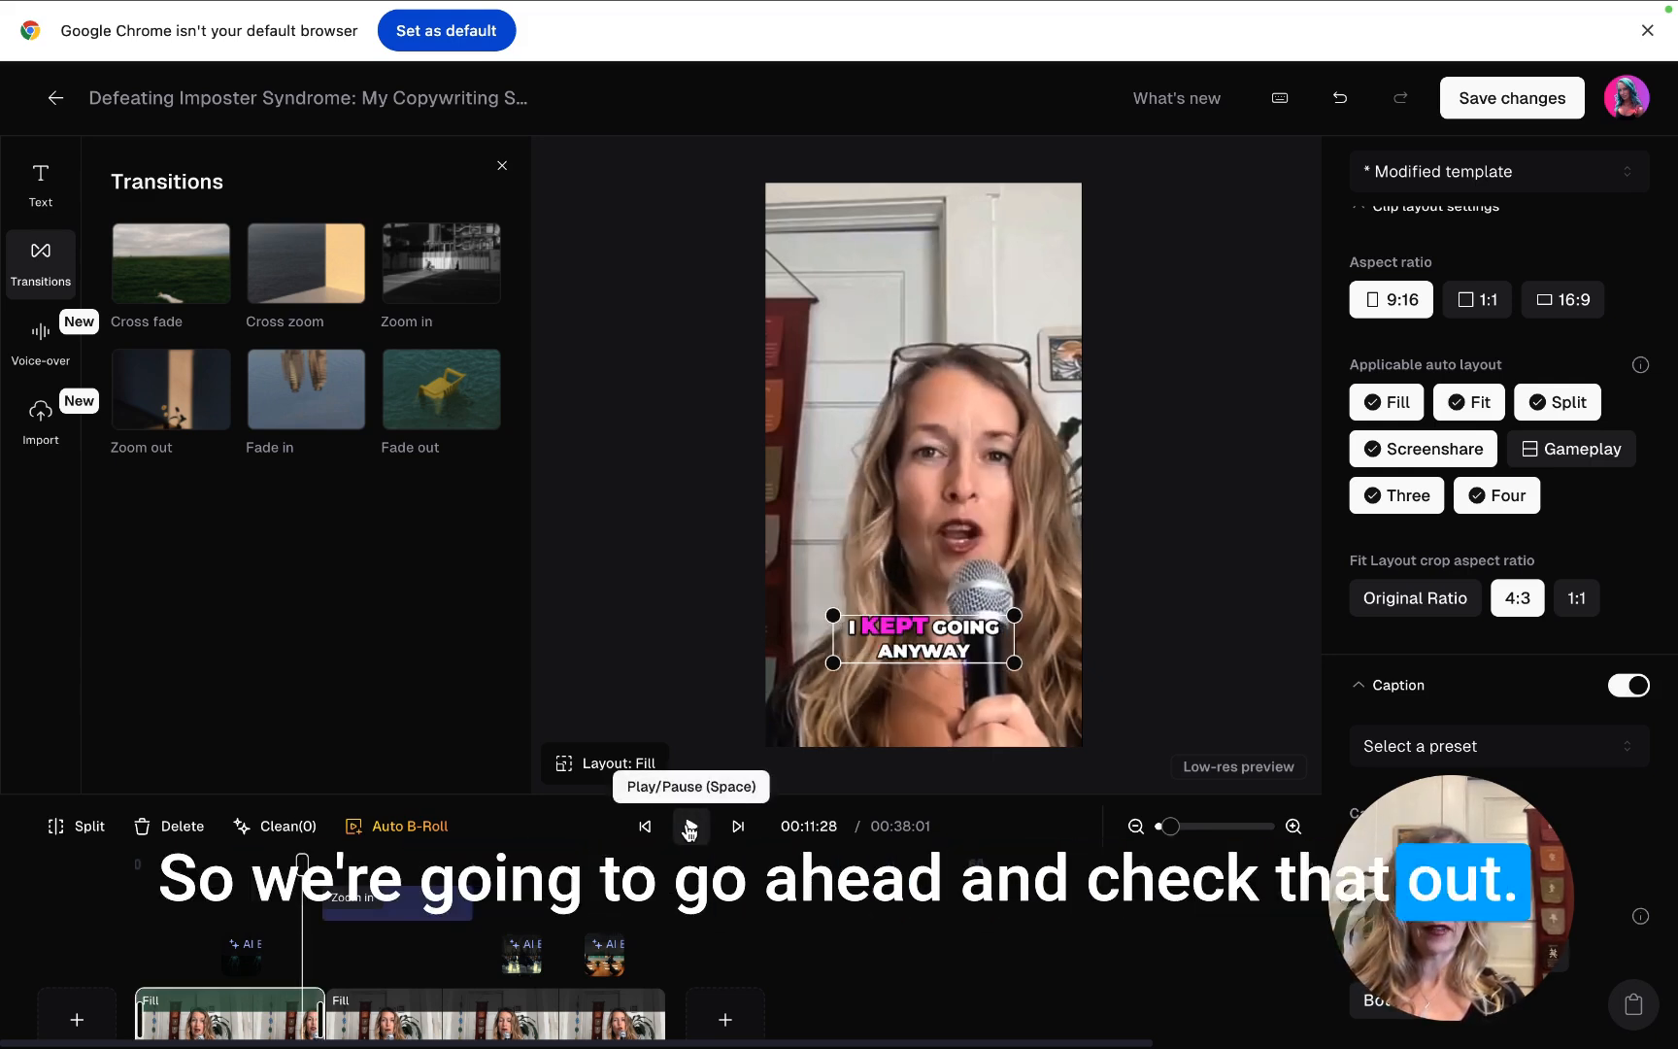
click(690, 829)
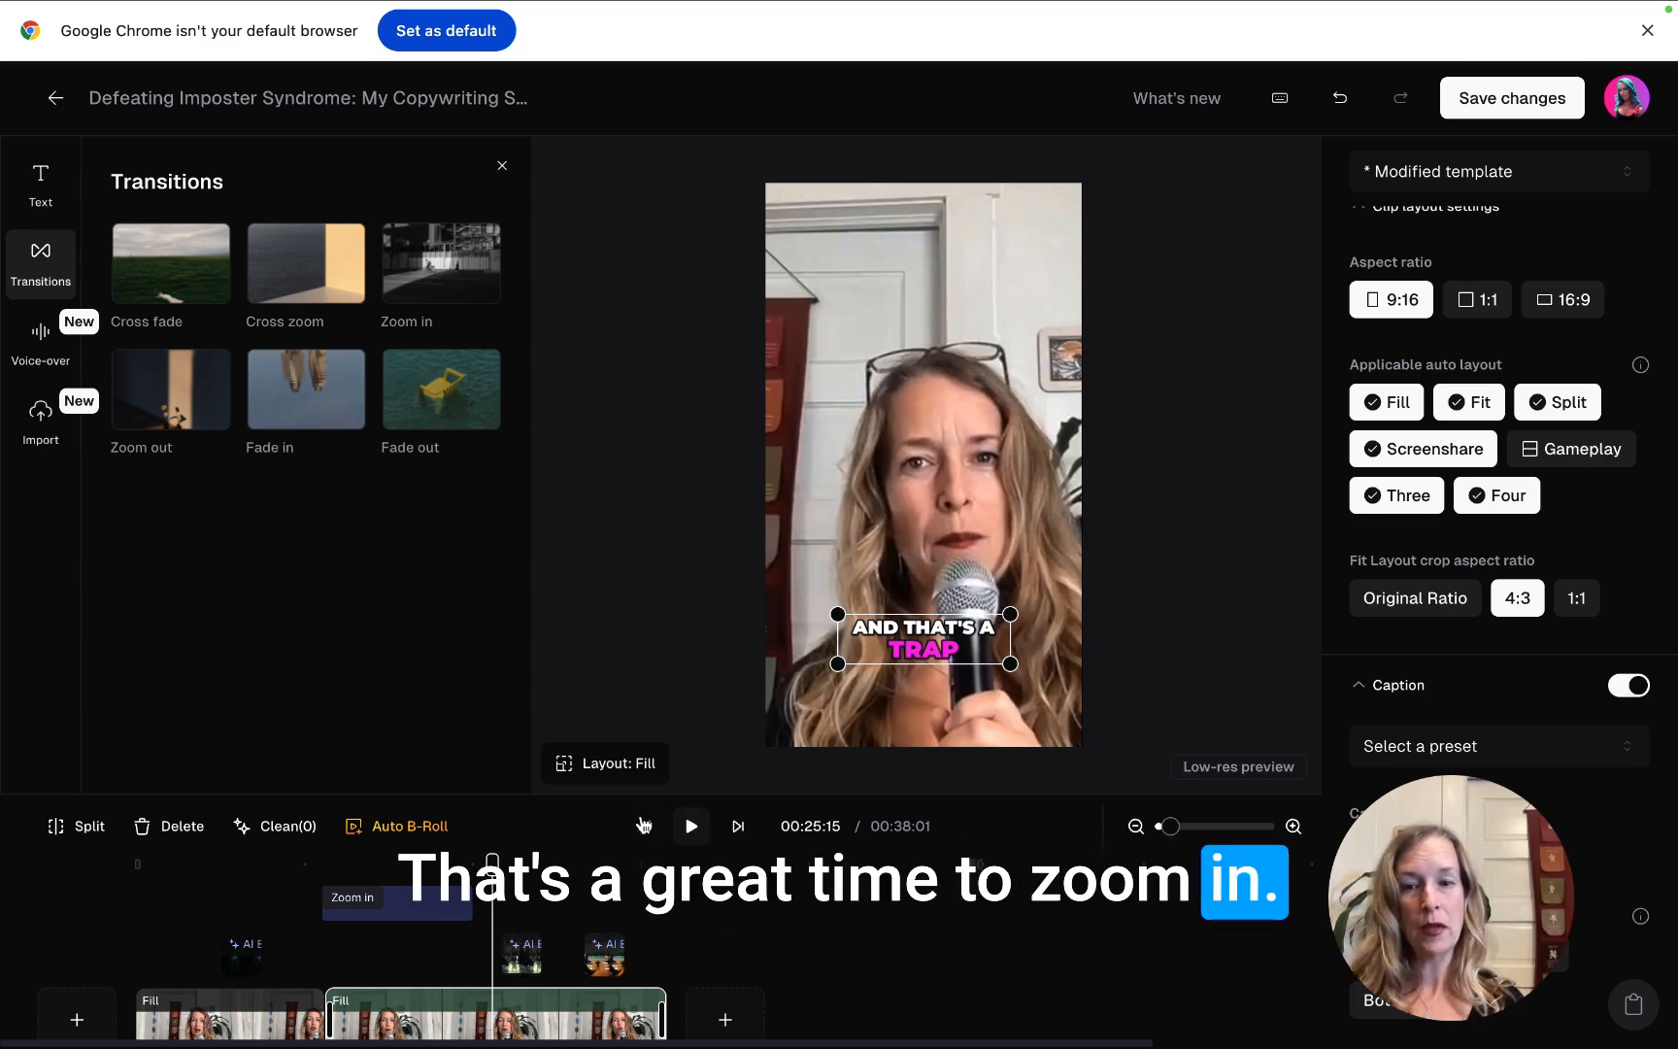
- Try extending the Zoom in block farther along the timeline, and shrink it back to a short block near the split
click(408, 905)
drag(472, 905, 481, 911)
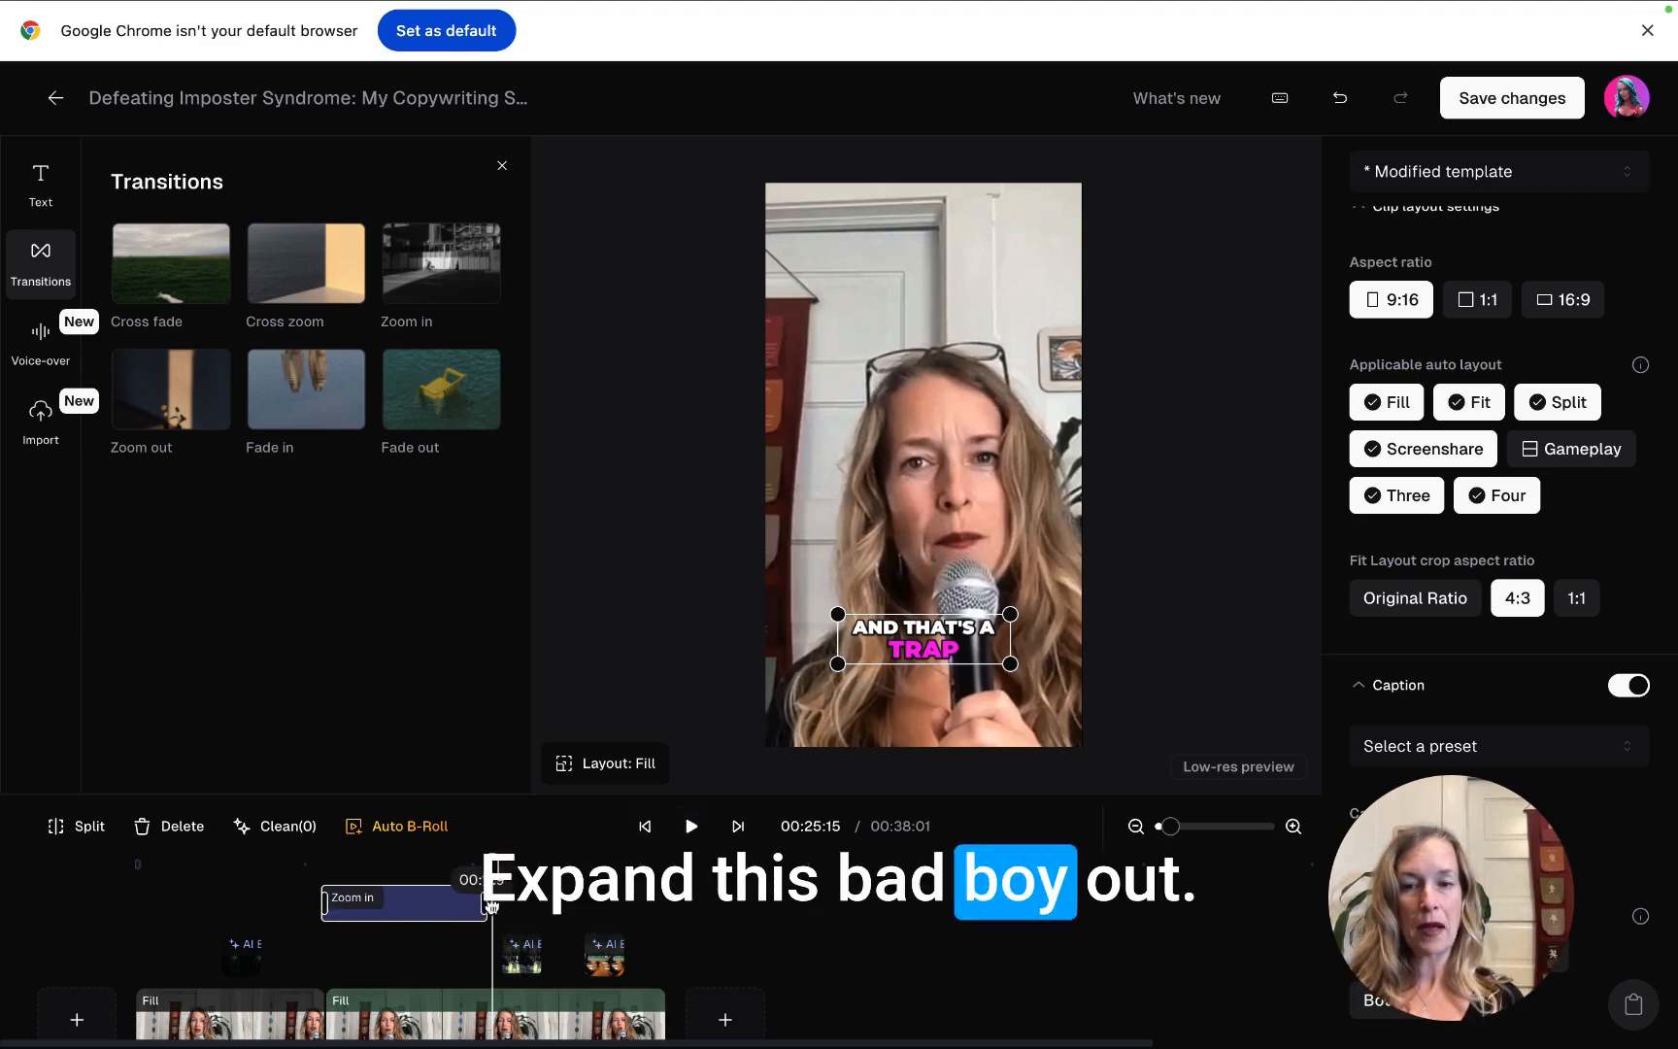
drag(629, 903, 358, 908)
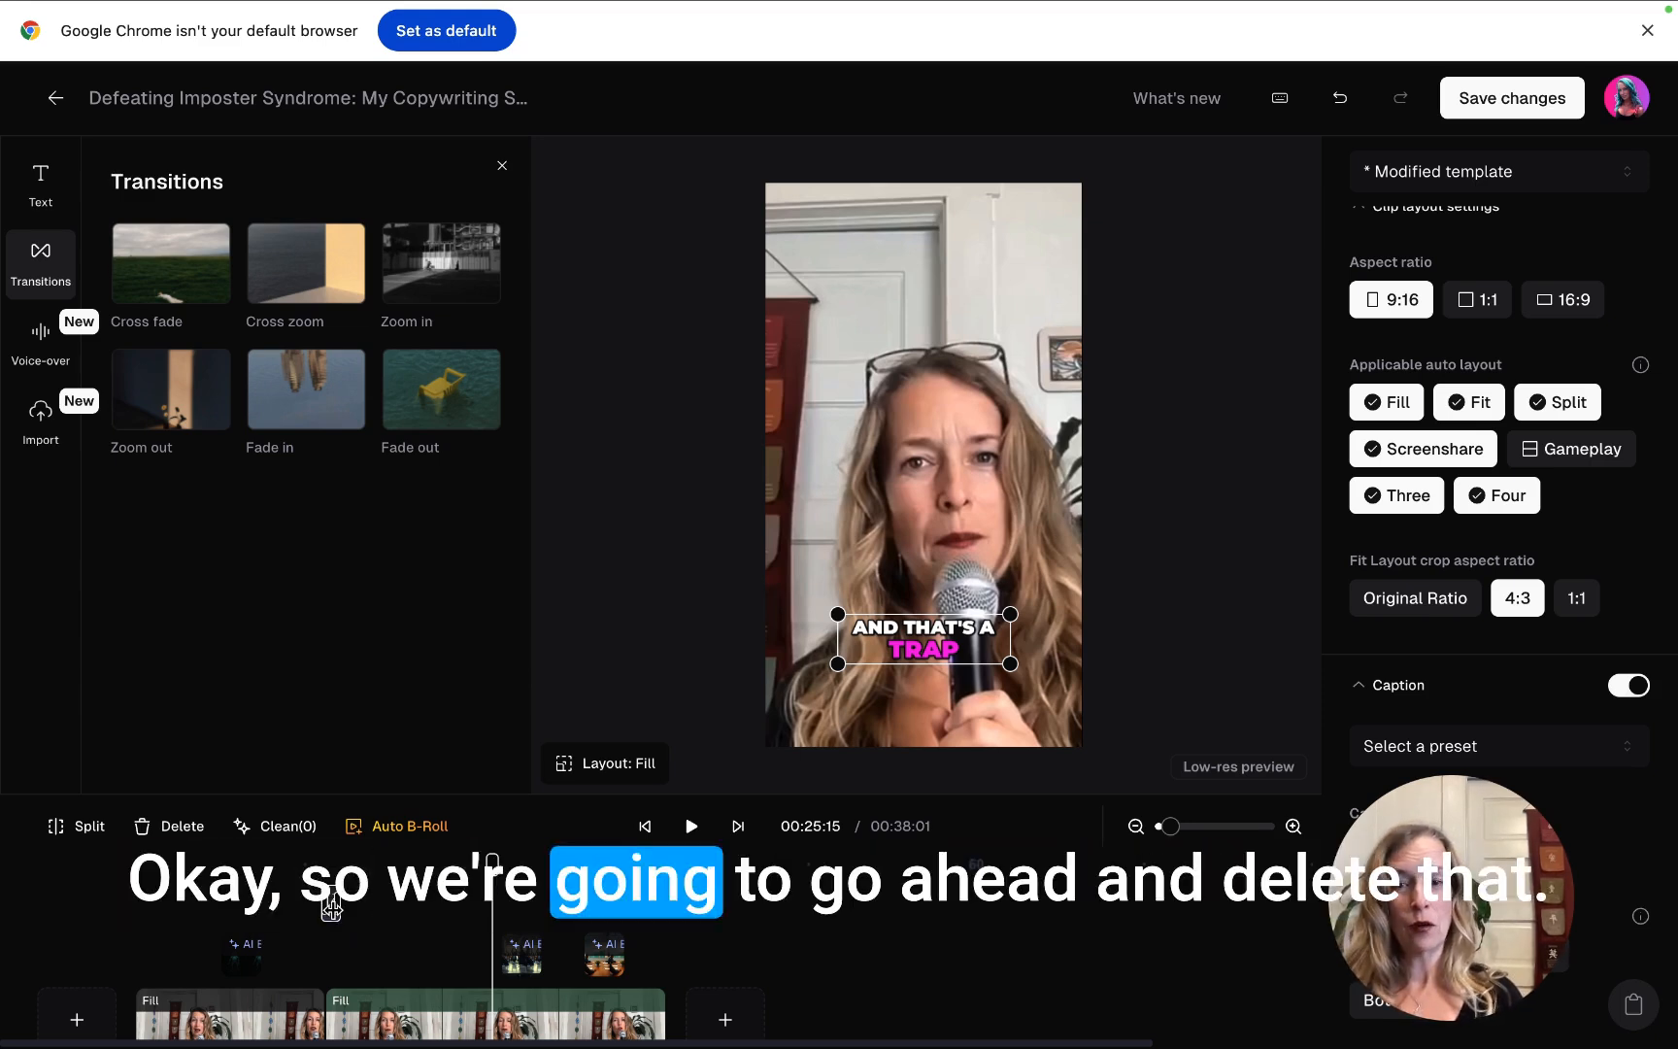
- Replace the Zoom in transition with a Zoom out transition at 00:13:15, and preview it from before the split
key(Delete)
drag(494, 861, 328, 862)
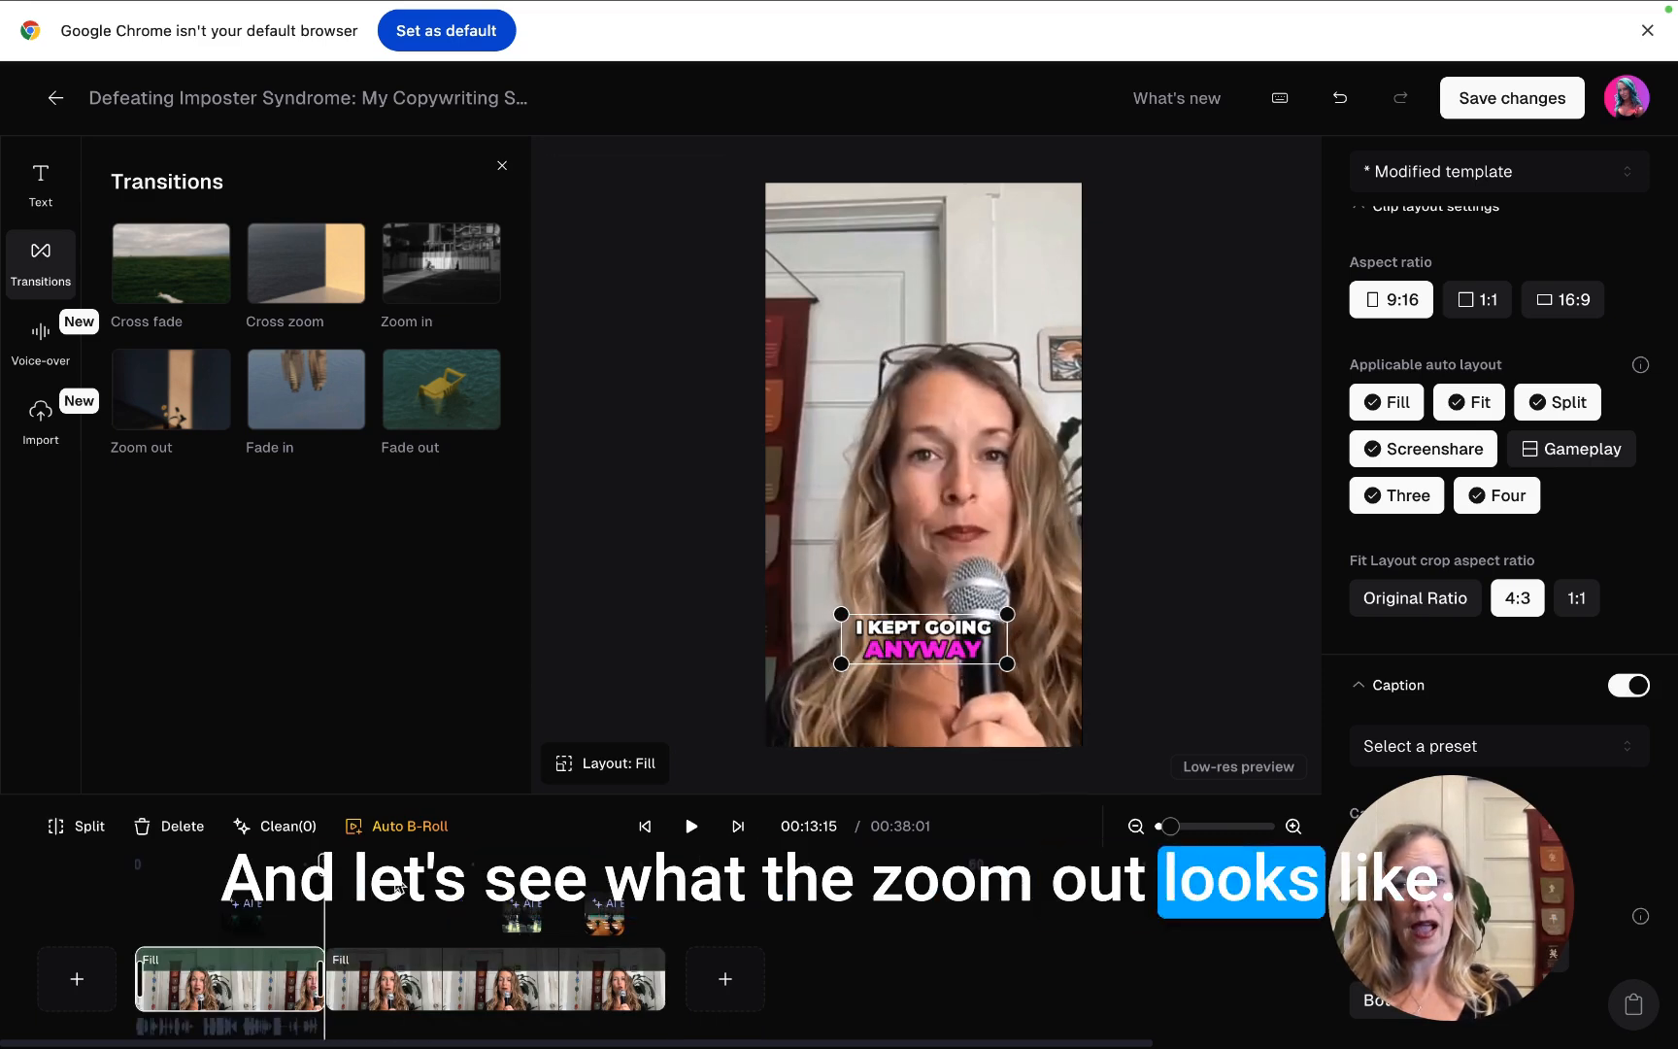
click(193, 403)
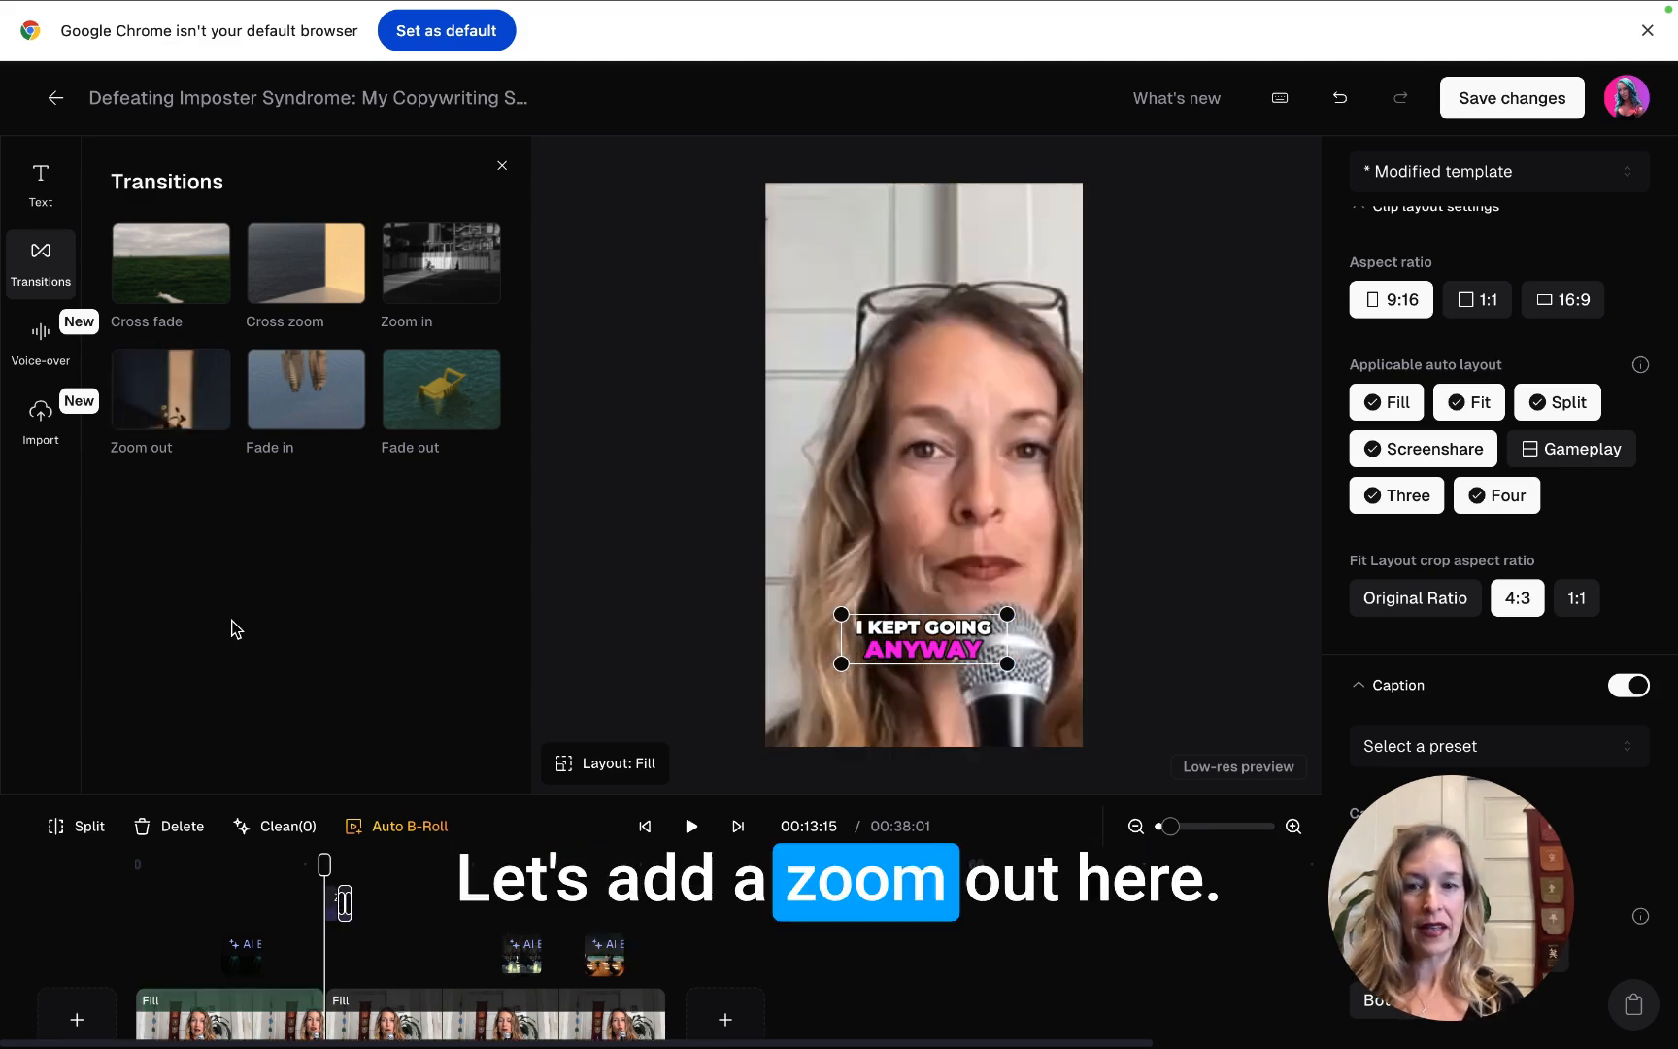
drag(324, 864, 255, 864)
click(690, 826)
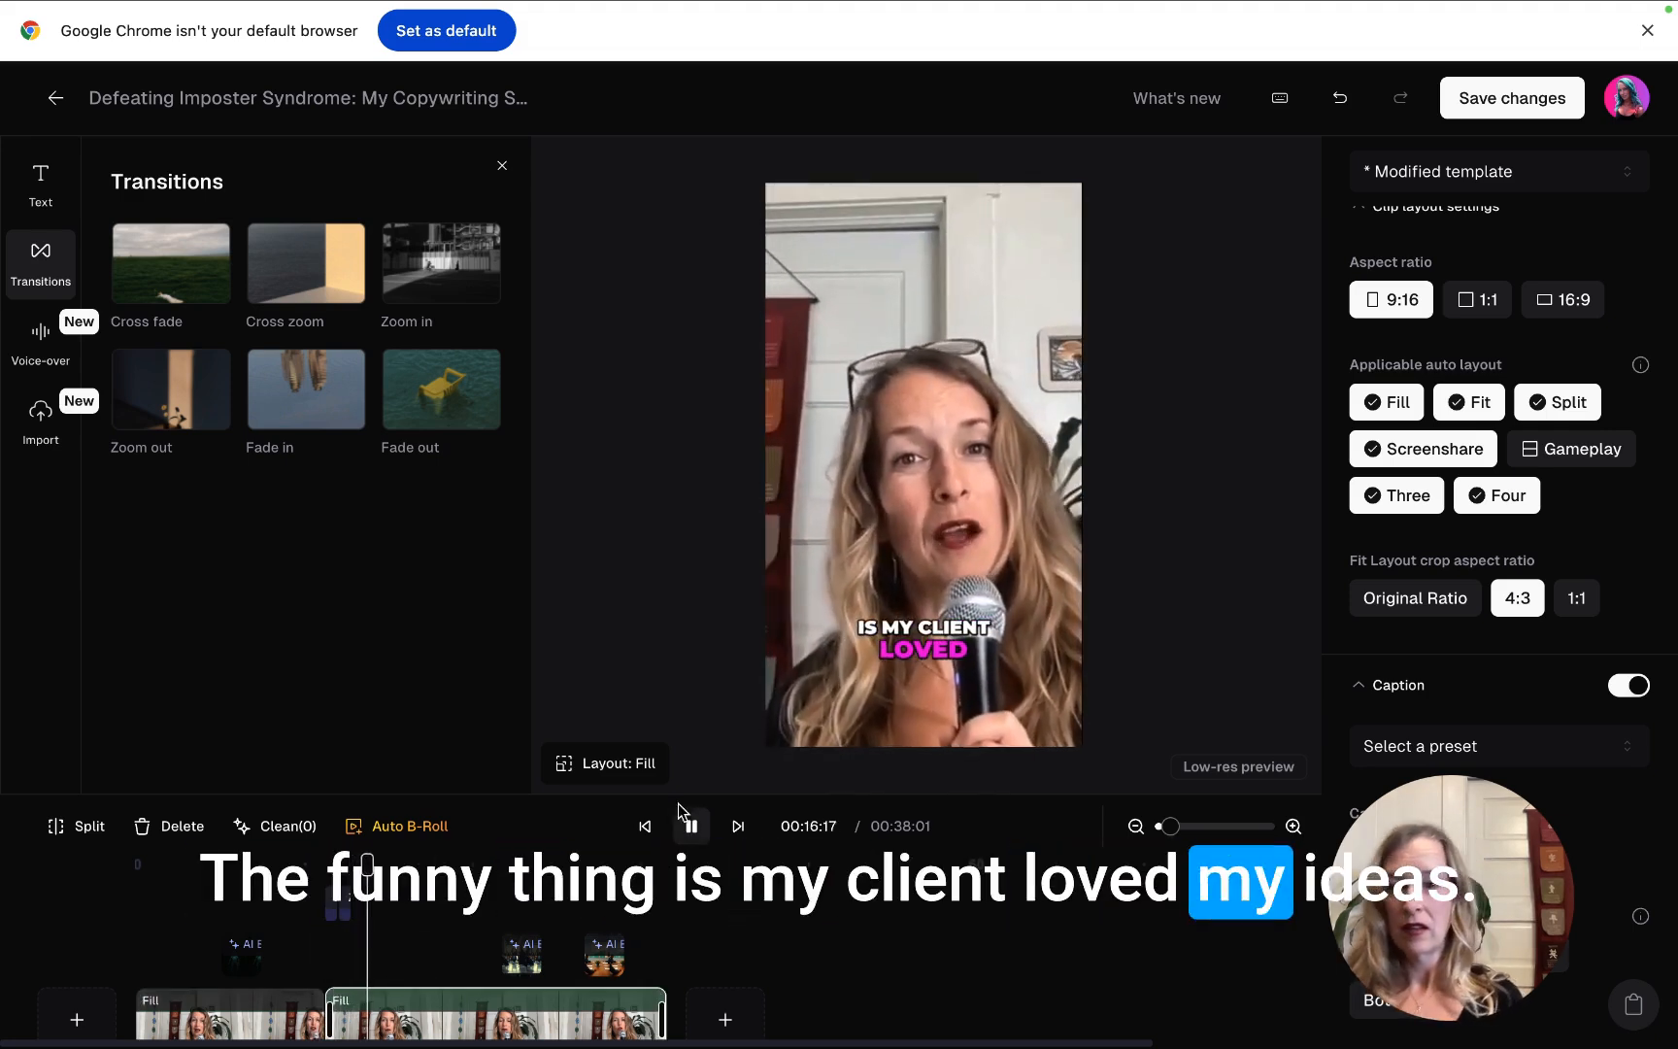
- Shift one Zoom out block into the second segment, try longer lengths for it, and play the clip across both blocks
click(339, 903)
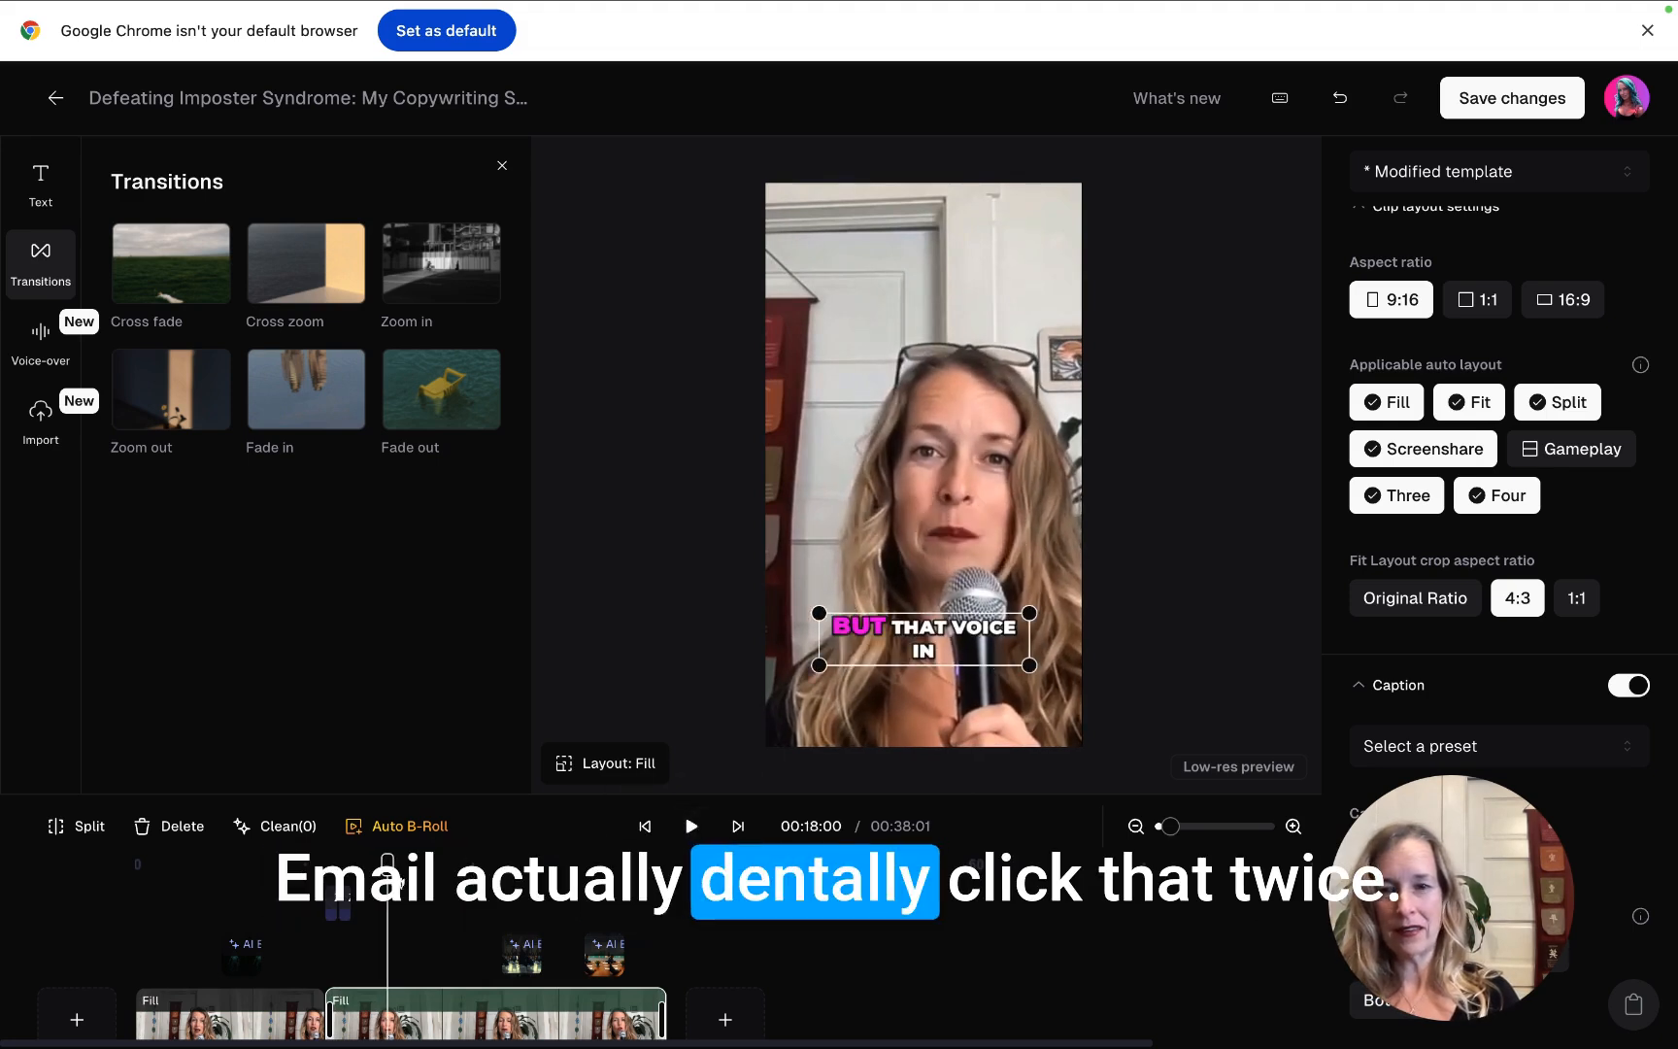
drag(349, 904, 392, 907)
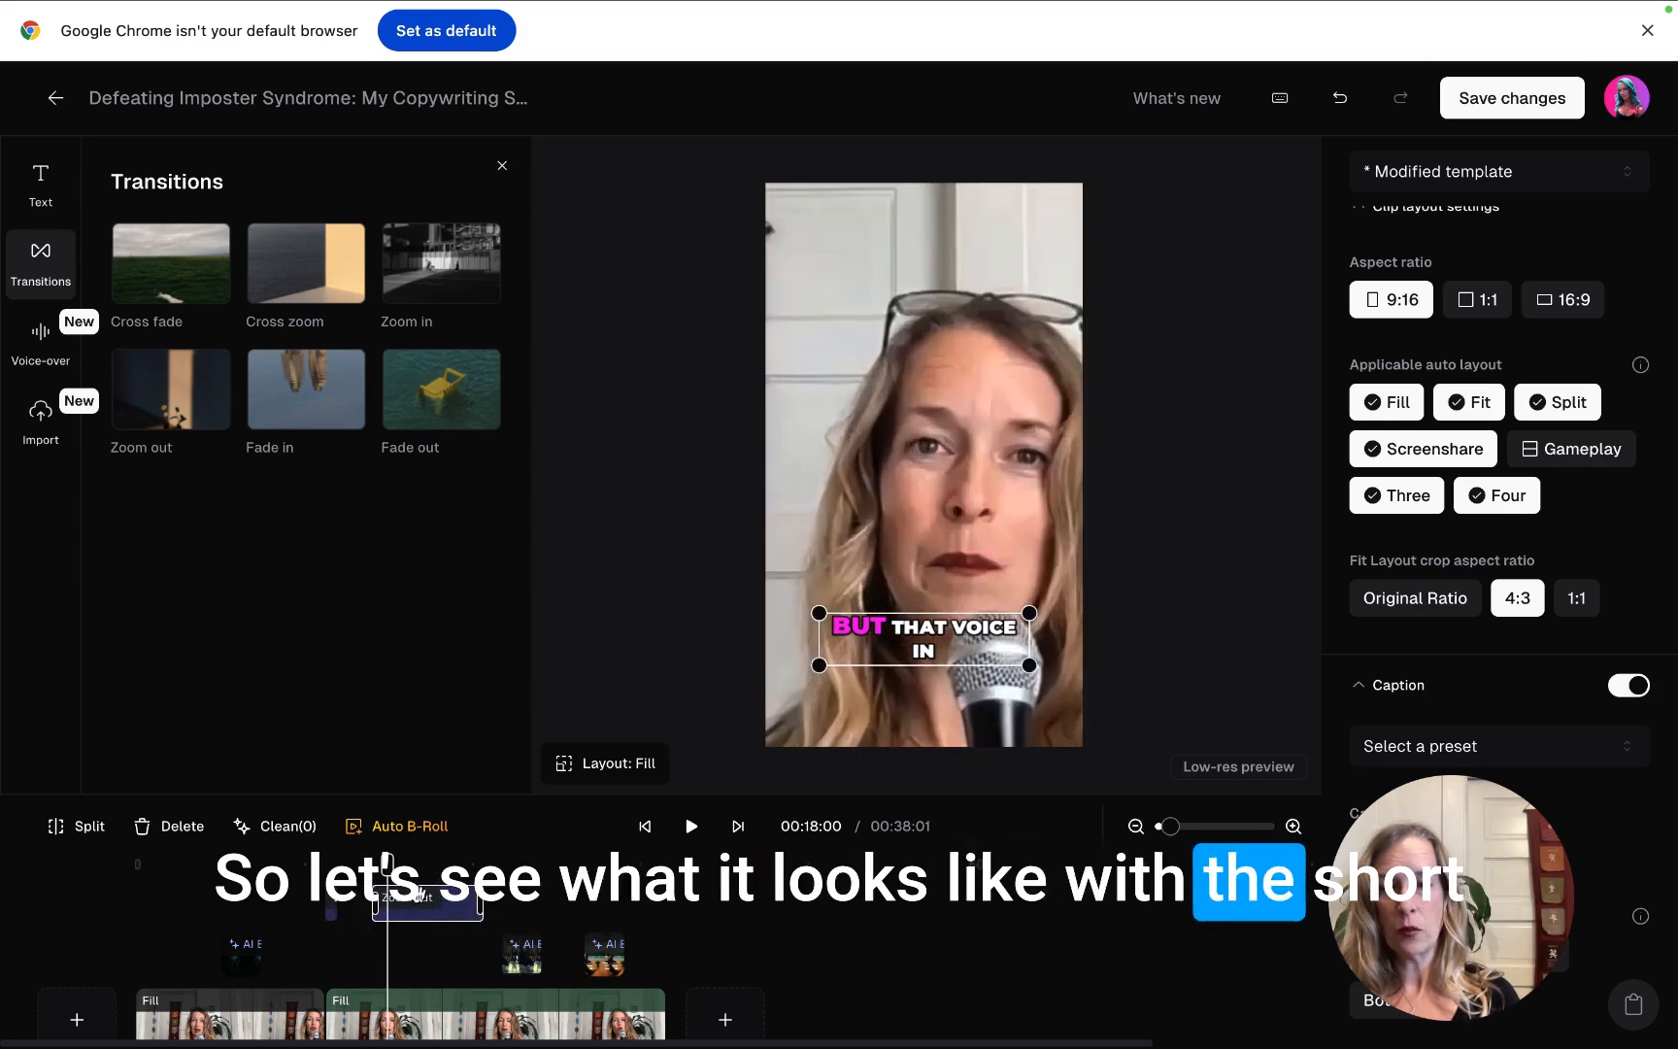
drag(388, 859, 314, 860)
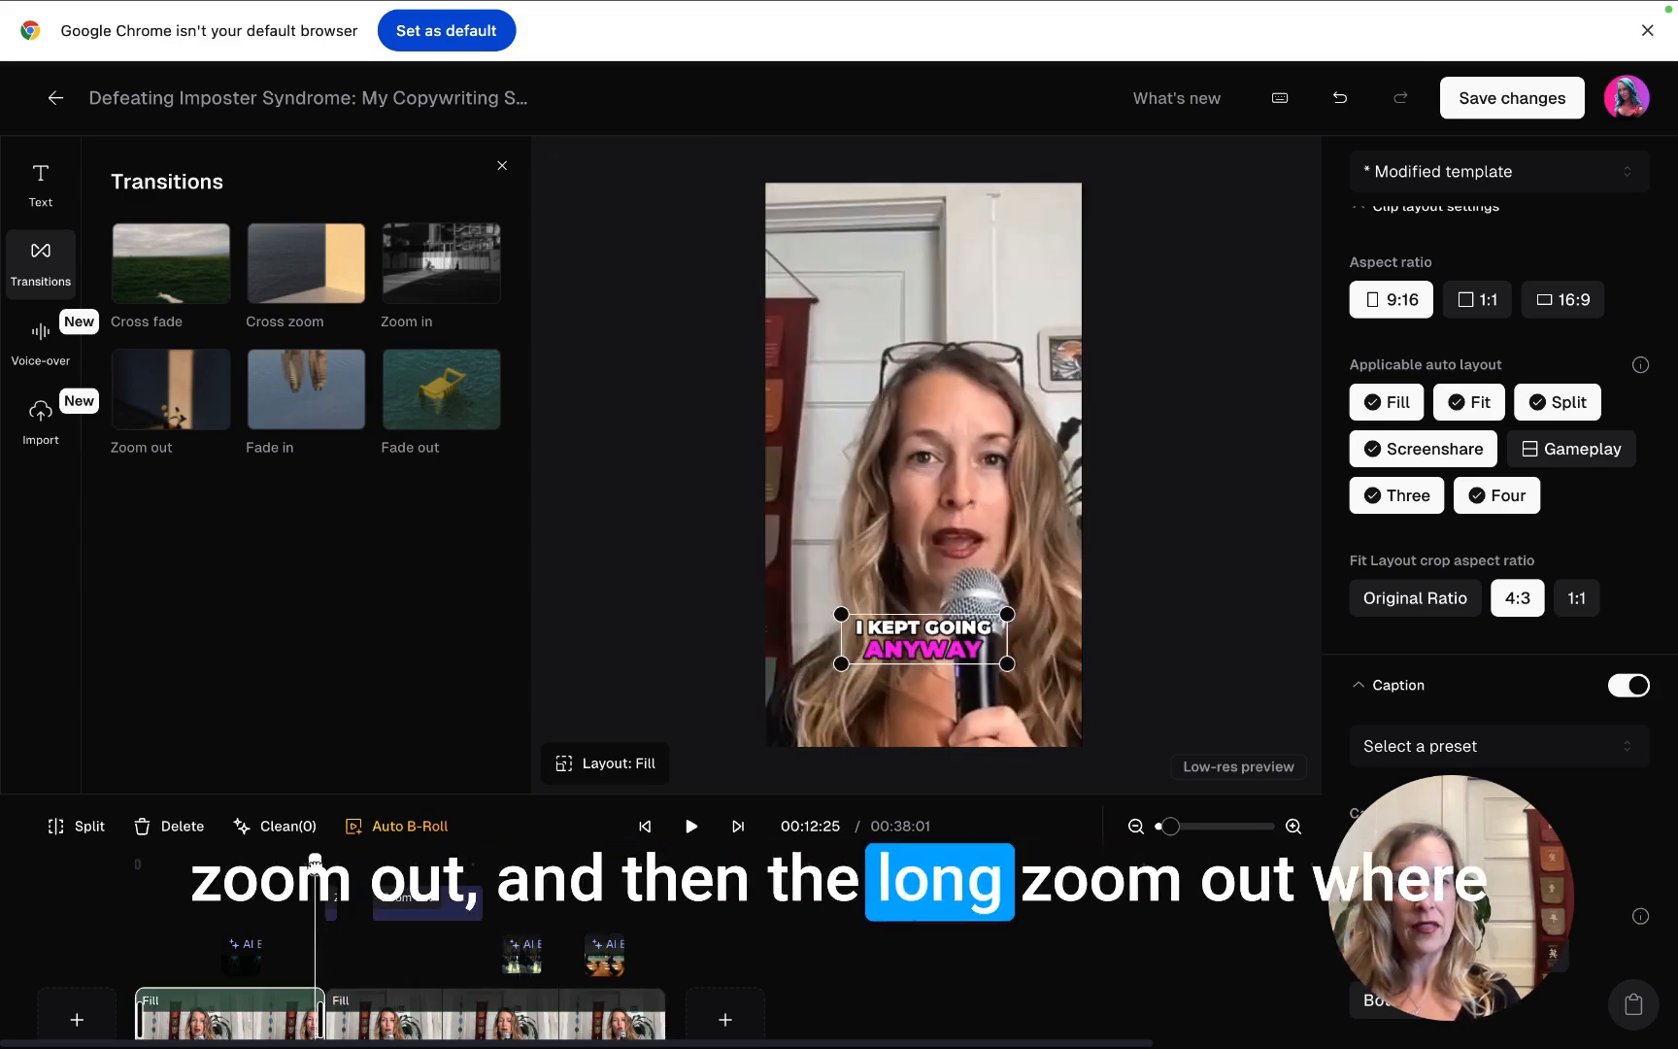
click(416, 903)
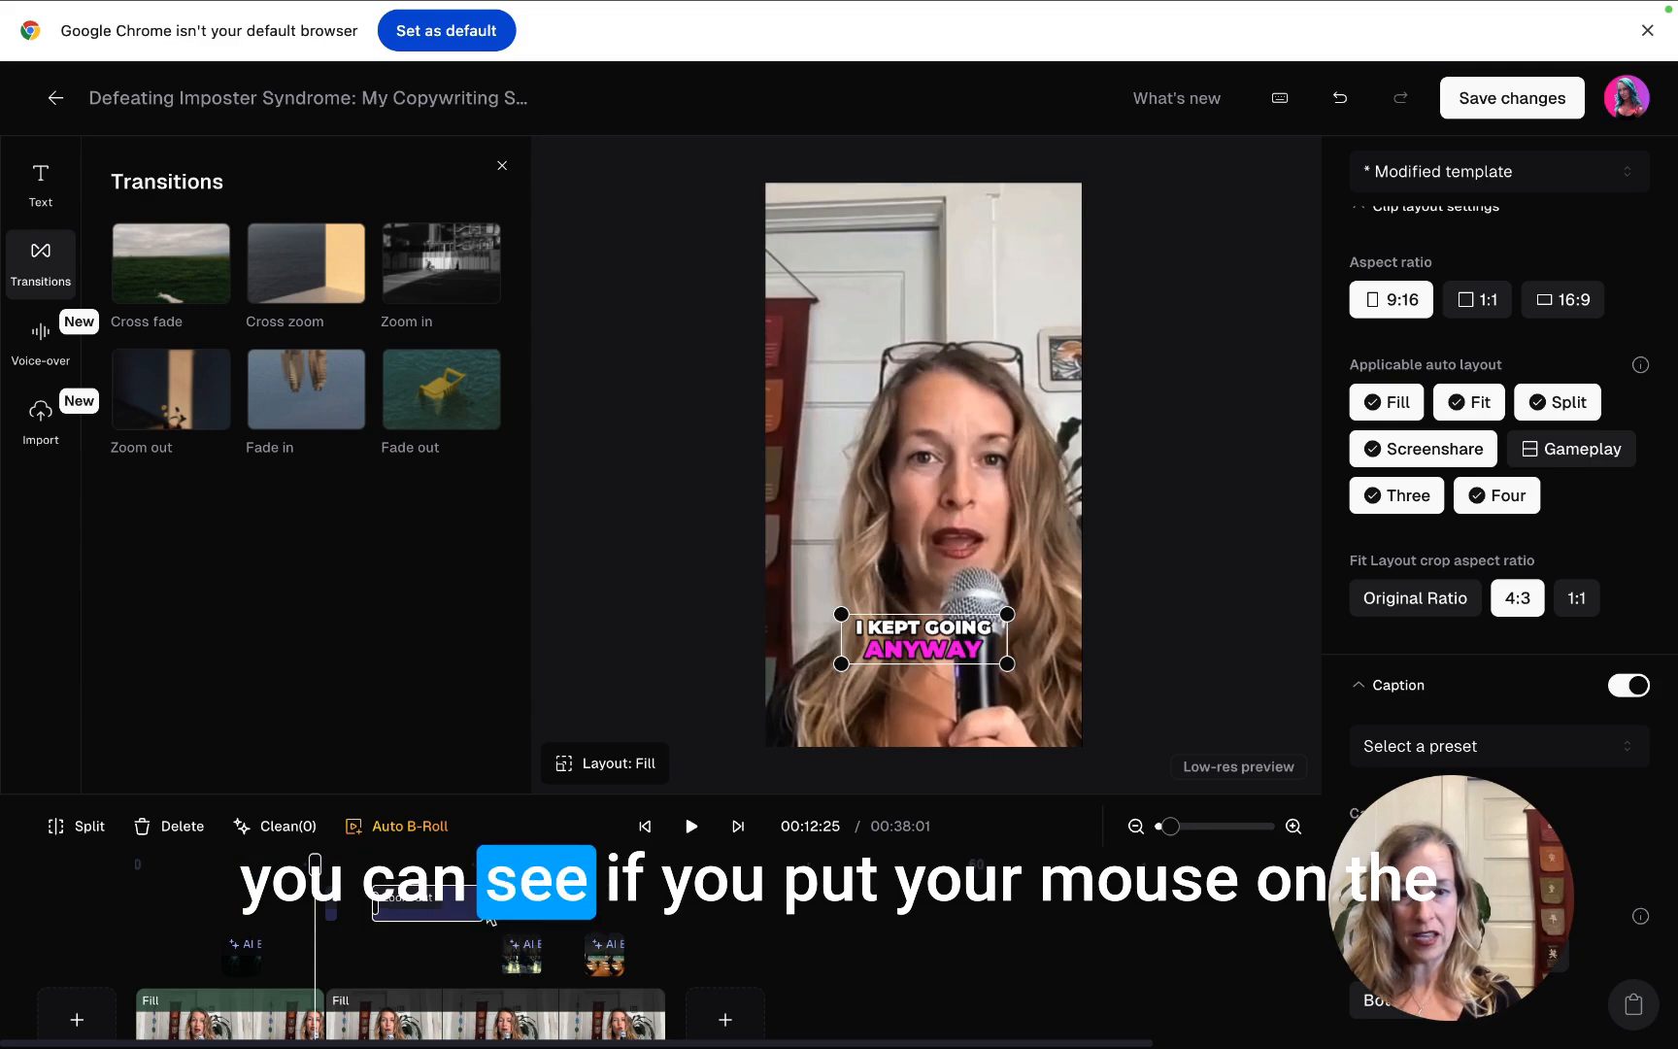
drag(480, 902, 483, 905)
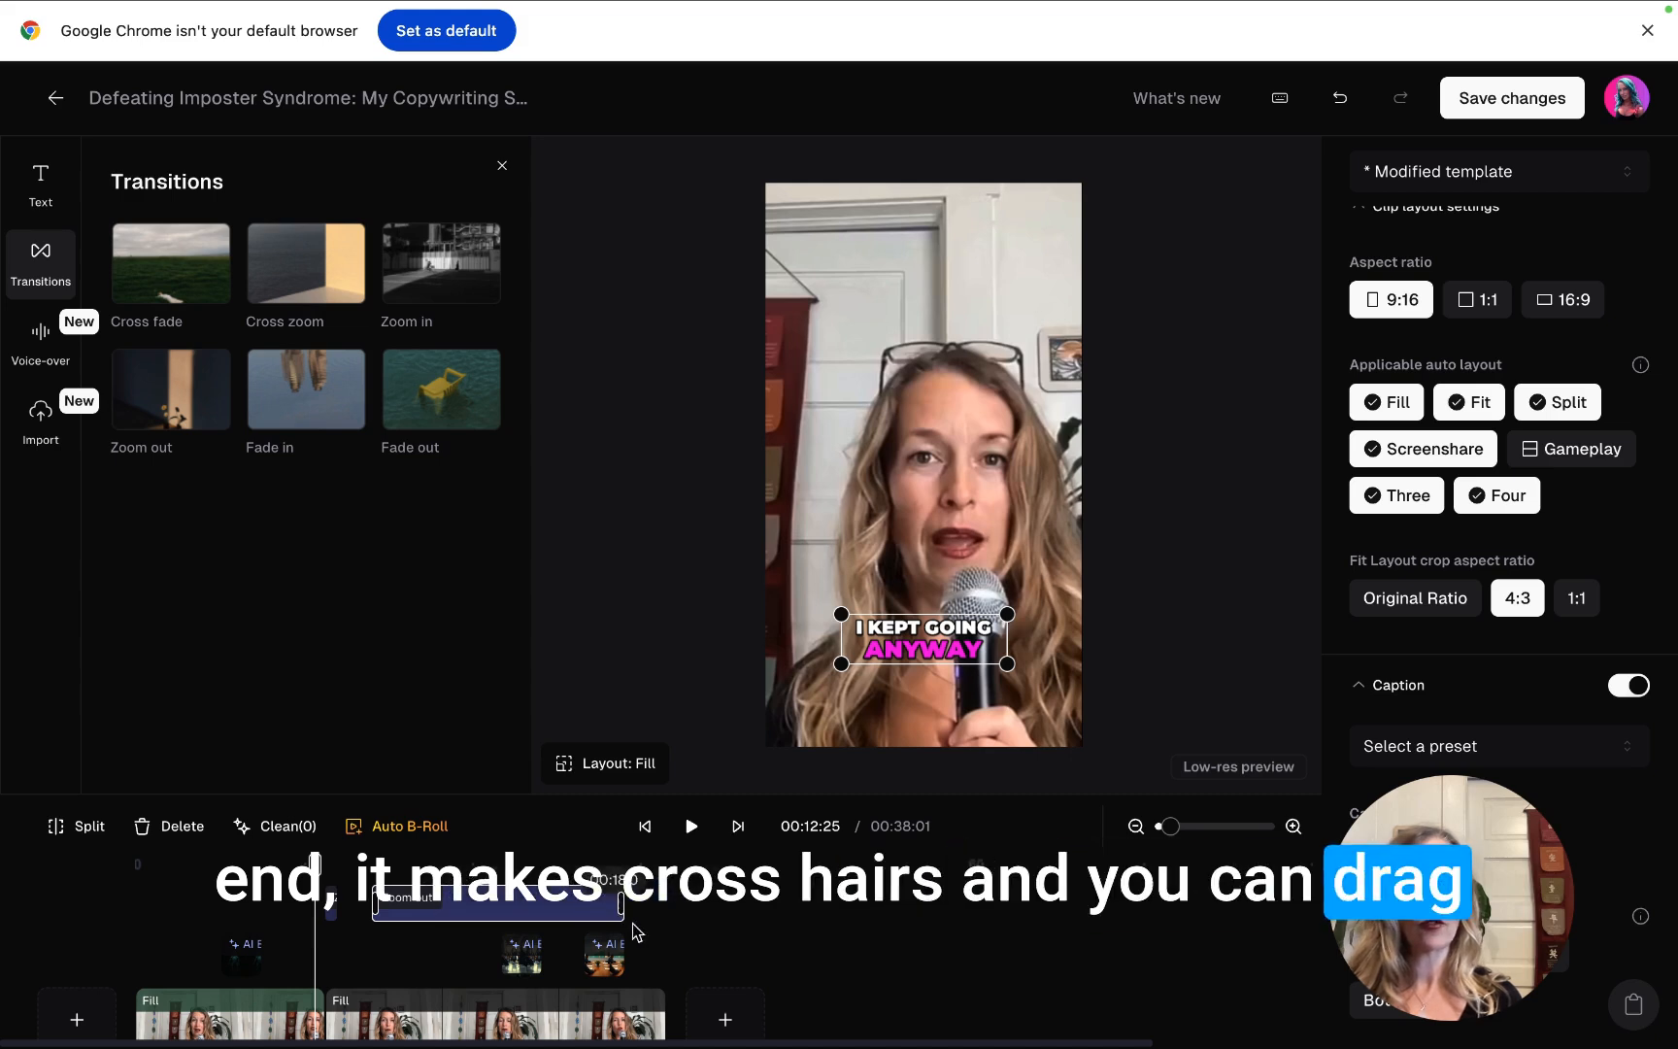
drag(611, 921, 858, 913)
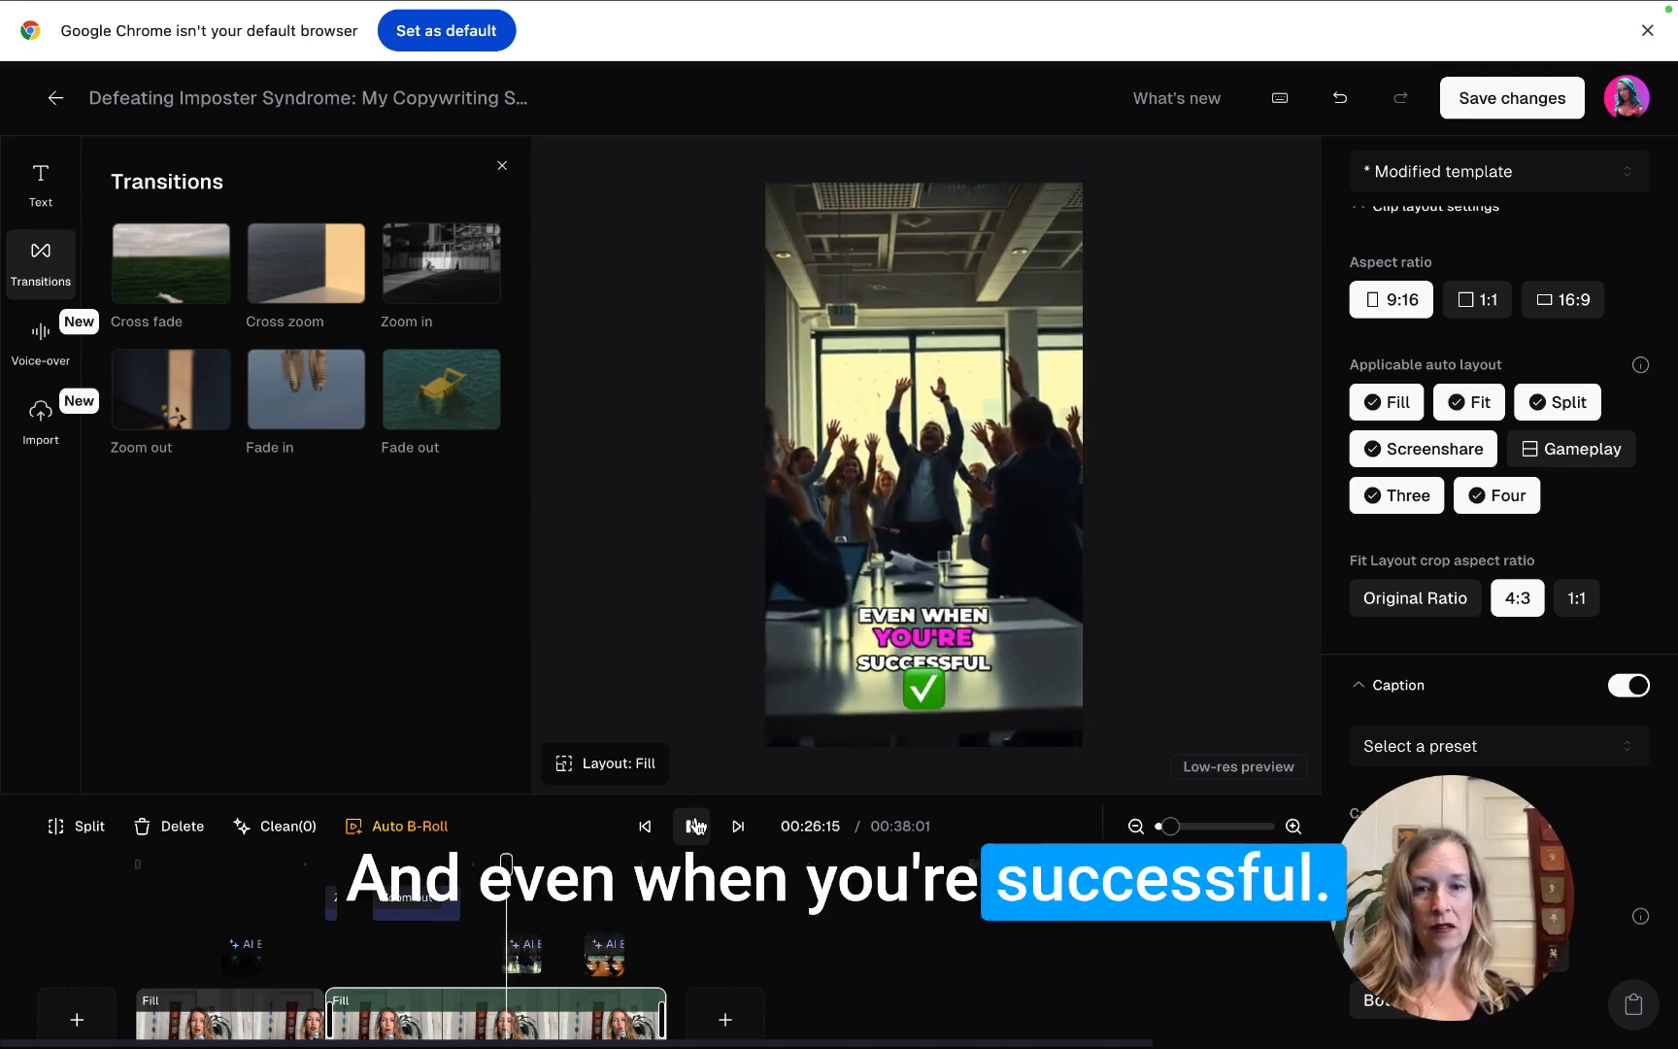
- Delete both the long and the short Zoom out transitions, and move the playhead back to 00:11:30
click(415, 896)
key(Delete)
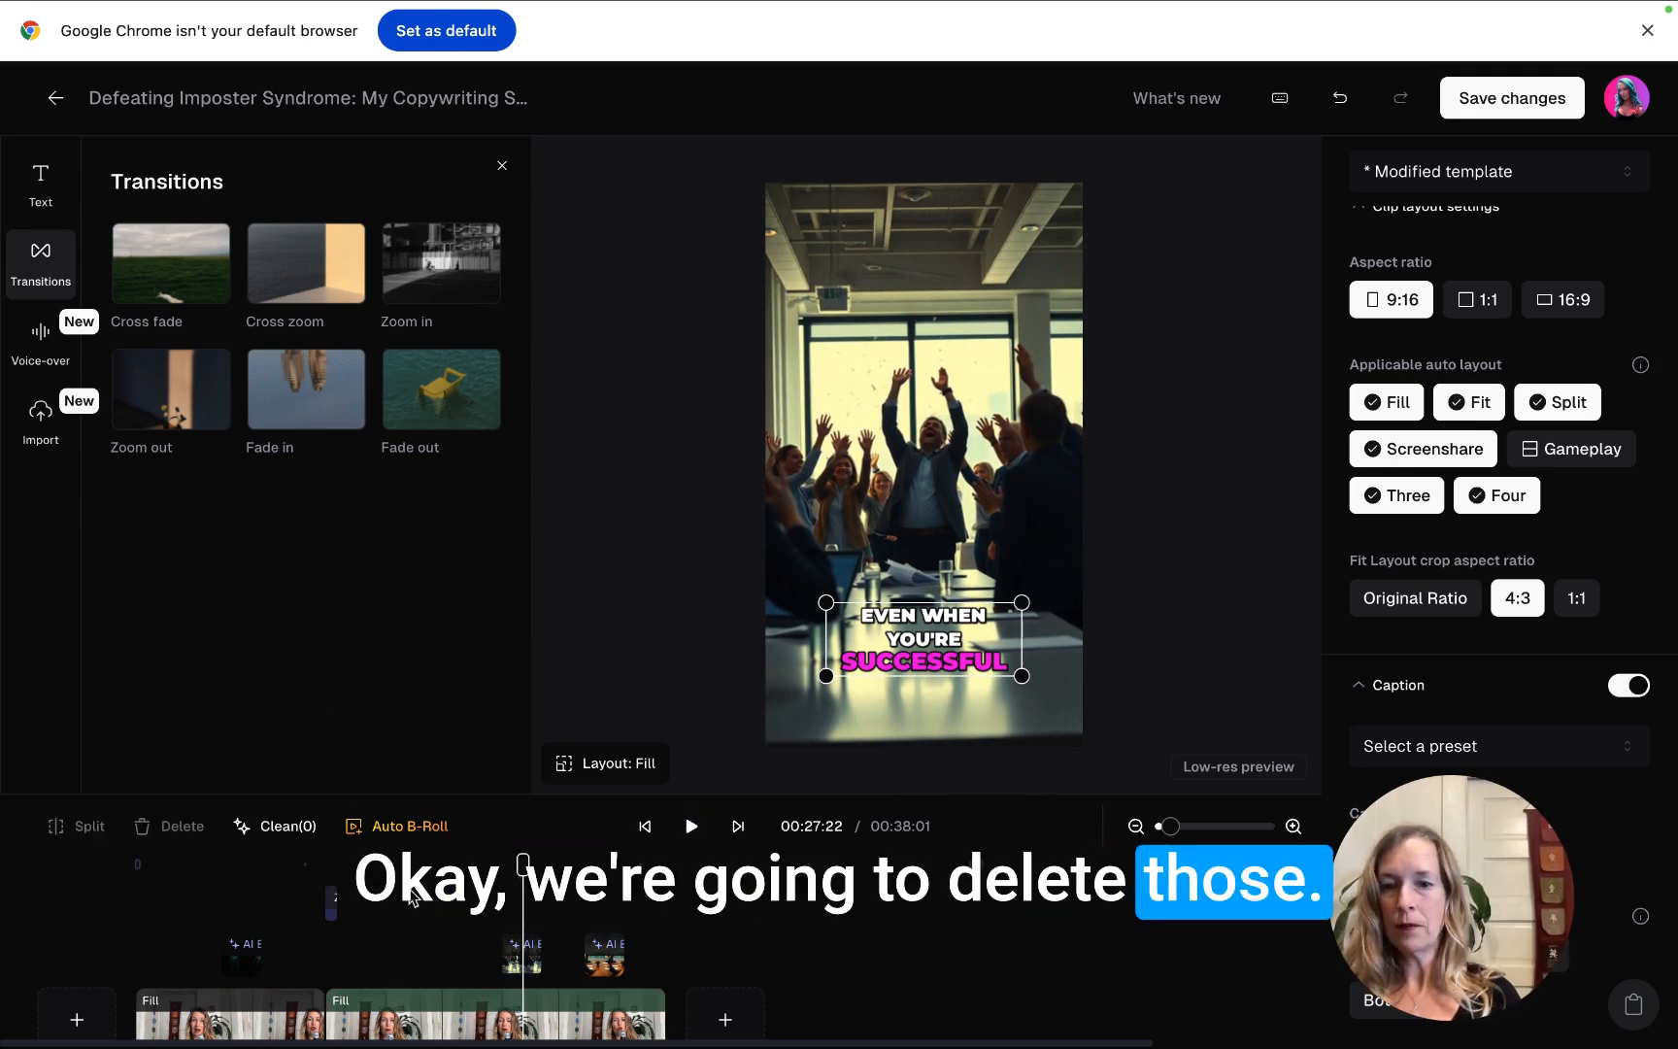
click(331, 899)
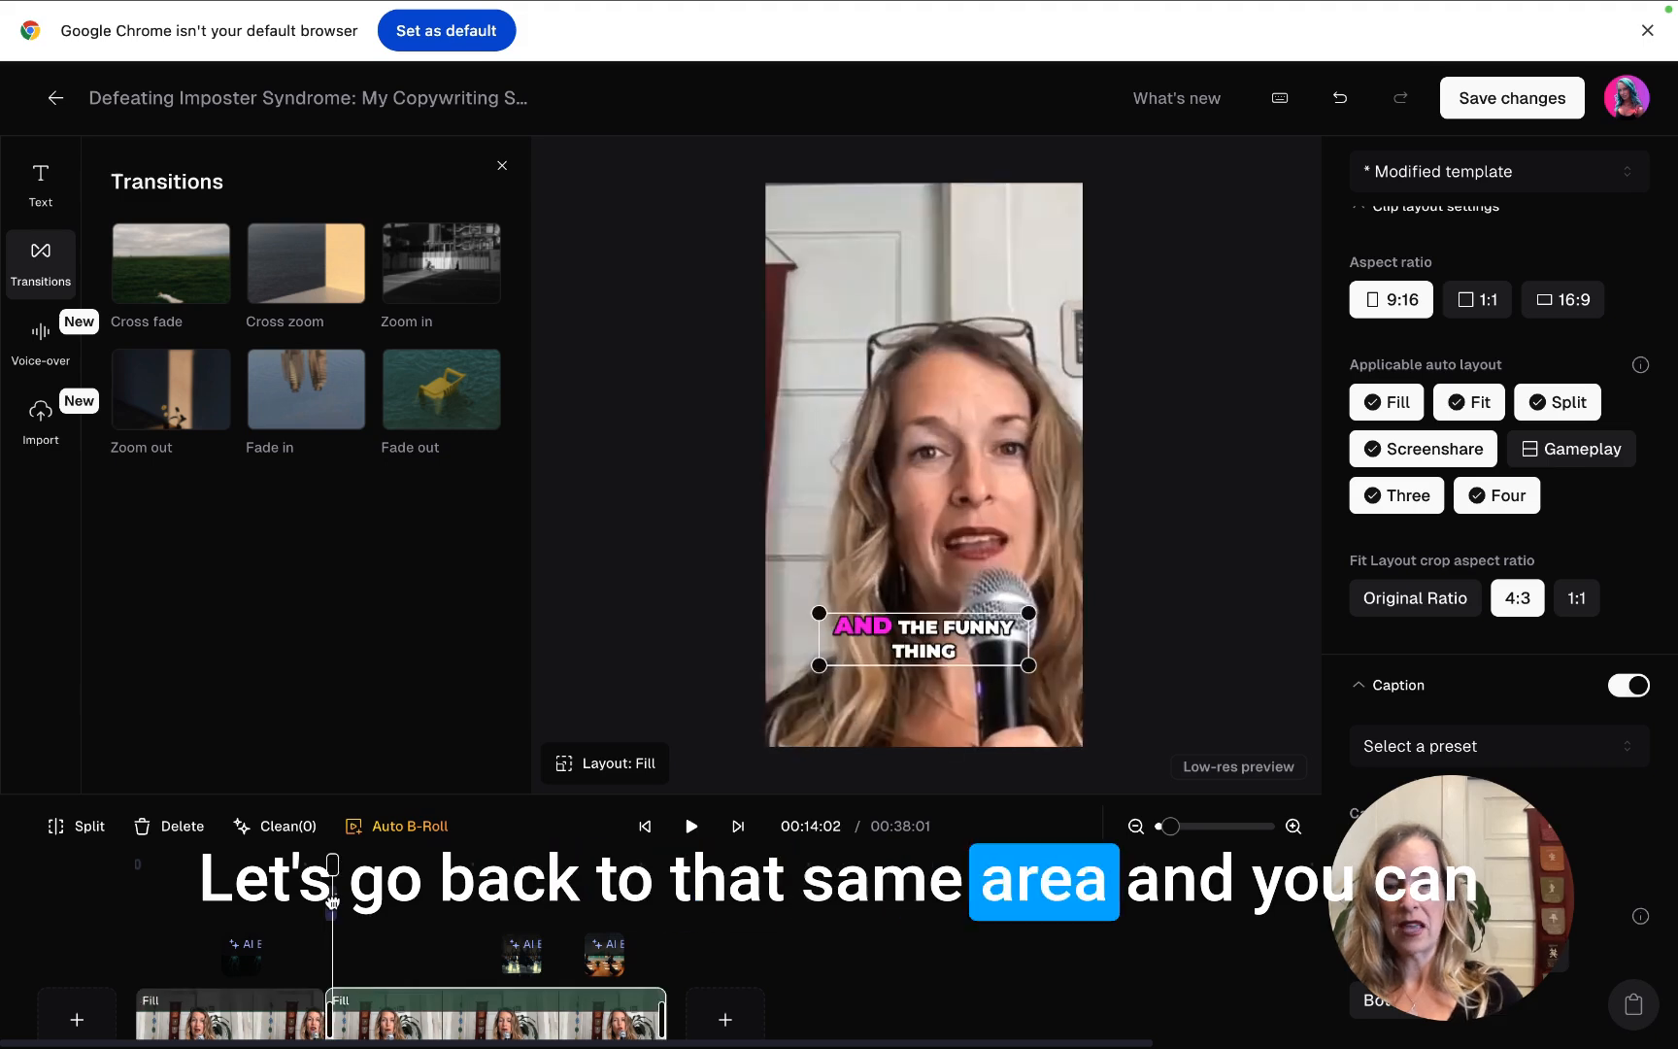
drag(333, 864, 303, 863)
click(330, 900)
key(Delete)
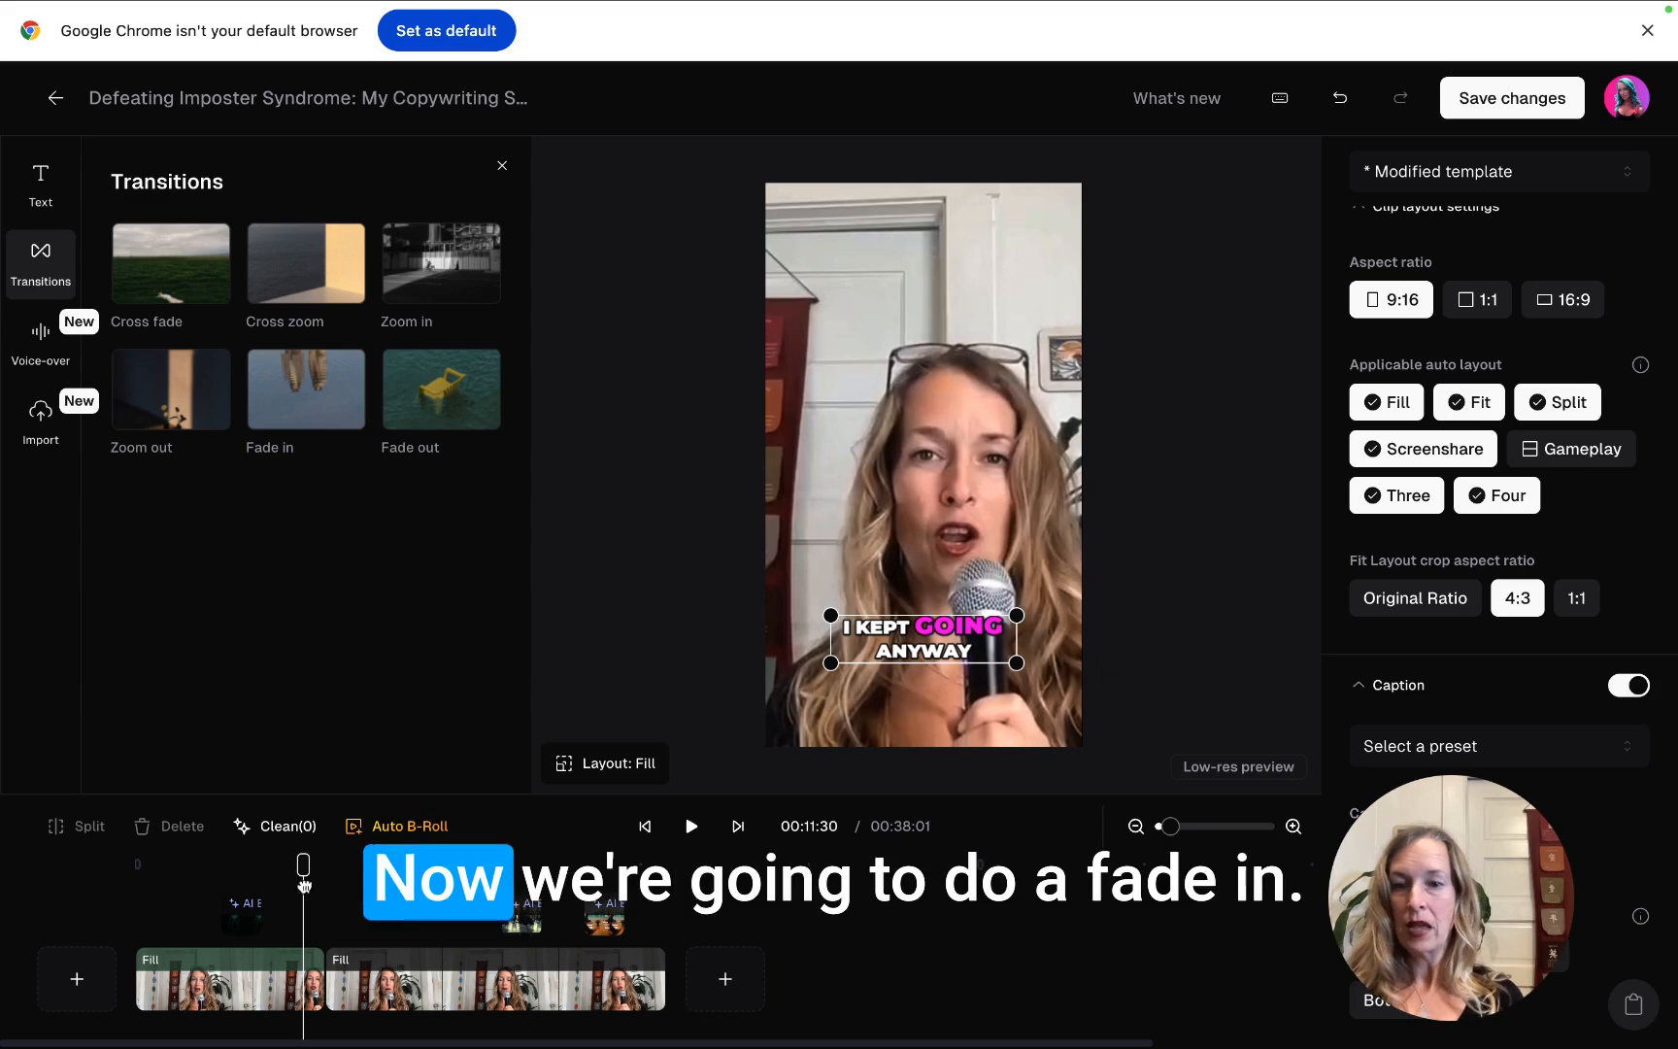
- Add a short Fade in transition at 00:11:30 and preview it
click(339, 405)
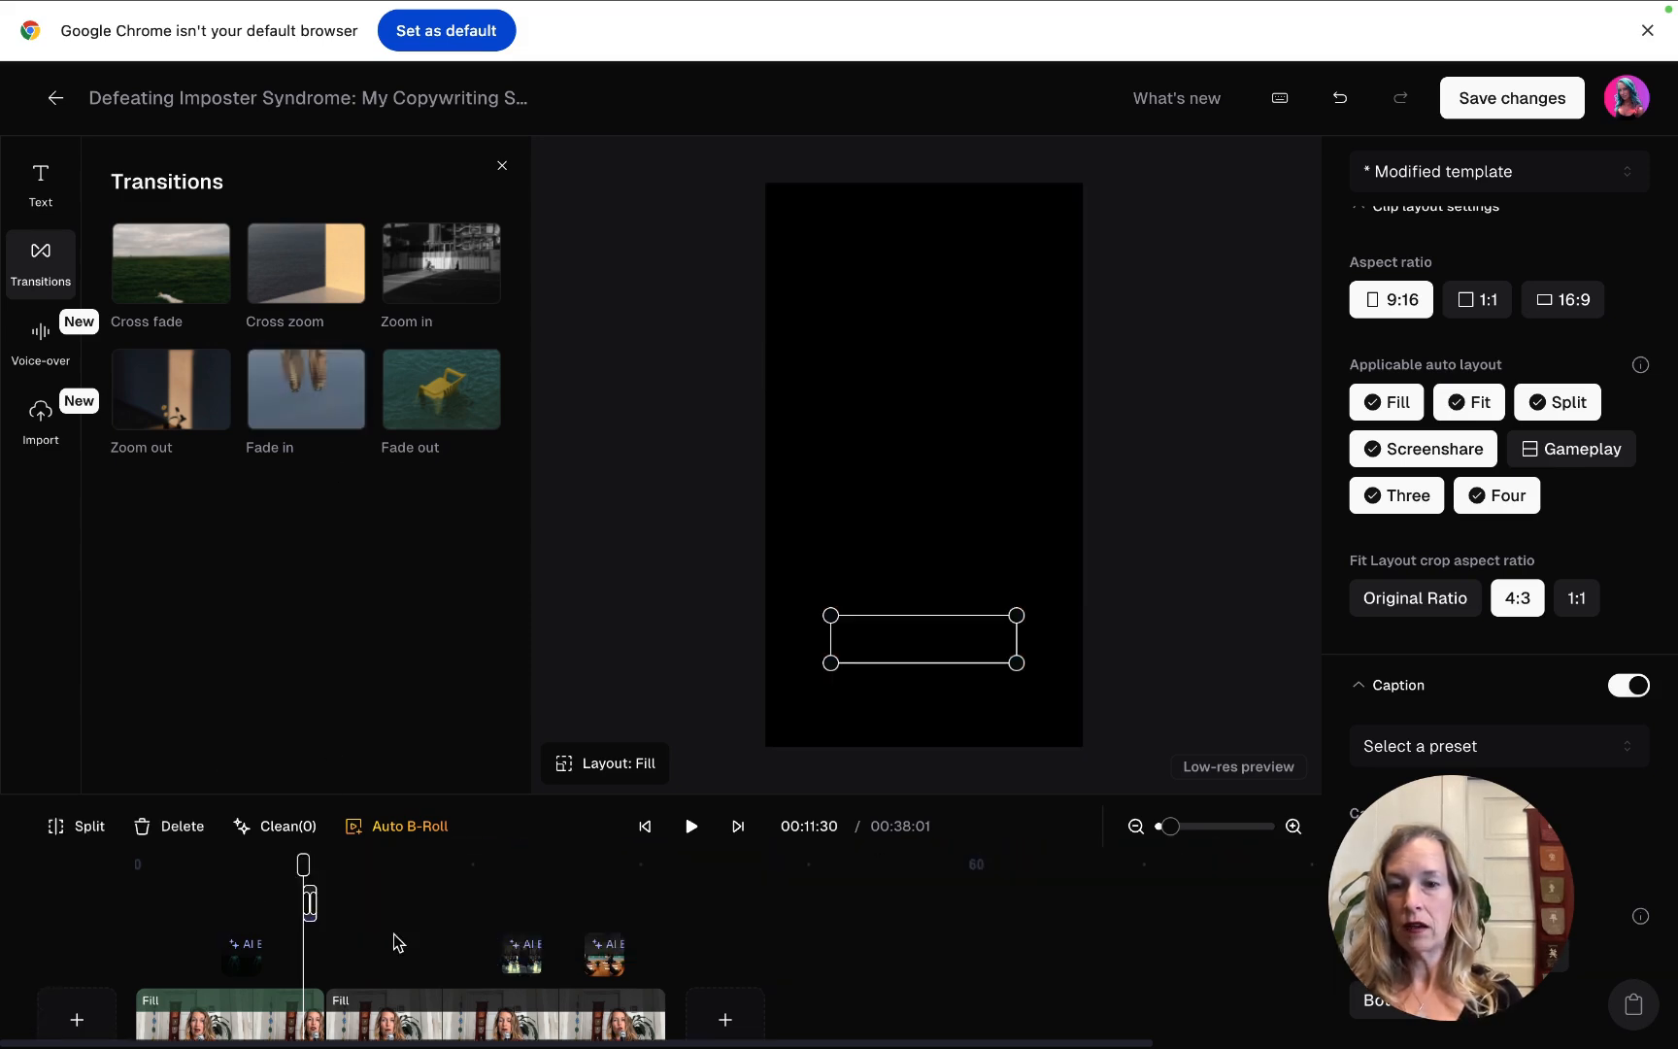
drag(328, 902, 312, 905)
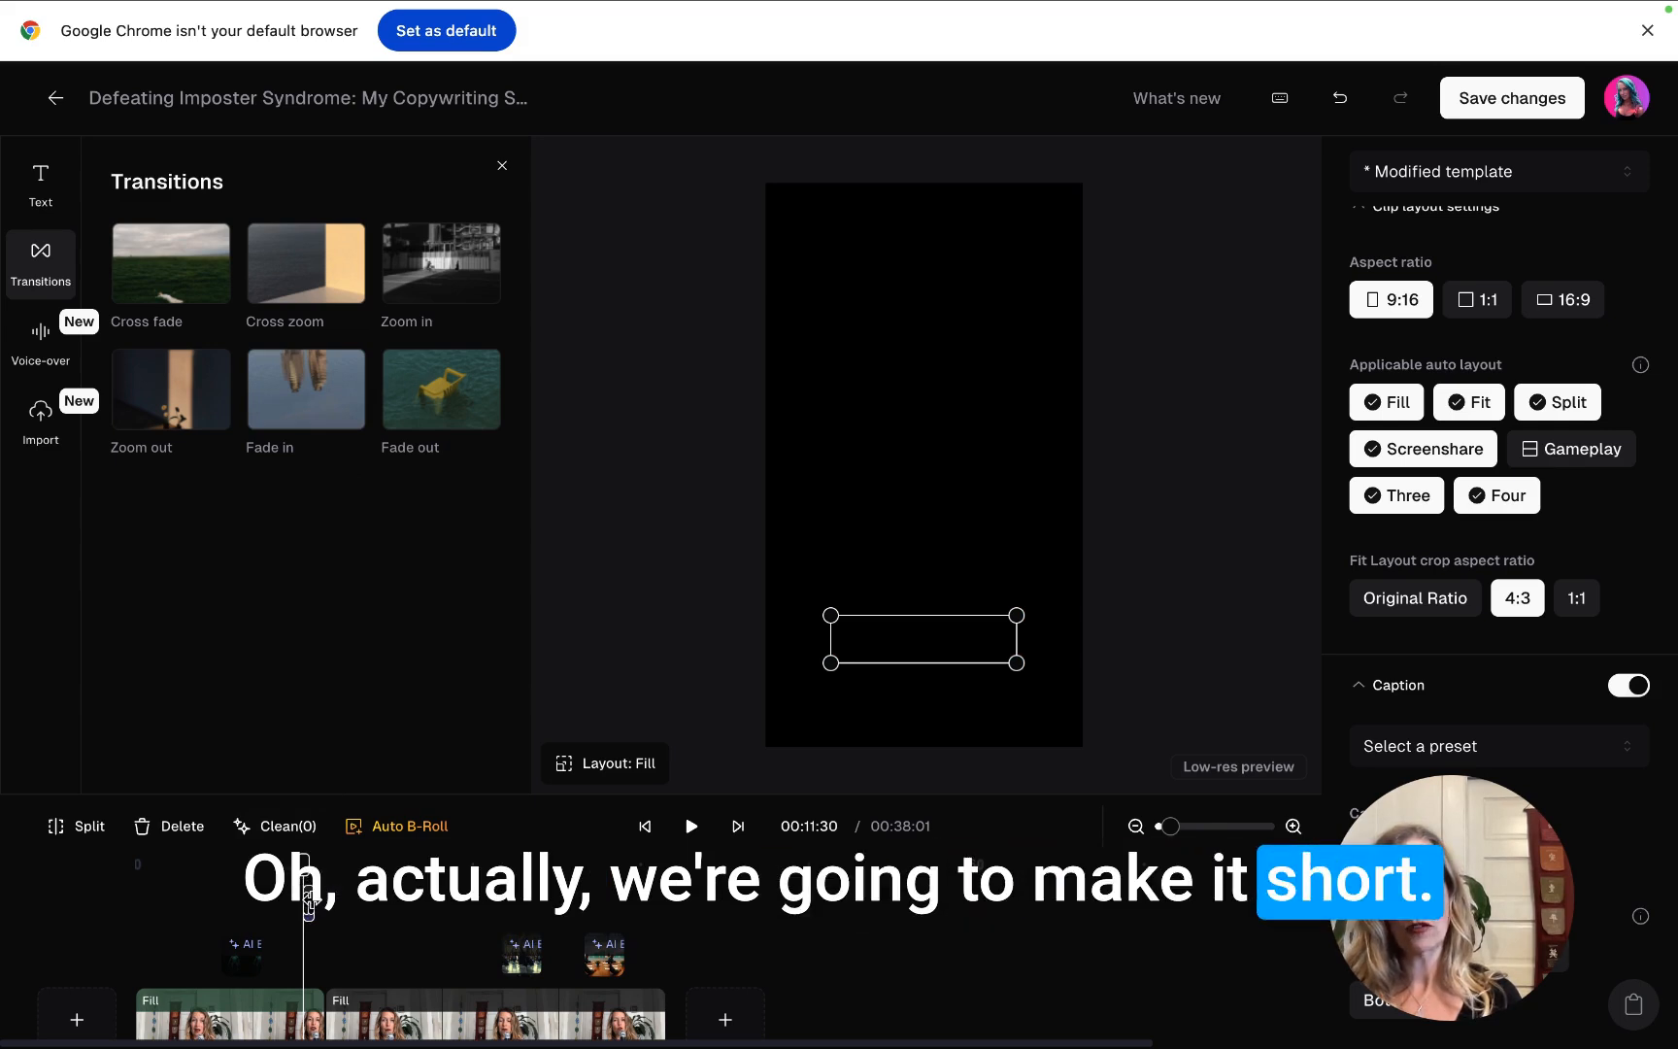
click(690, 825)
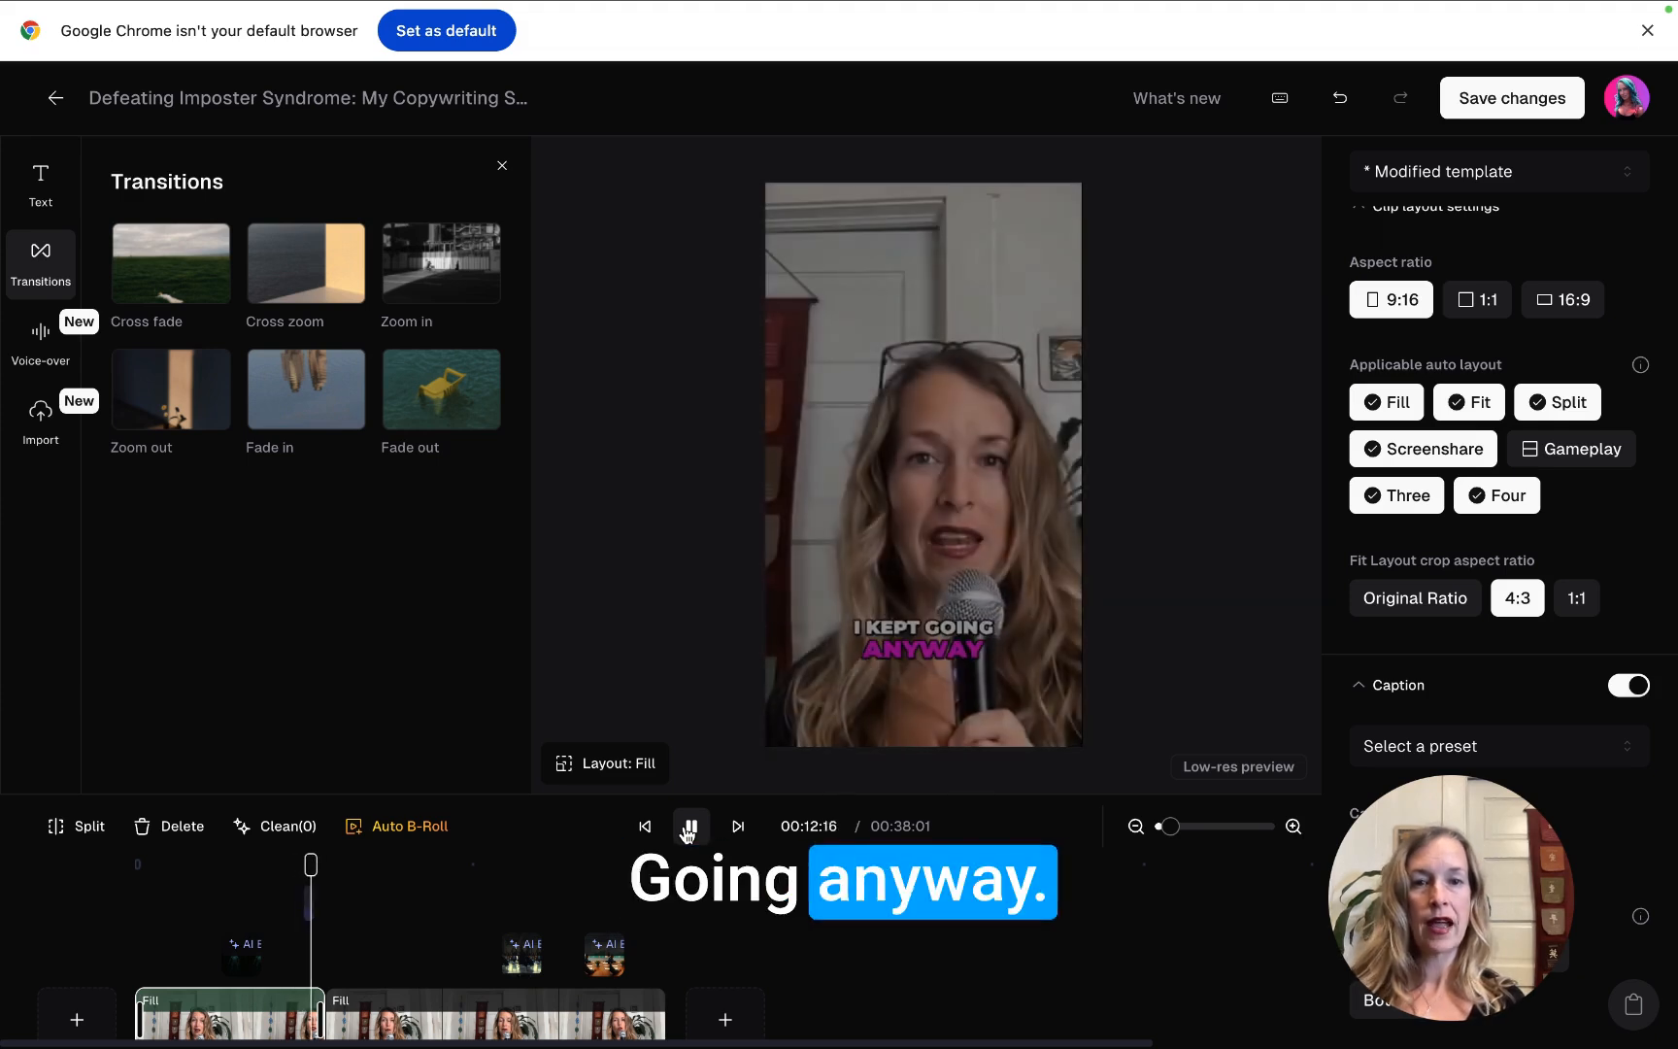
click(691, 827)
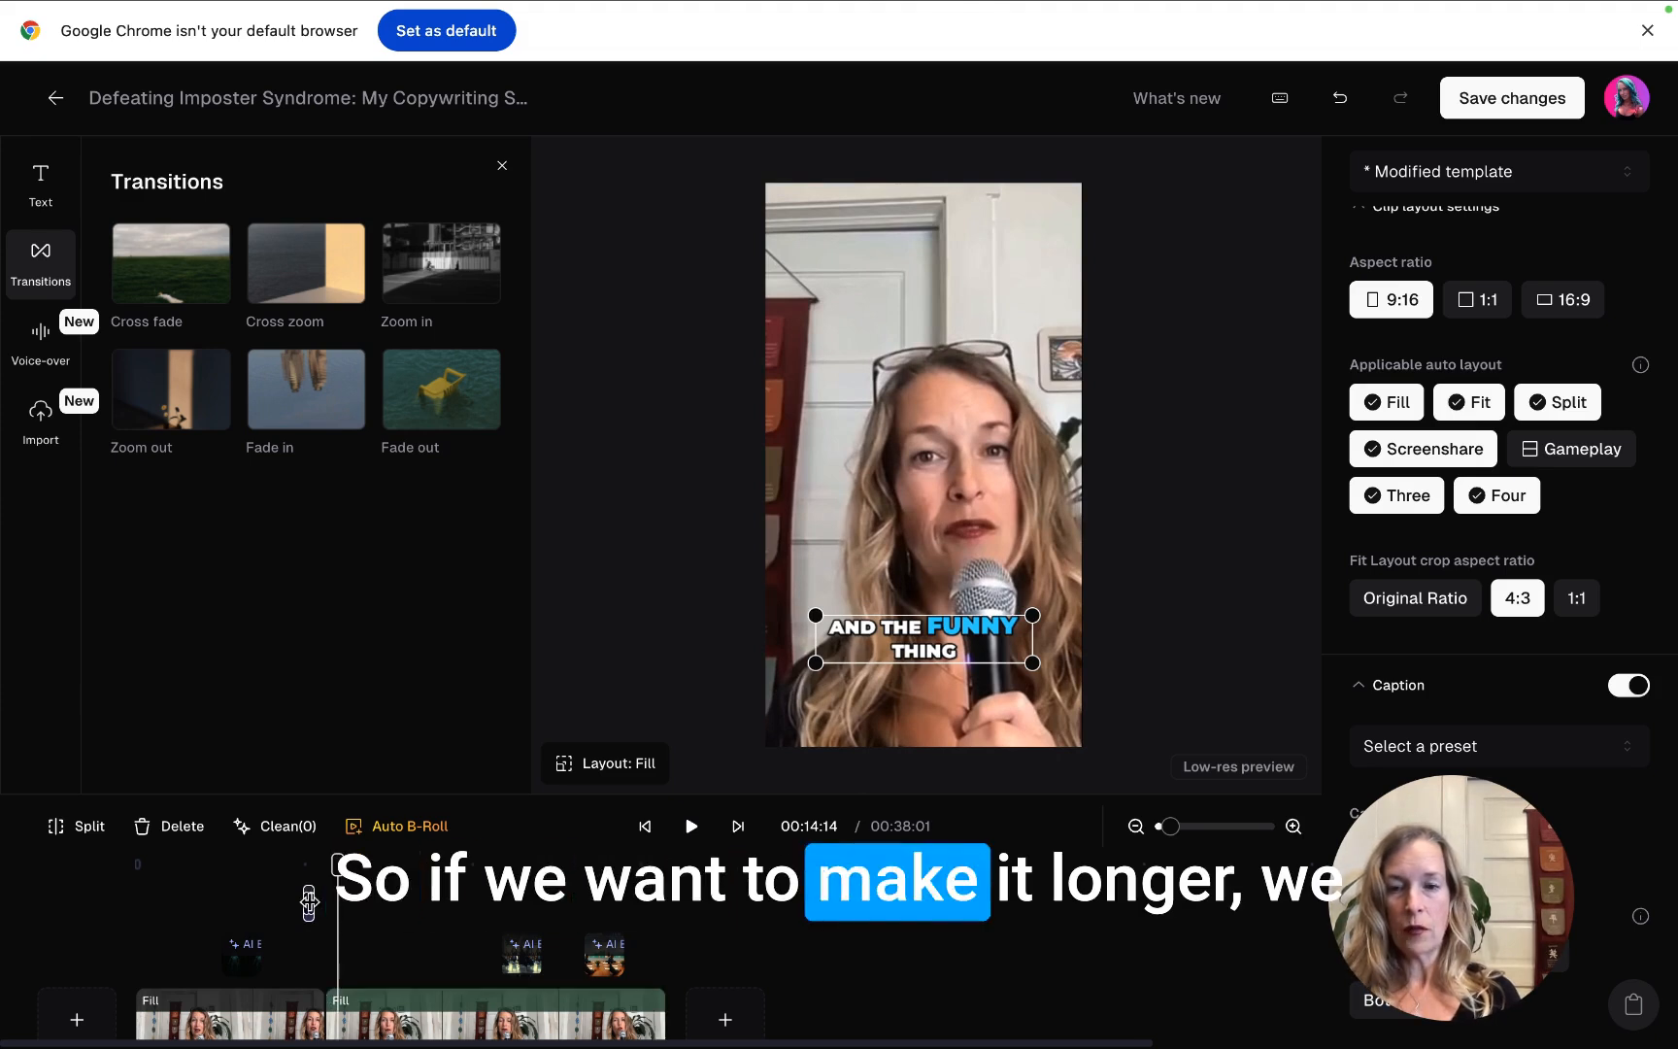
- Stretch the Fade in block well into the second segment and play the clip from 00:11:08
drag(310, 903, 450, 897)
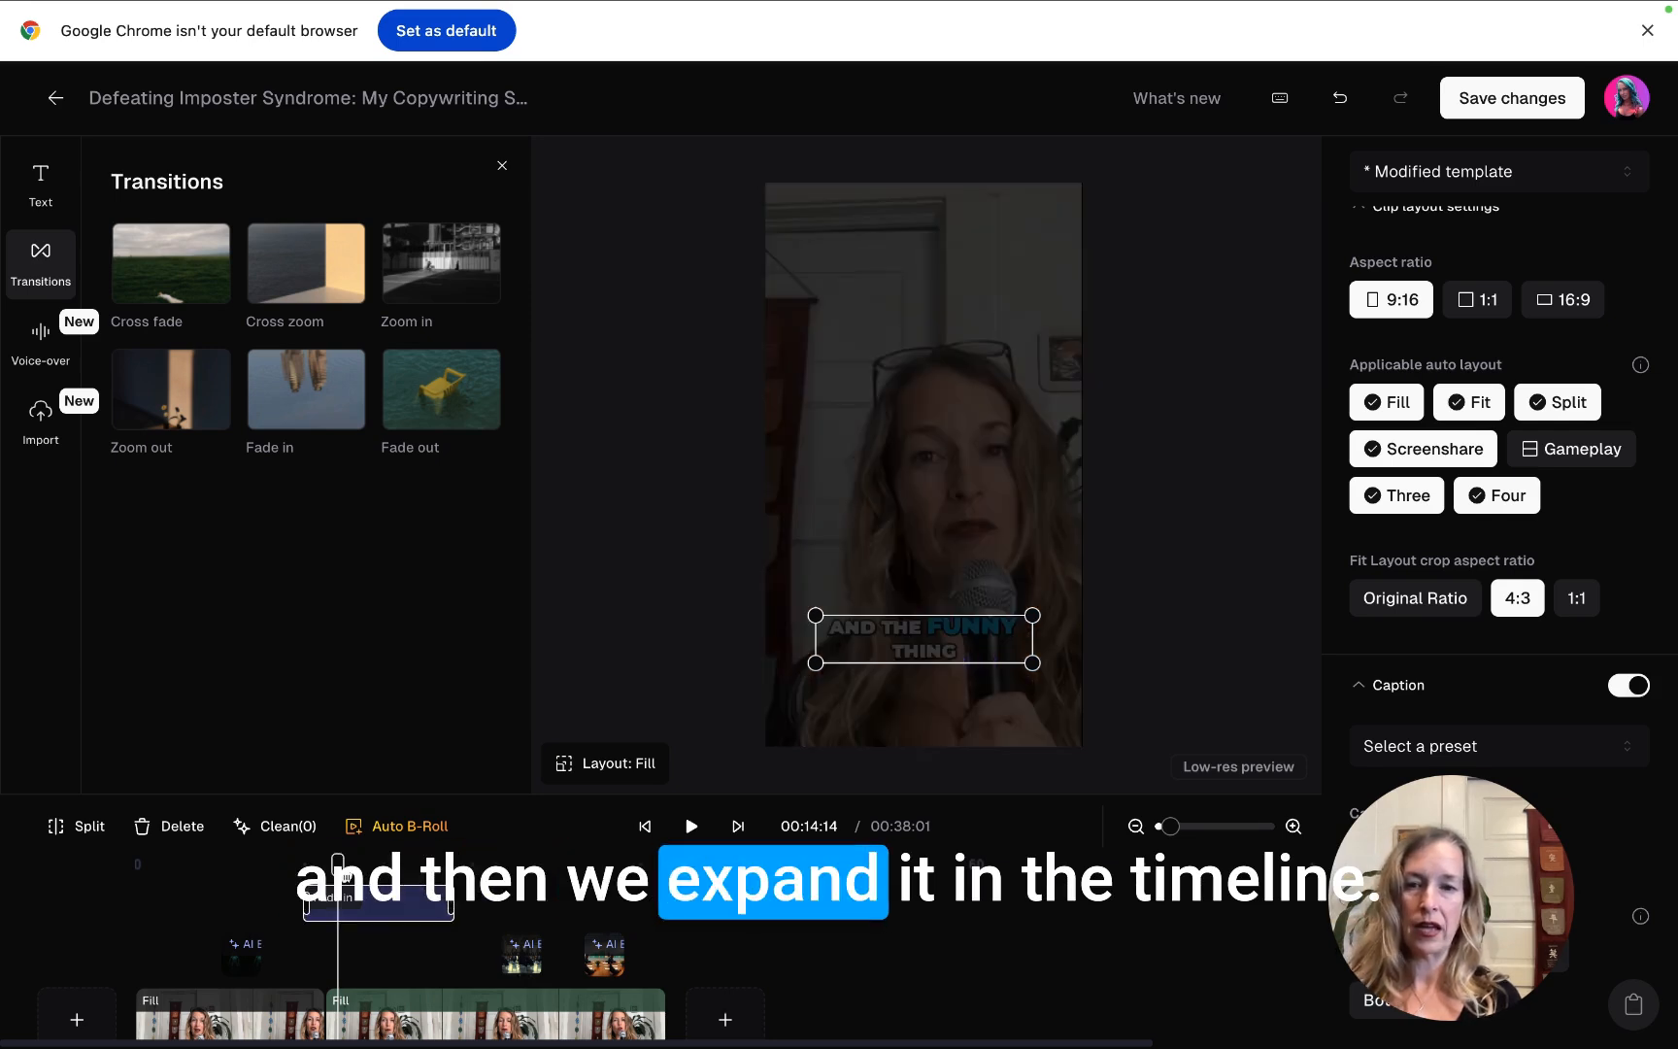
drag(337, 863, 294, 863)
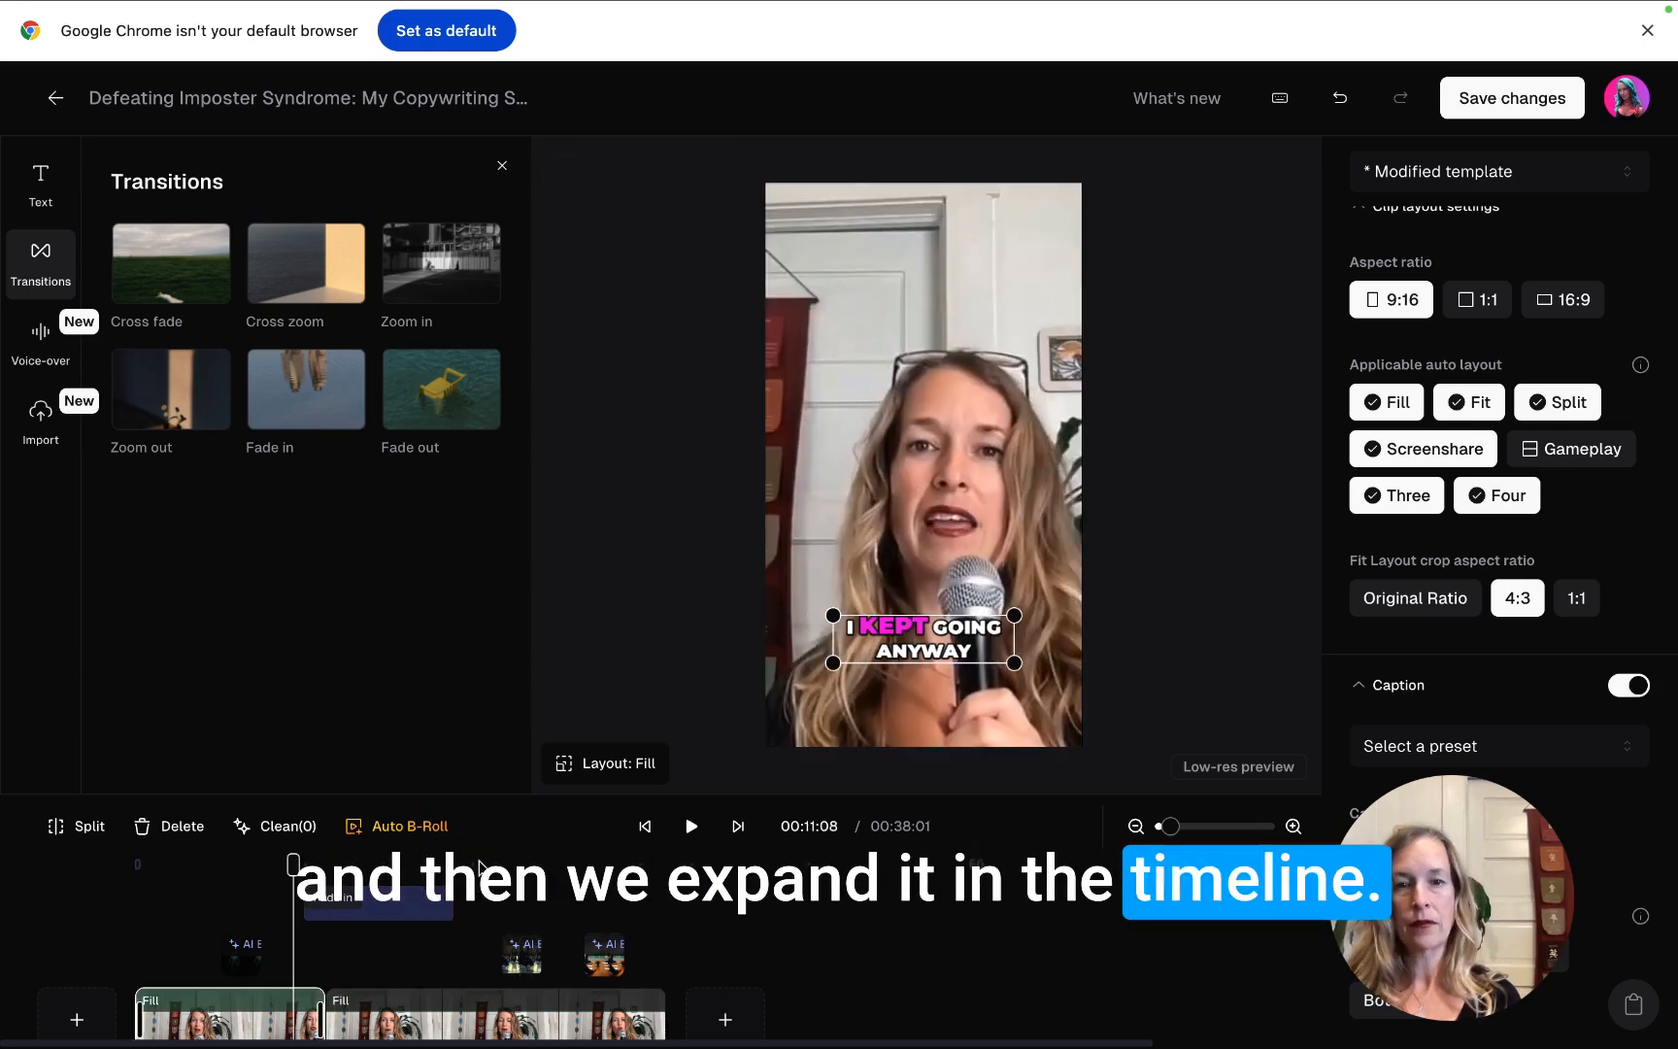
click(692, 827)
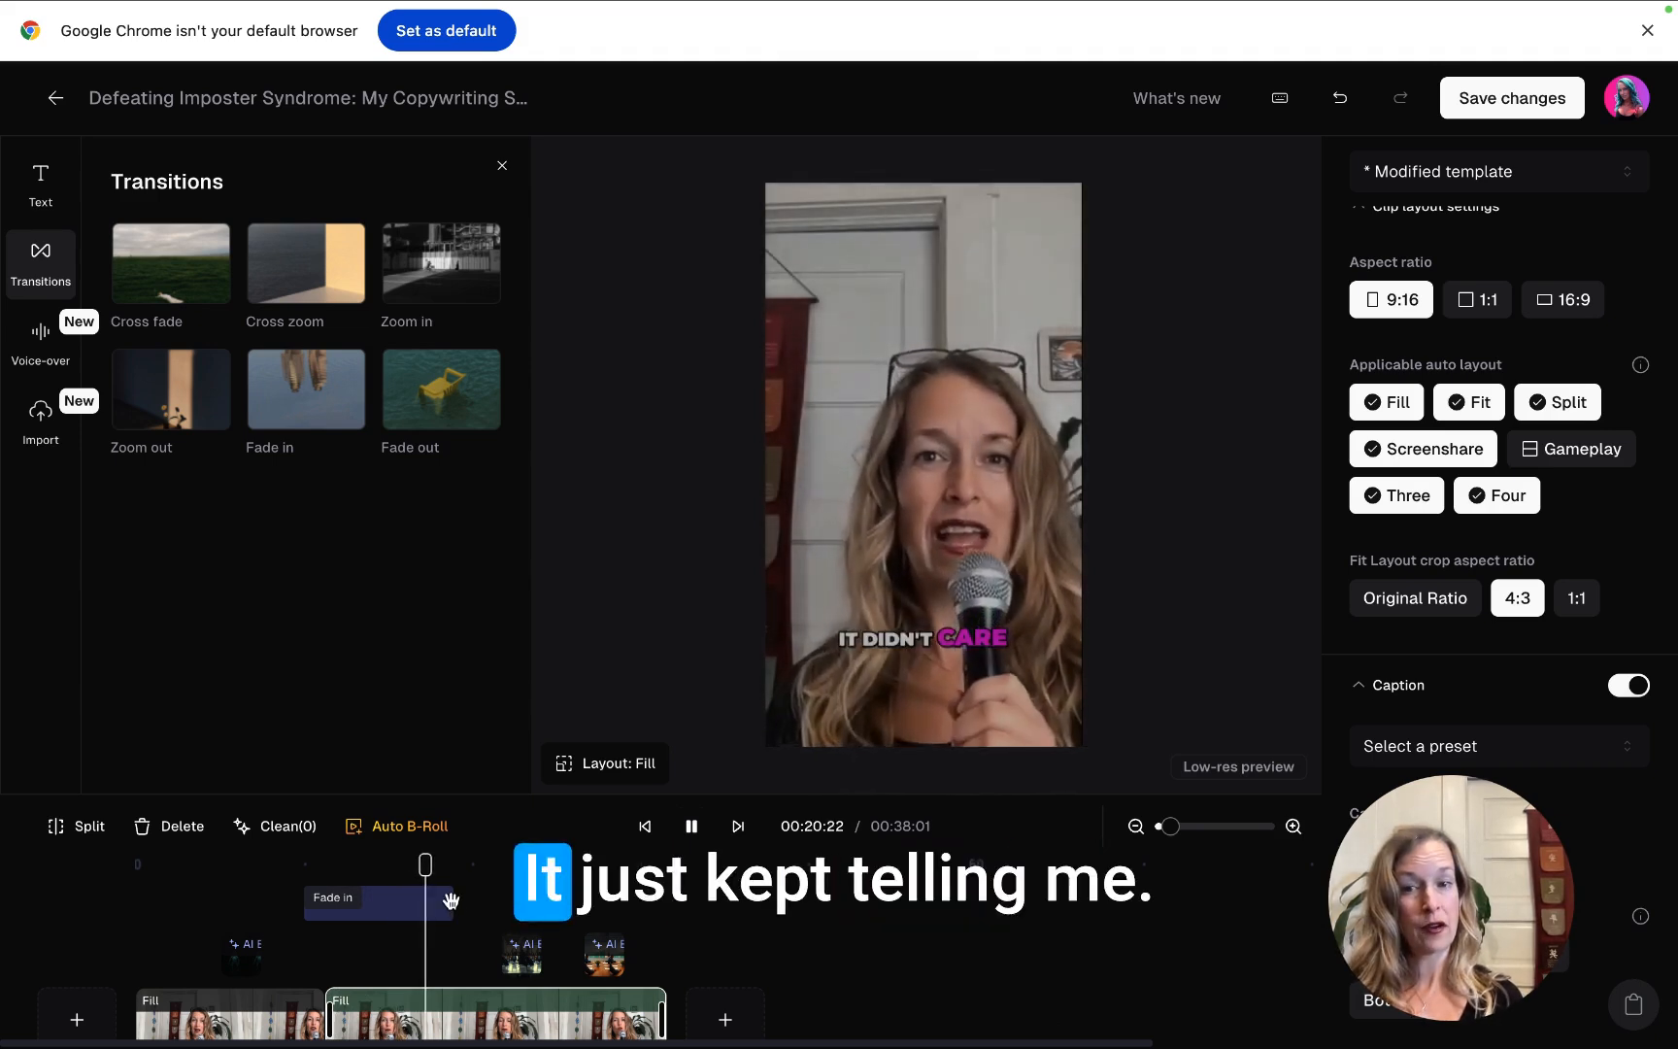
click(690, 827)
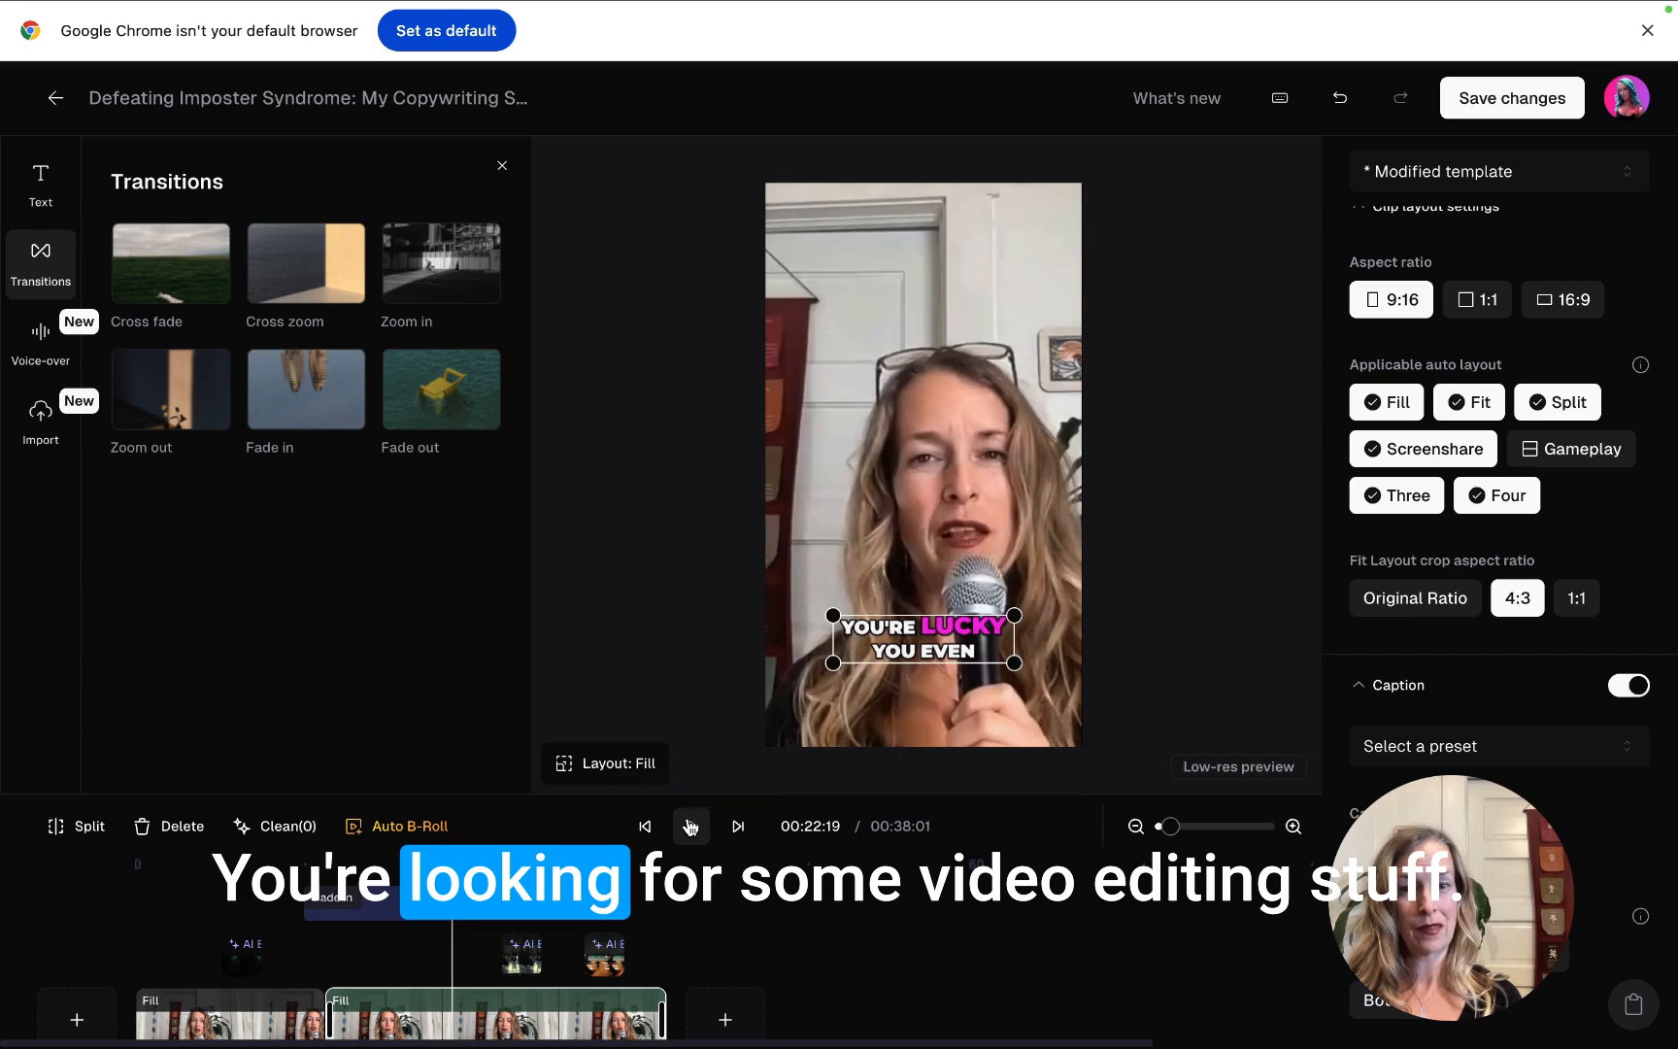
- Shorten the Fade in block to a medium length ending just past the split, and play it from 00:11:26
click(417, 901)
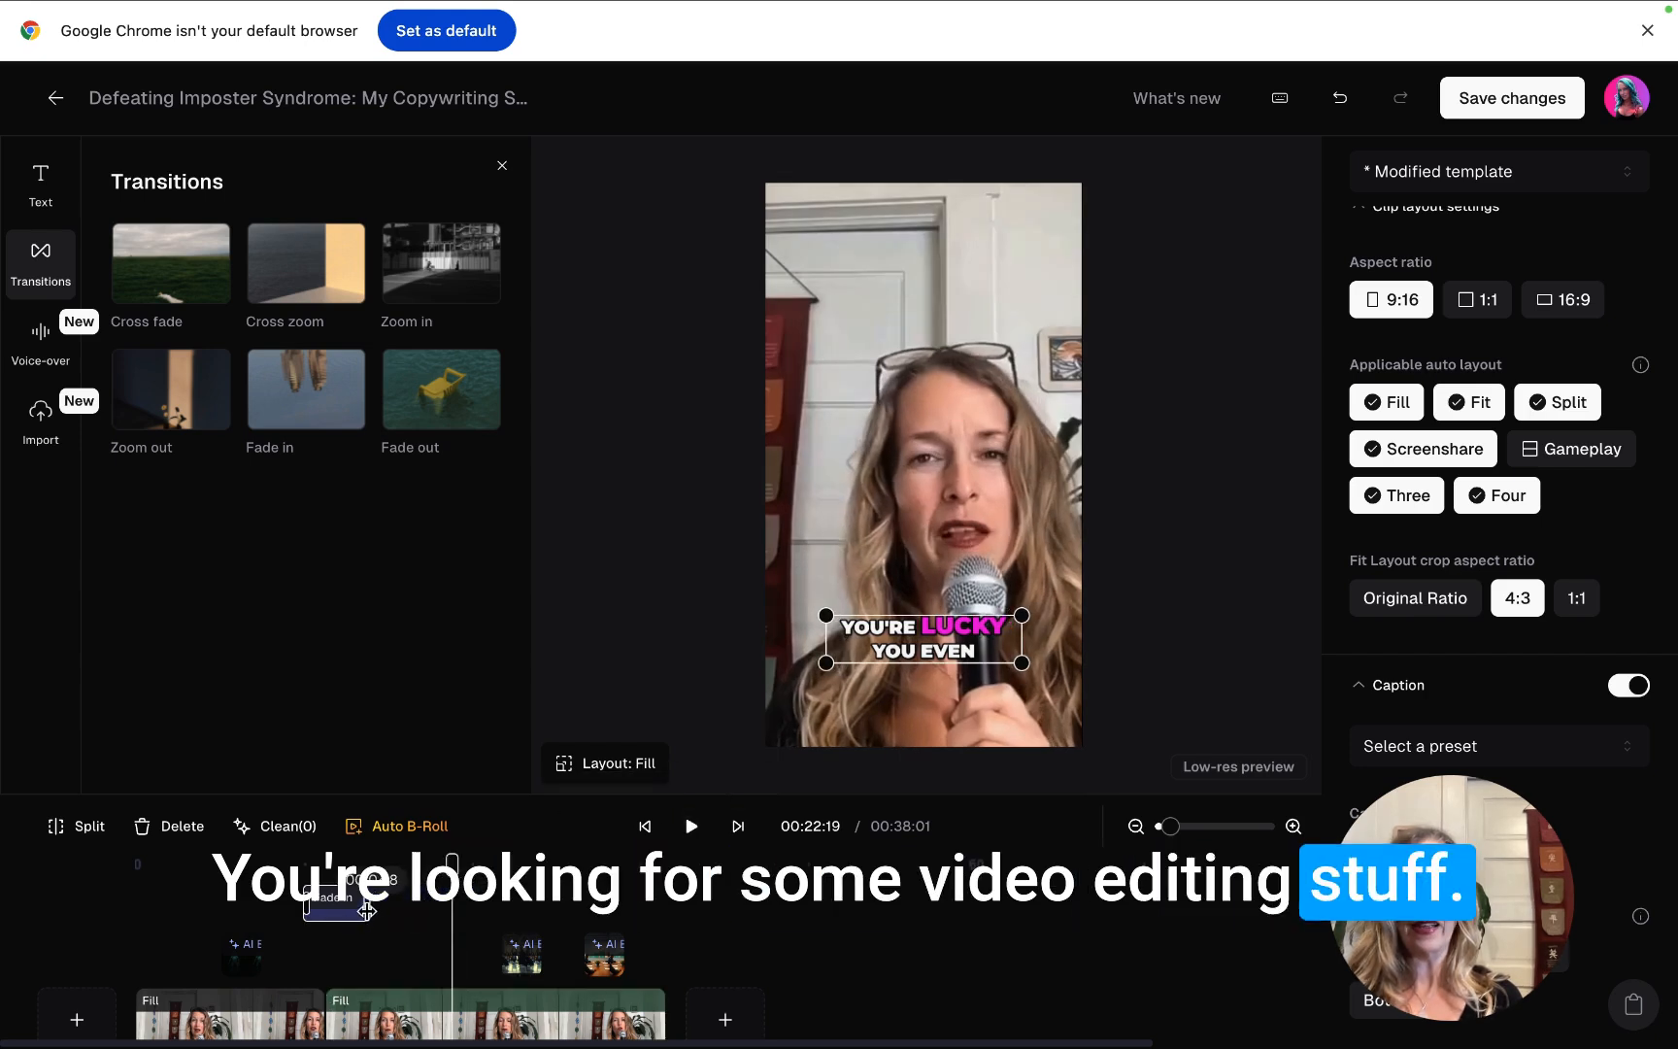
drag(451, 864, 301, 864)
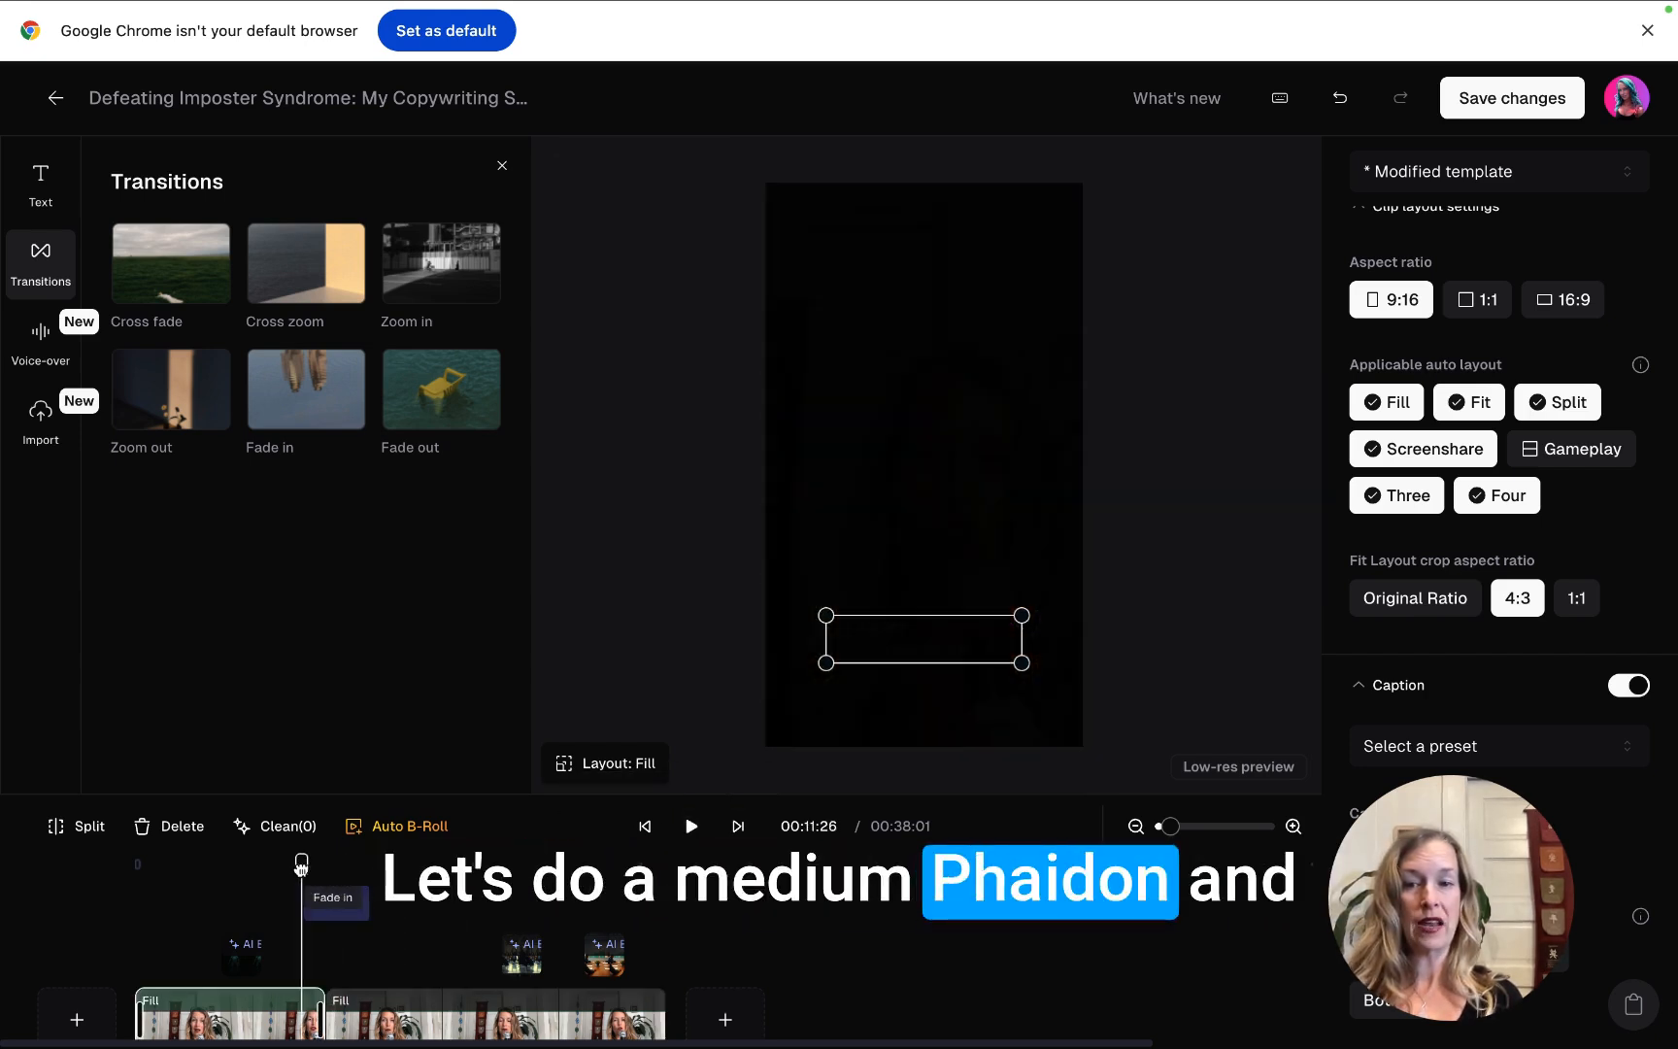
click(690, 825)
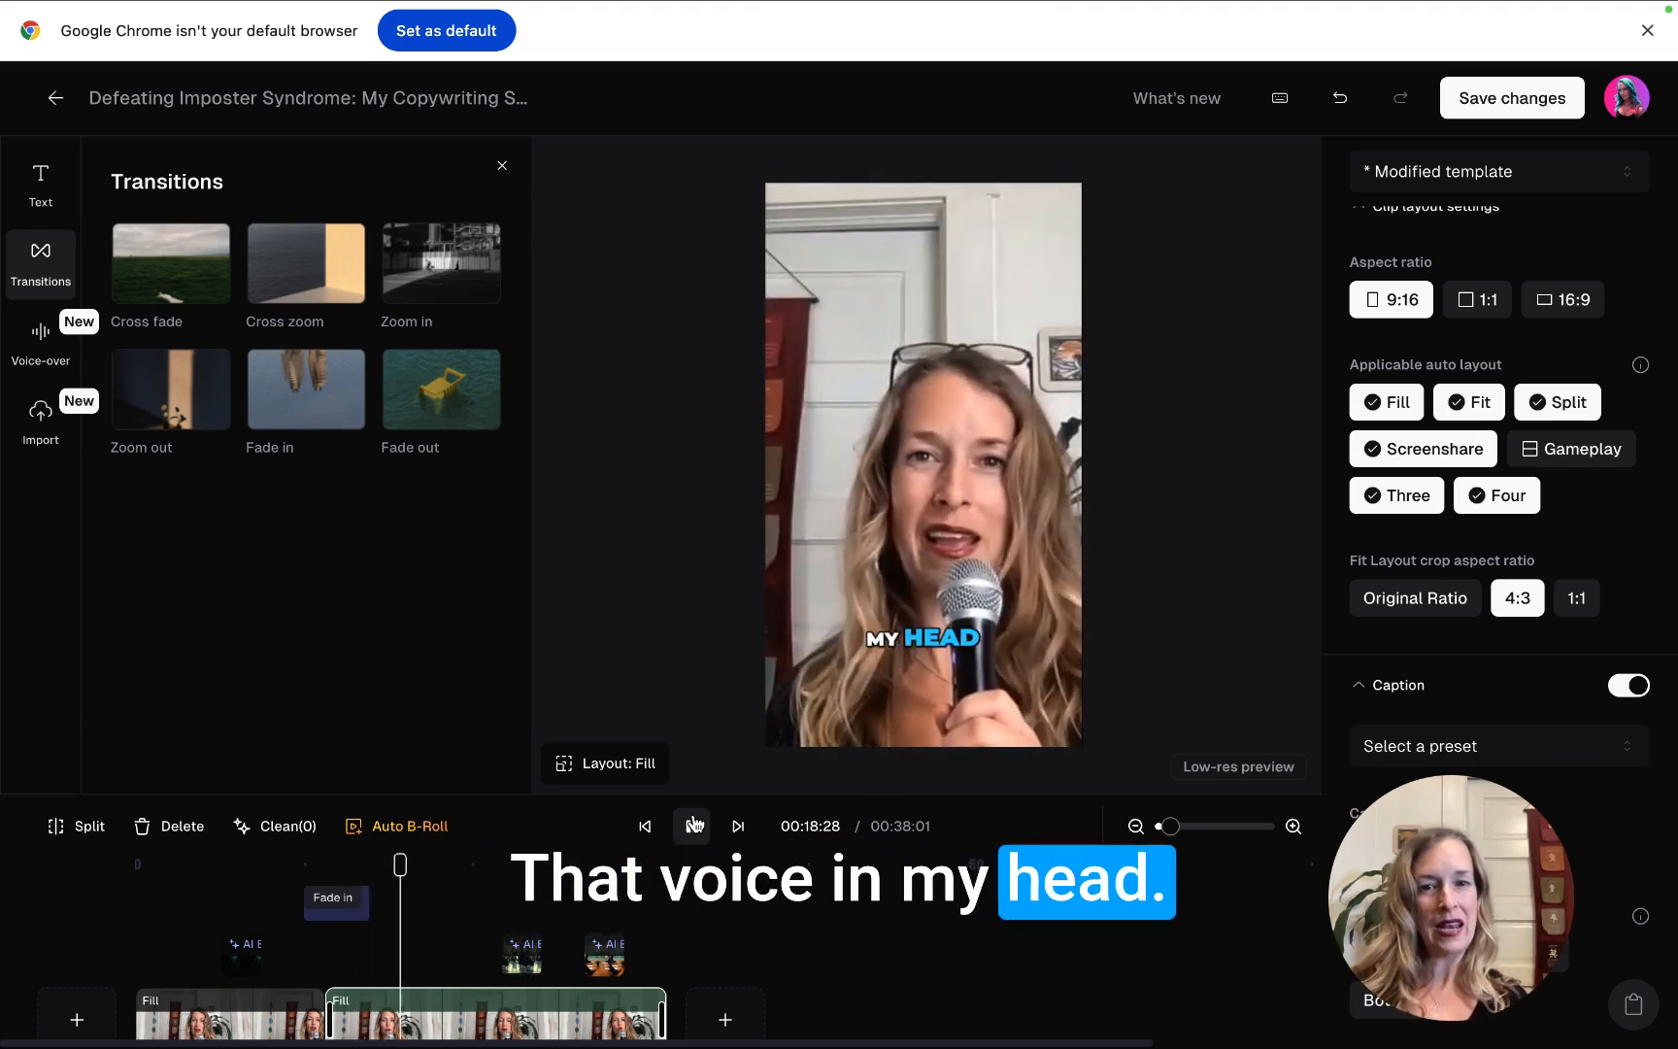
- Stop the playback and delete the Fade in transition
click(695, 826)
click(325, 906)
key(Delete)
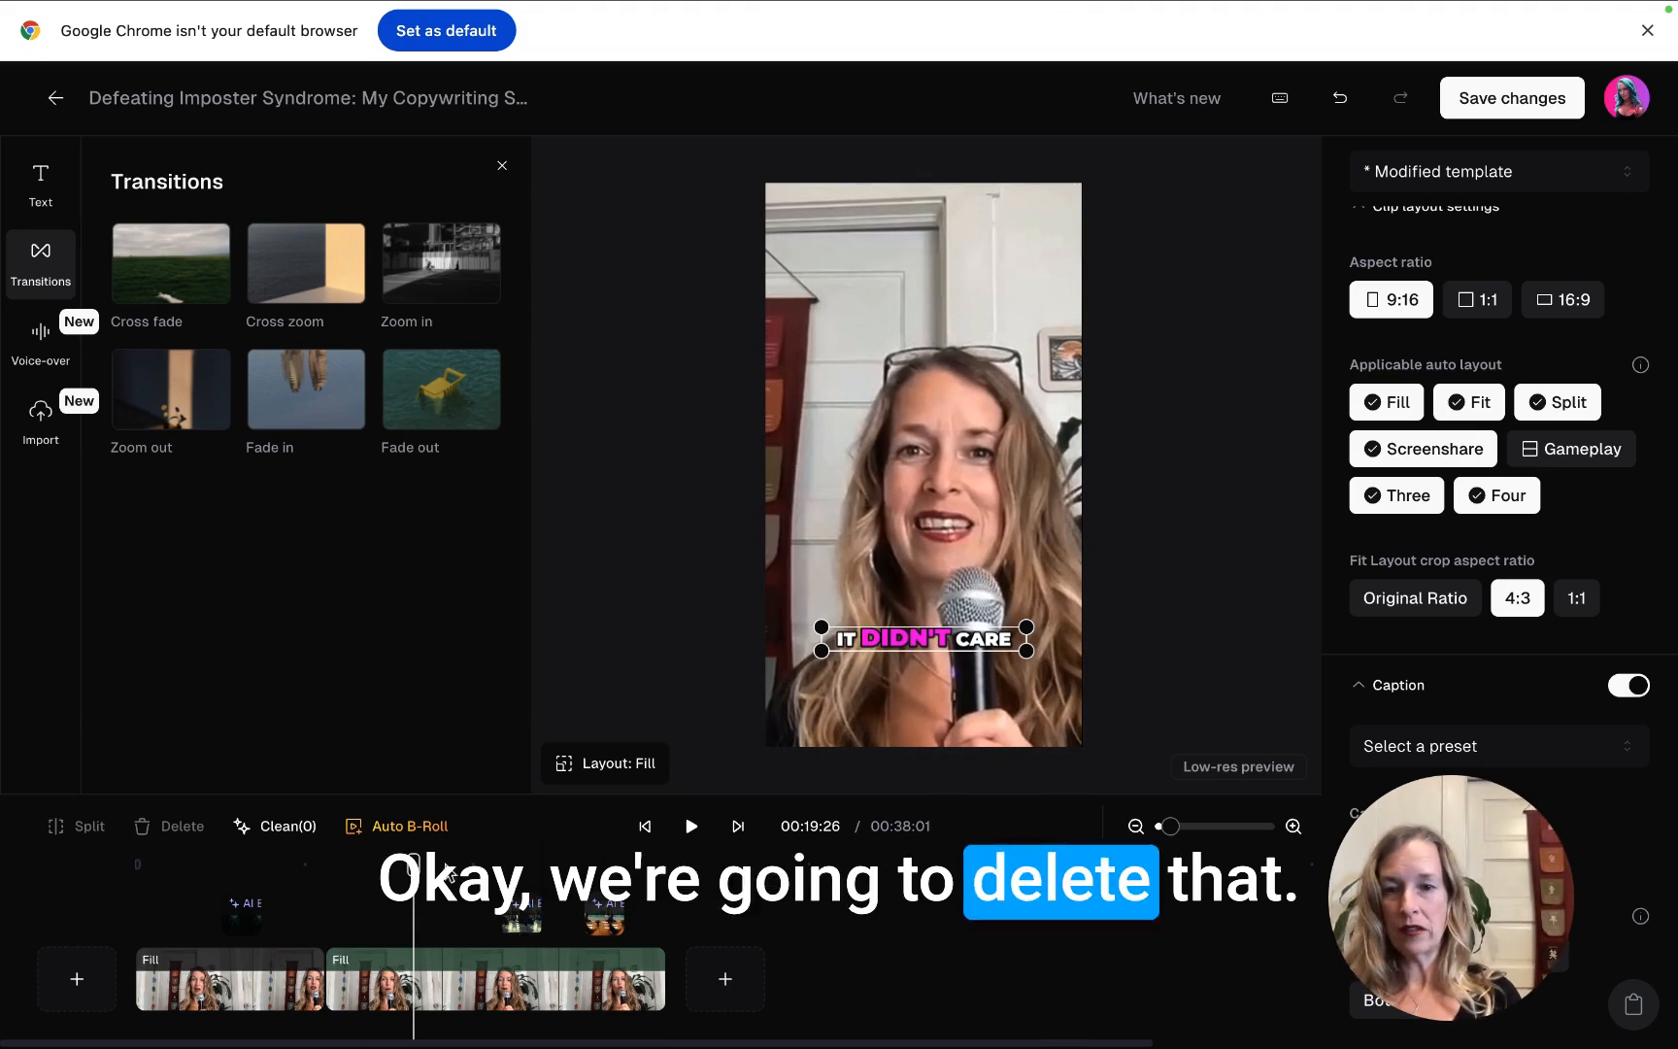
- Add a Fade out transition at 00:13:06, just before the split, and preview the short effect twice
drag(410, 864, 320, 863)
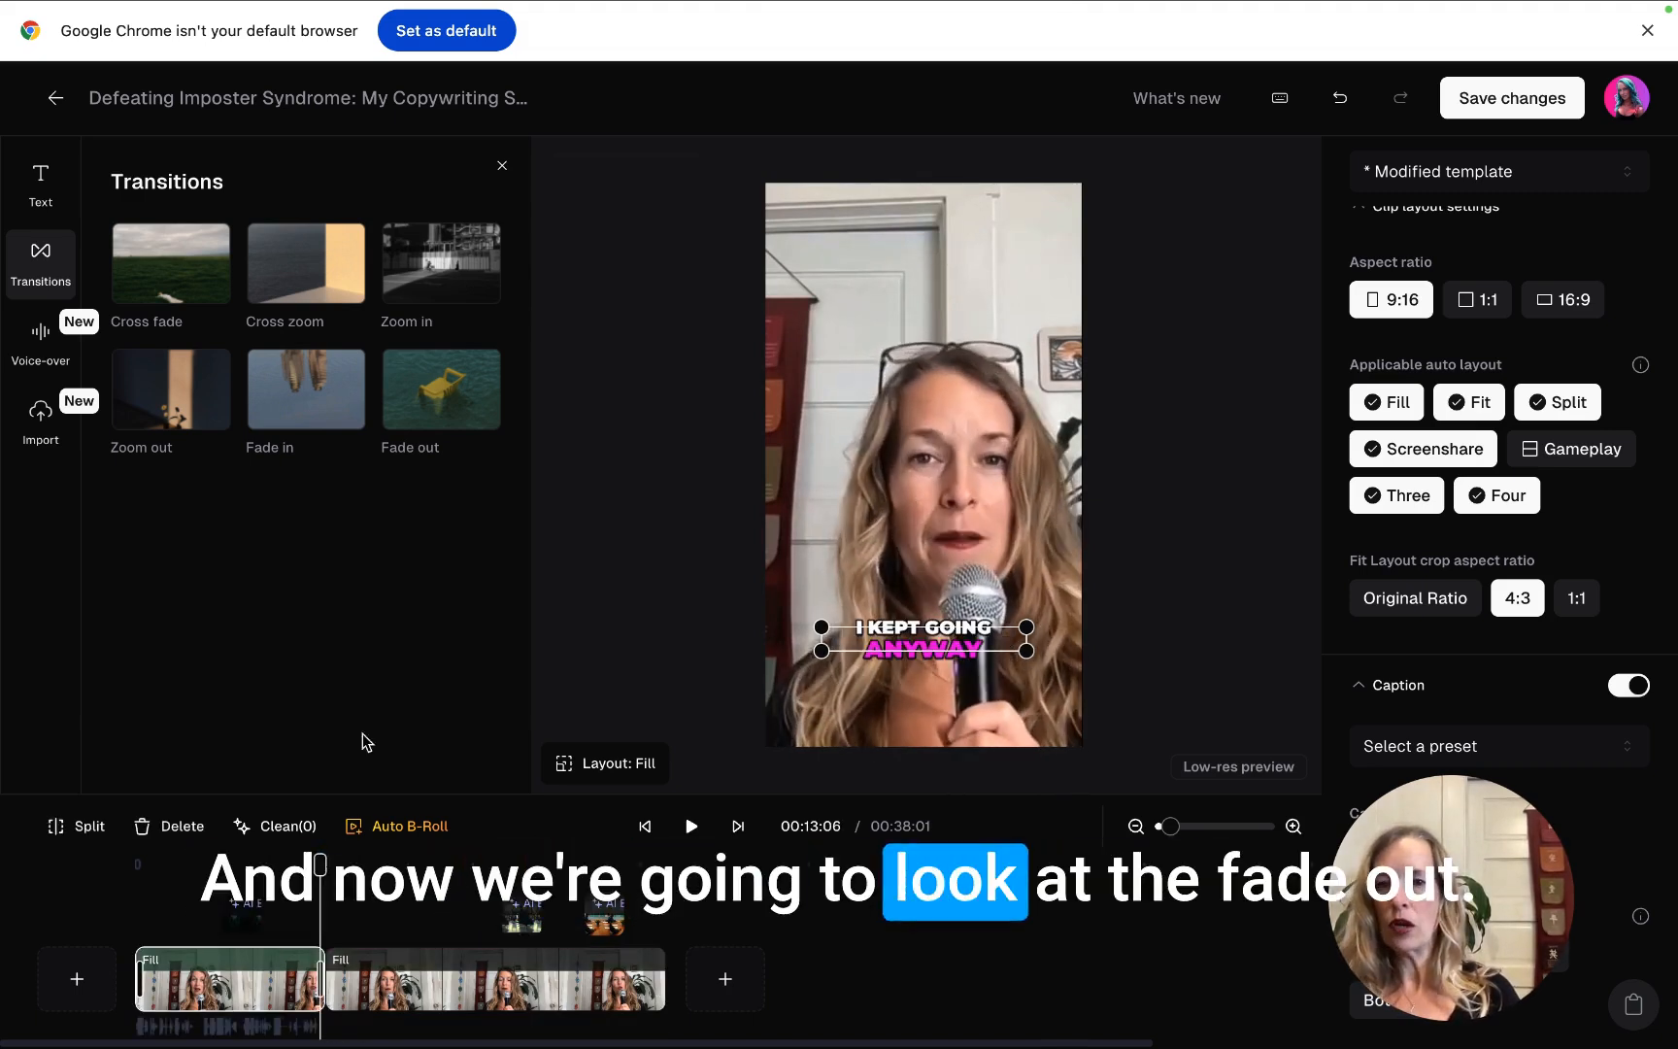
click(446, 404)
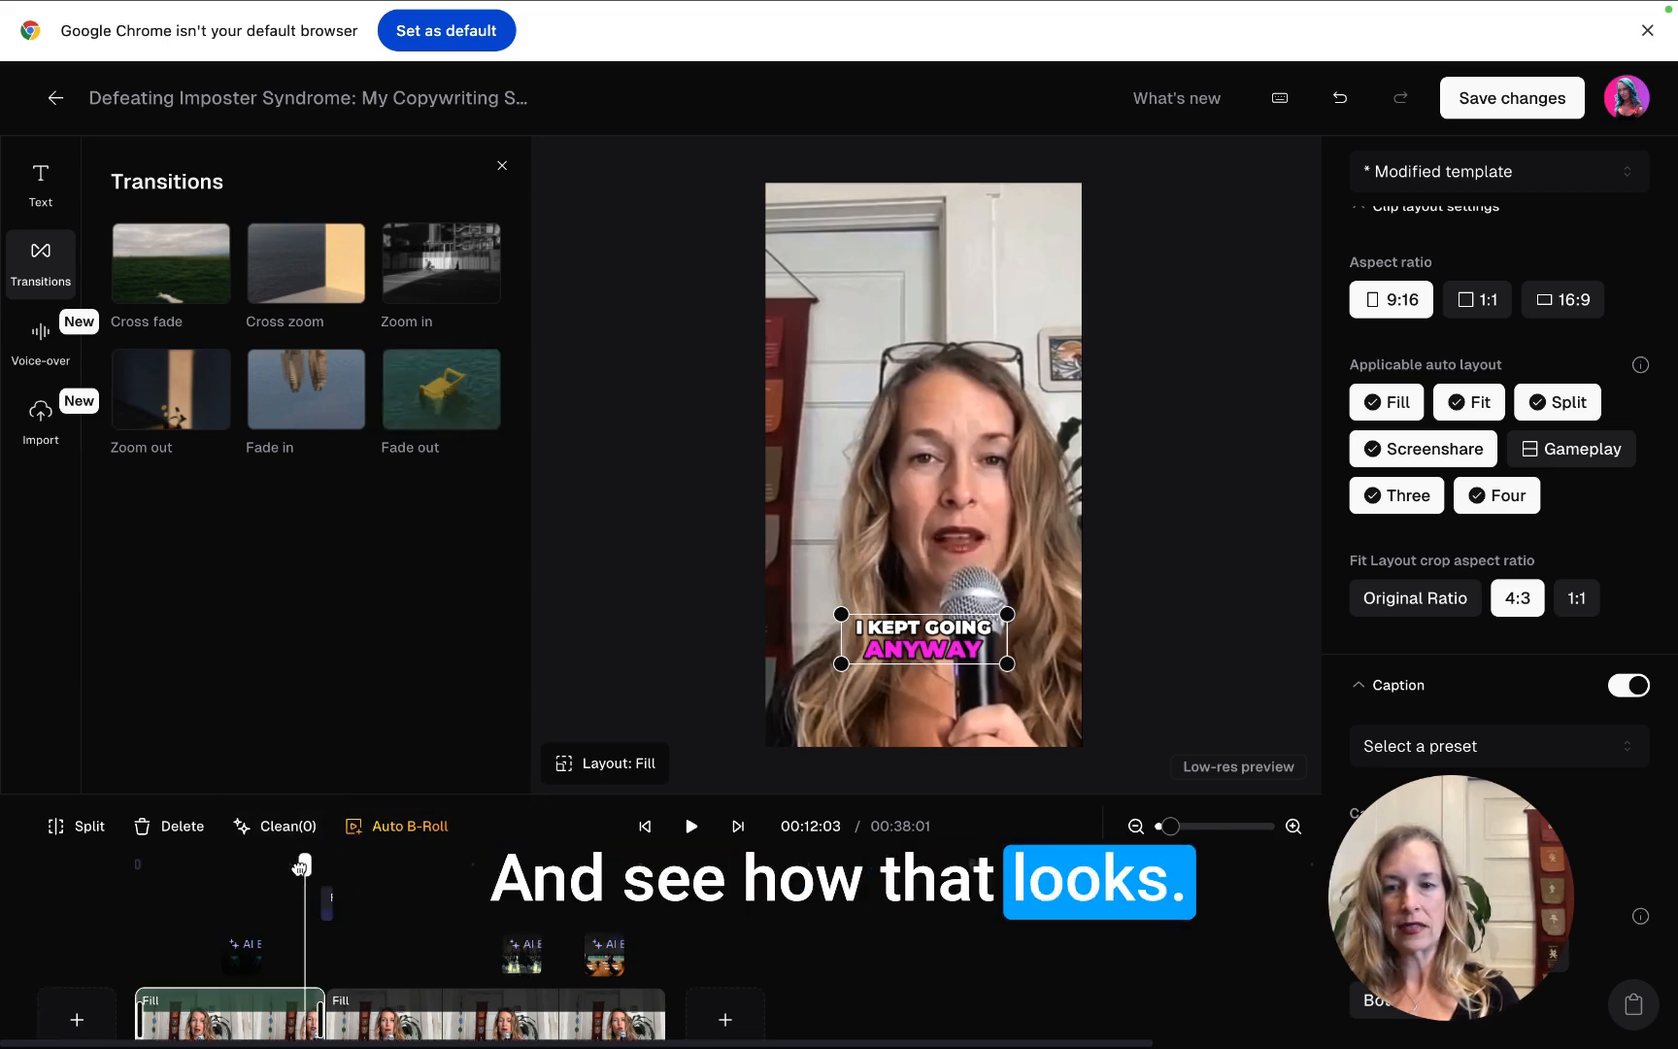
drag(300, 866, 294, 867)
click(691, 825)
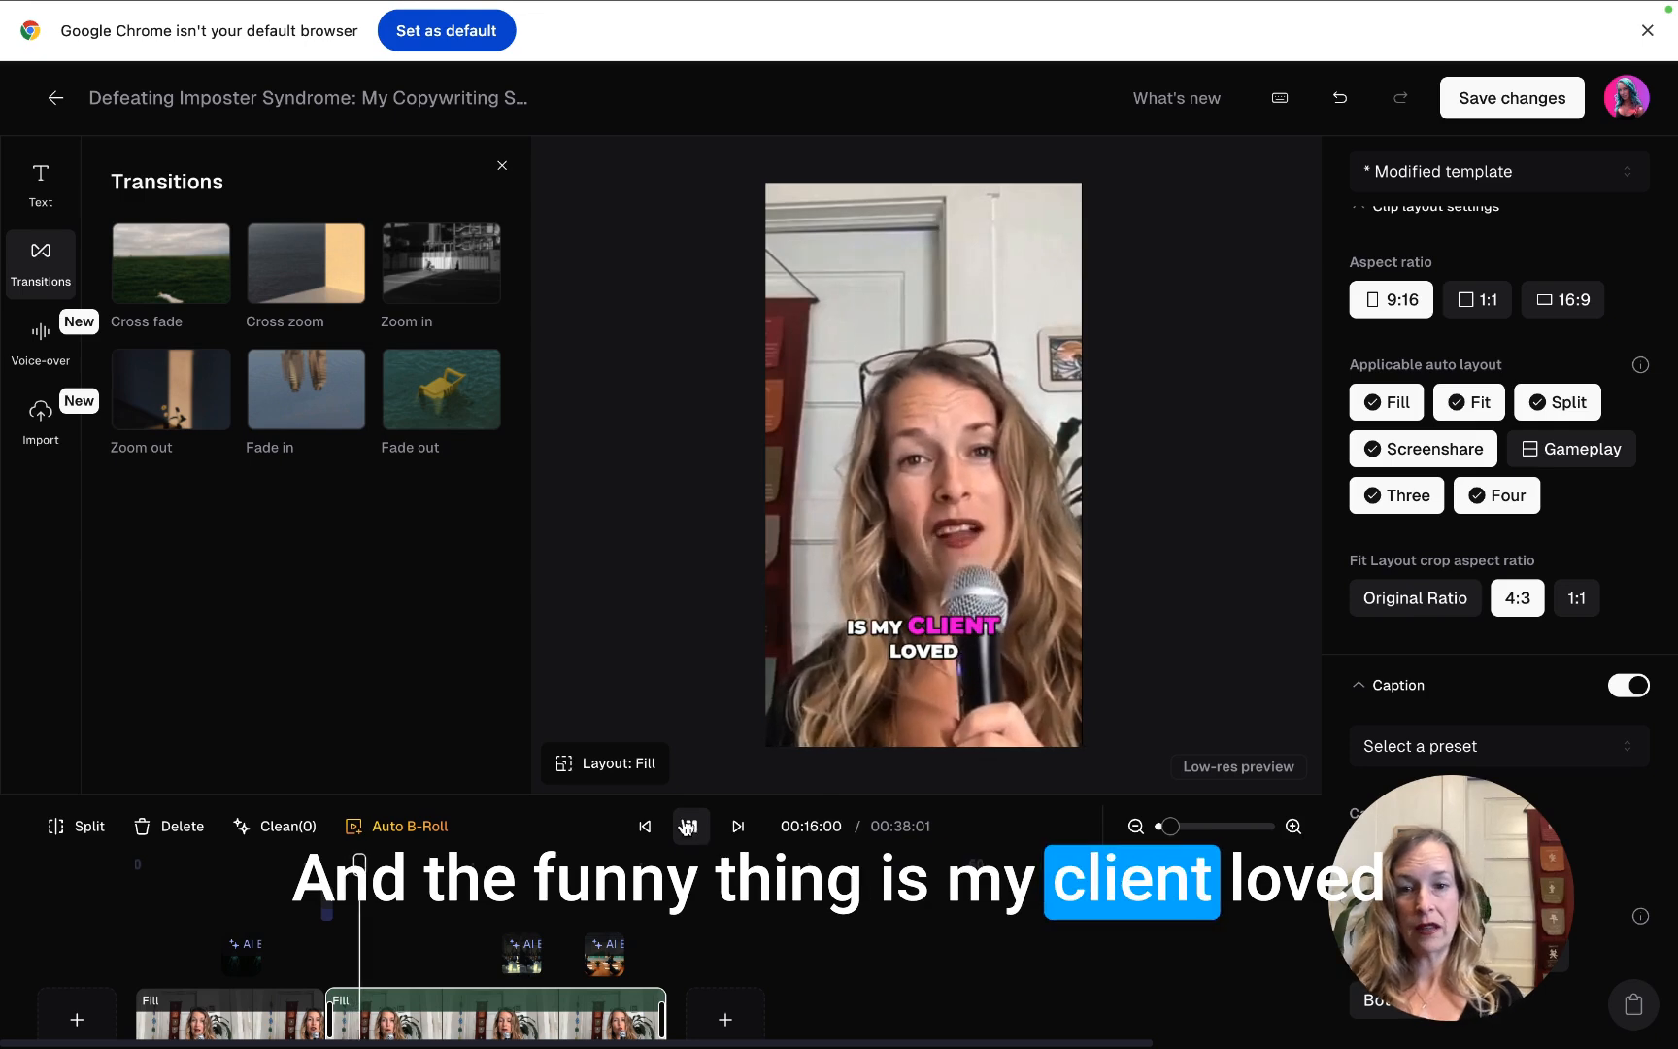
drag(371, 861, 311, 861)
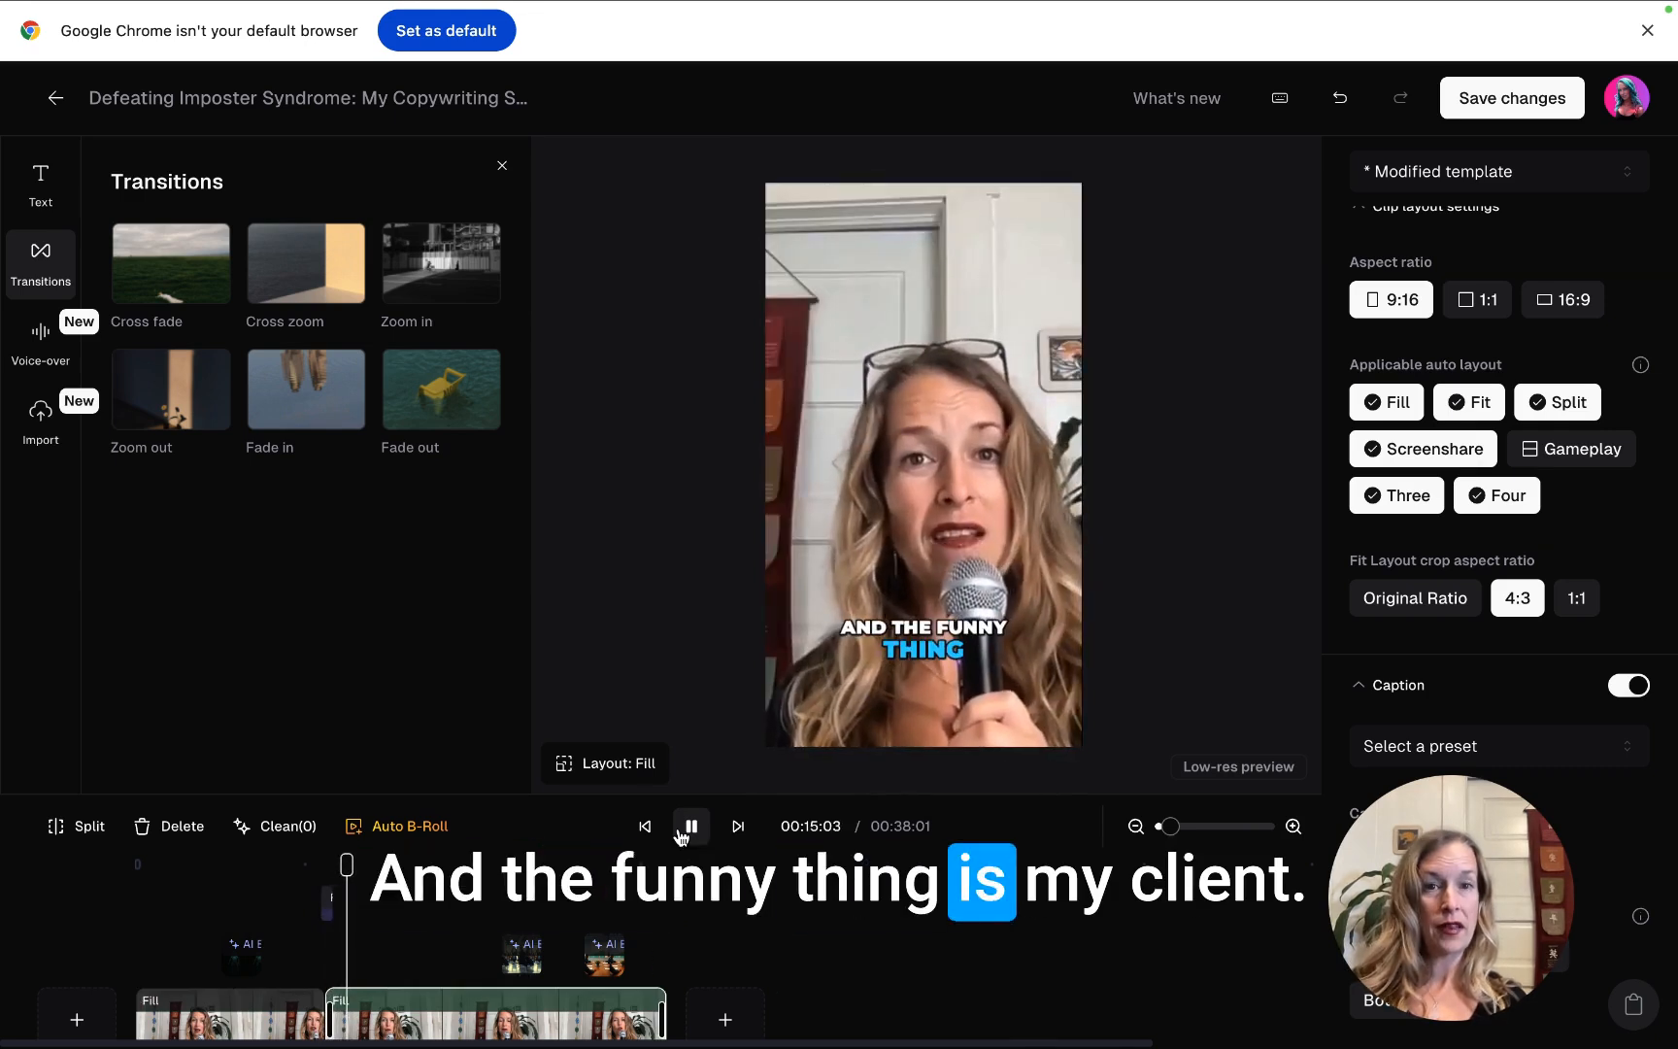
click(683, 831)
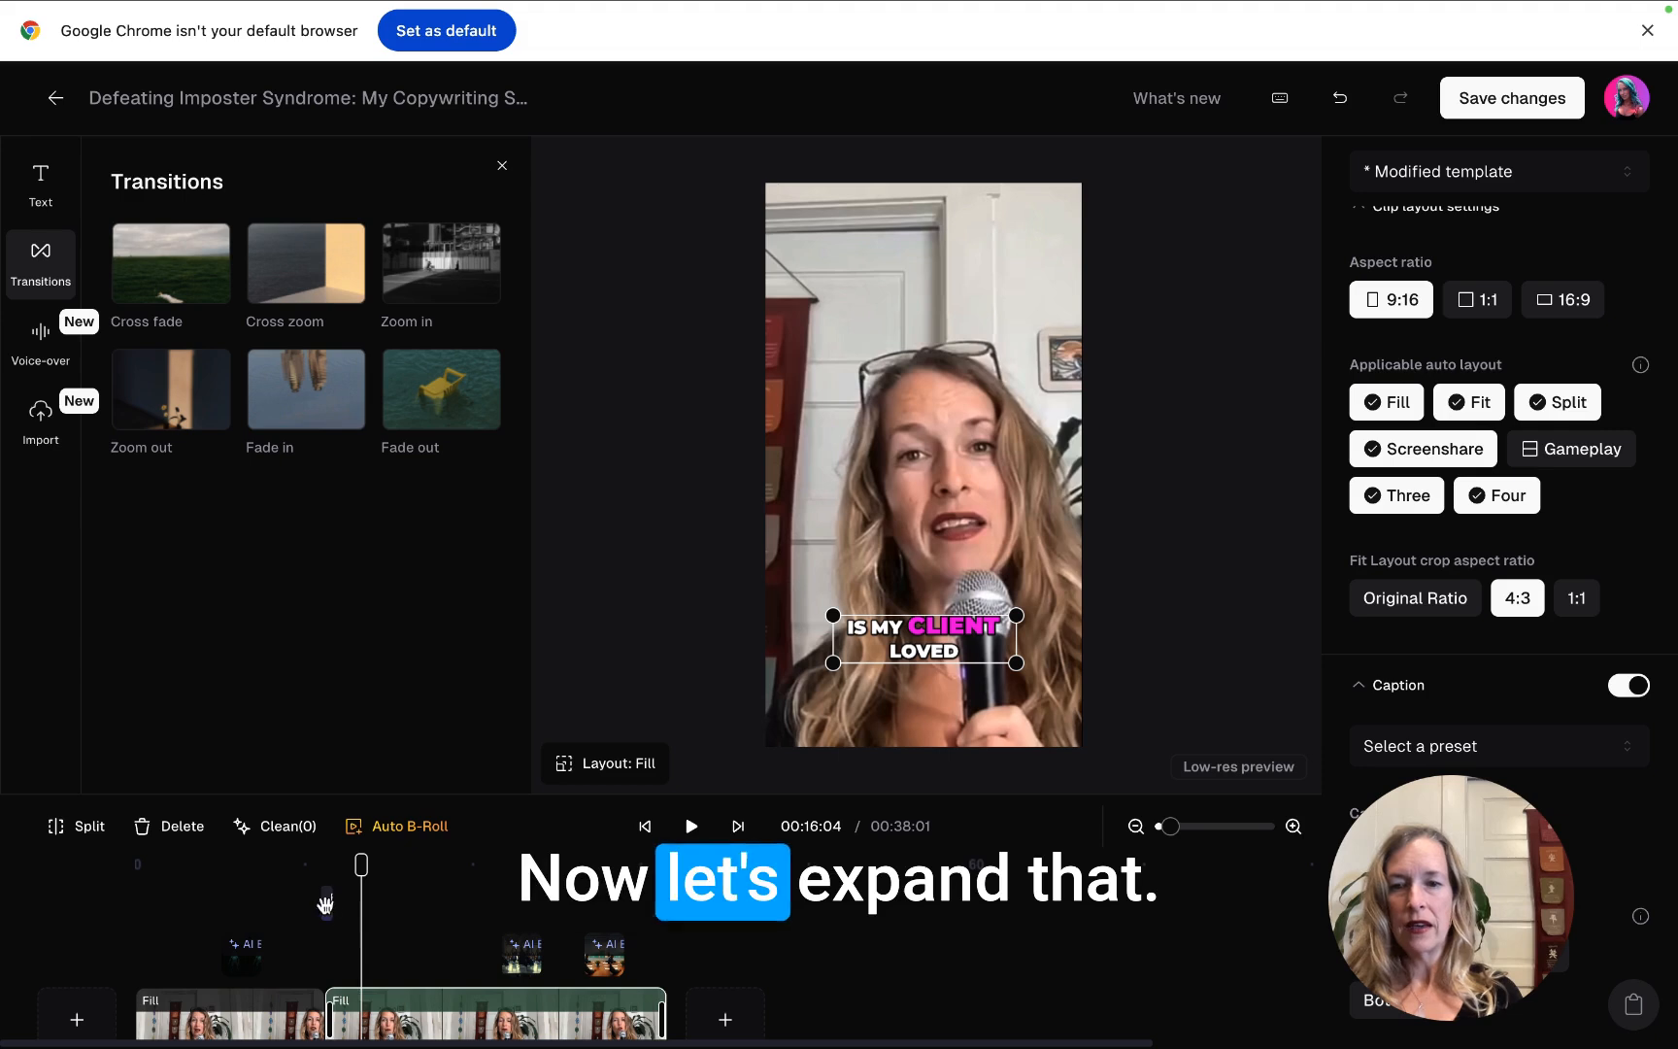
- Stretch the Fade out block well into the second segment and play the clip from 00:12:29
drag(329, 905, 444, 908)
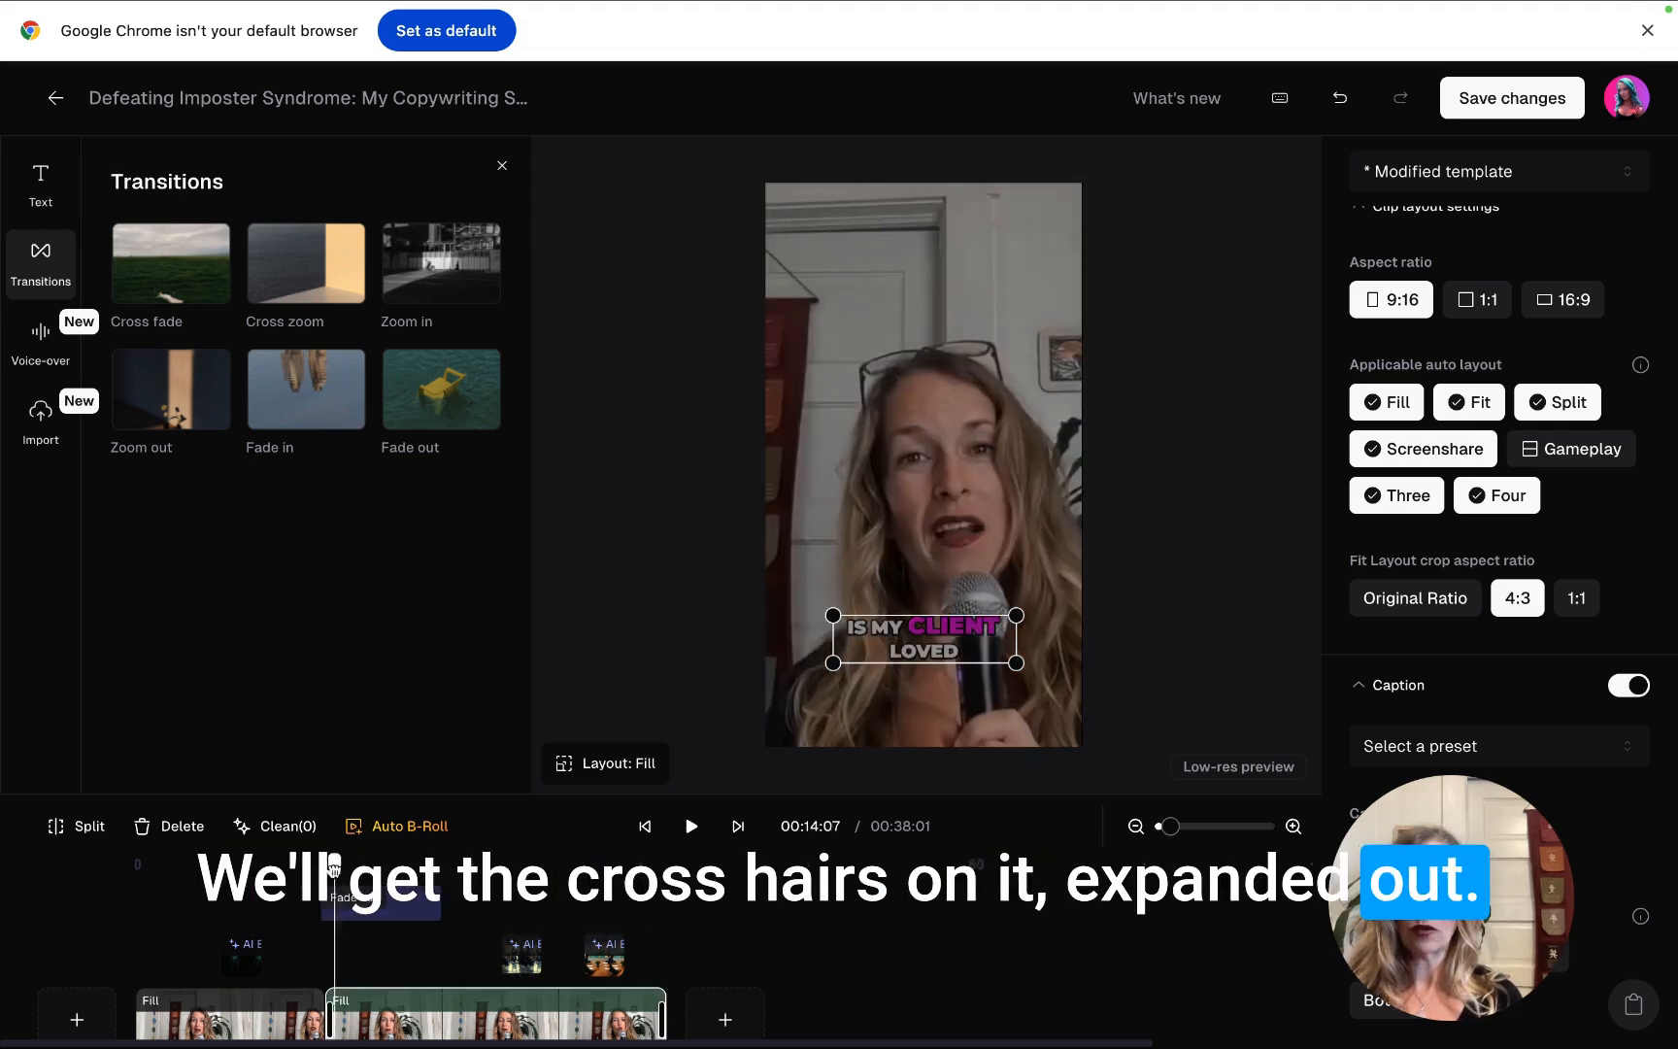
drag(343, 867, 317, 867)
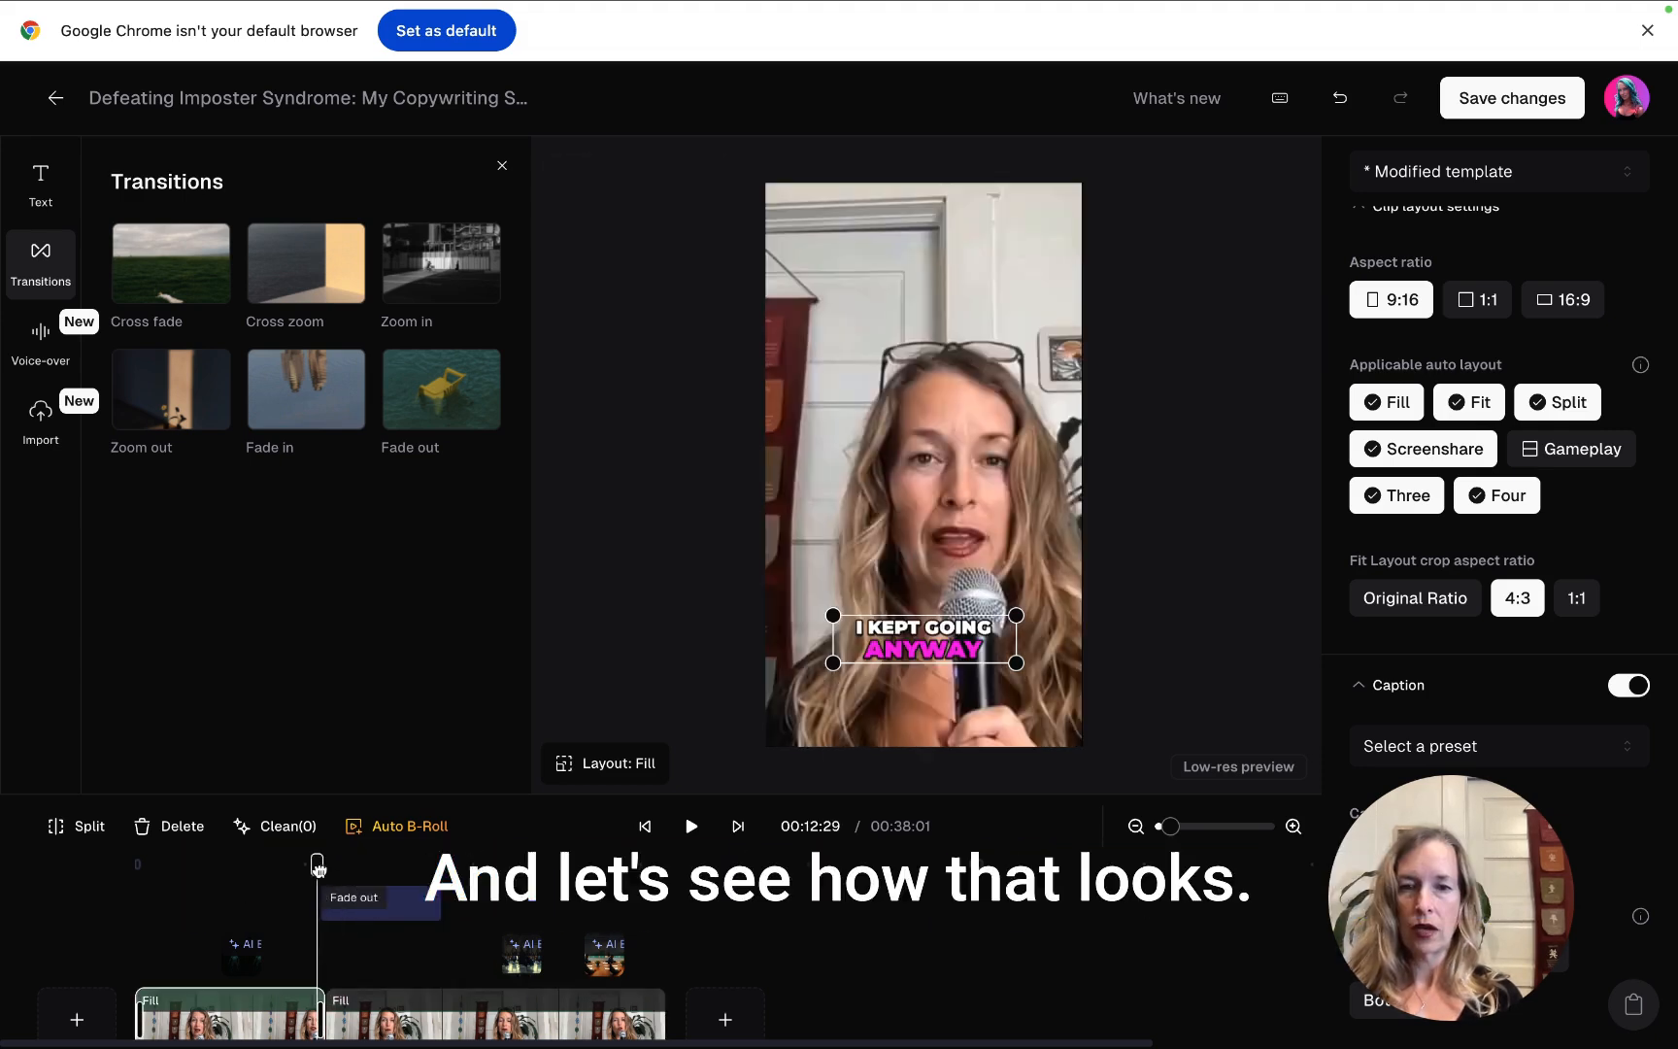
click(691, 826)
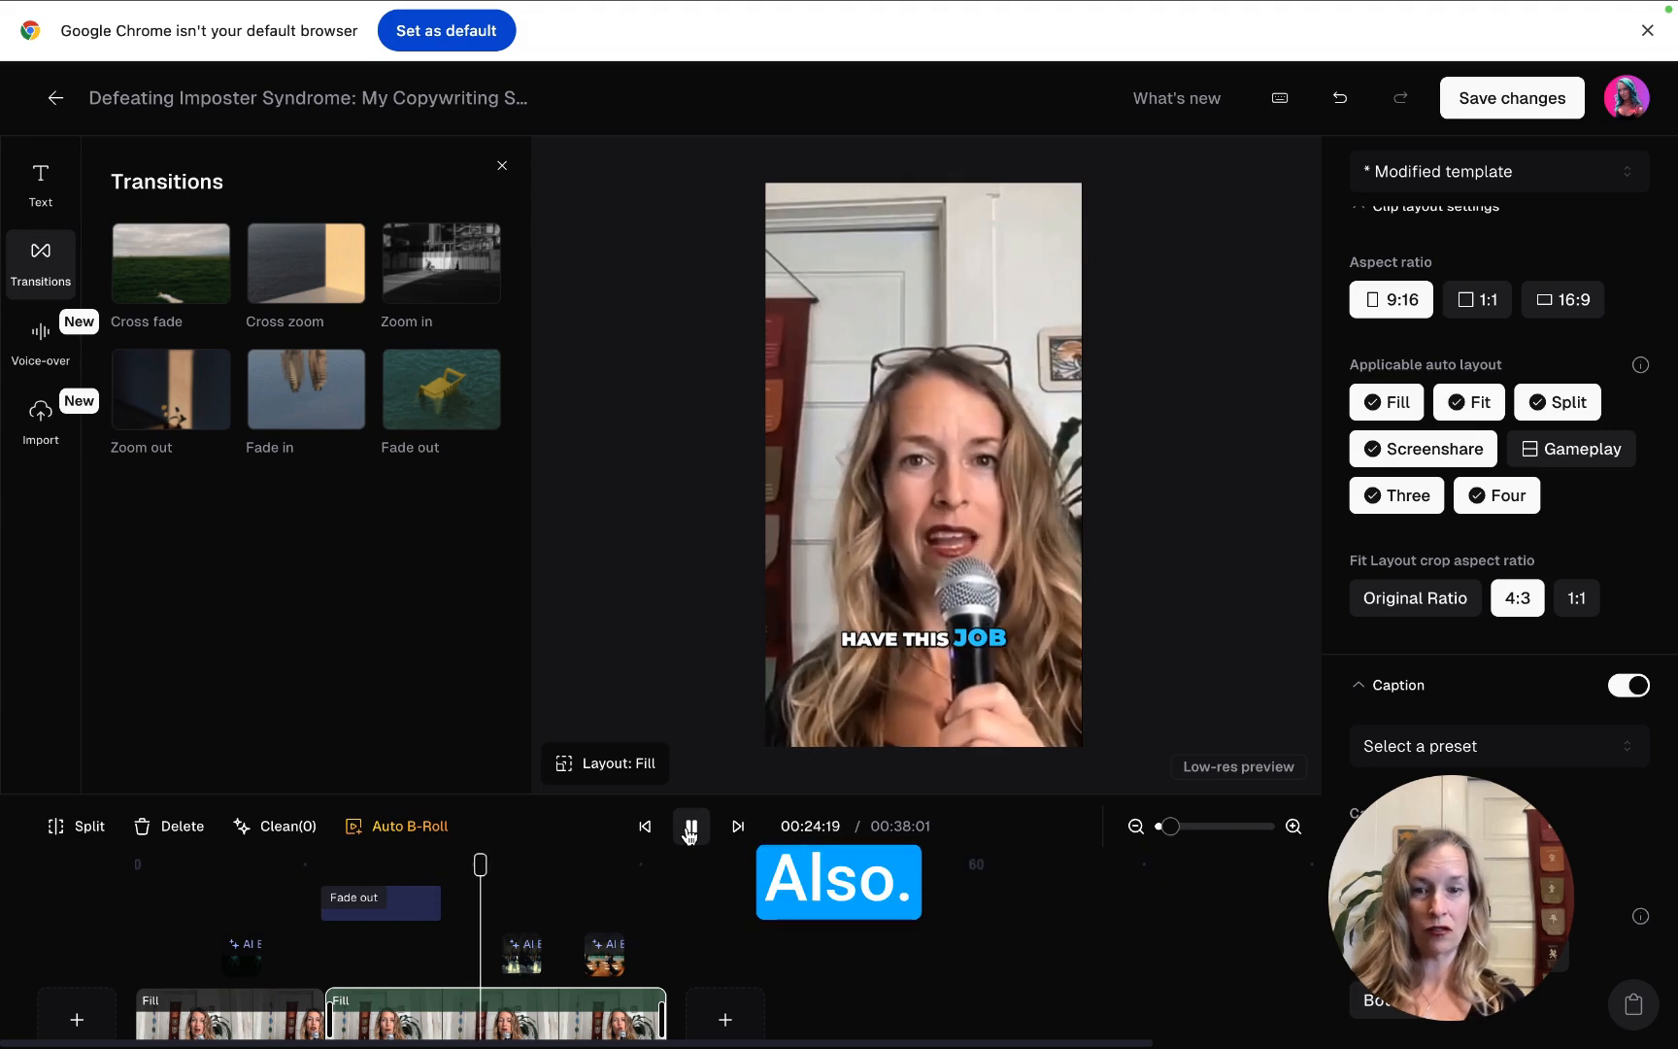
- Stop the playback and delete the Fade out transition
click(690, 834)
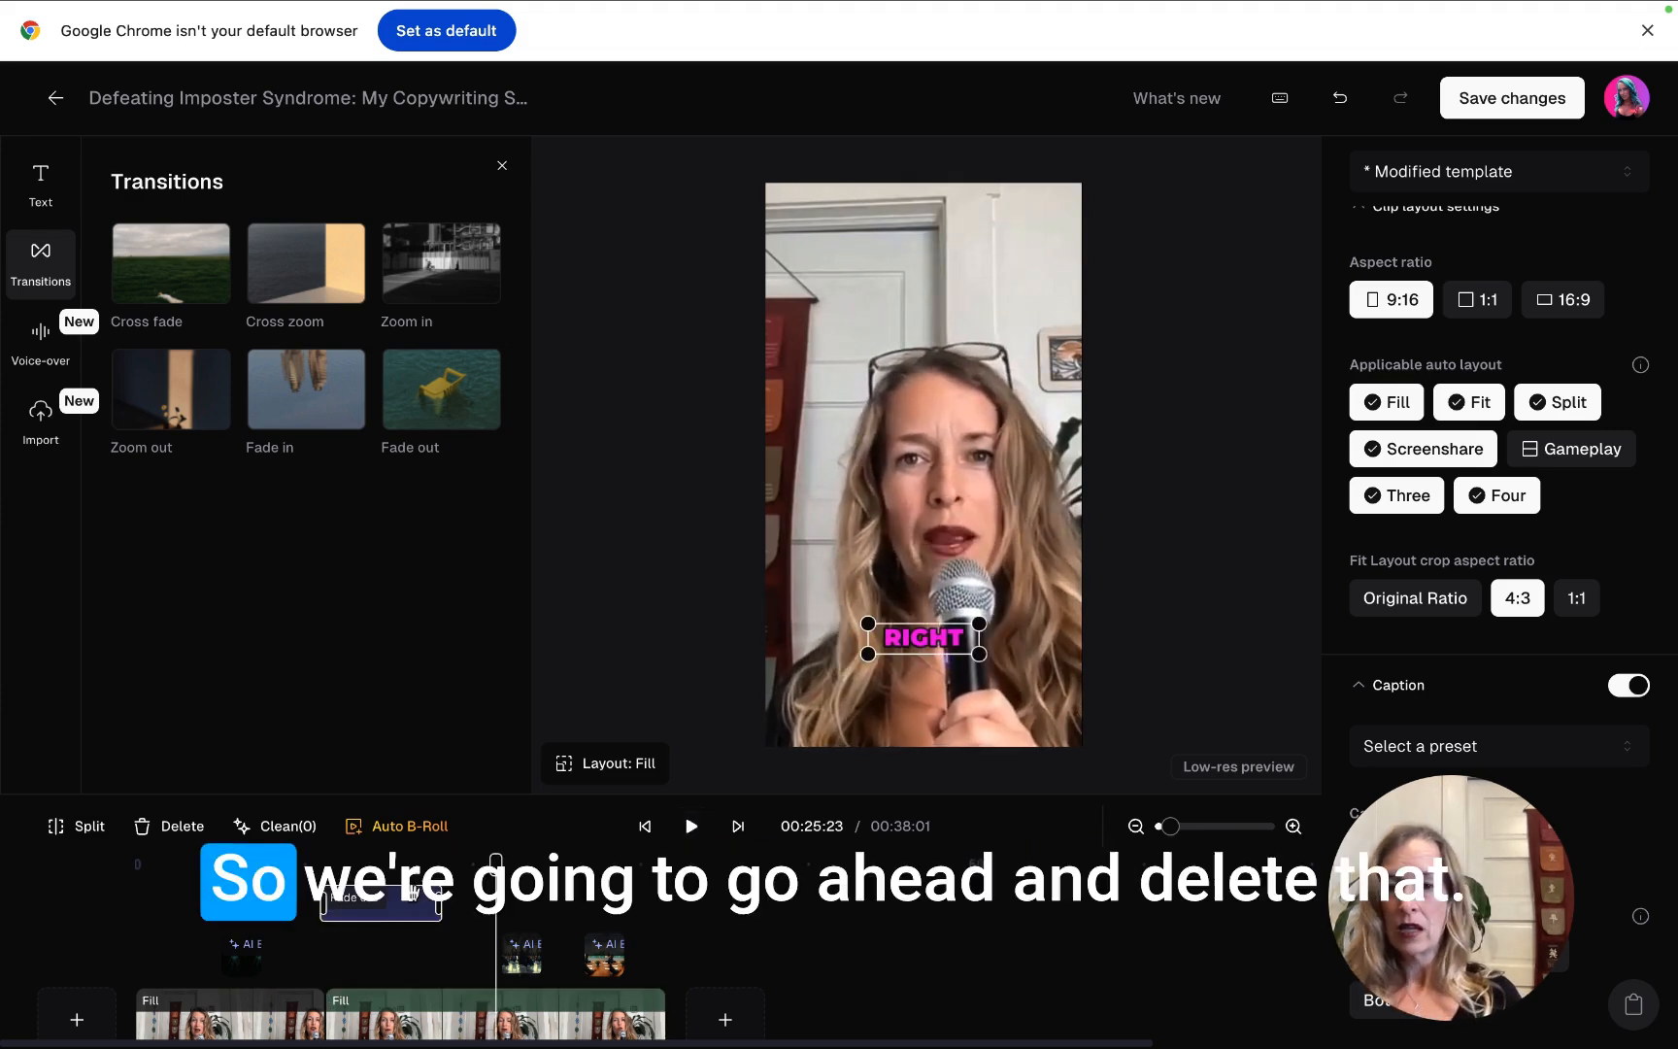
click(413, 898)
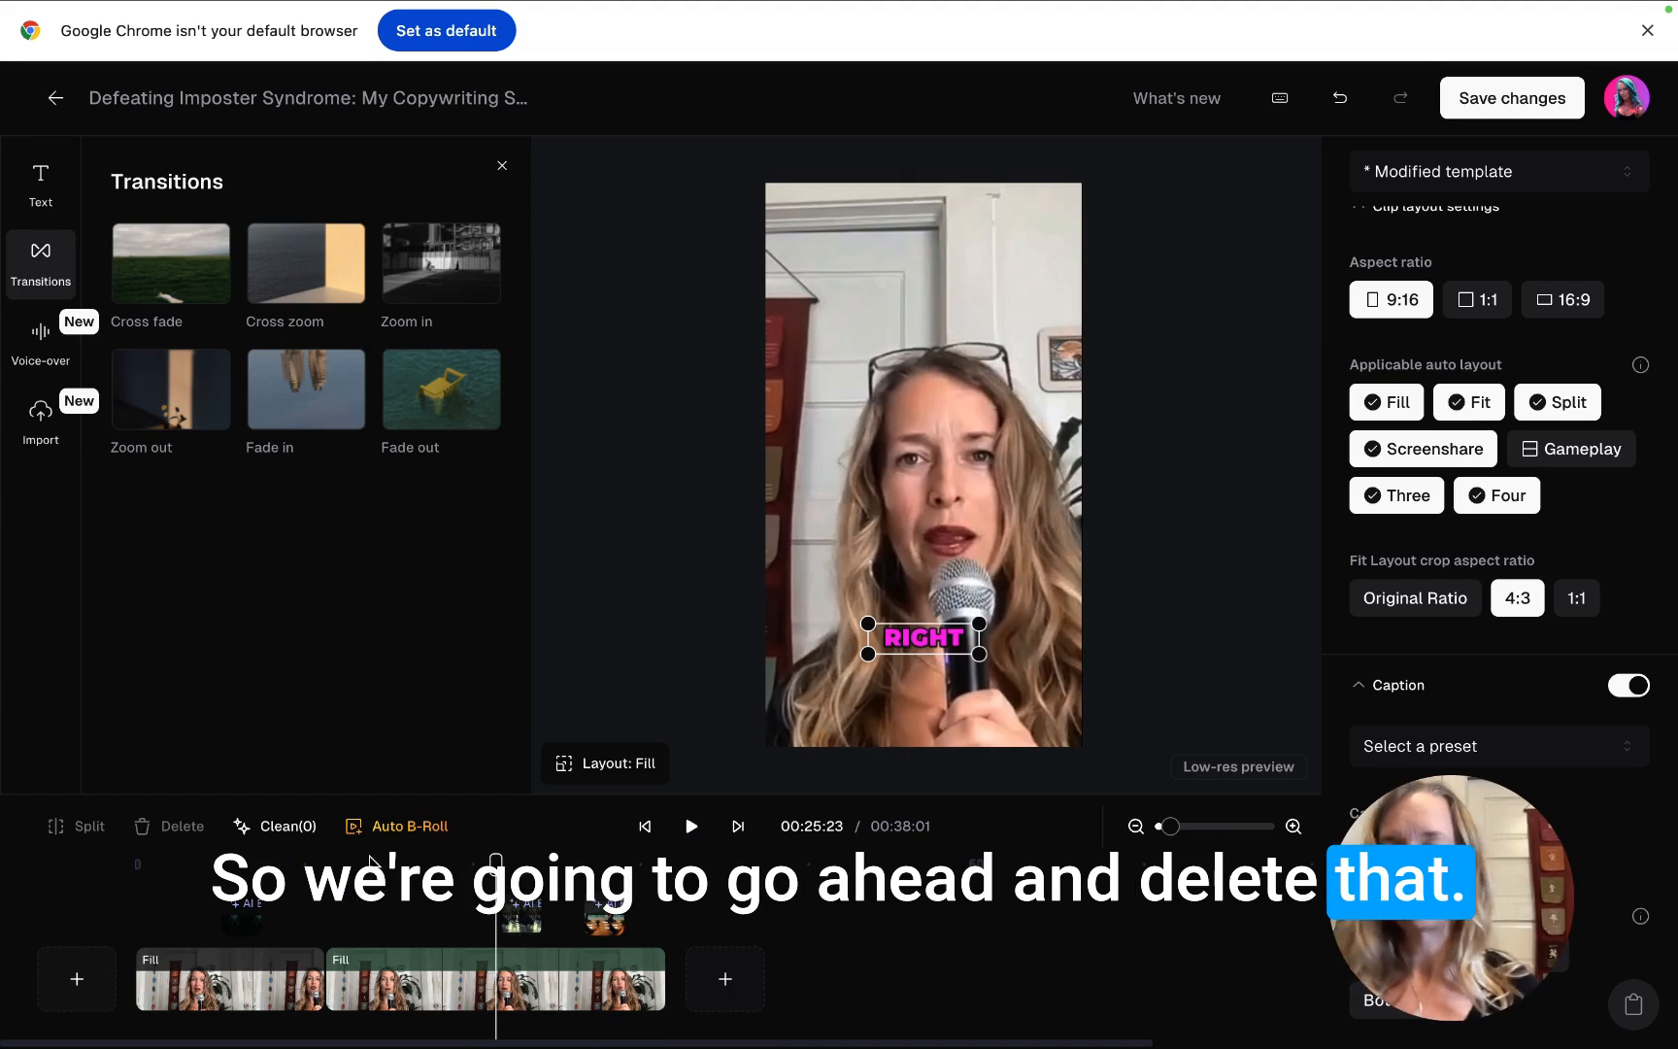
click(301, 830)
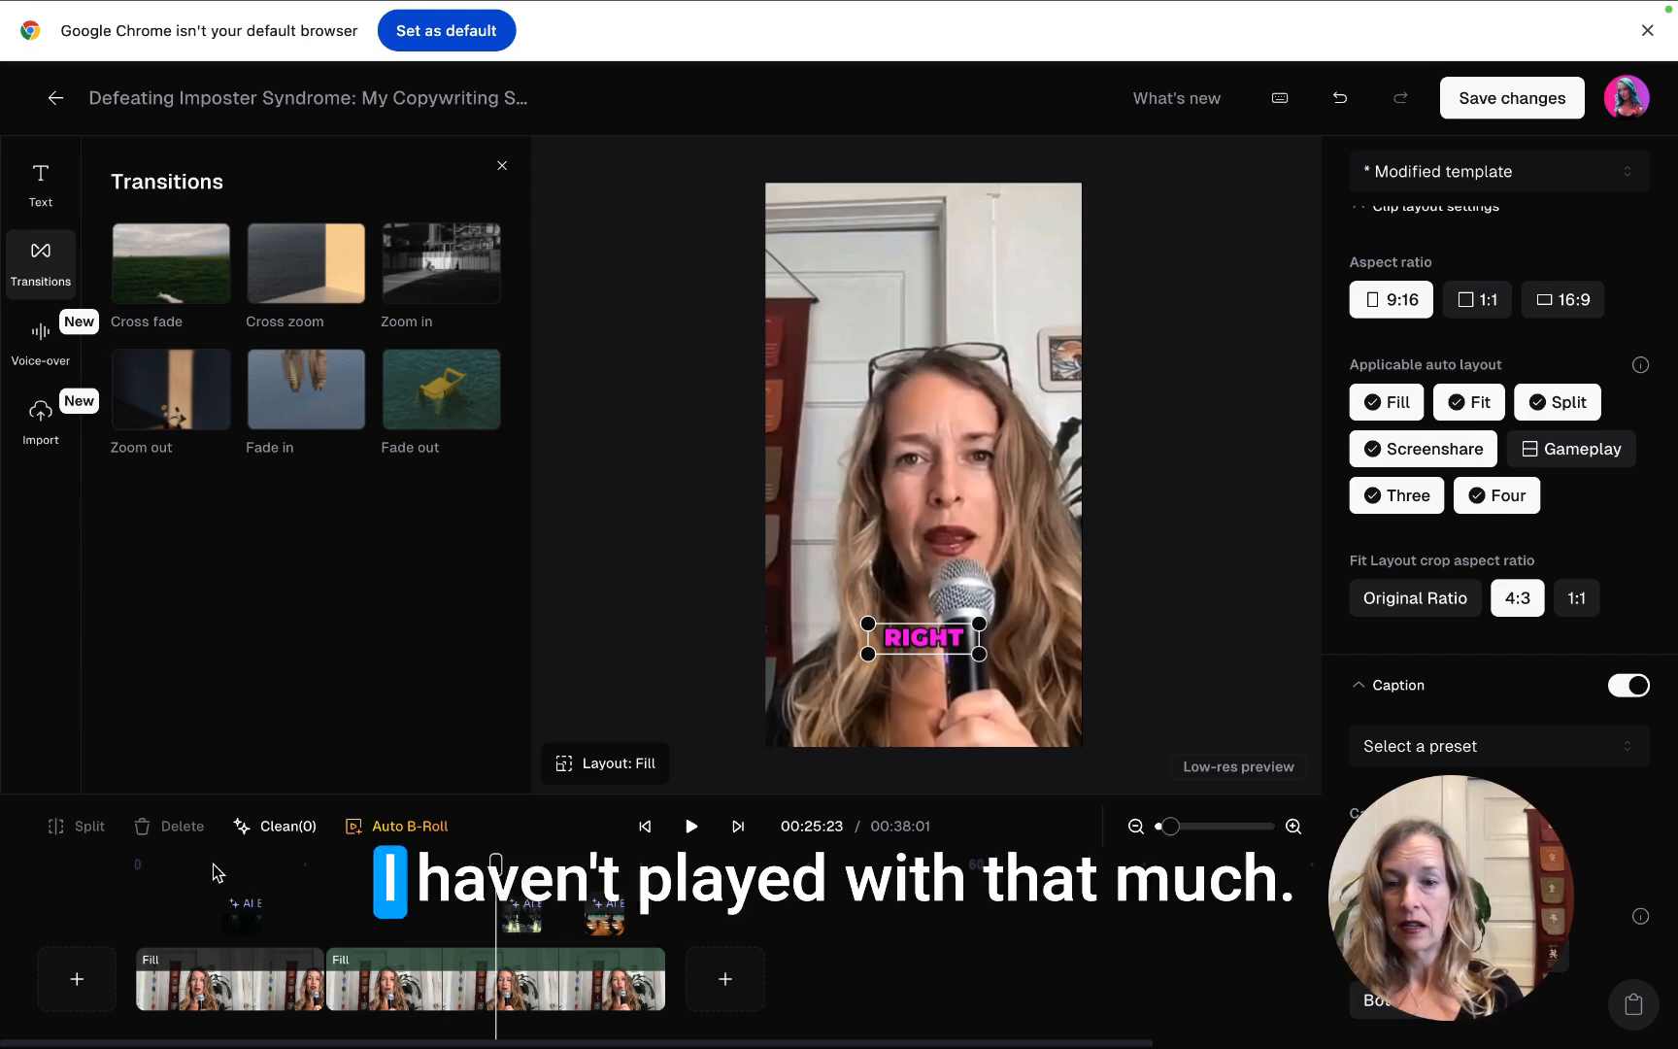
- Add a Heading text overlay at the start of the clip and move it to the upper part of the video frame
drag(496, 863, 143, 856)
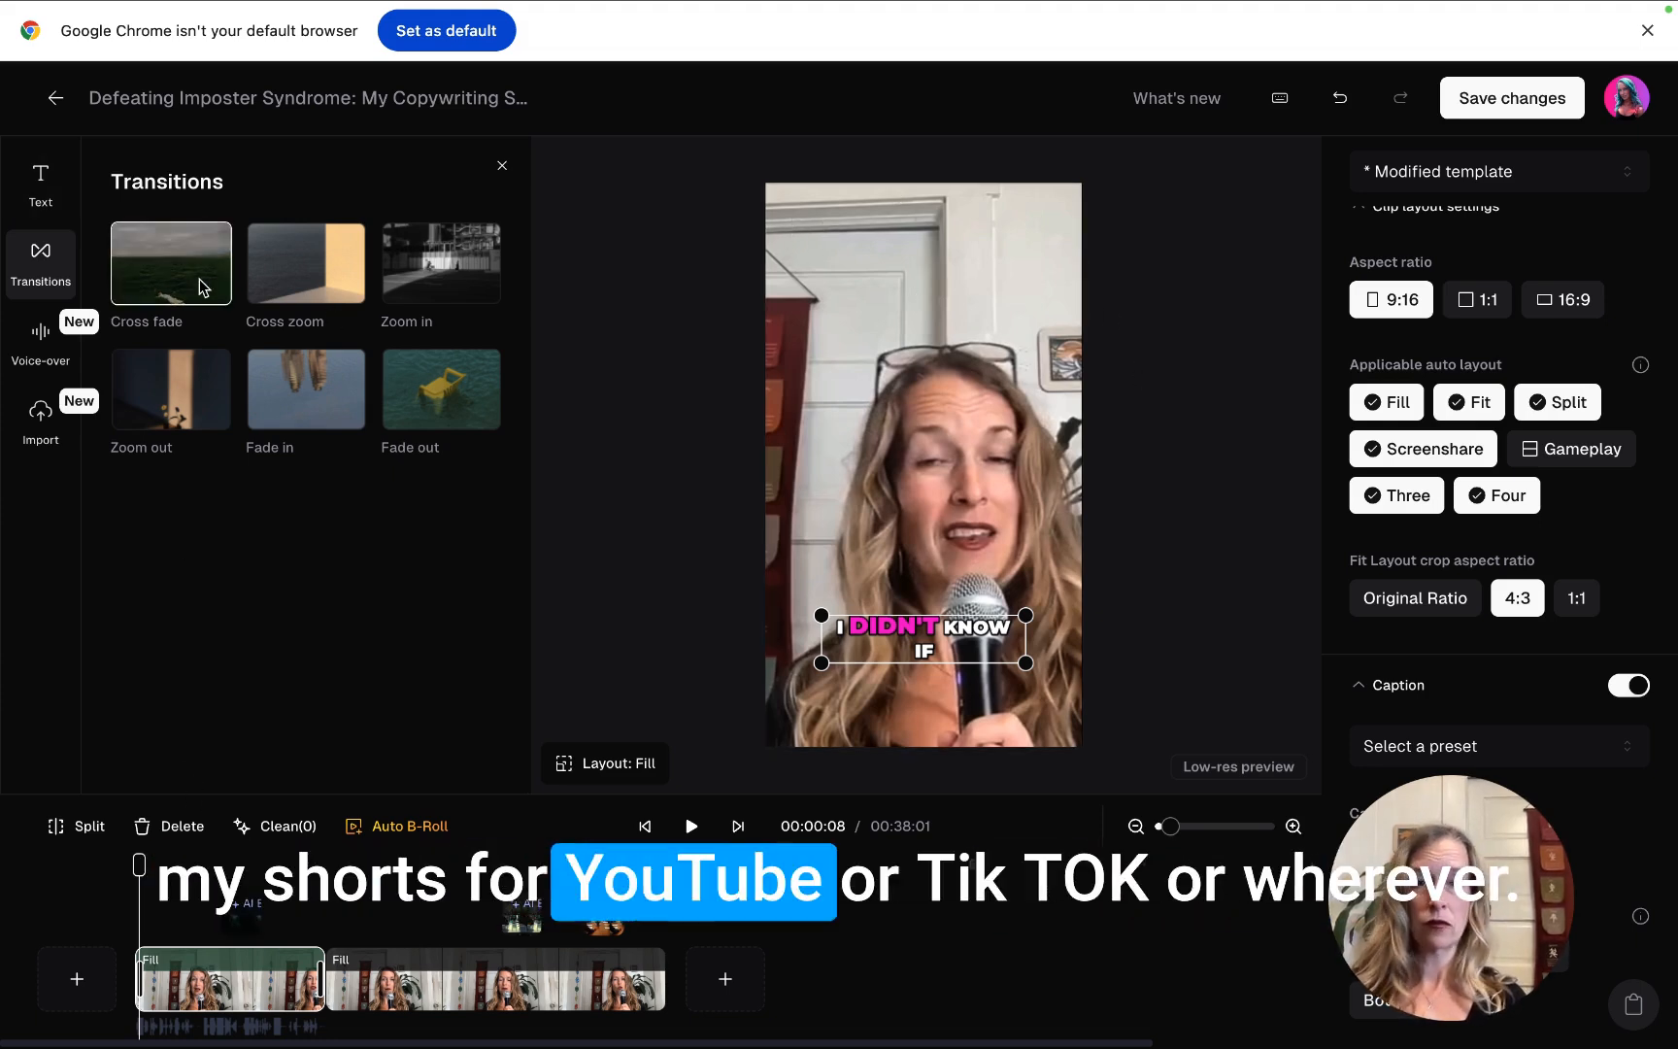
click(40, 186)
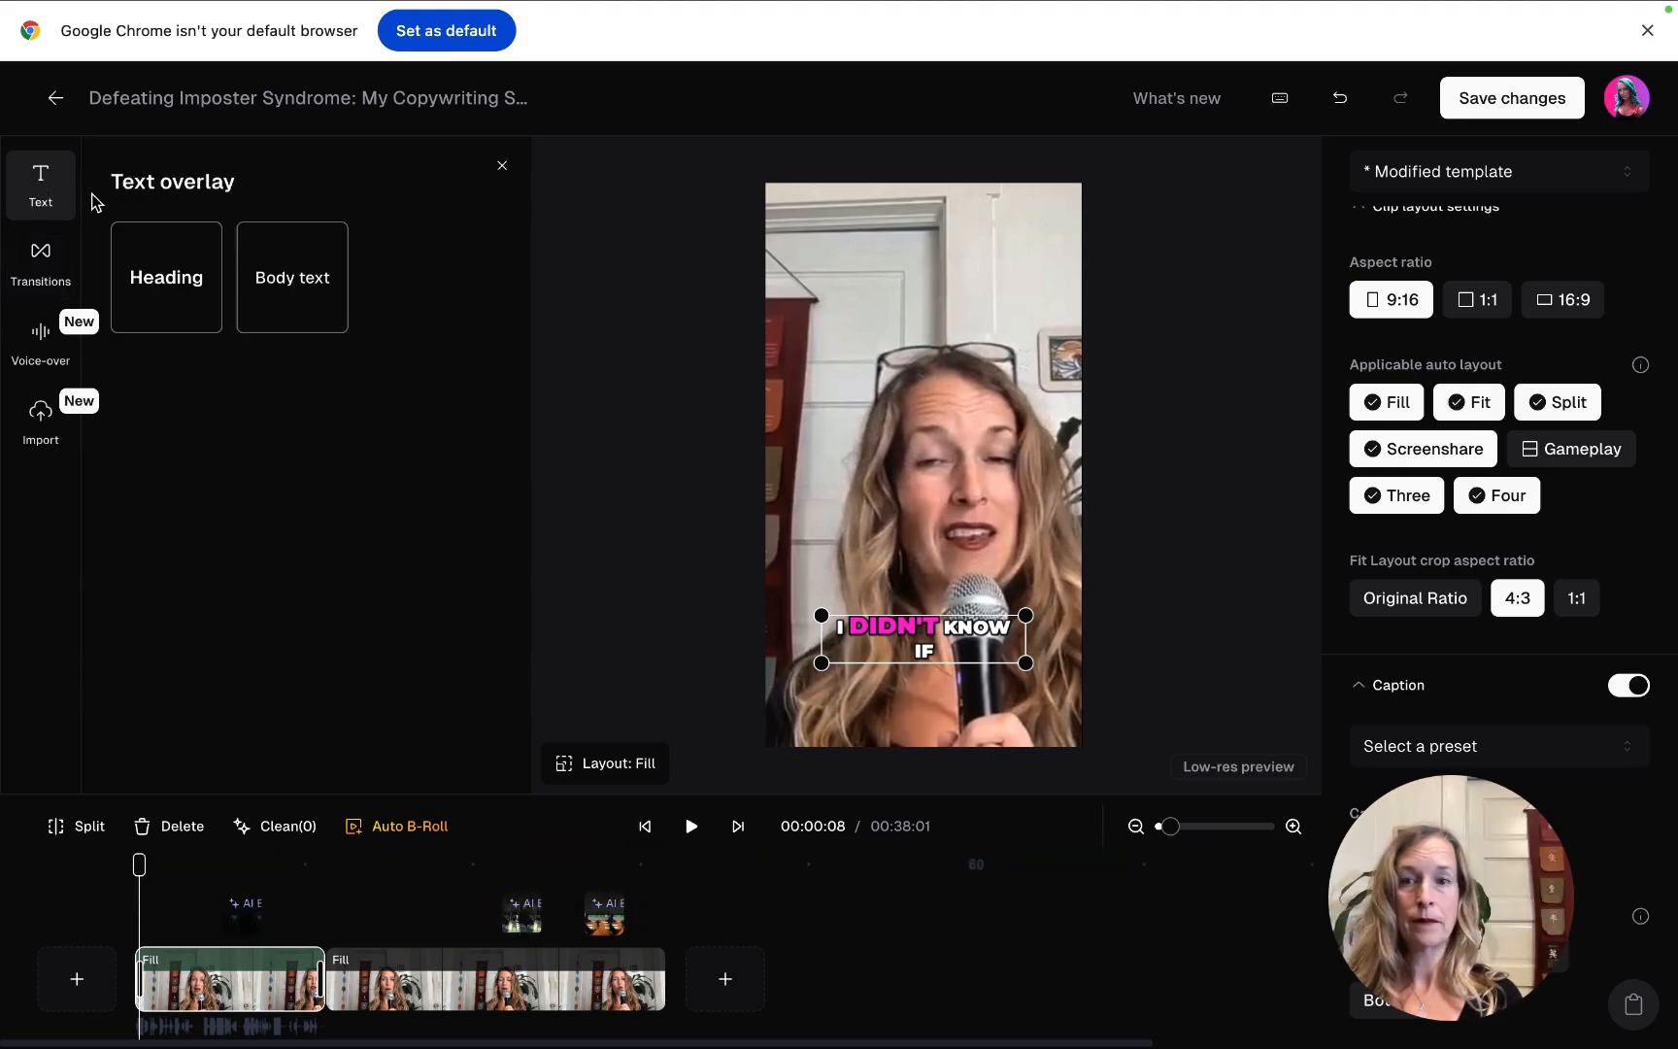
click(180, 286)
drag(949, 523, 947, 267)
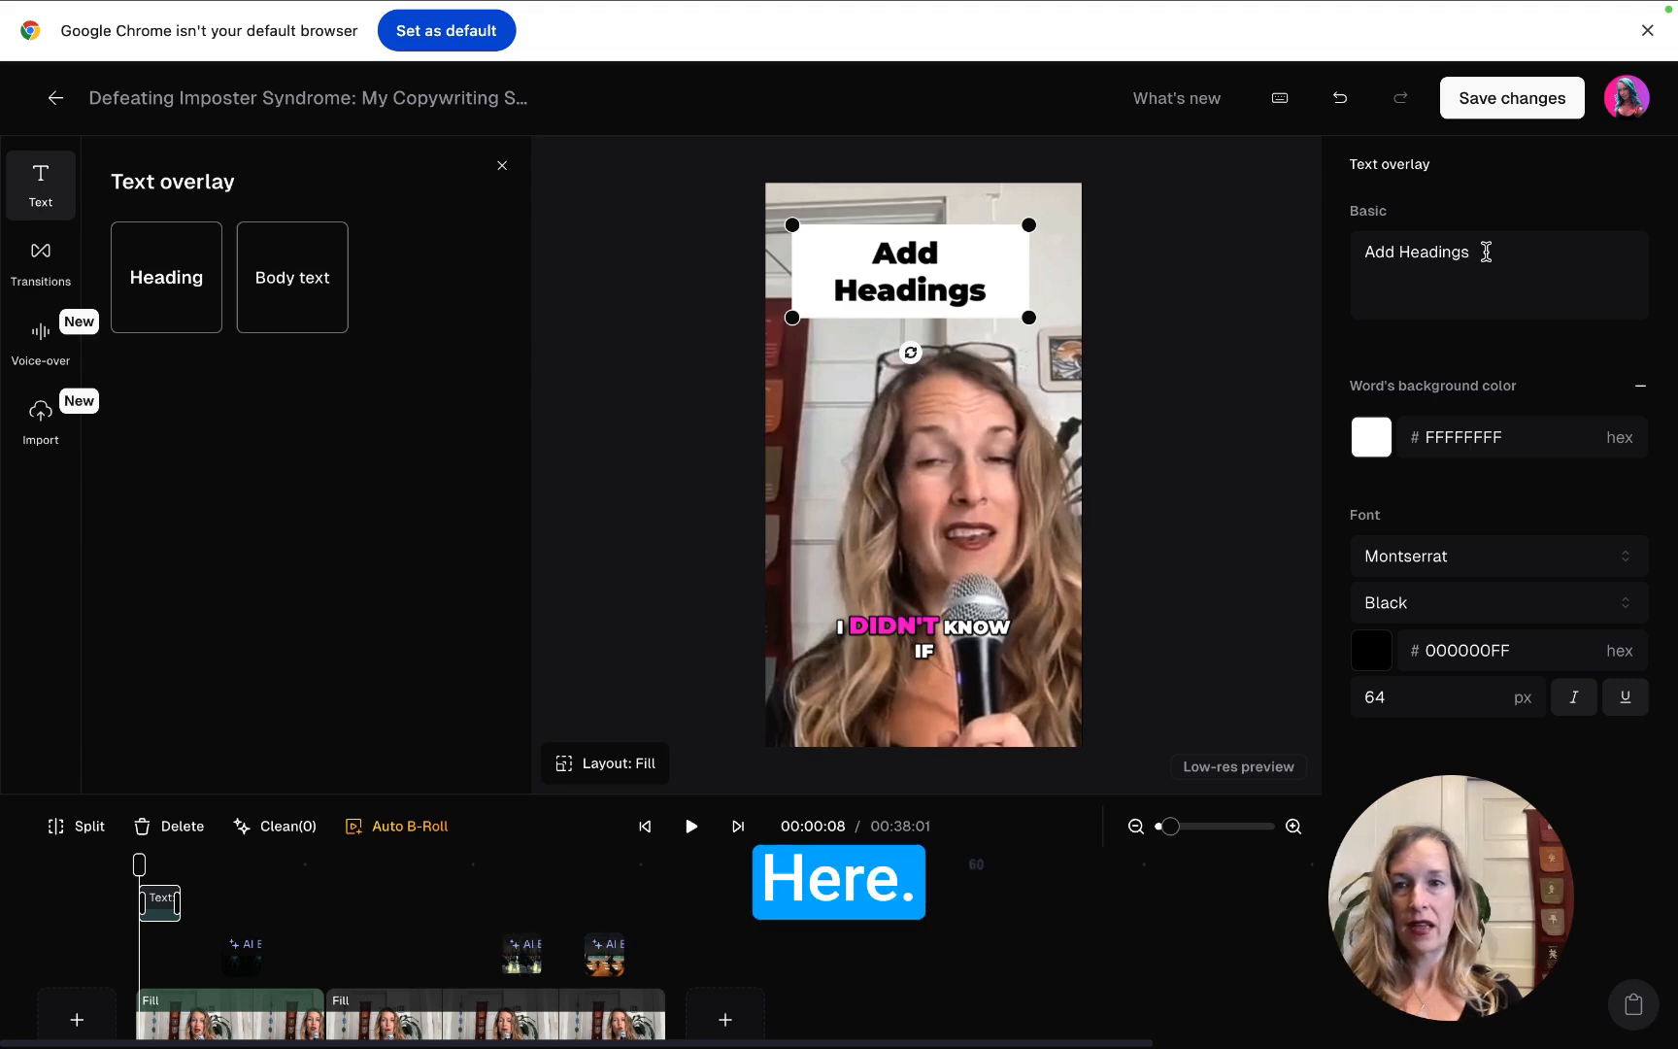
- Replace the heading's placeholder text with "Defeating Imposter Syndrome Is Possible When You..."
text(Defeating )
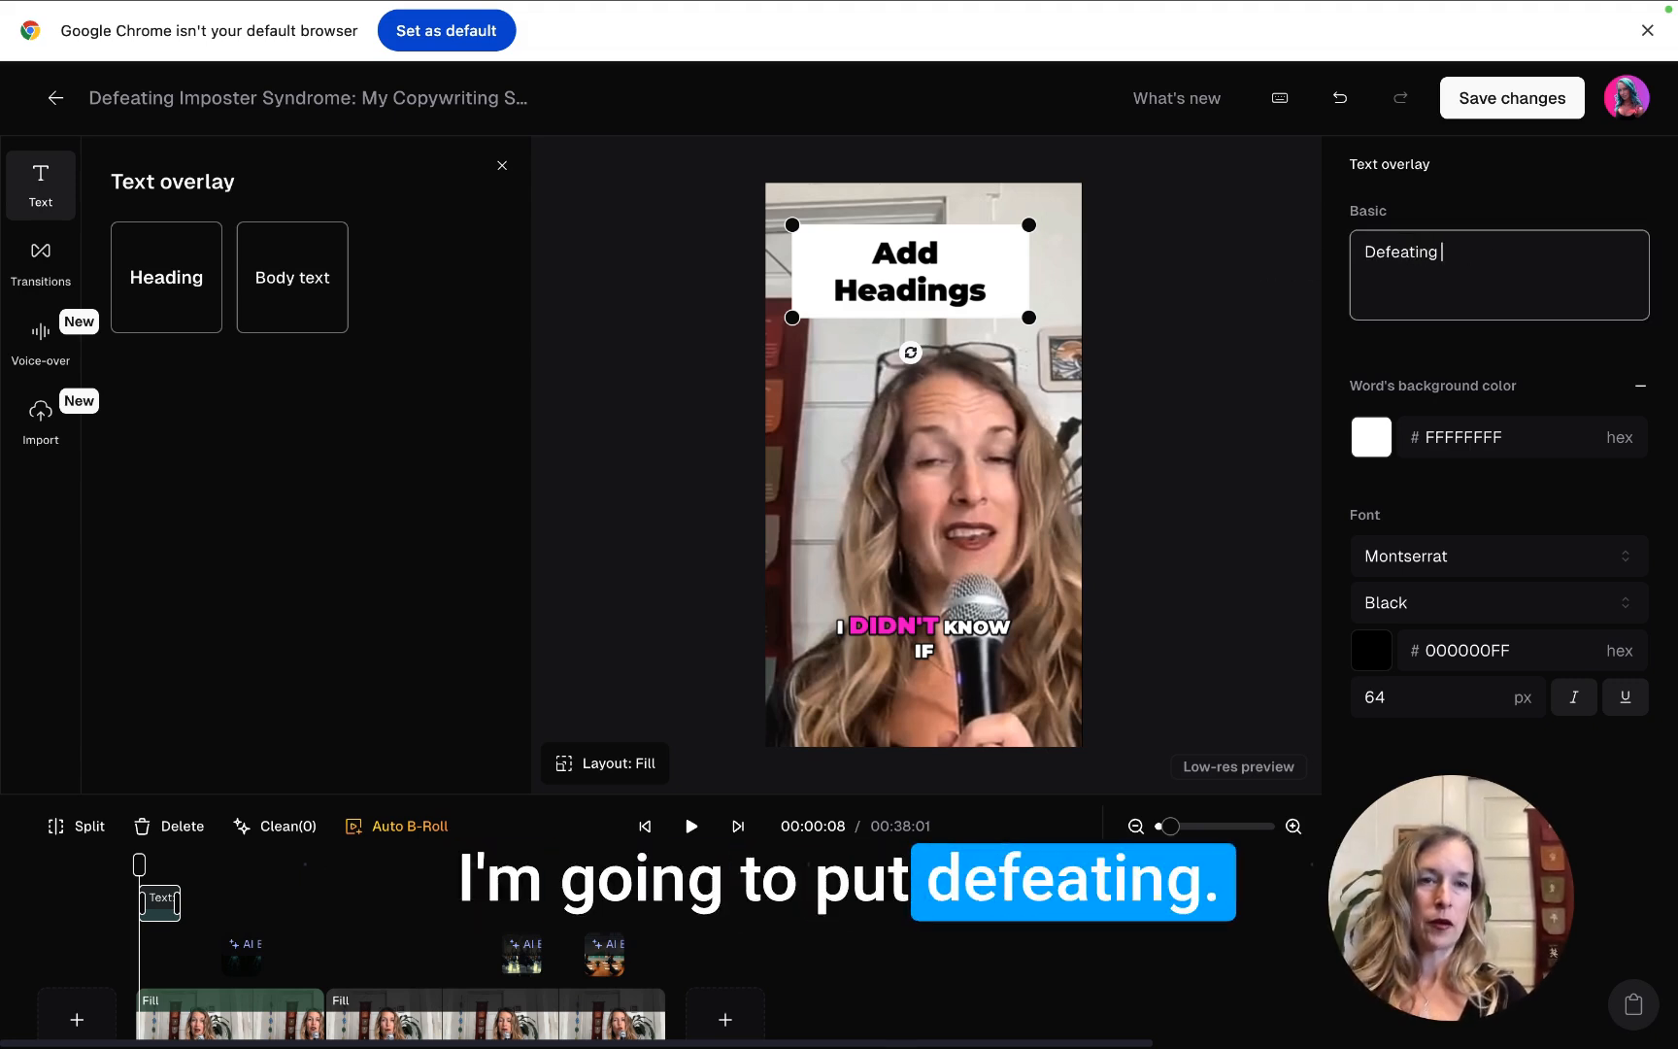
text(Impo)
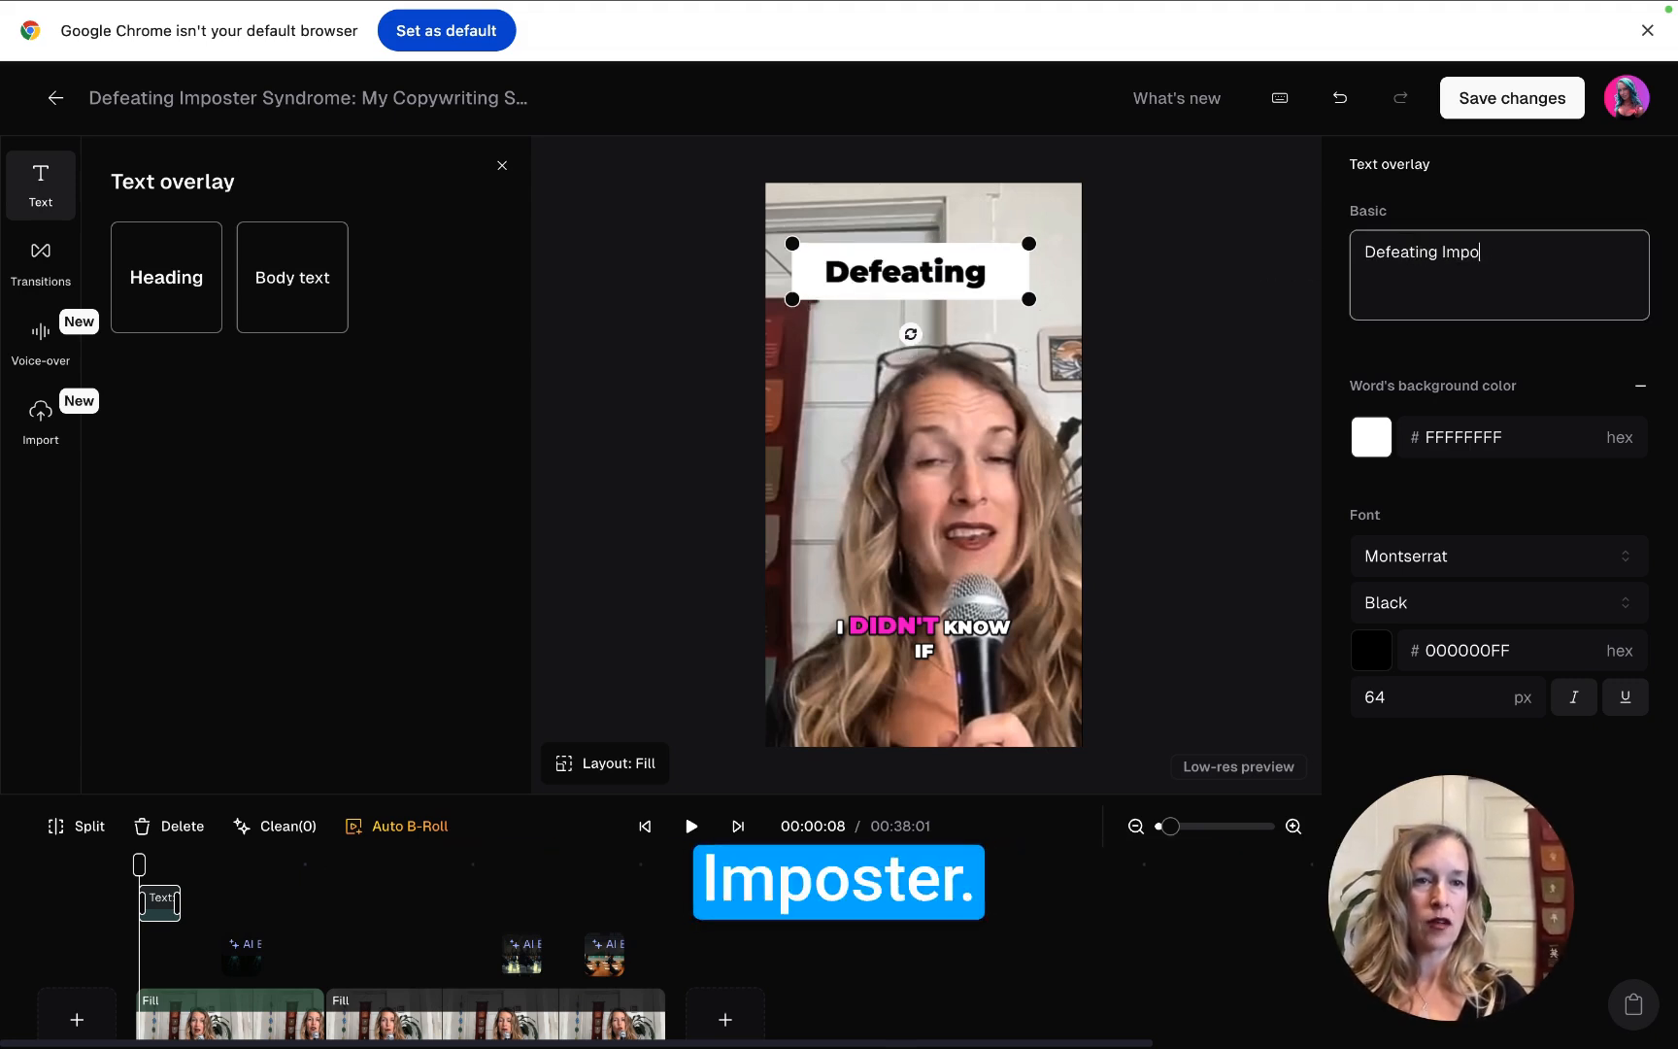
text(ster Syndrome I)
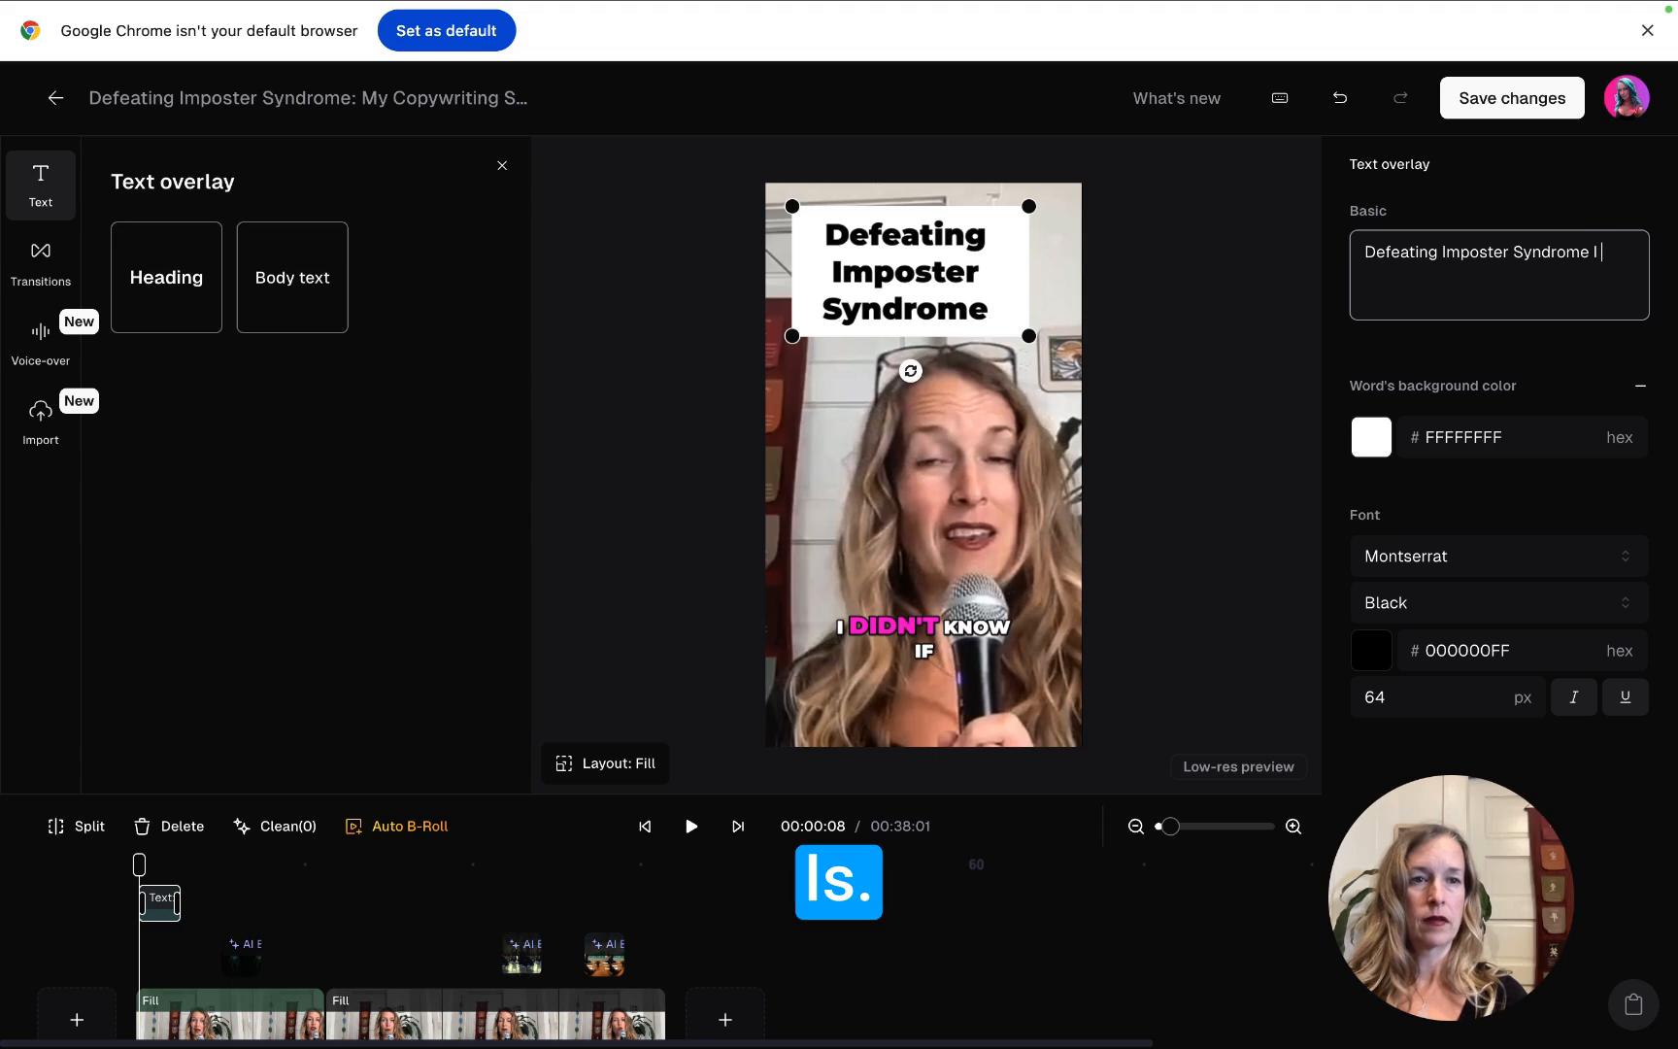
text(s Possible)
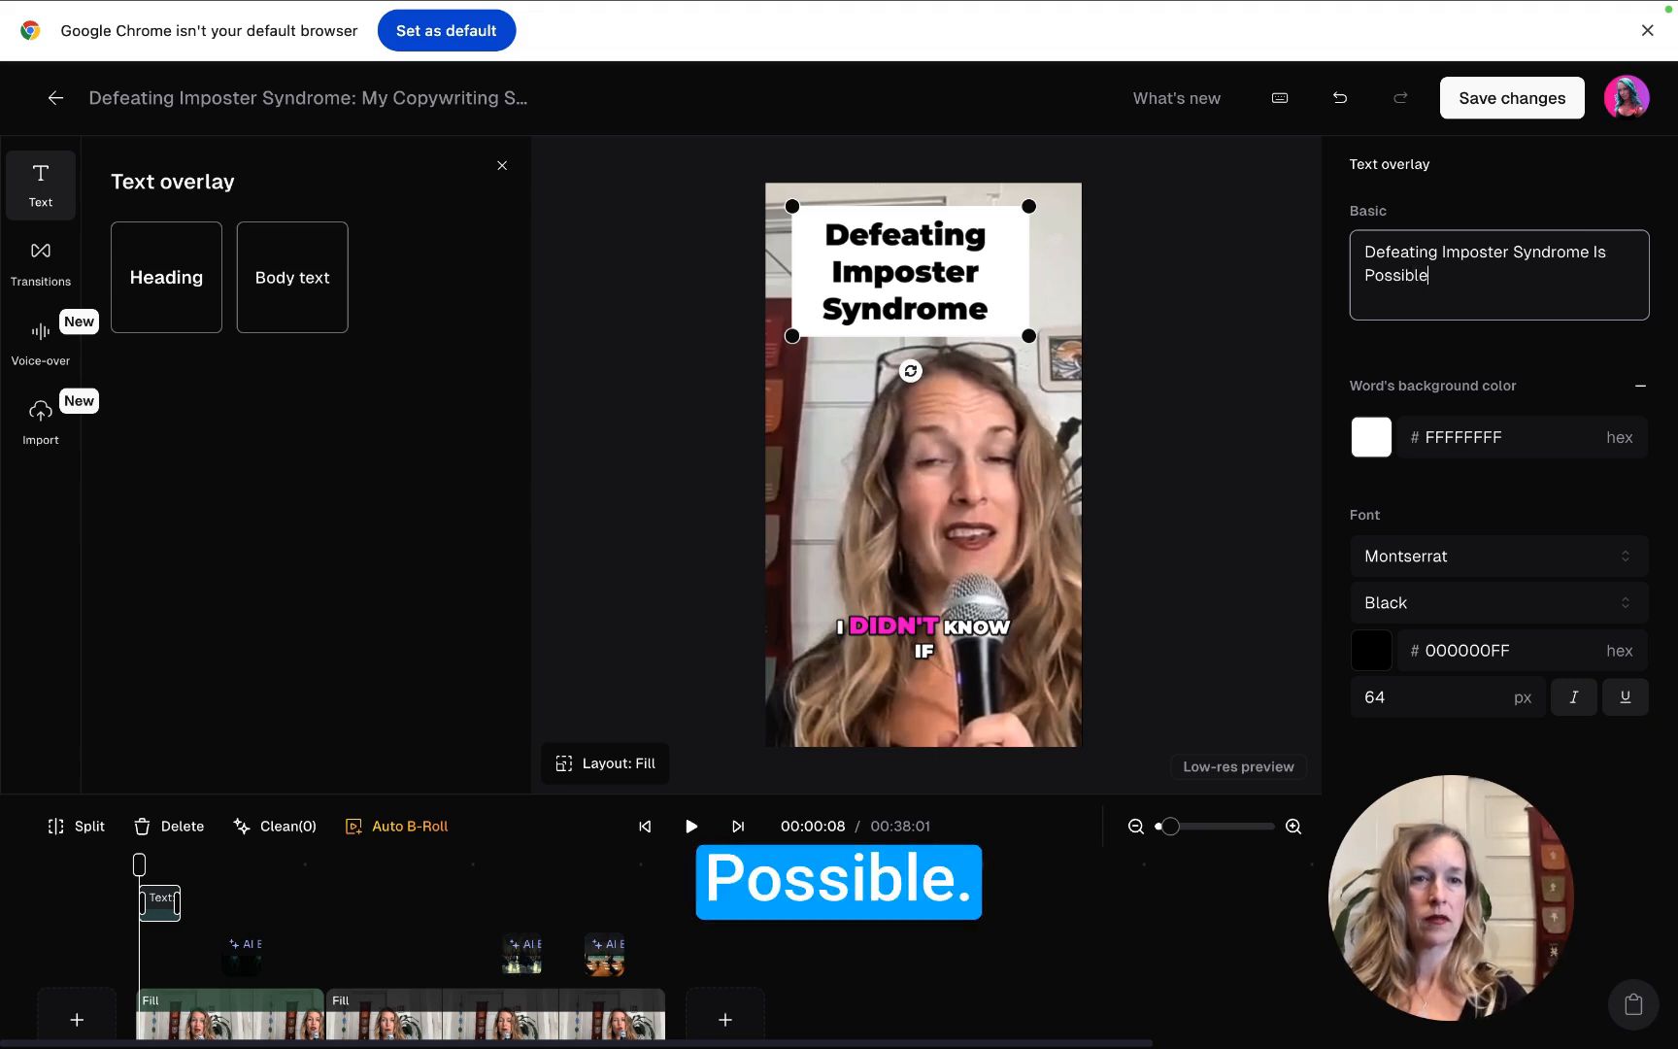
text( When)
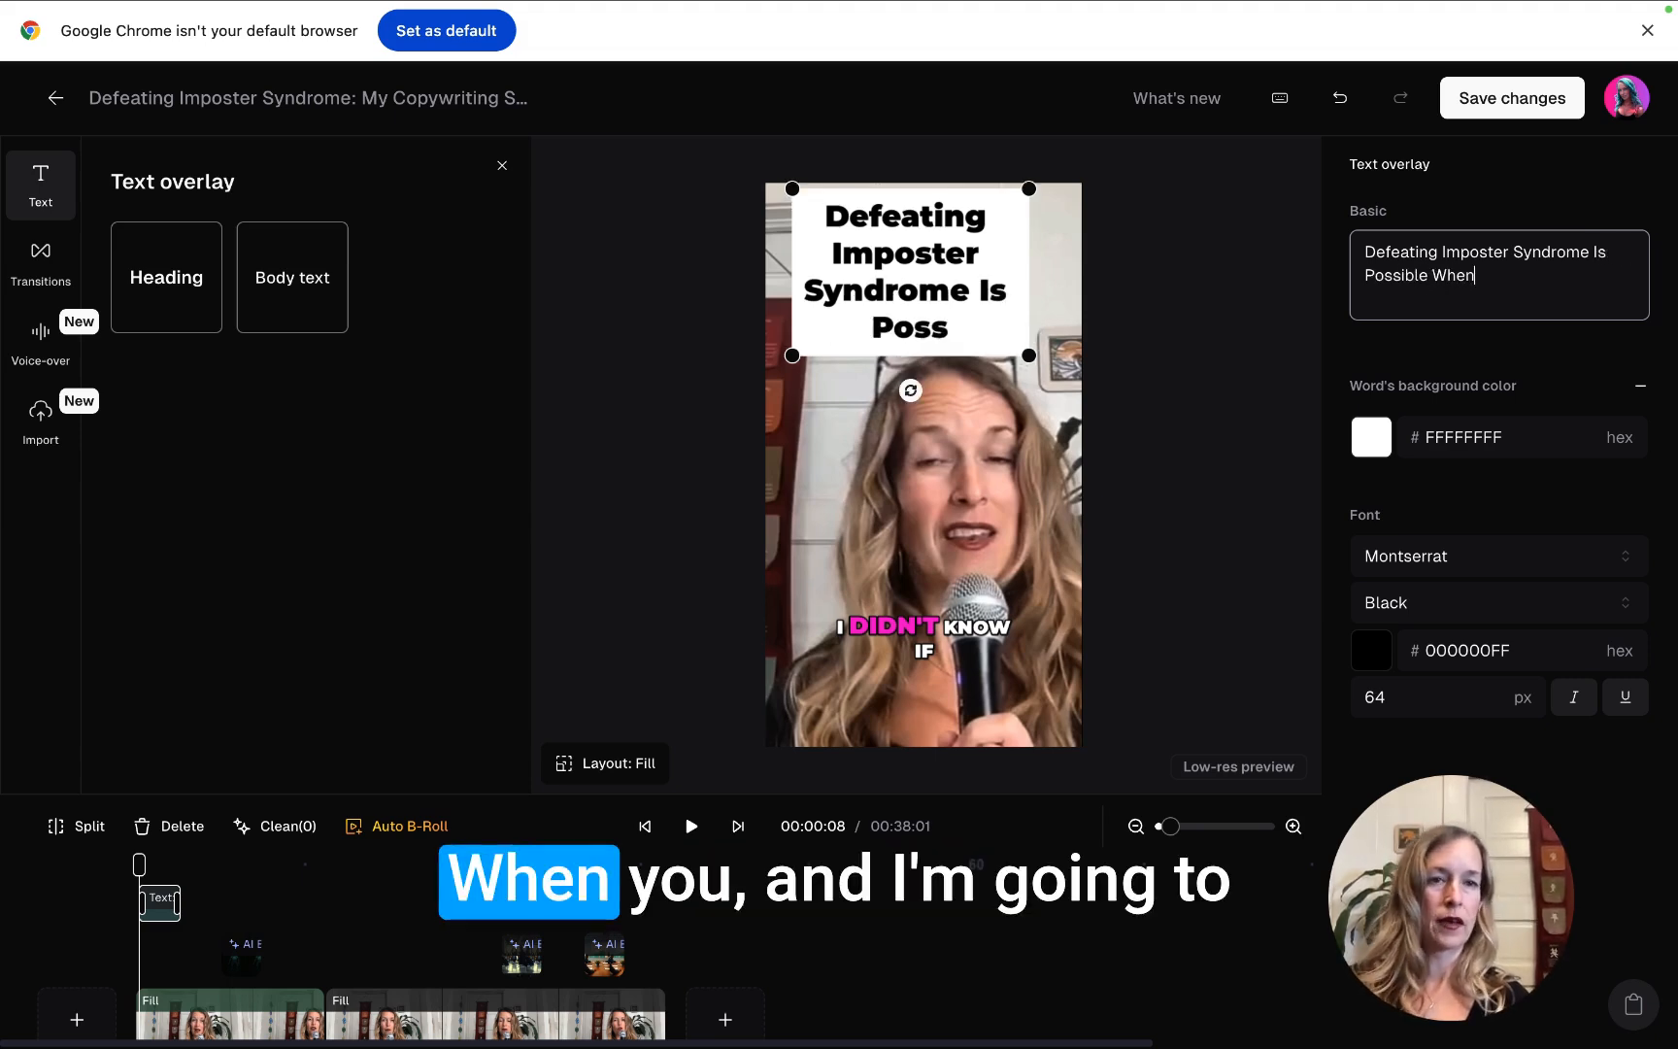
text( You...)
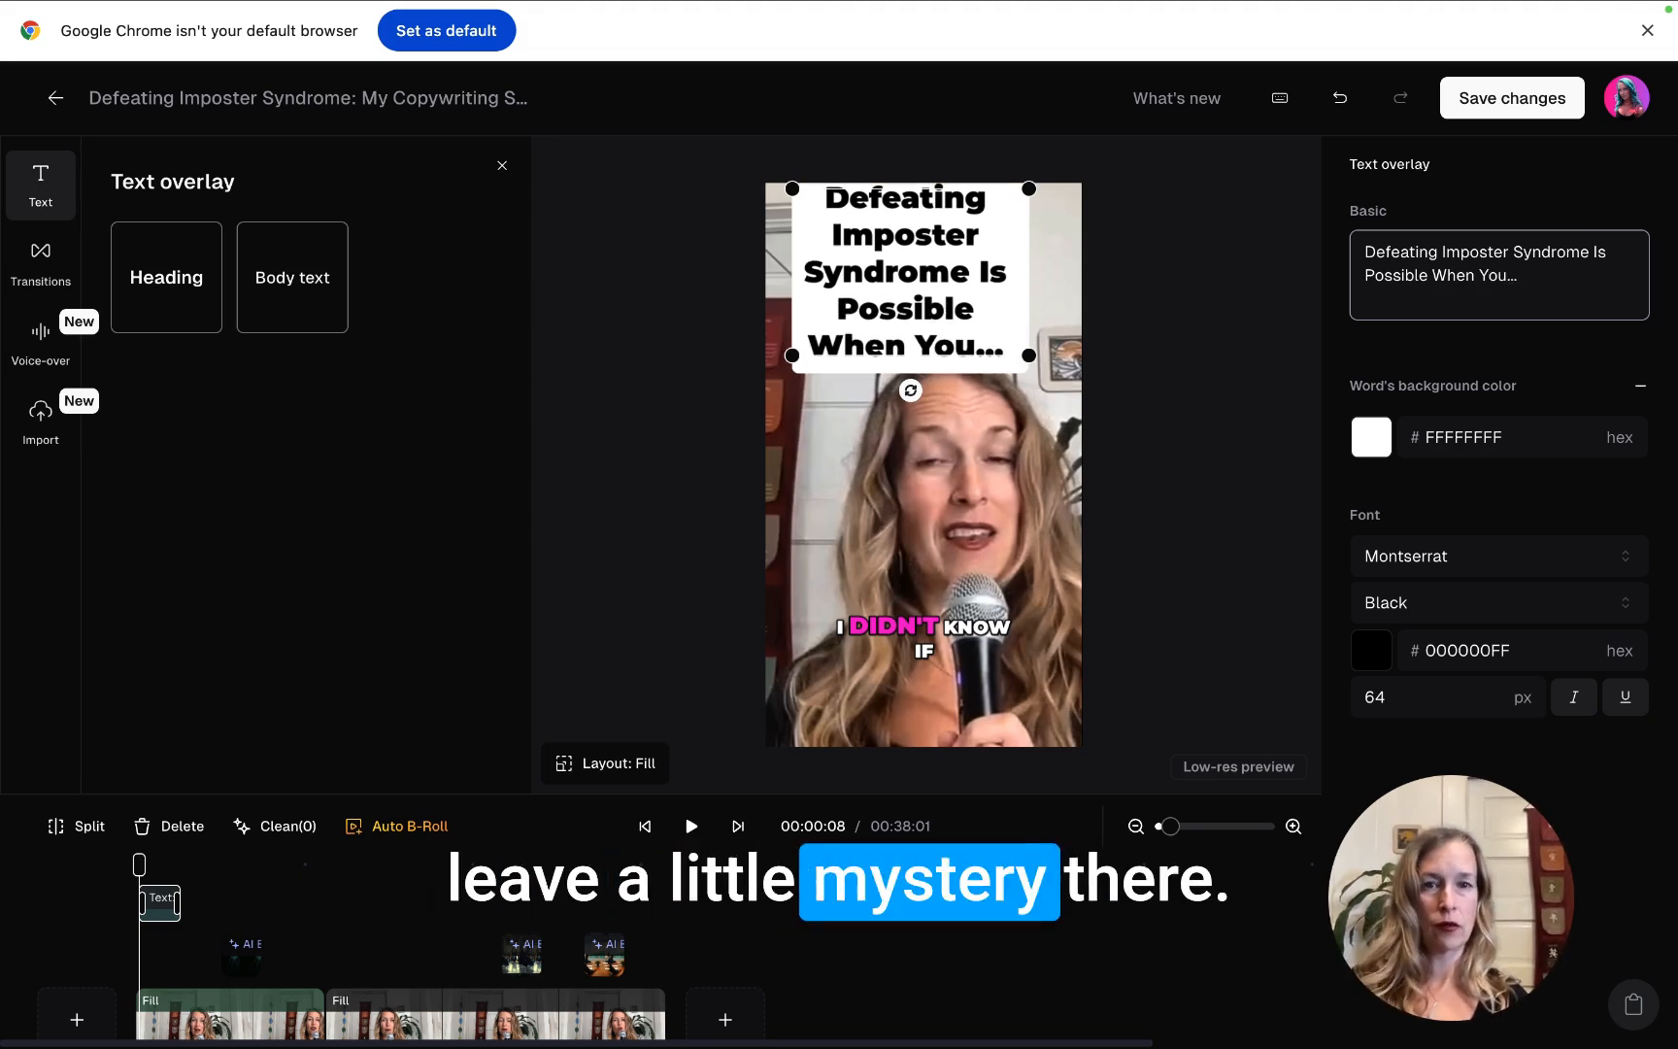
- Shrink the heading box and place it in the upper-left corner of the video frame, above the speaker's head
drag(1013, 282, 994, 323)
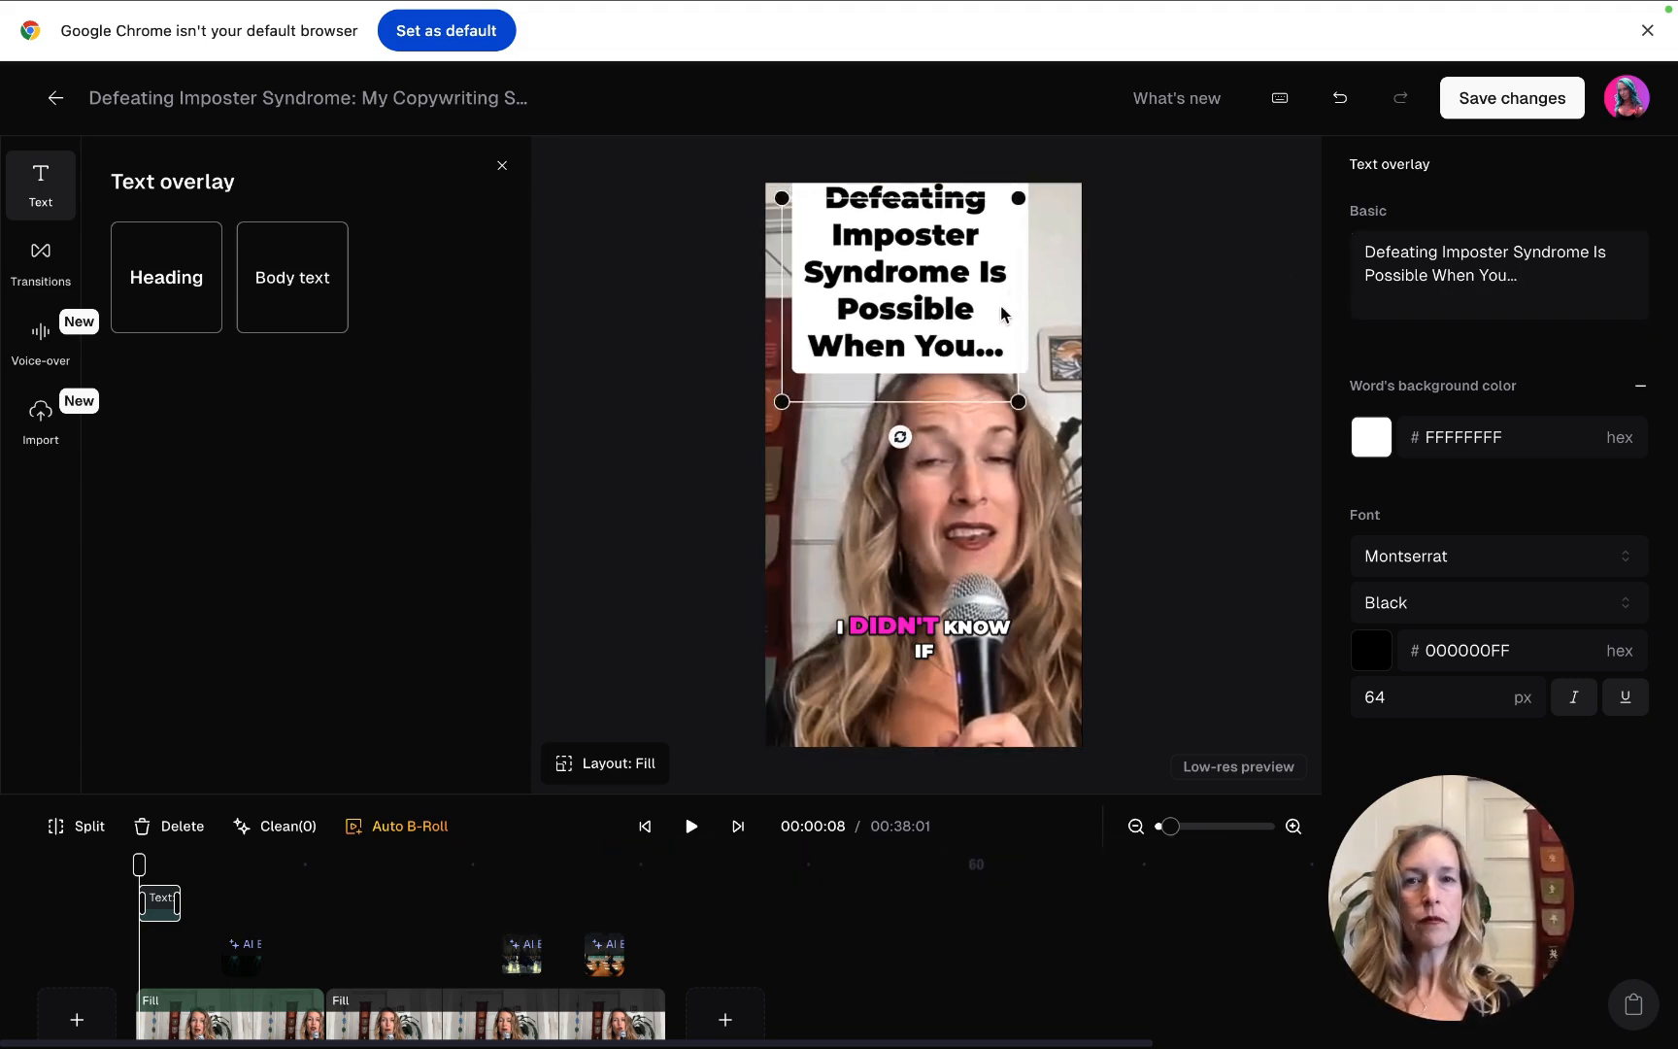
drag(999, 393, 969, 355)
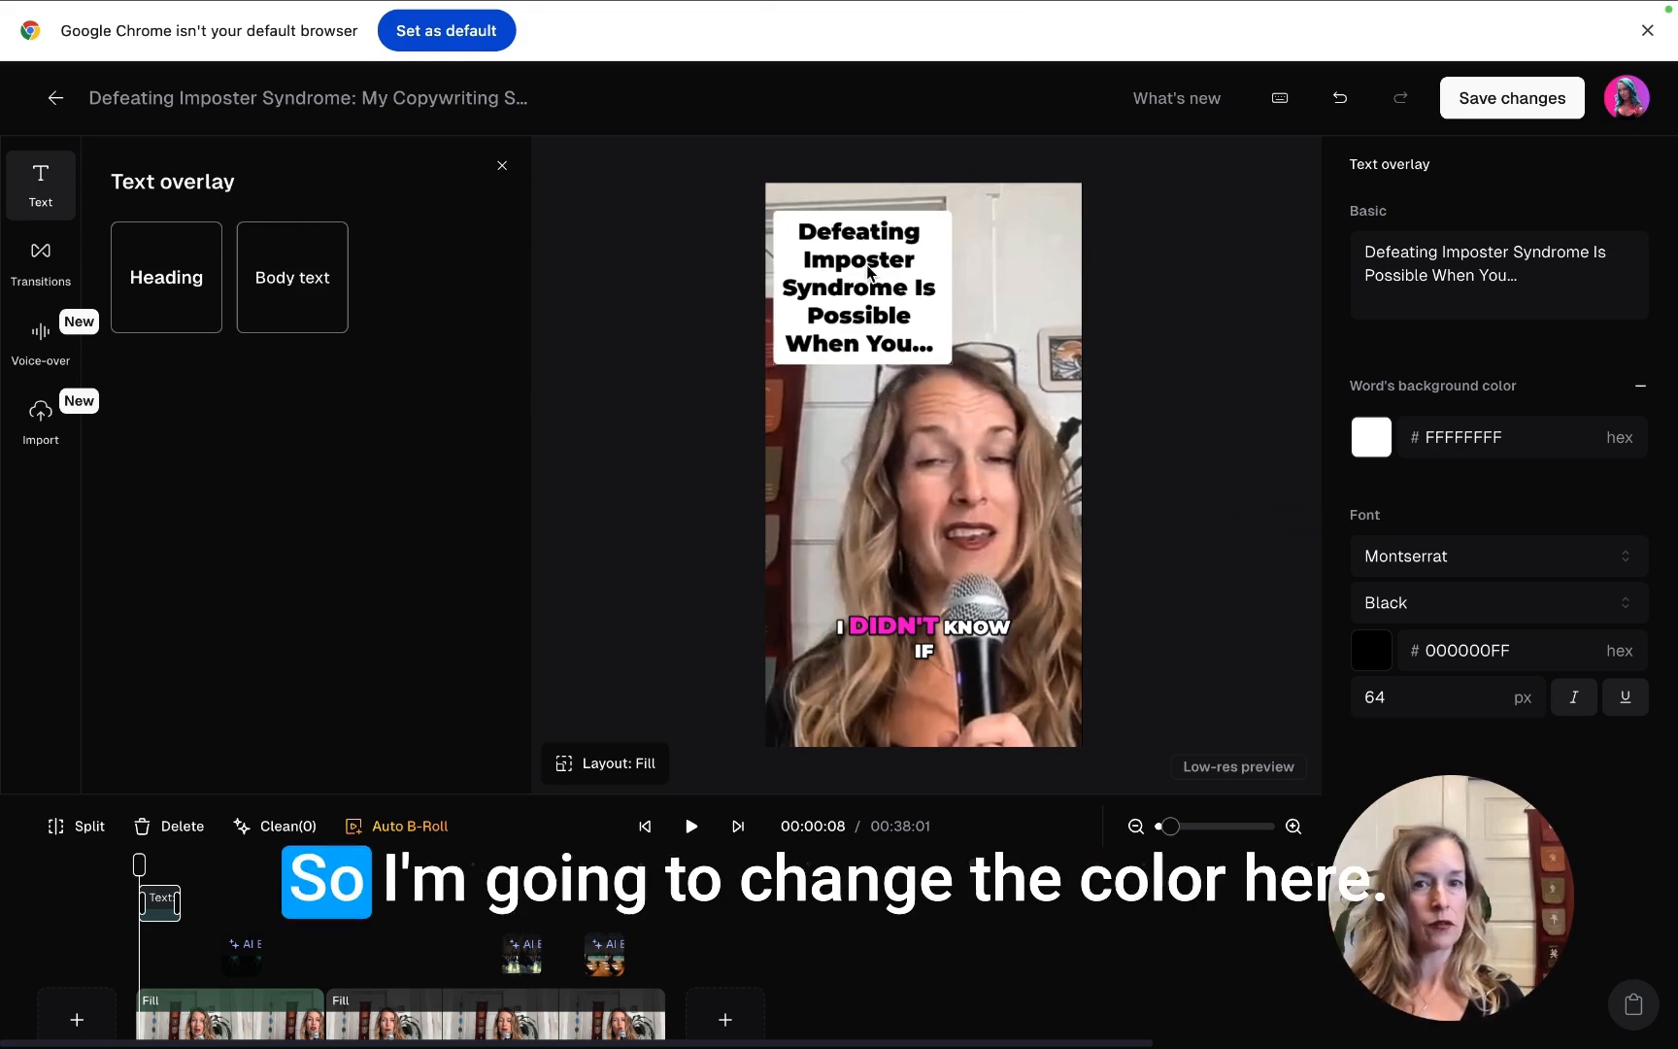
drag(876, 275, 874, 269)
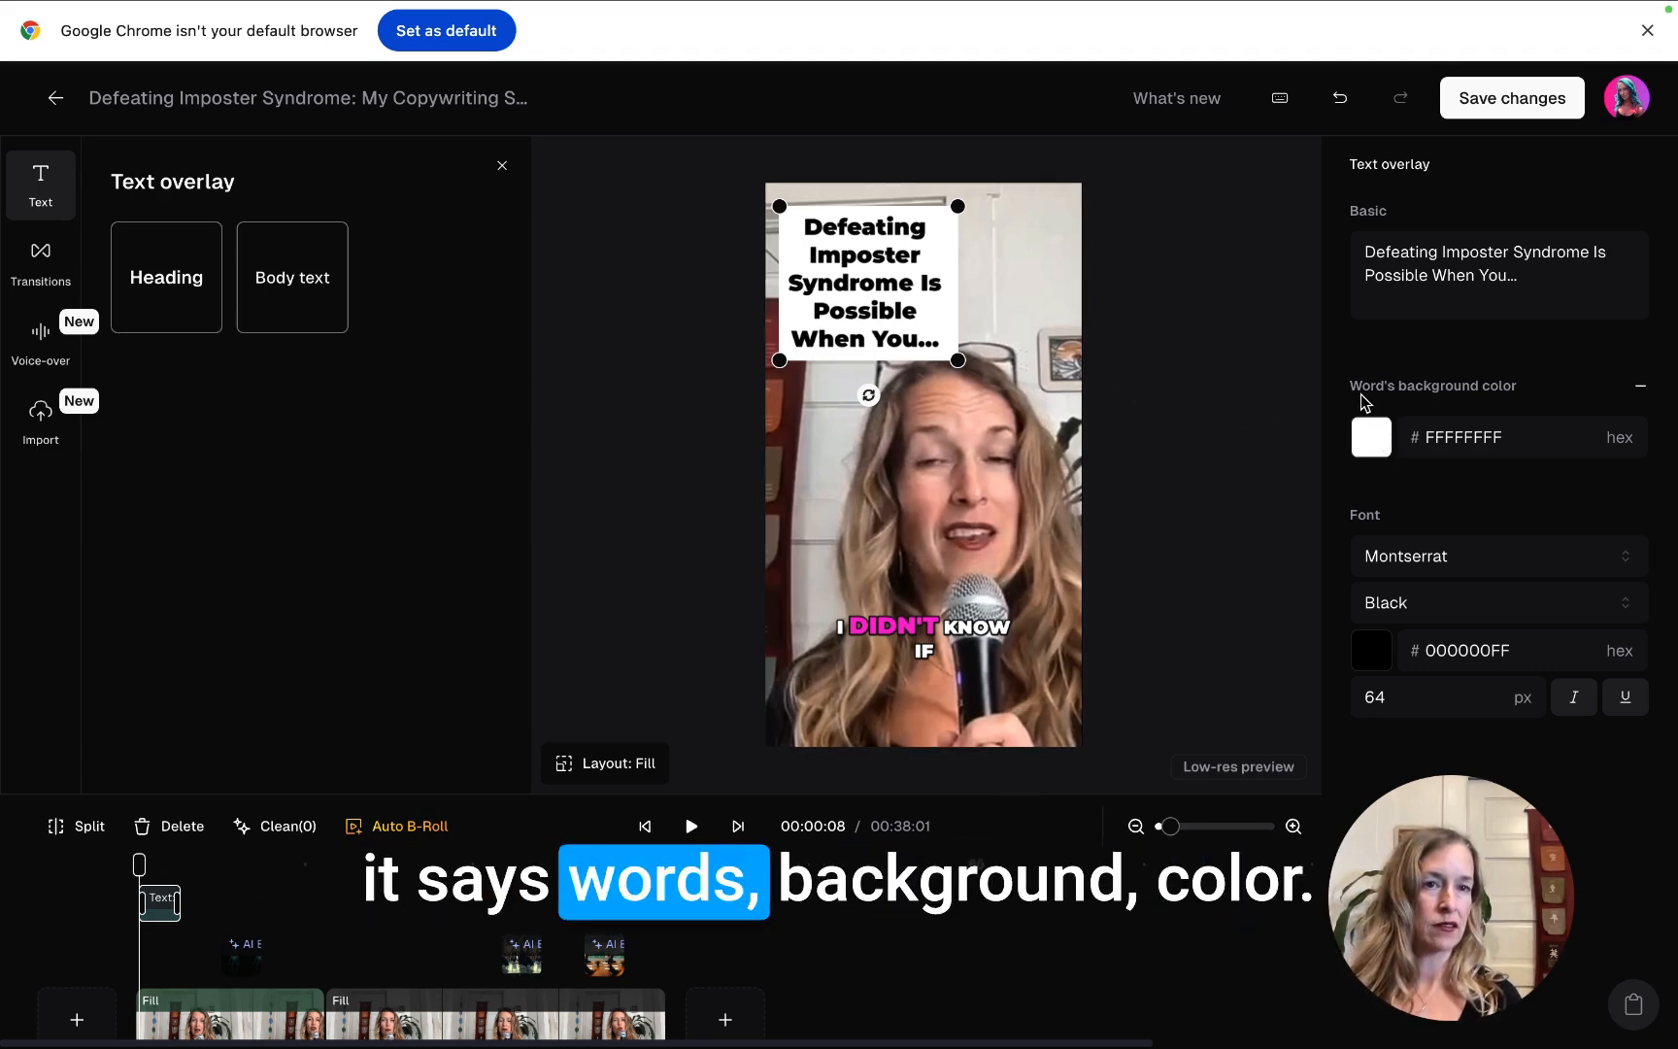
- Set the heading's background color to the bright pink F205C5FF, matching the caption highlight
click(1369, 454)
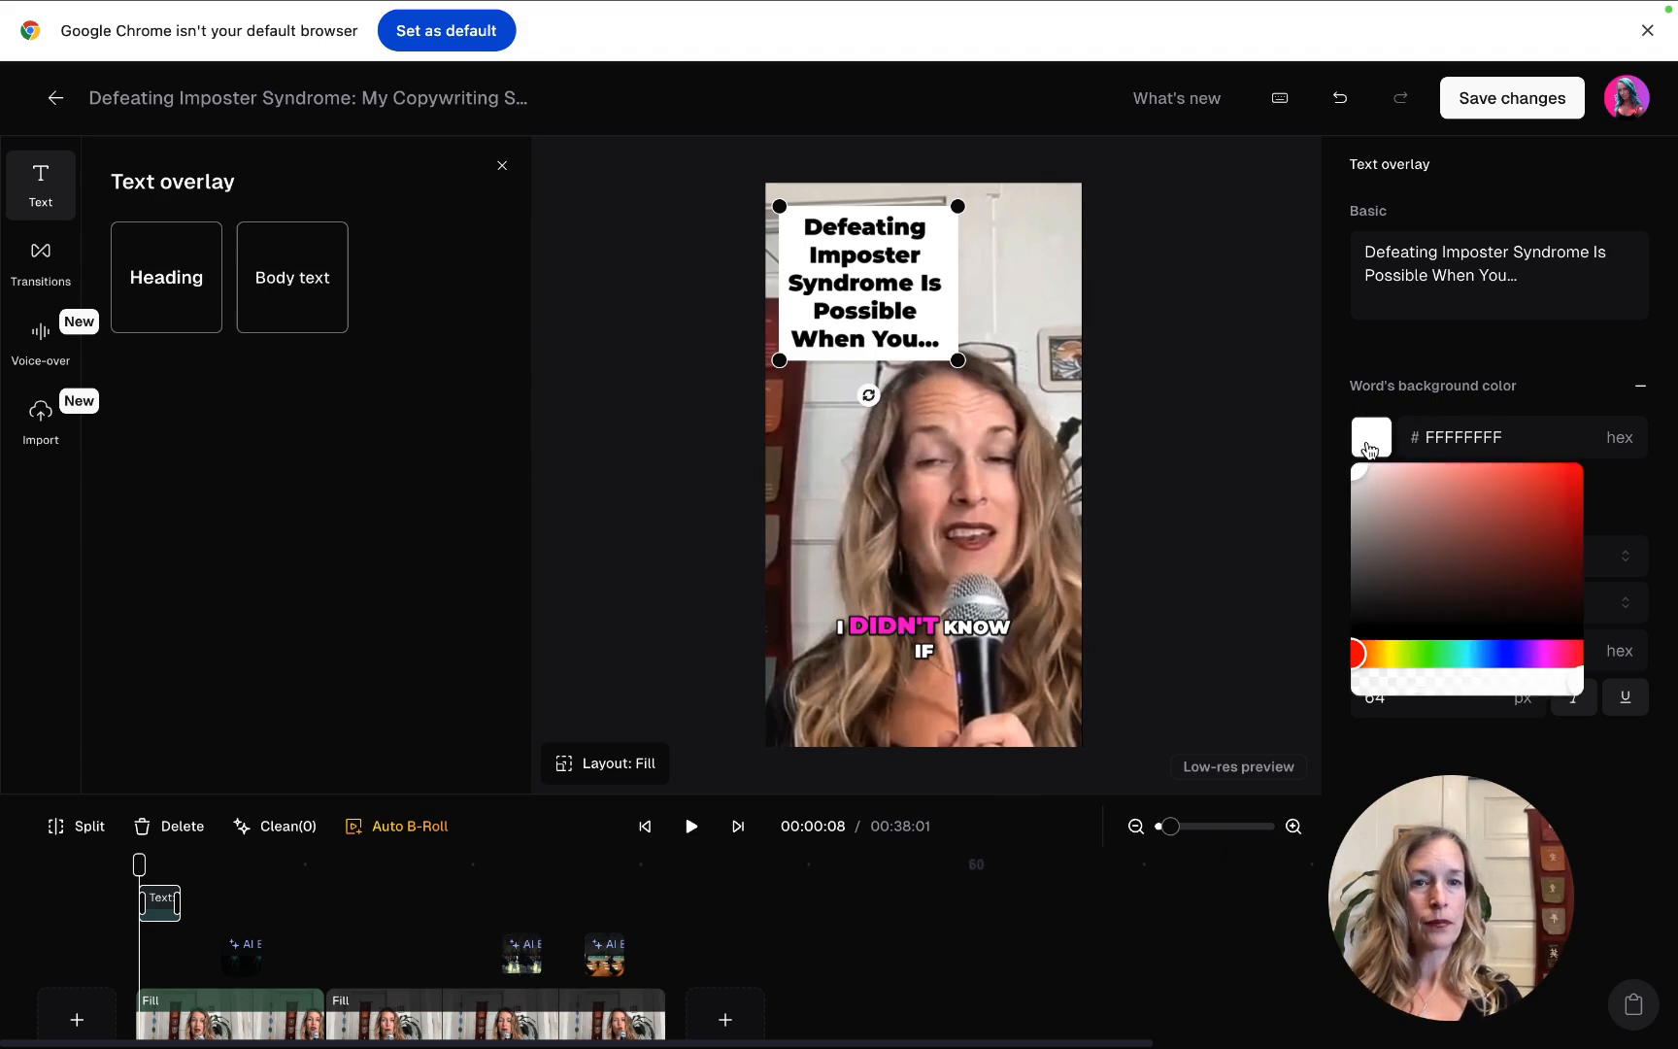
drag(1558, 663, 1554, 656)
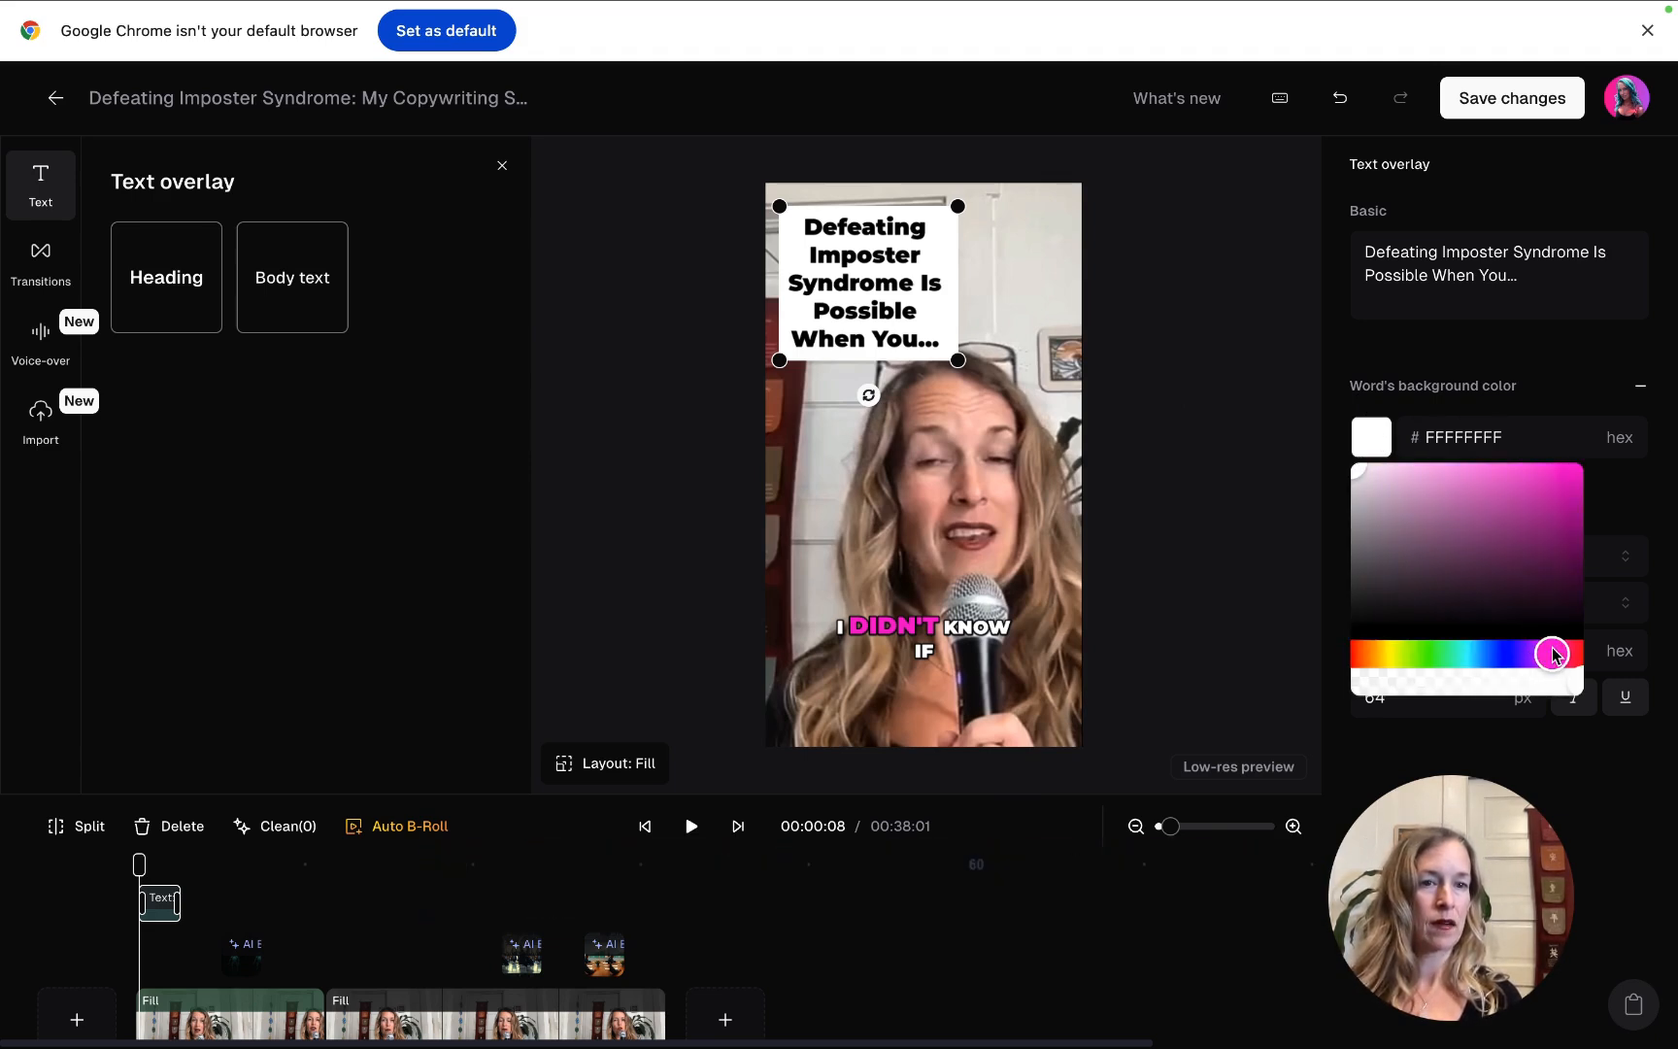
click(1576, 475)
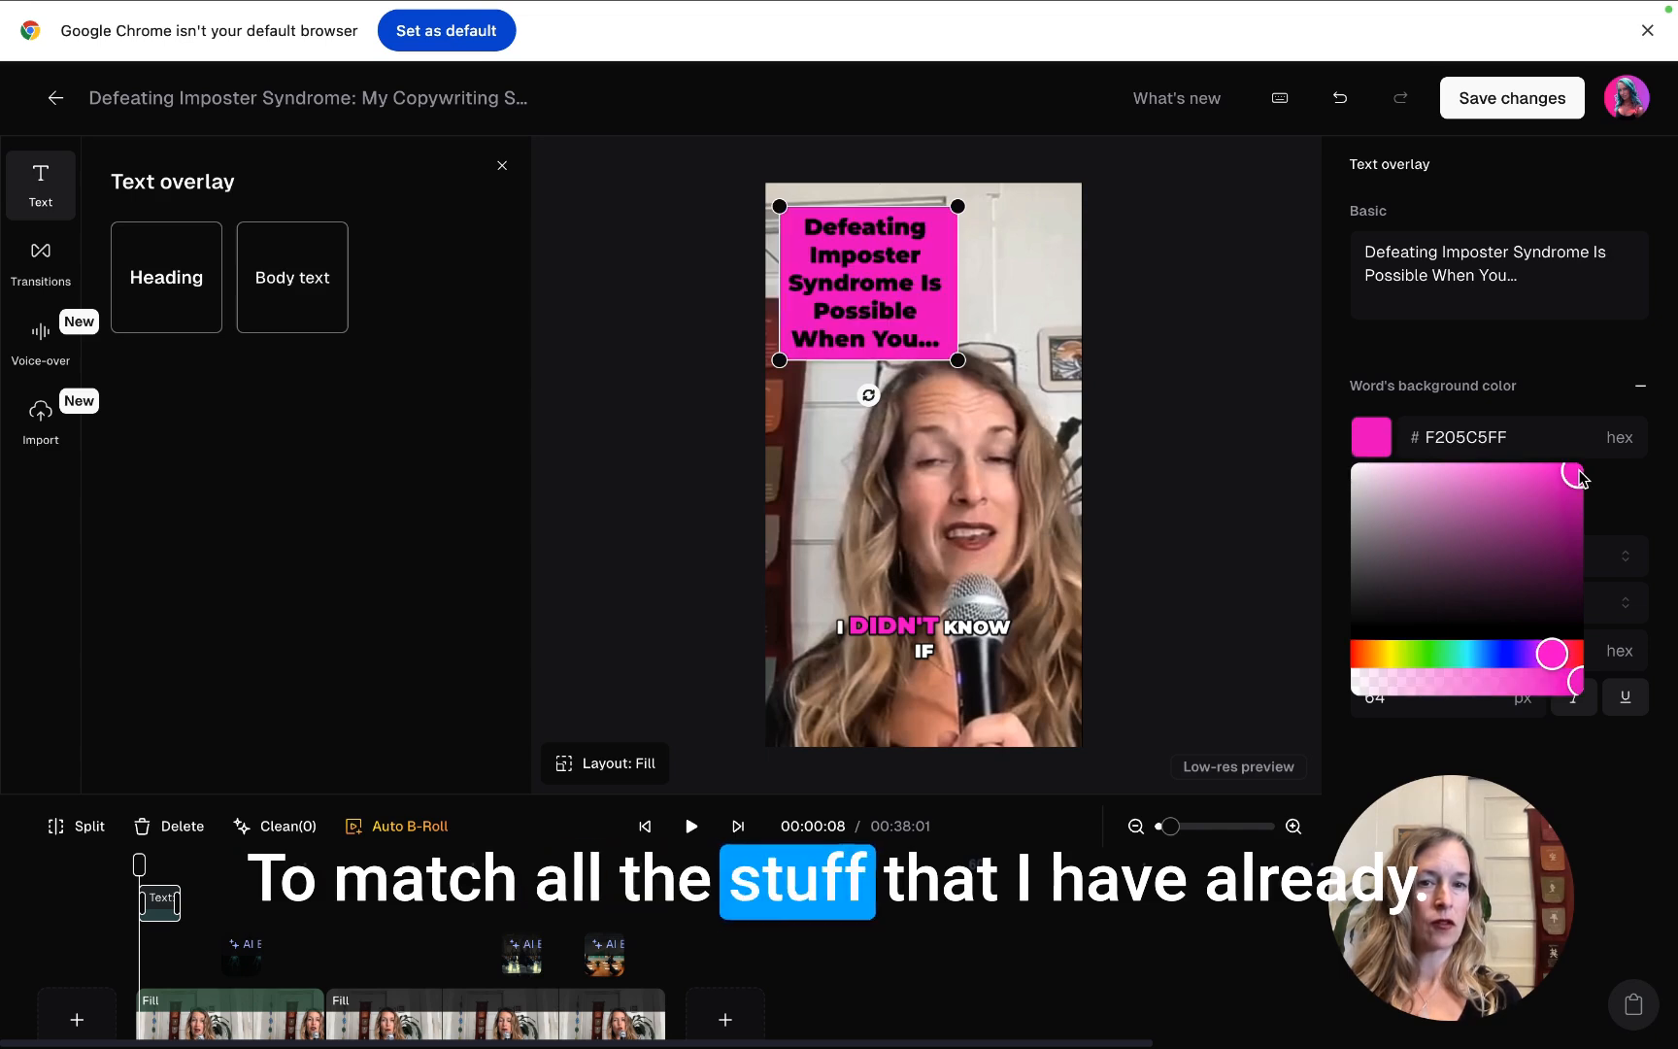
click(1565, 392)
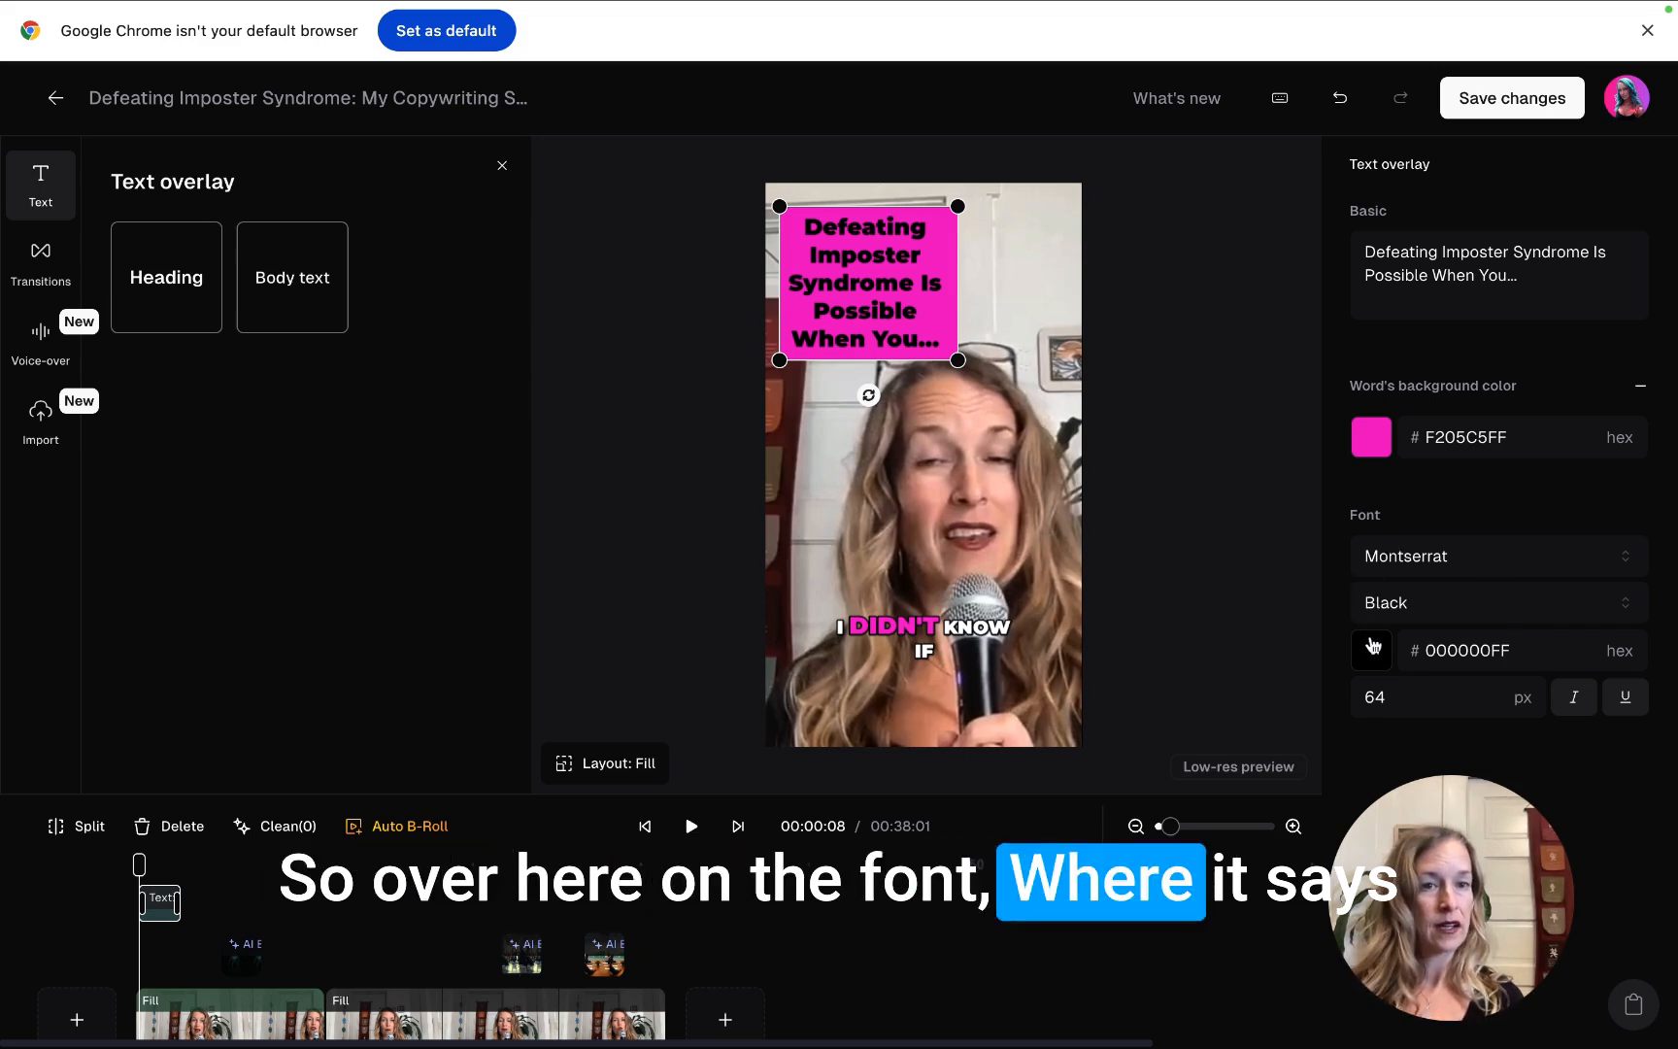
- Change the heading's font color to the near-white FBF9F9FF and shrink the heading box slightly
click(1376, 661)
click(1356, 685)
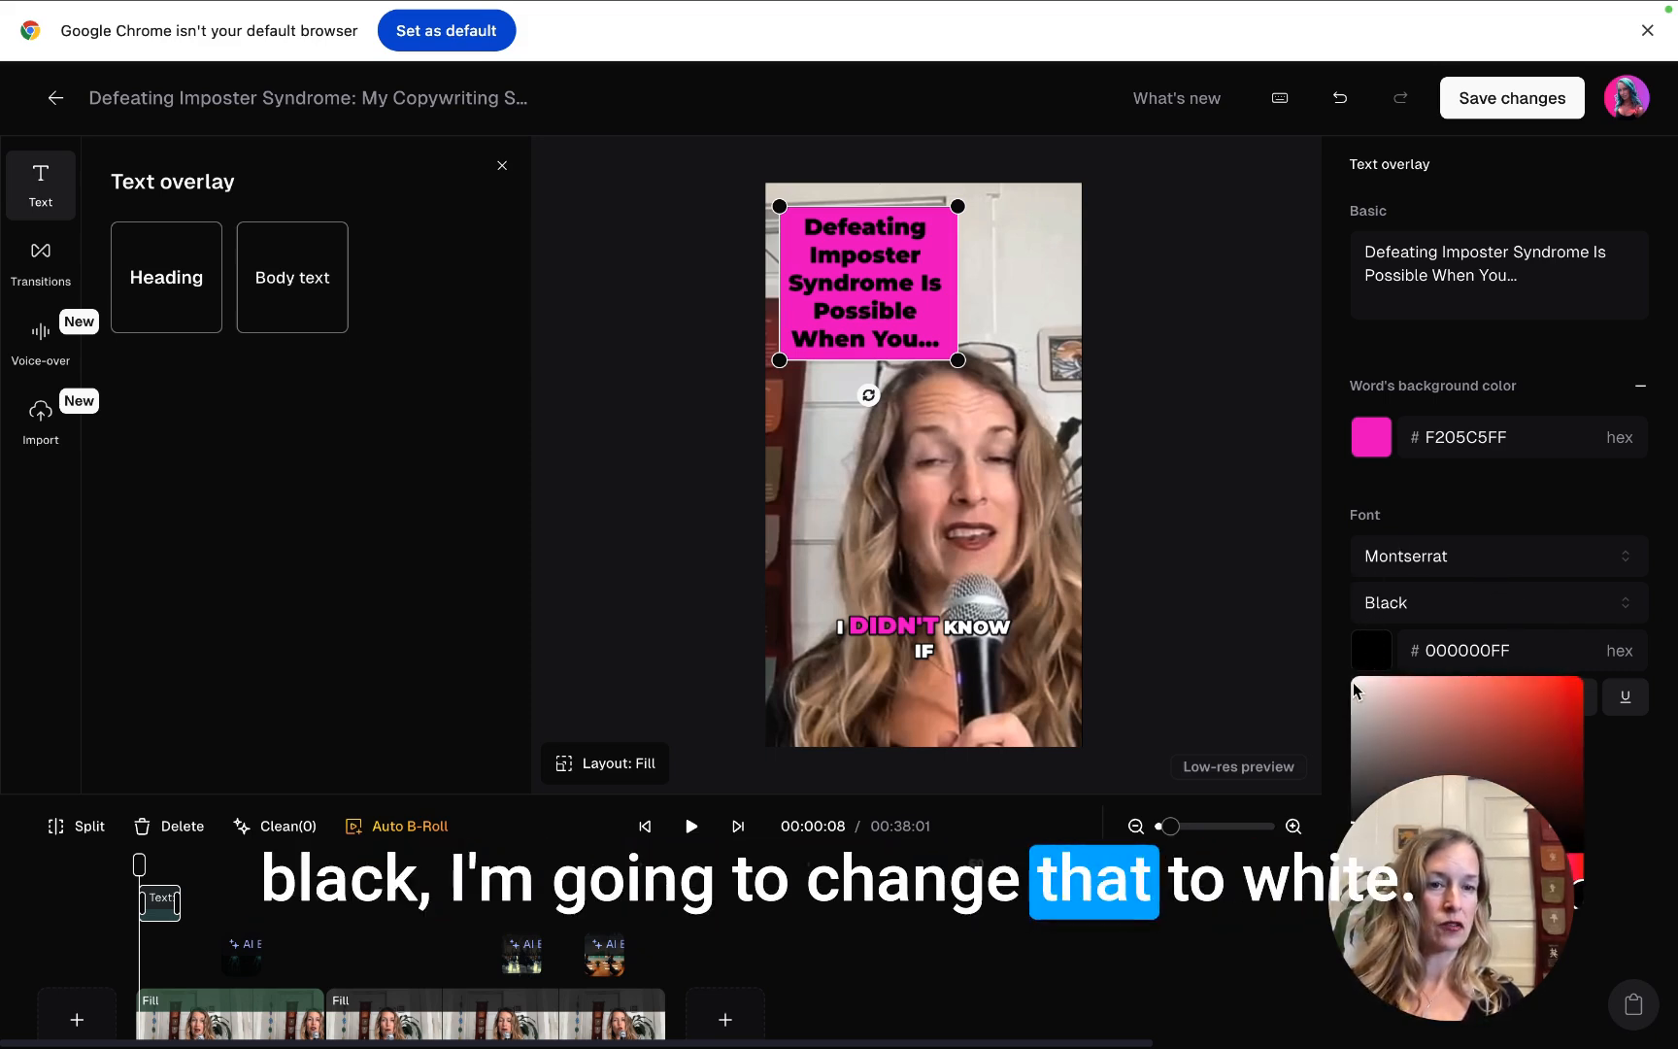
click(1153, 412)
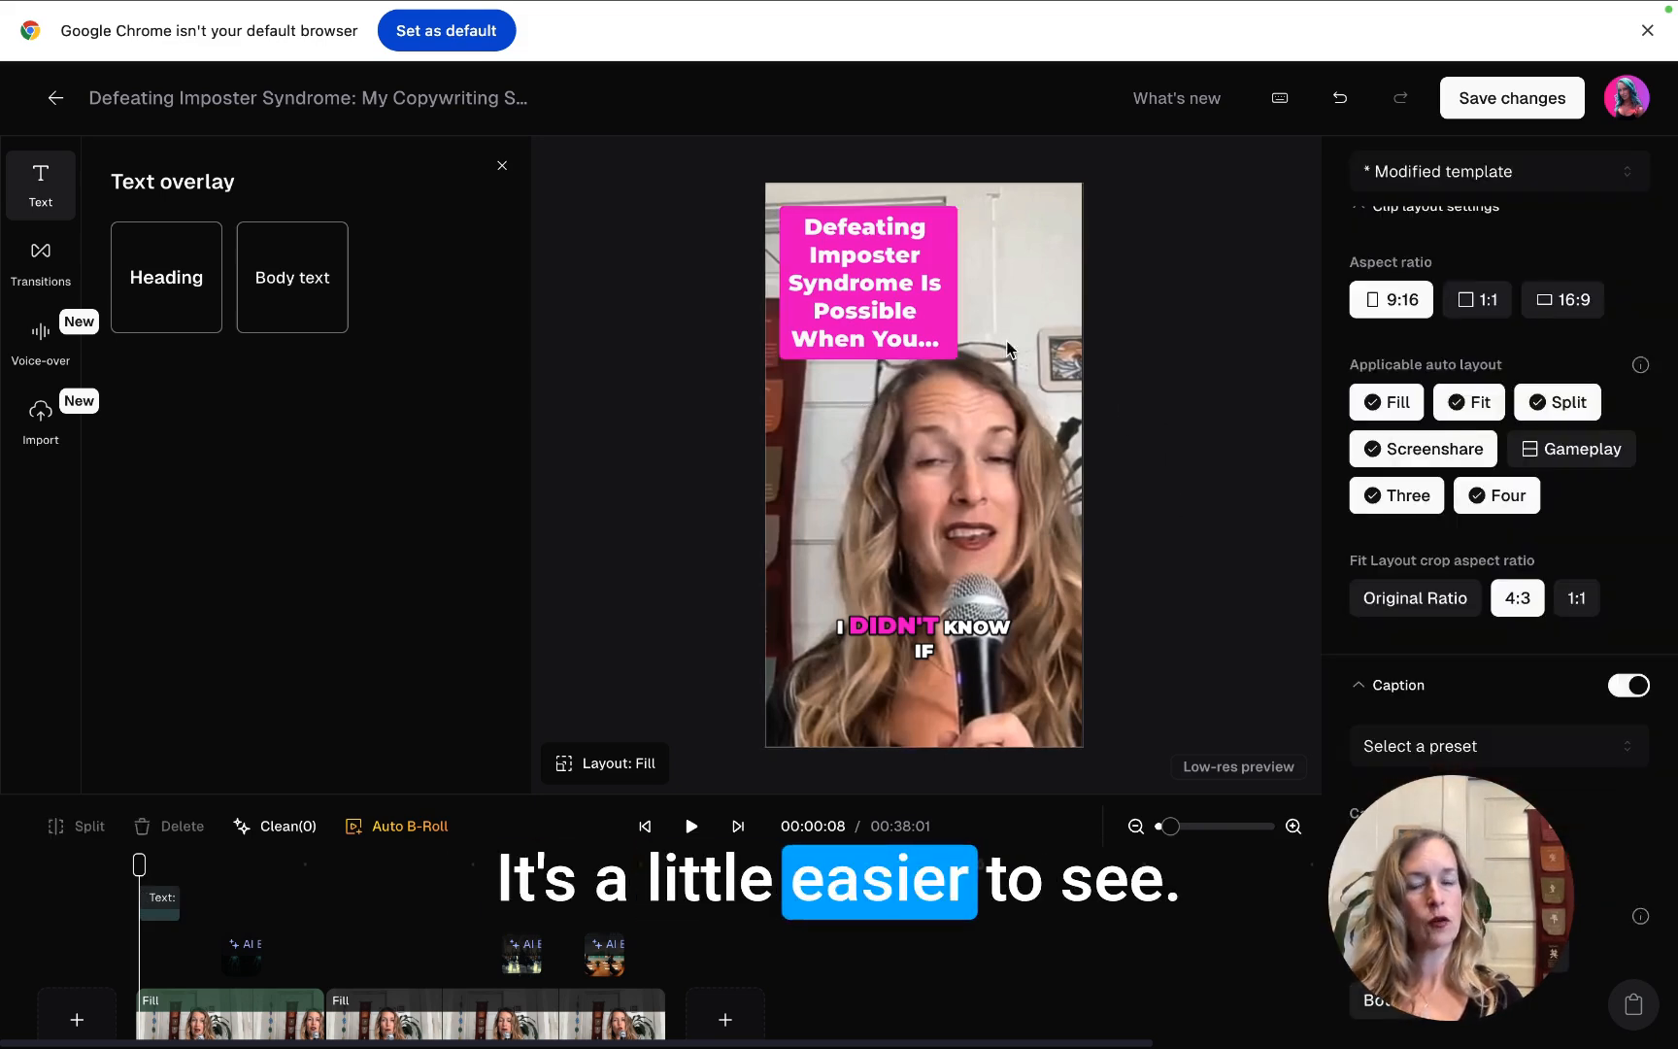
click(907, 263)
mouse_move(957, 359)
mouse_down()
mouse_move(991, 389)
mouse_move(974, 471)
mouse_move(947, 348)
mouse_move(929, 345)
mouse_move(960, 371)
mouse_move(943, 351)
mouse_up()
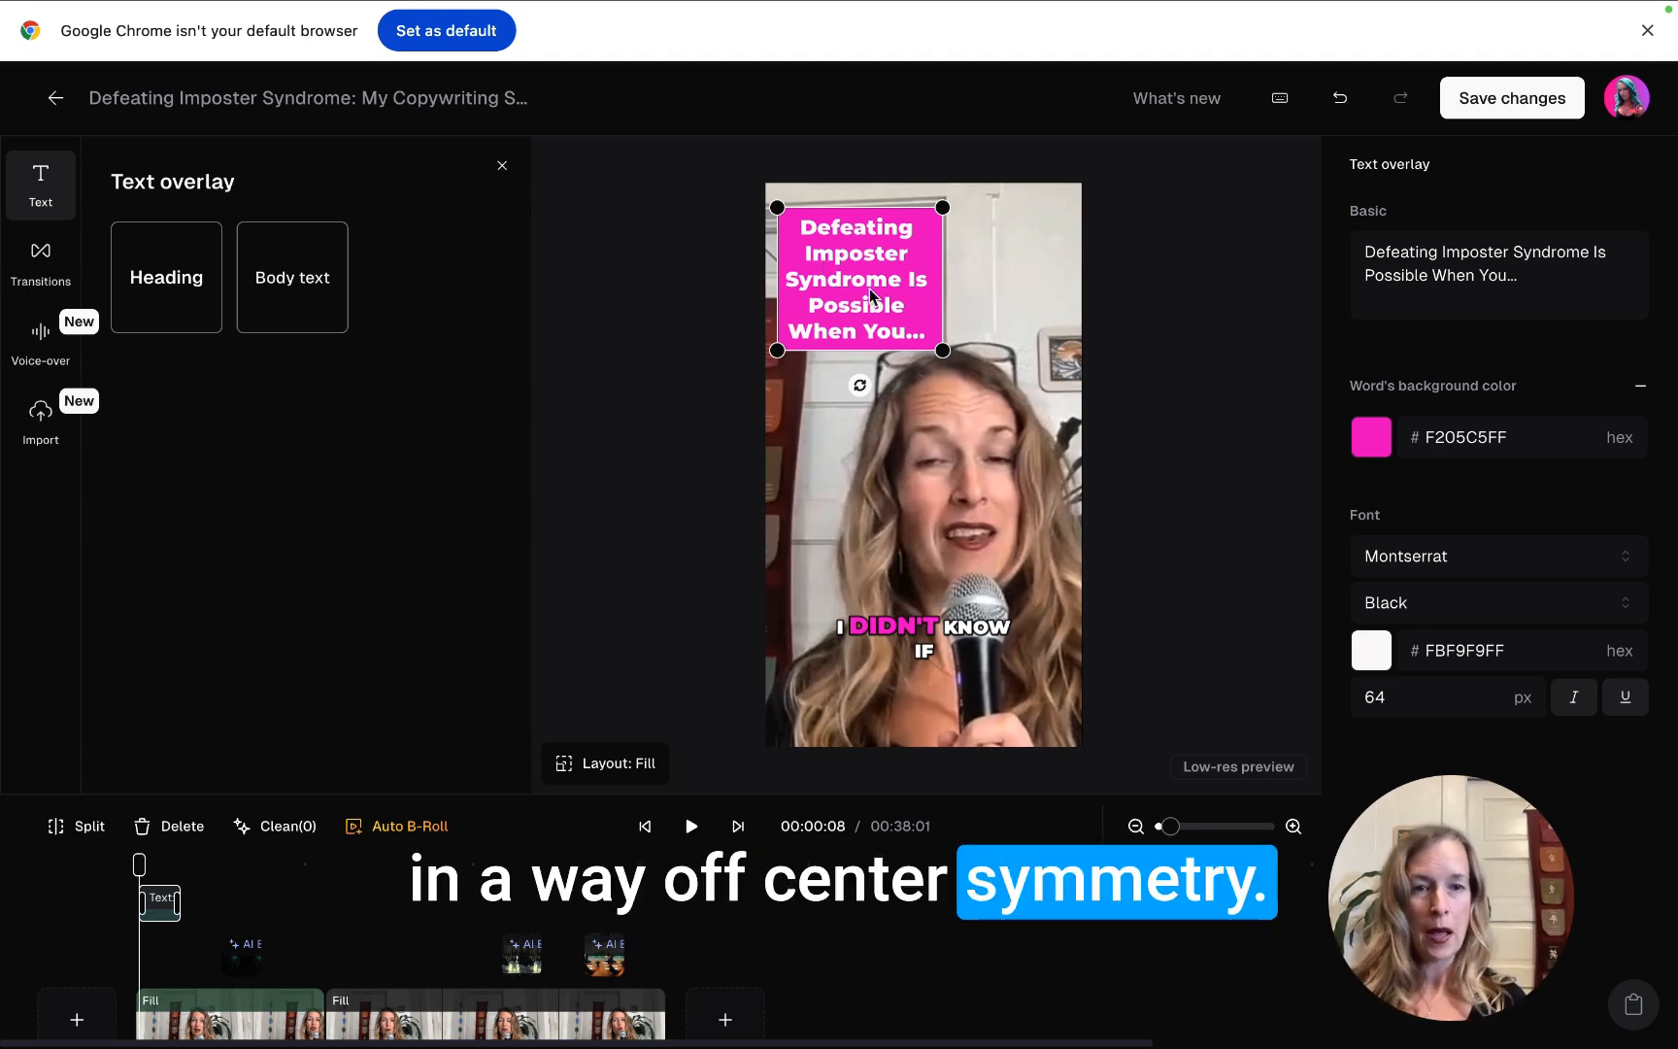
- Zoom the timeline in and out to examine the text overlay's duration, and move the playhead to 00:04:15
click(1183, 827)
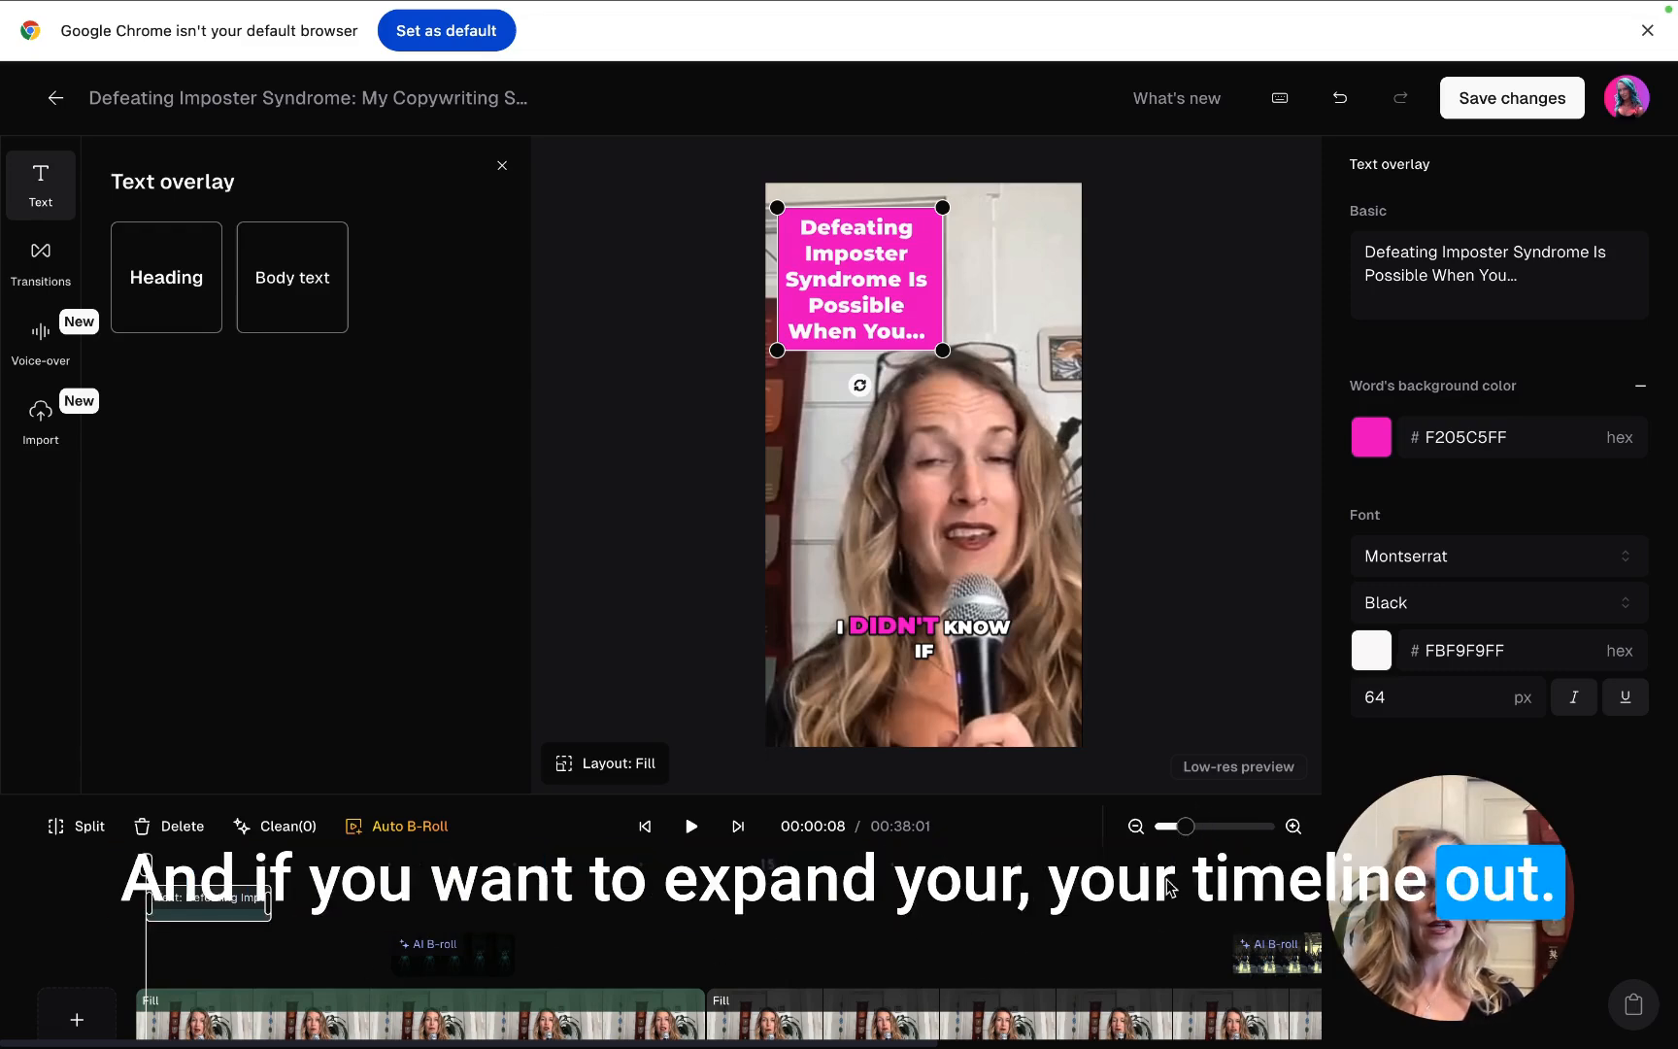
drag(1185, 827, 1220, 833)
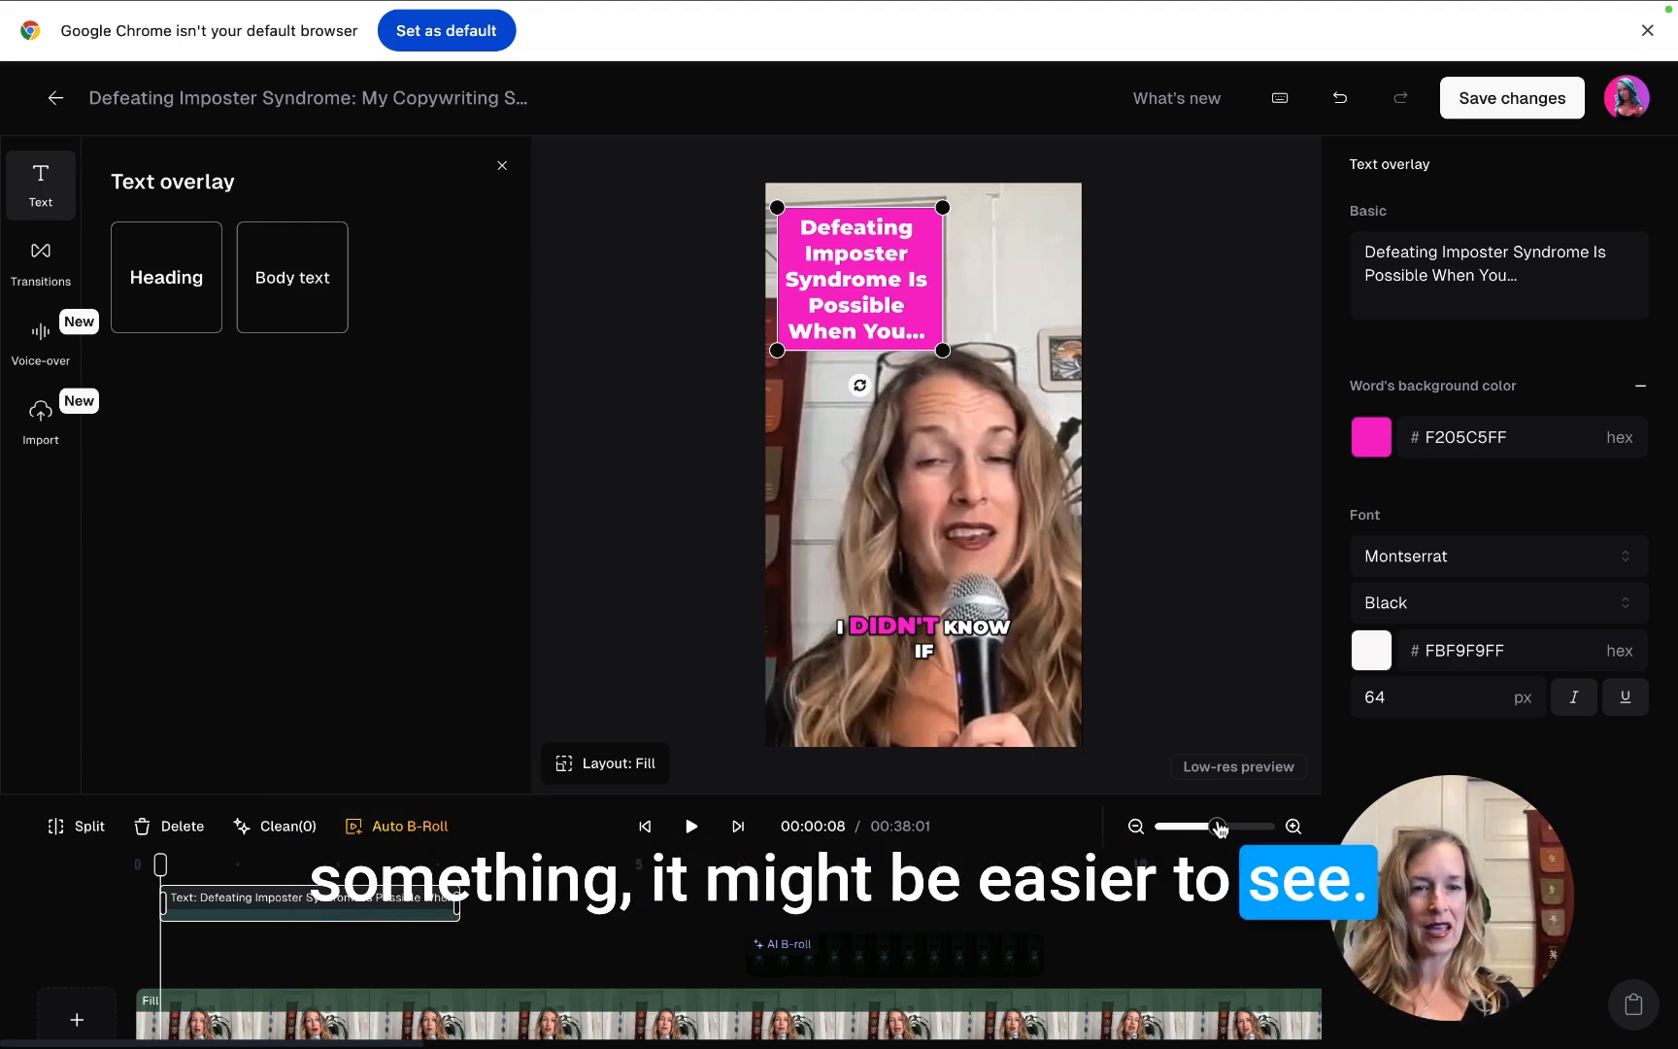
mouse_move(1217, 833)
mouse_down()
mouse_move(1162, 834)
mouse_move(1274, 832)
mouse_move(1083, 847)
mouse_move(1166, 839)
mouse_up()
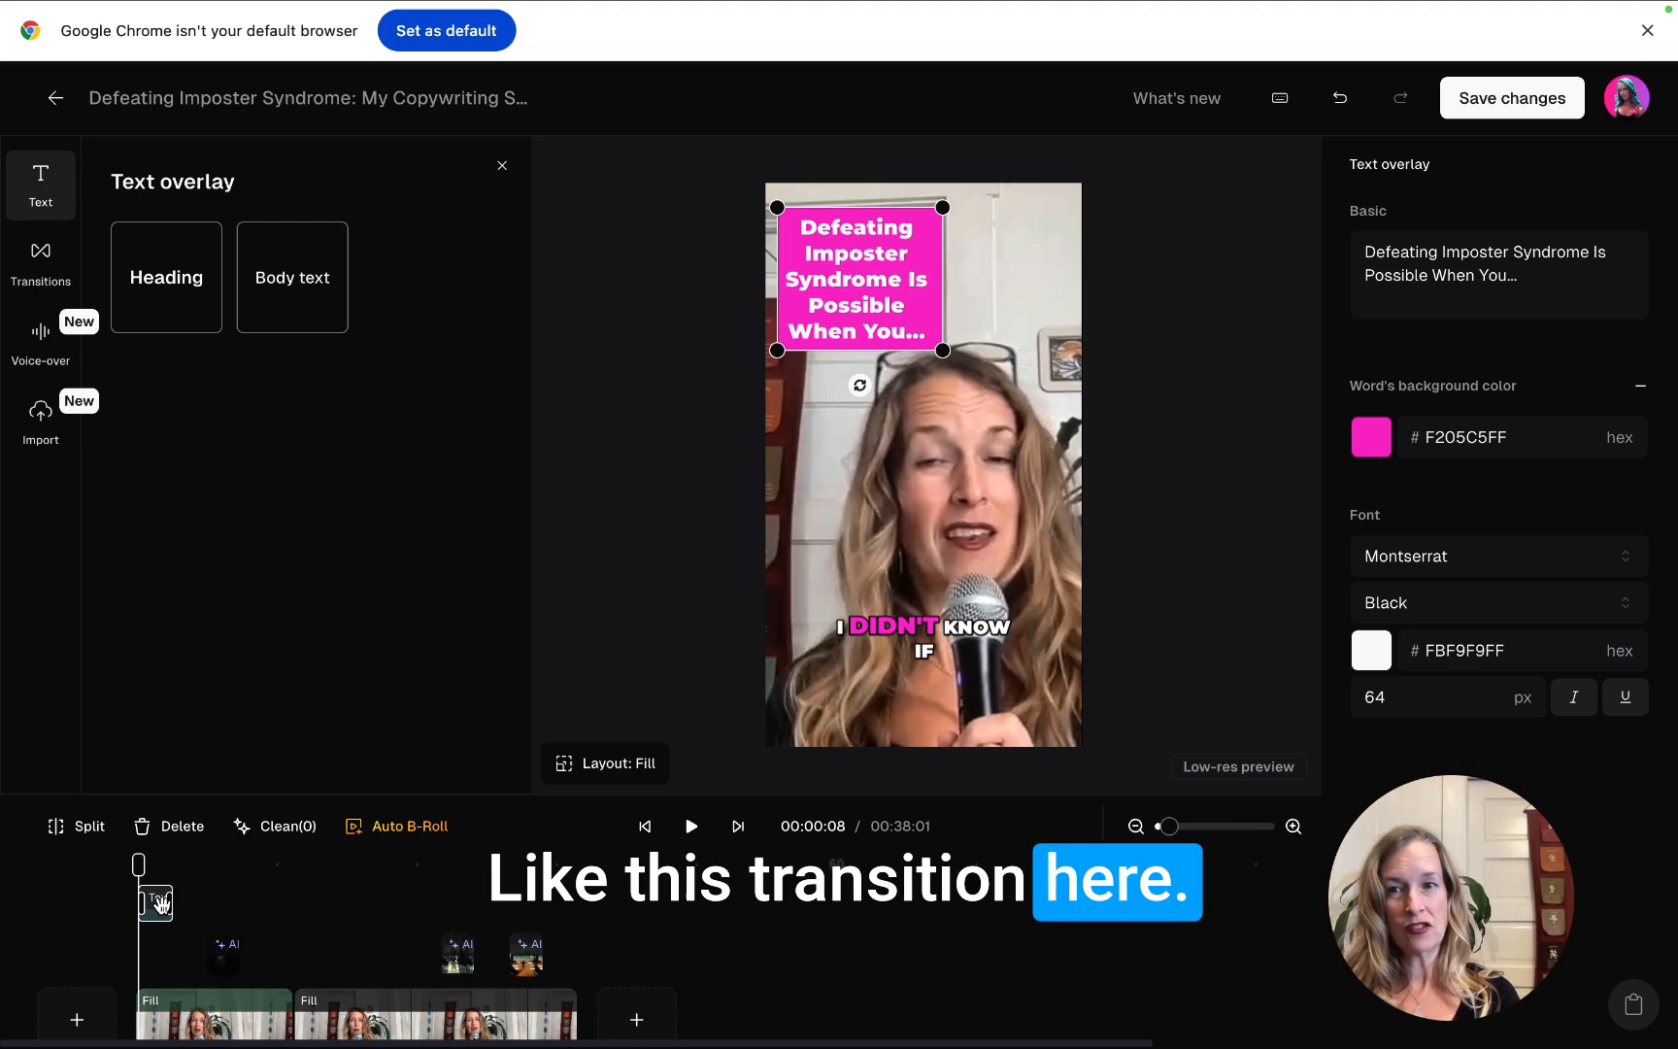
drag(1169, 825, 1227, 826)
click(630, 870)
click(464, 903)
click(666, 895)
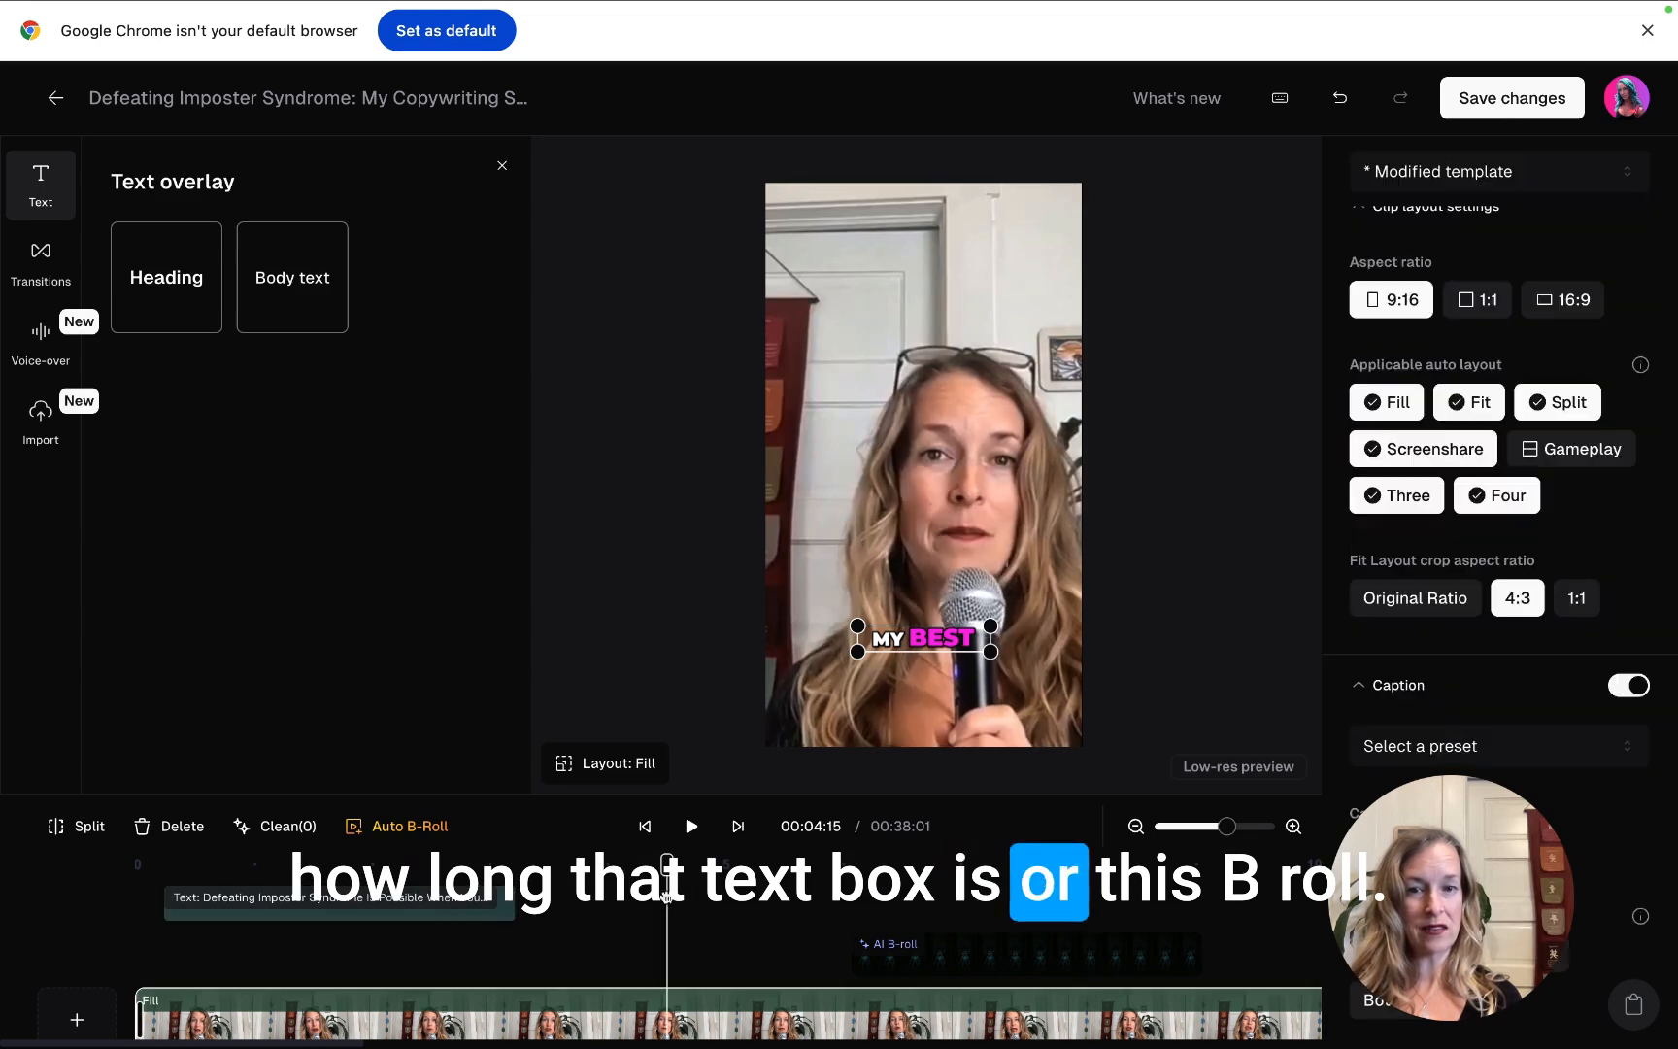
- Open the settings of the monster AI B-roll and preview its footage at 00:06:06
click(878, 942)
scroll(719, 918, right, 1)
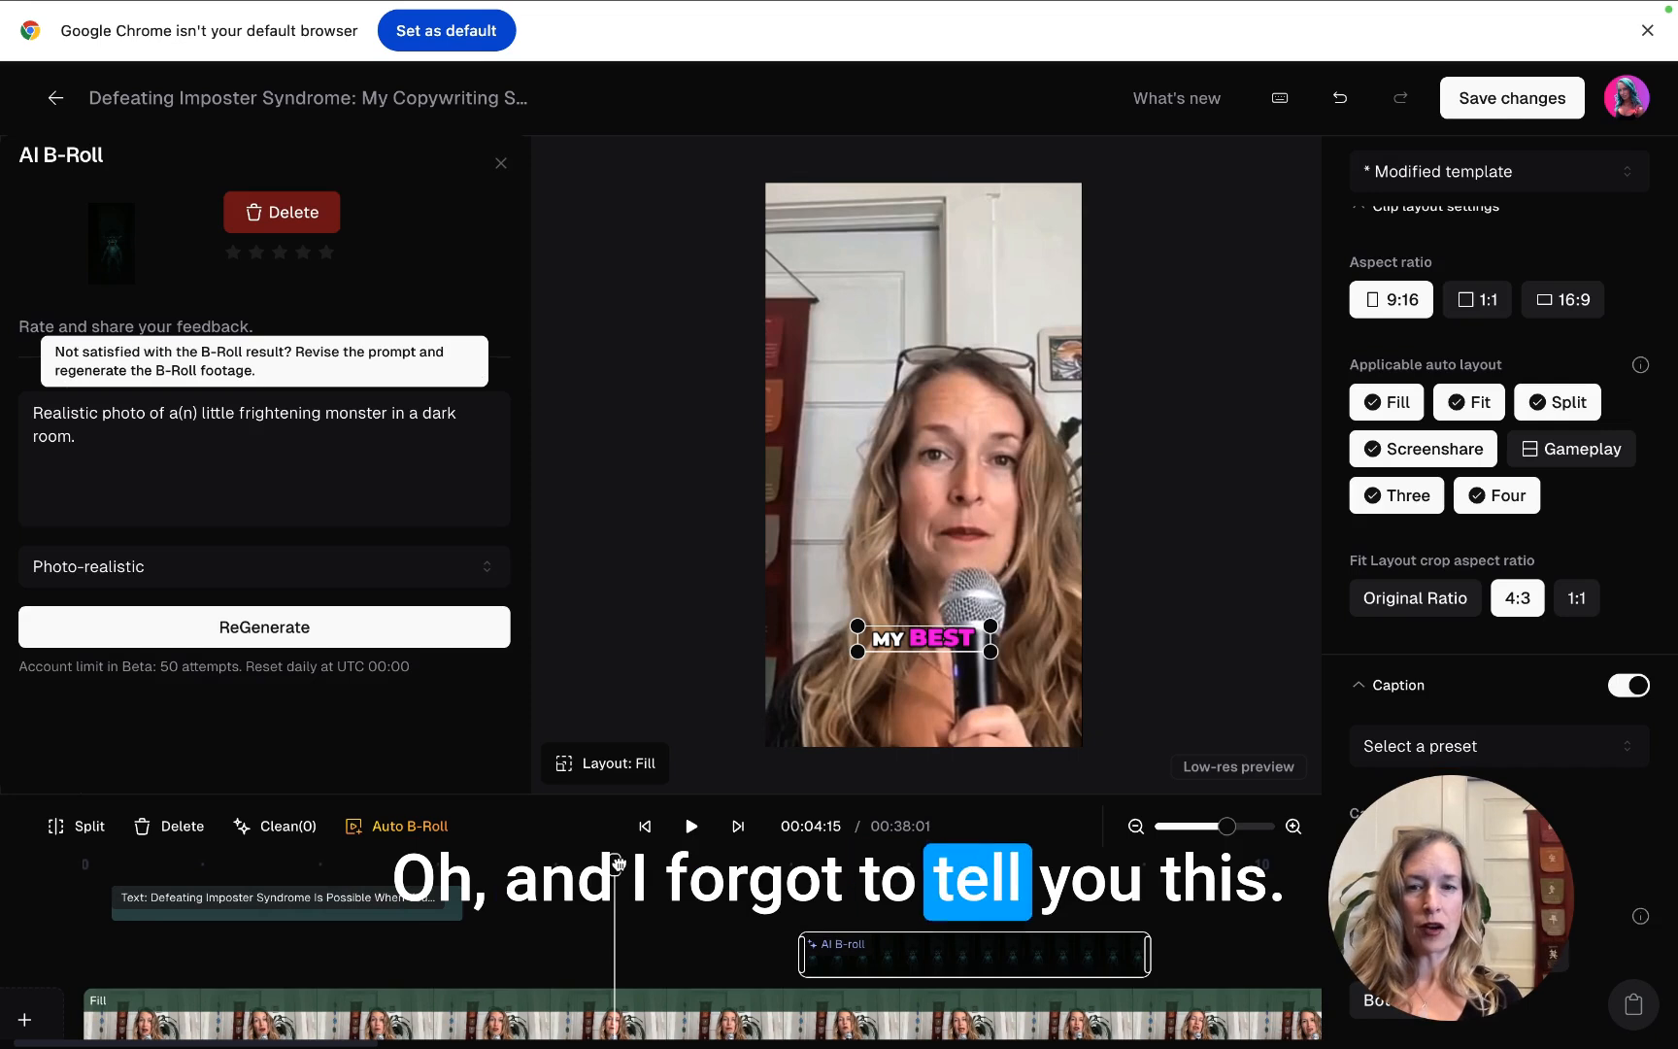
click(813, 863)
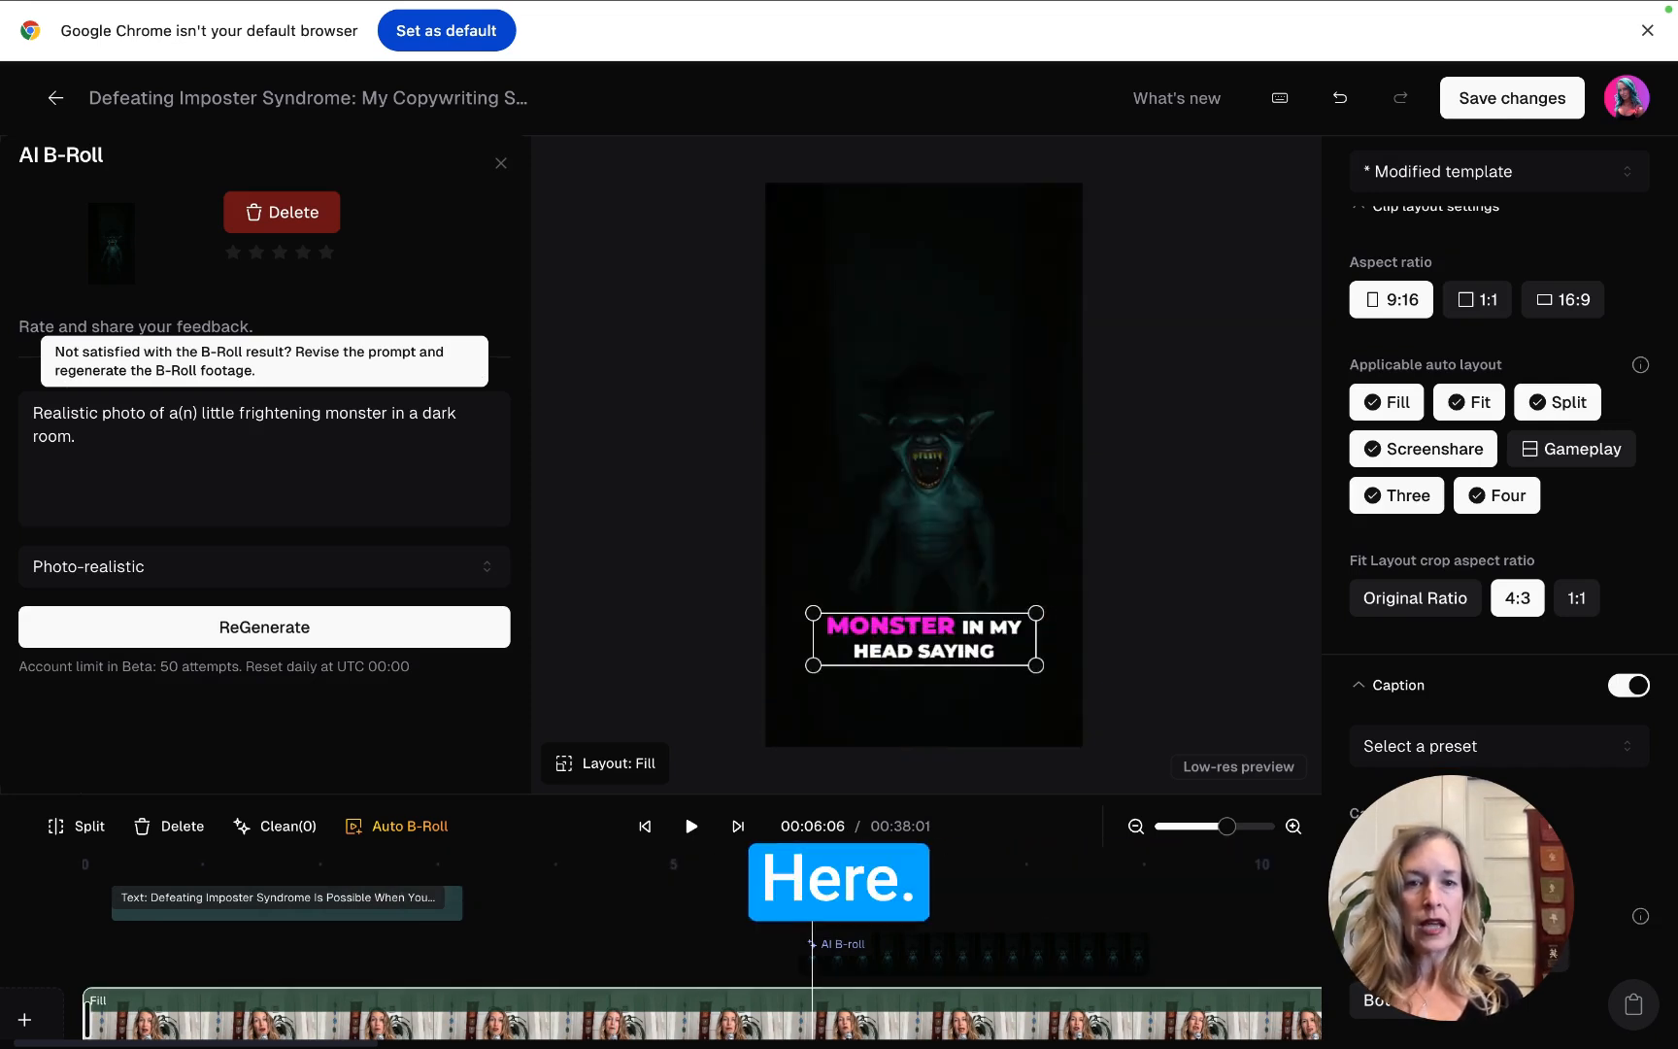
- Select the office celebration AI B-roll, preview it at 00:26:05 and look at its available image styles
scroll(888, 941, right, 6)
scroll(888, 940, left, 6)
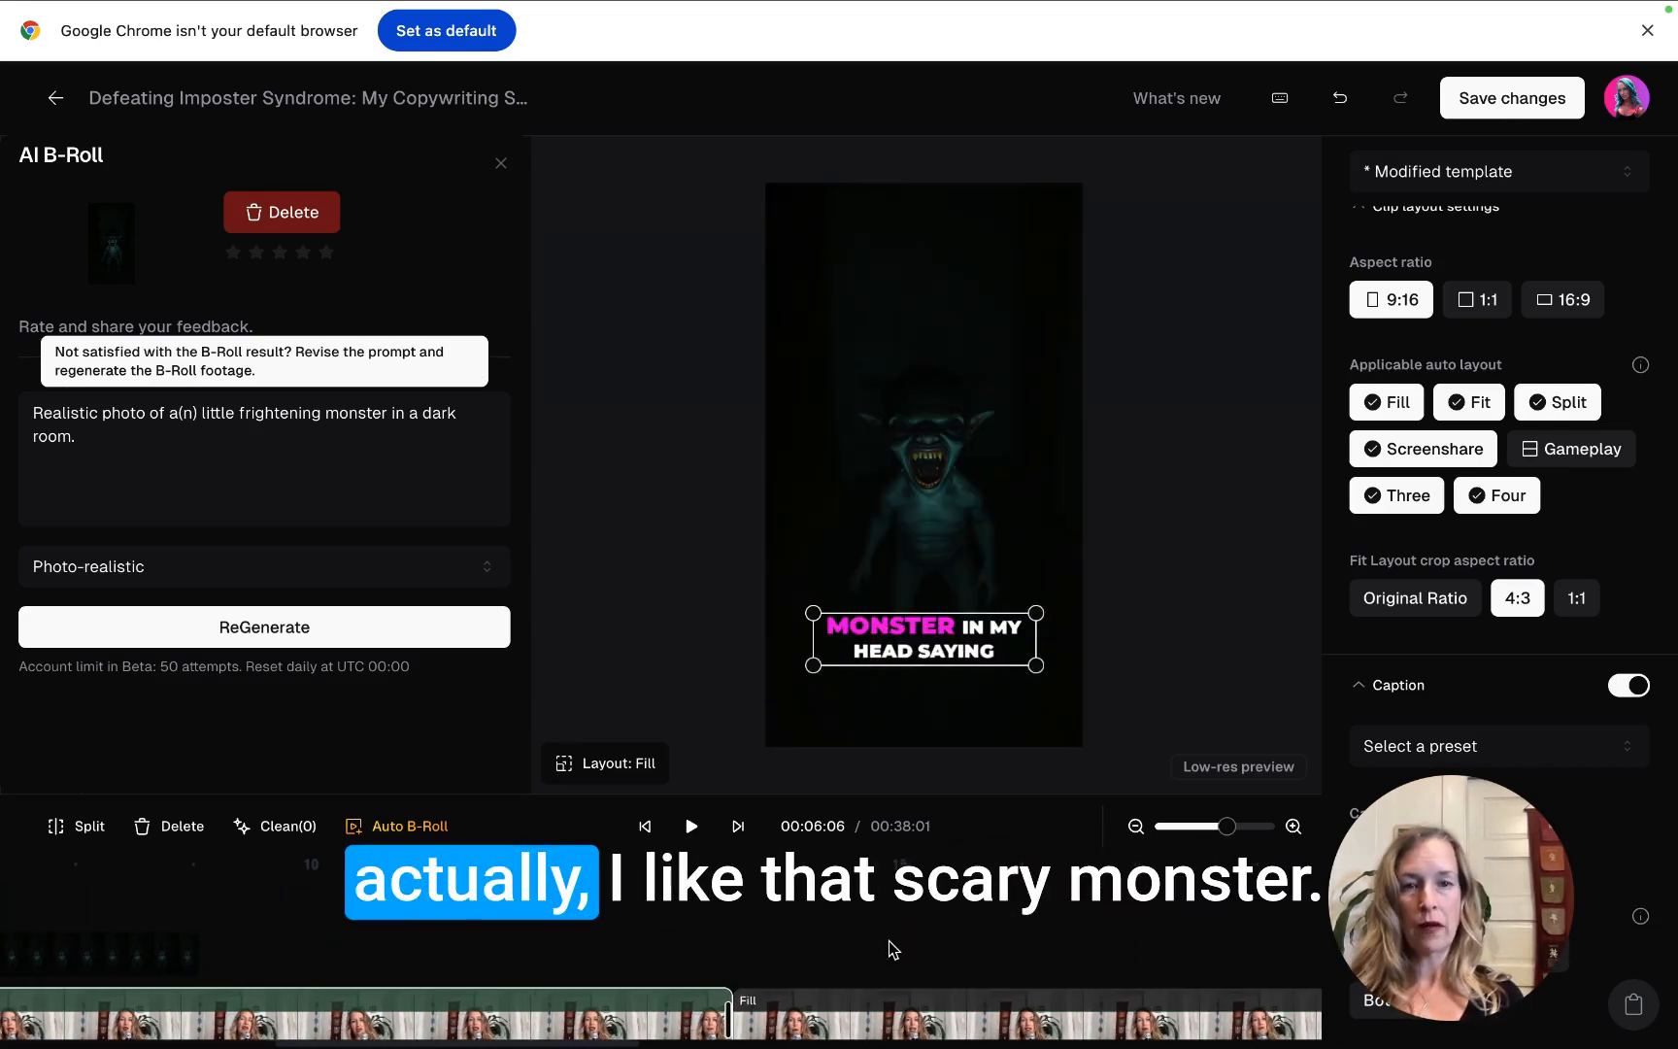
scroll(889, 940, right, 5)
click(837, 951)
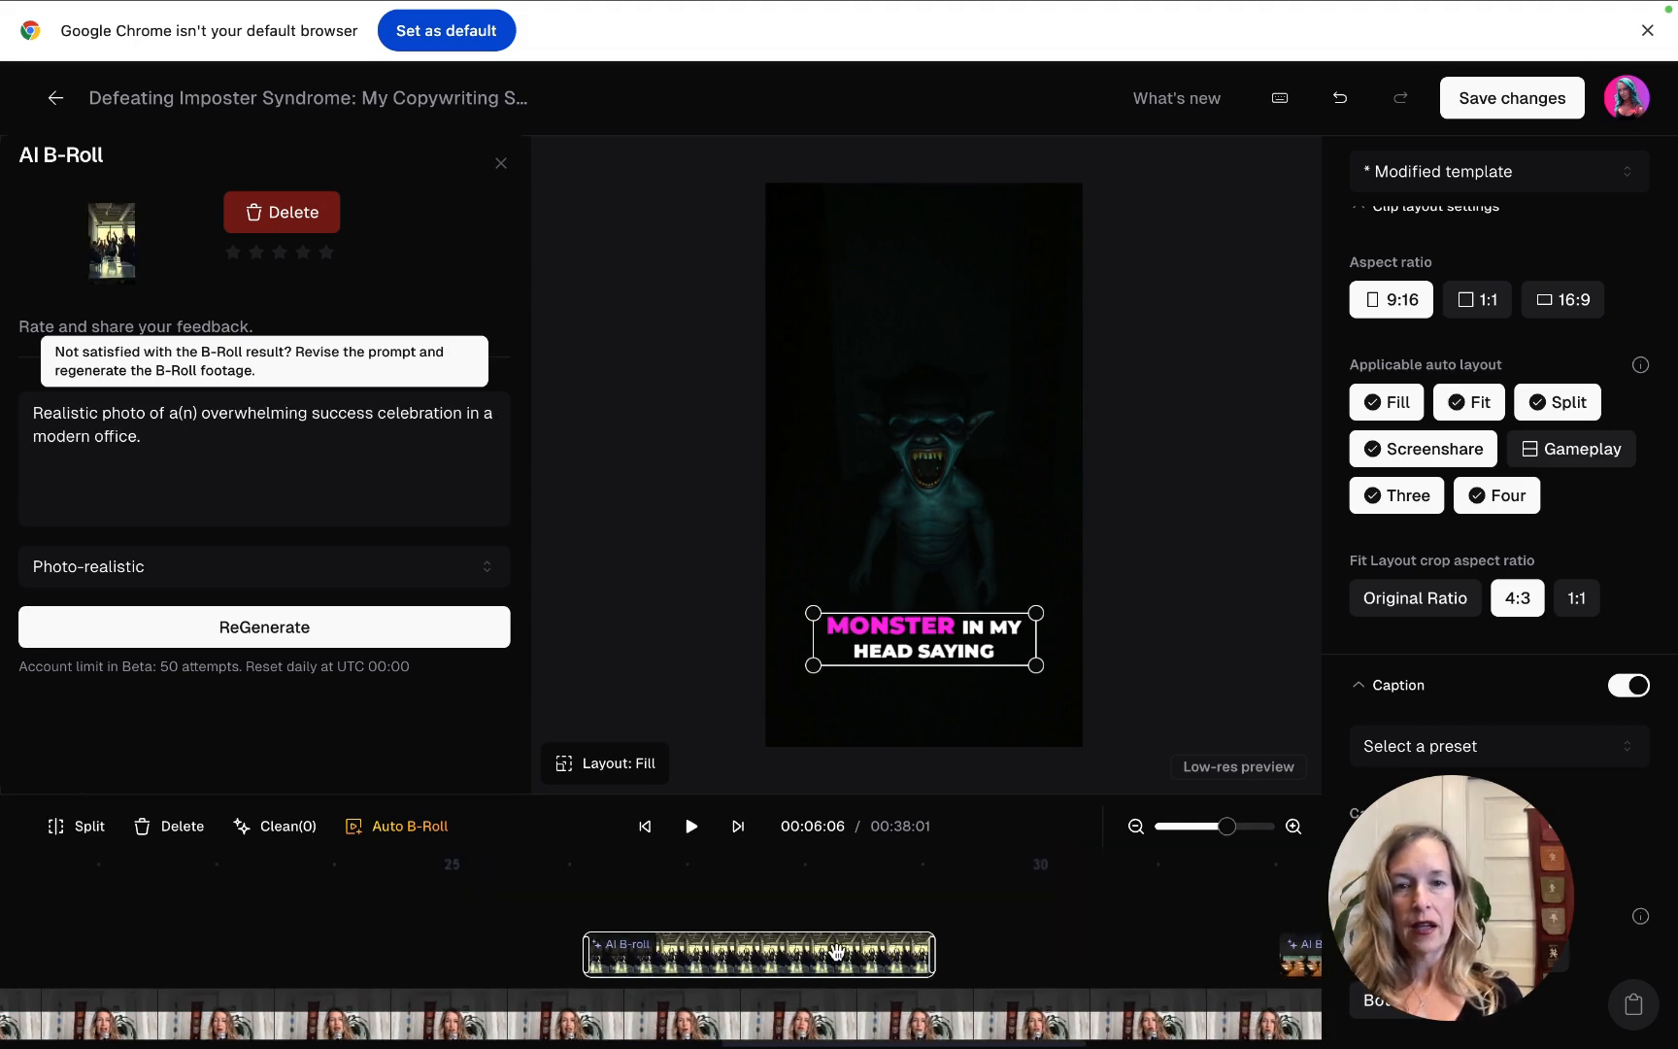
click(588, 851)
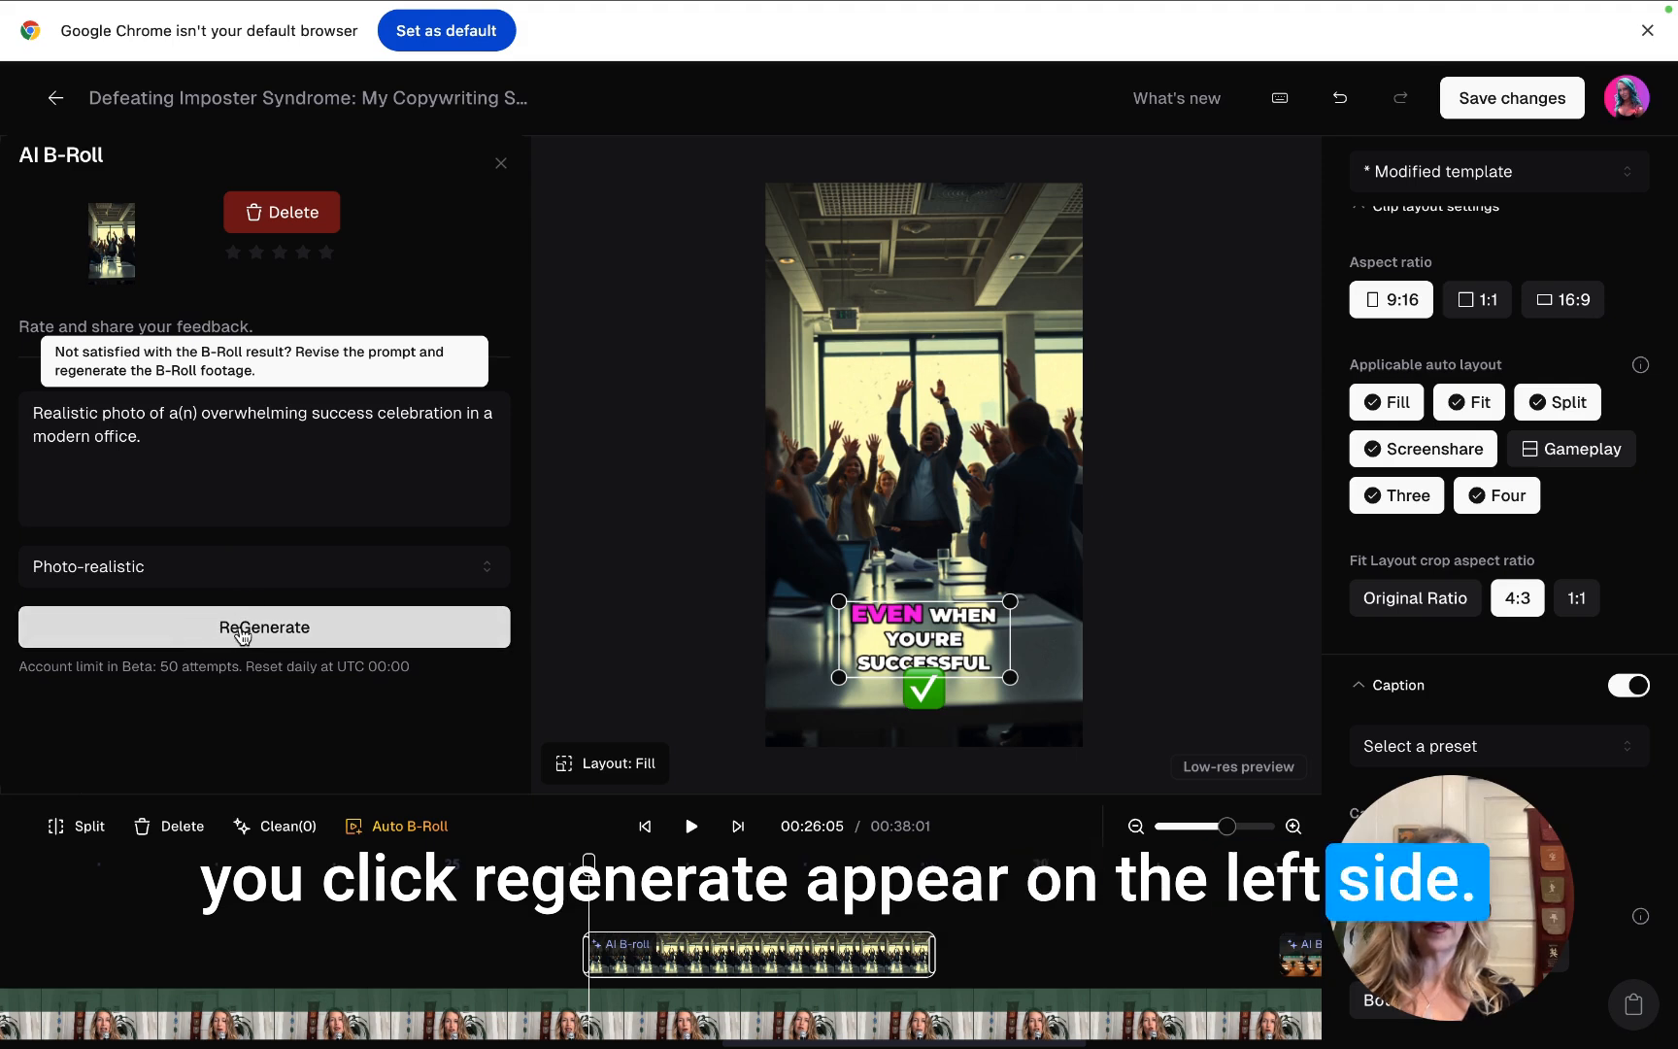
click(485, 571)
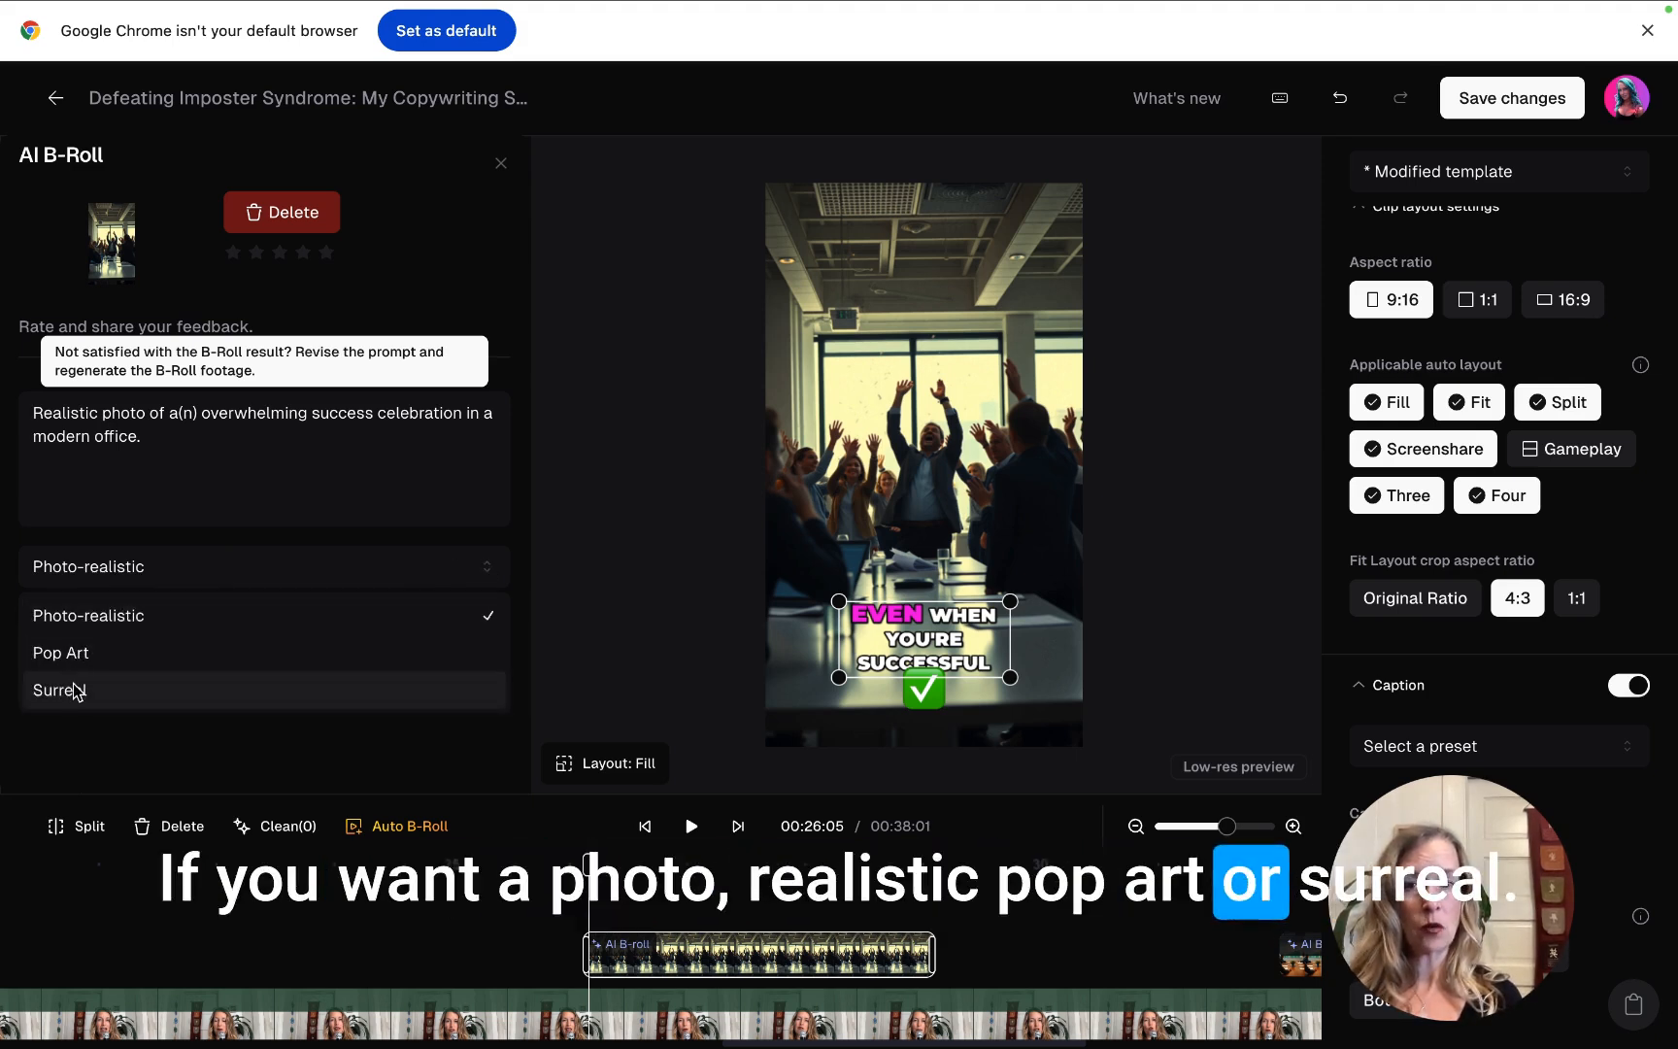
- Replace the celebration B-roll's prompt with "Success in a craft show", regenerate it as Photo-realistic and bring the new images into view
click(176, 445)
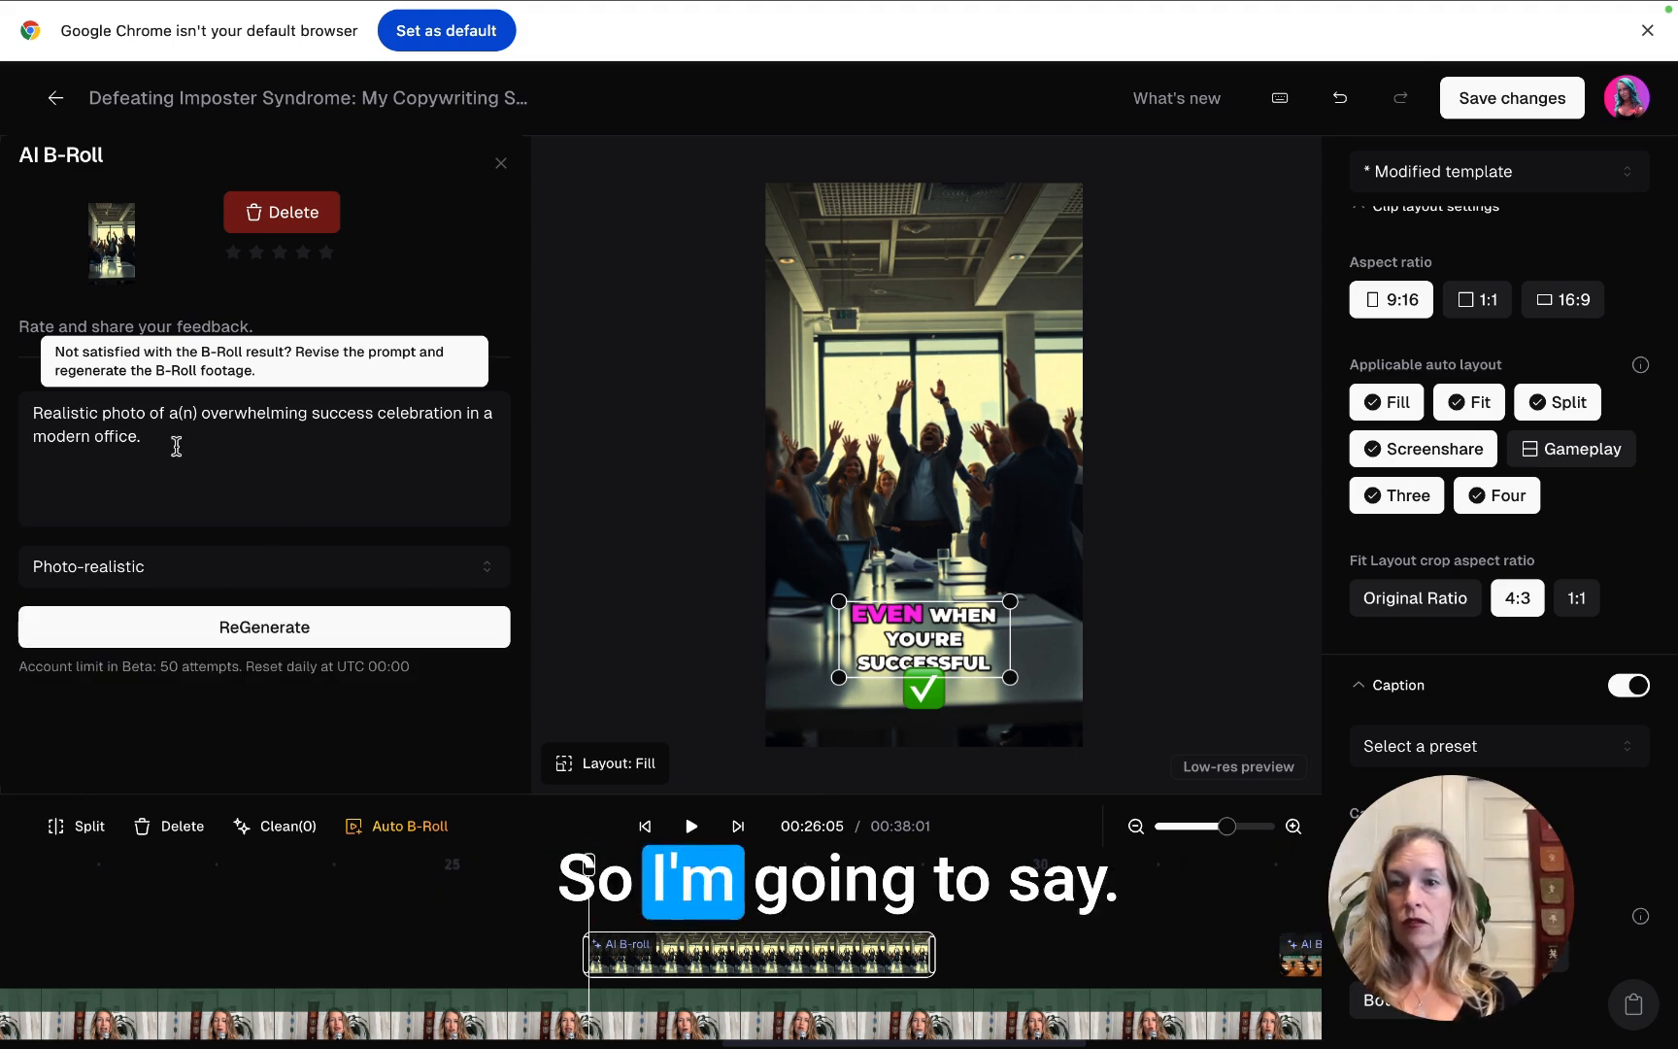
text(Success)
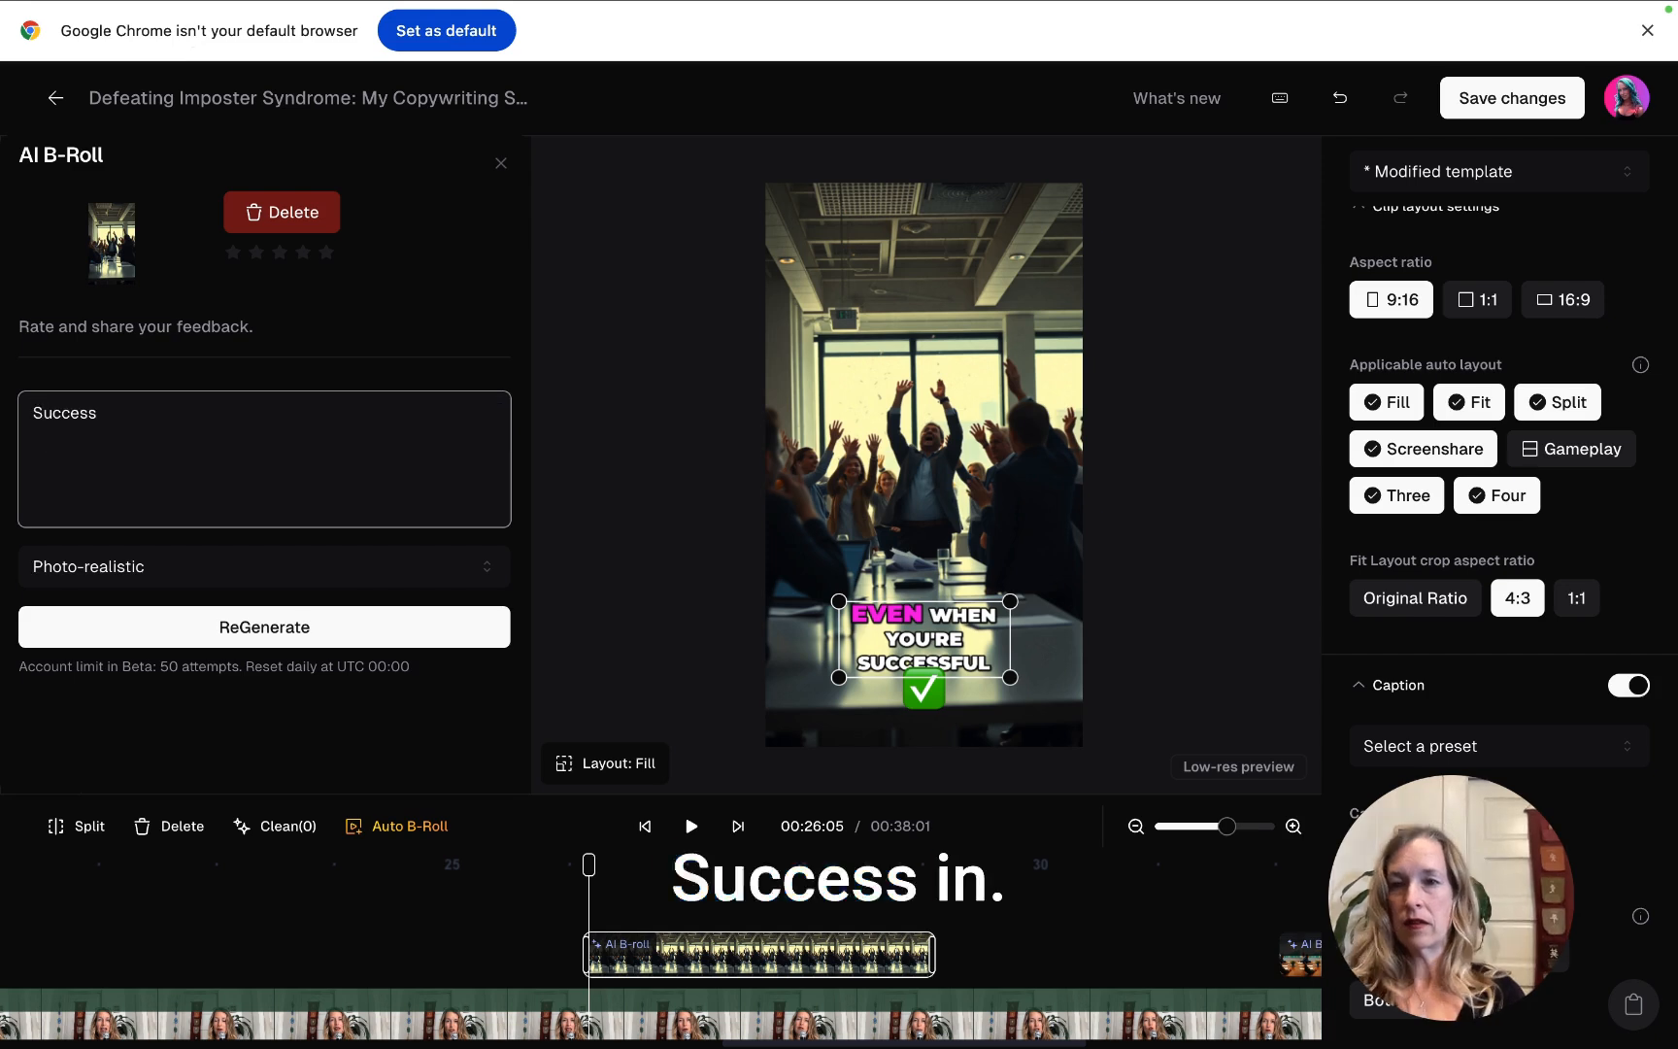
text( in a markt)
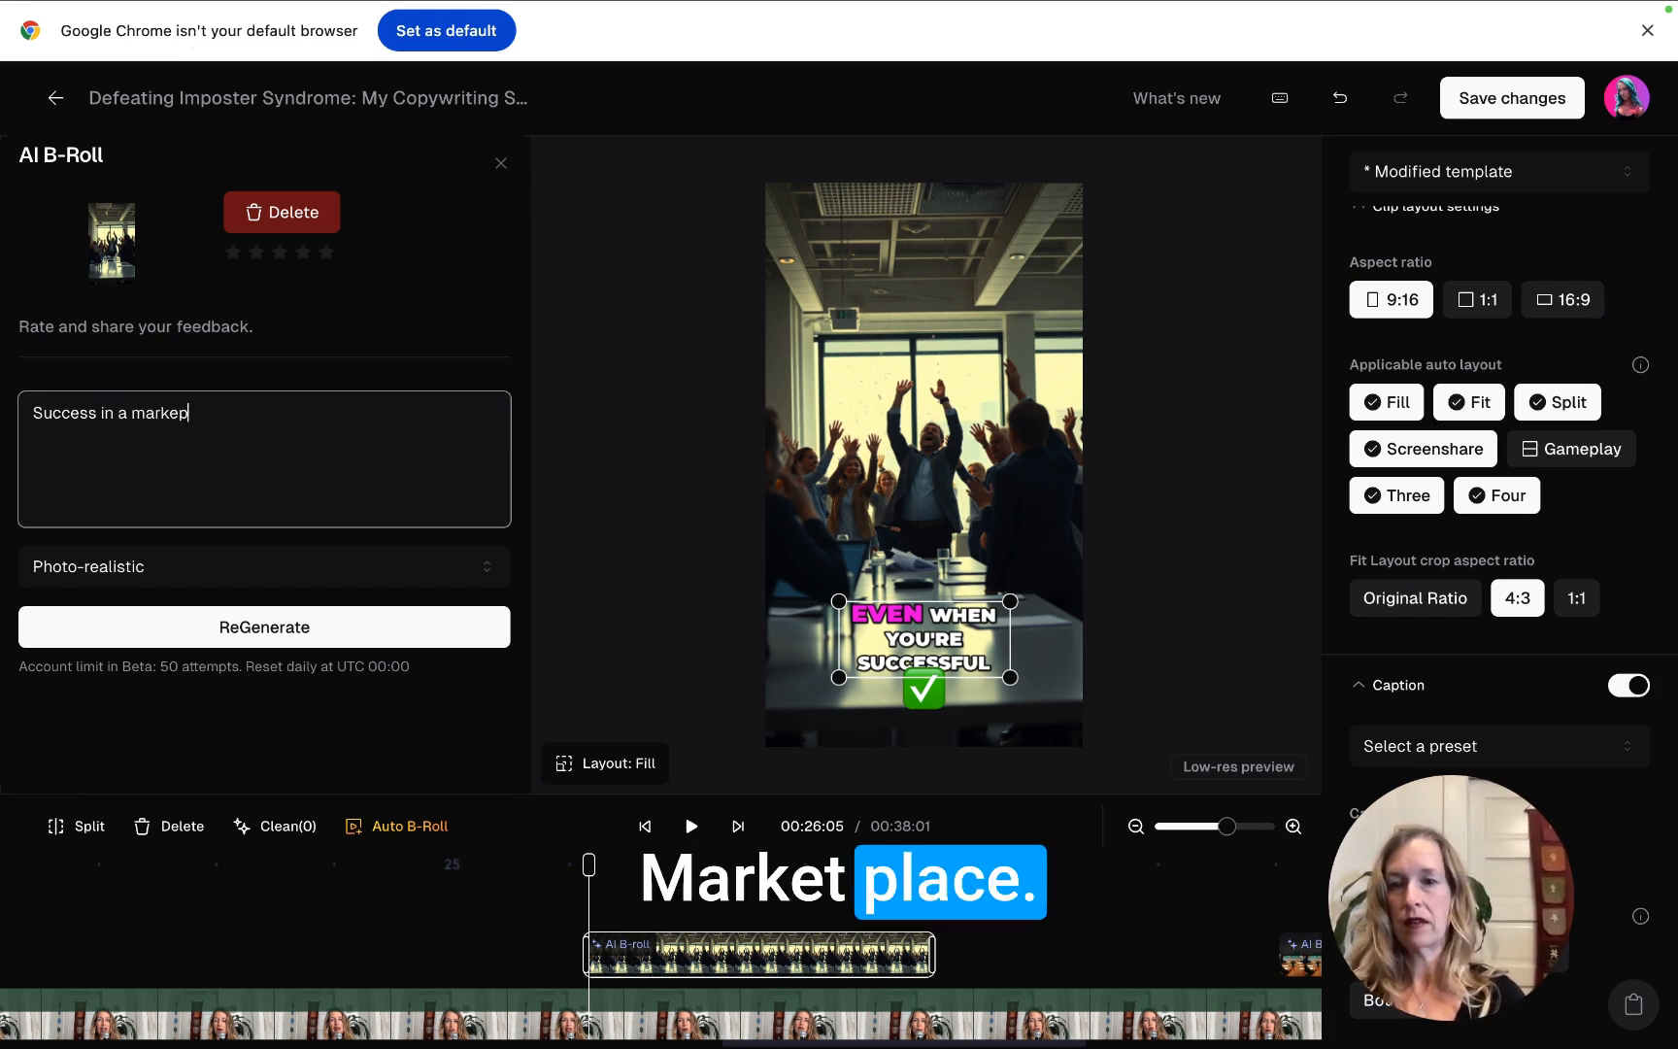
key(BackSpace)
key(BackSpace)
key(BackSpace)
key(BackSpace)
key(BackSpace)
key(BackSpace)
text(craft)
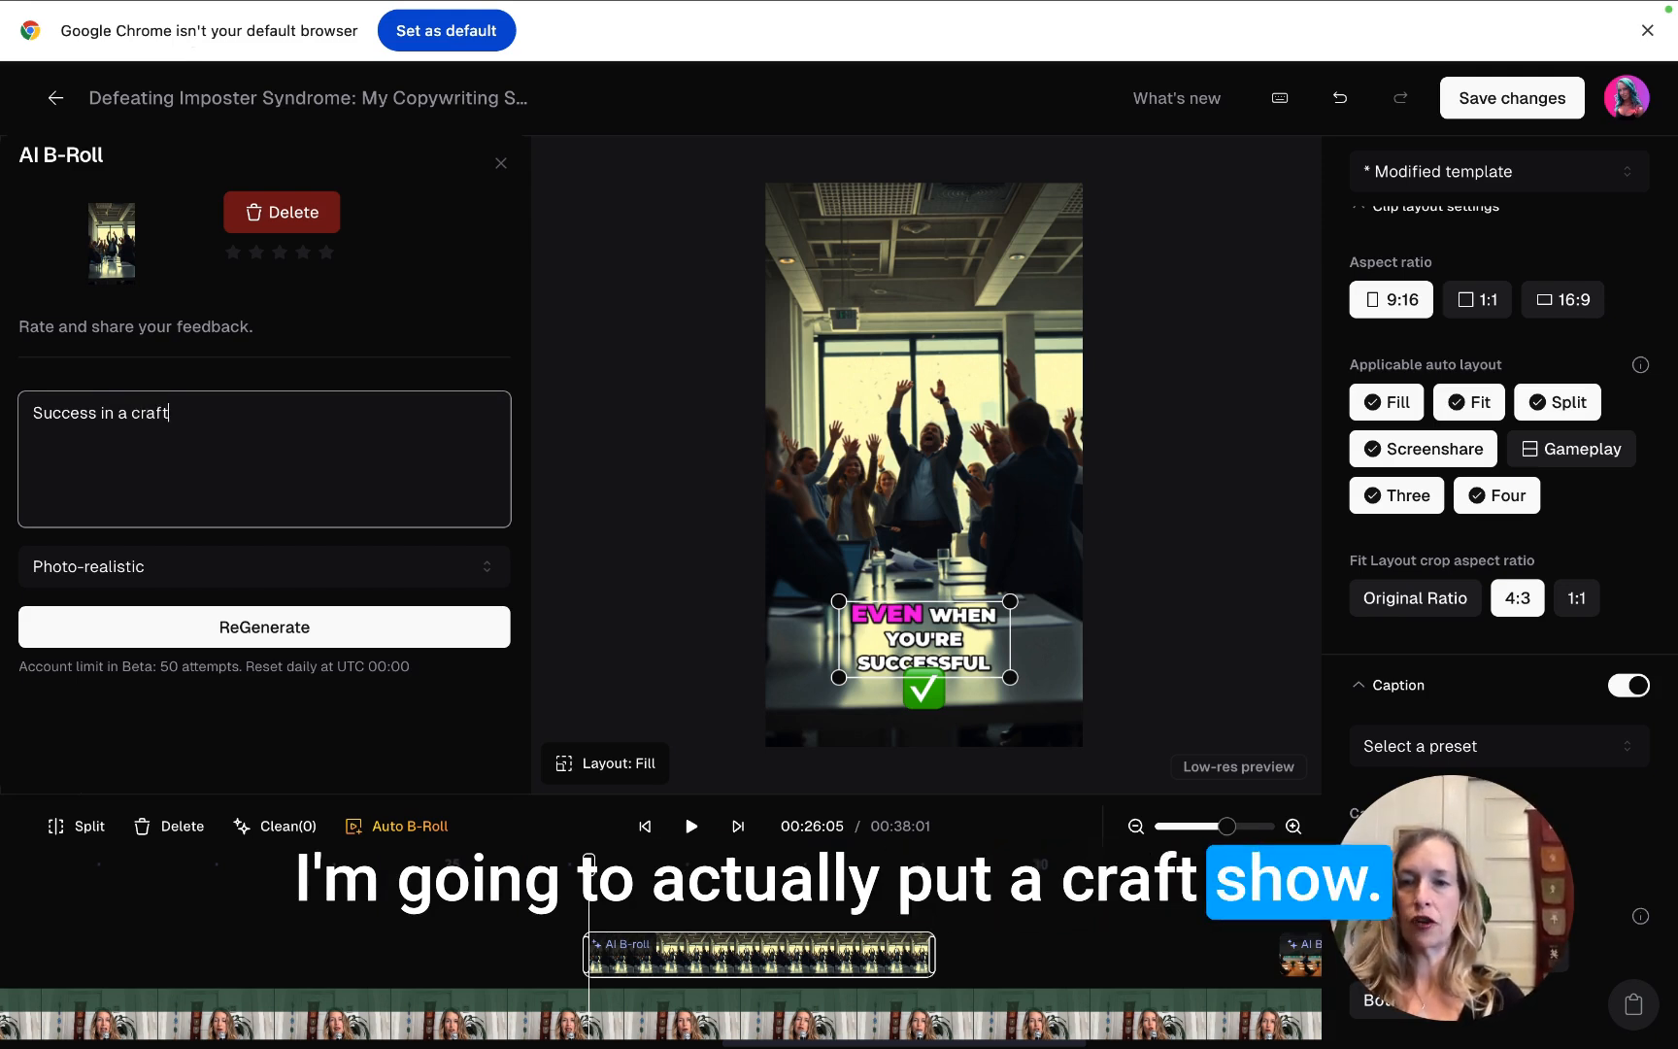
text( show)
click(234, 630)
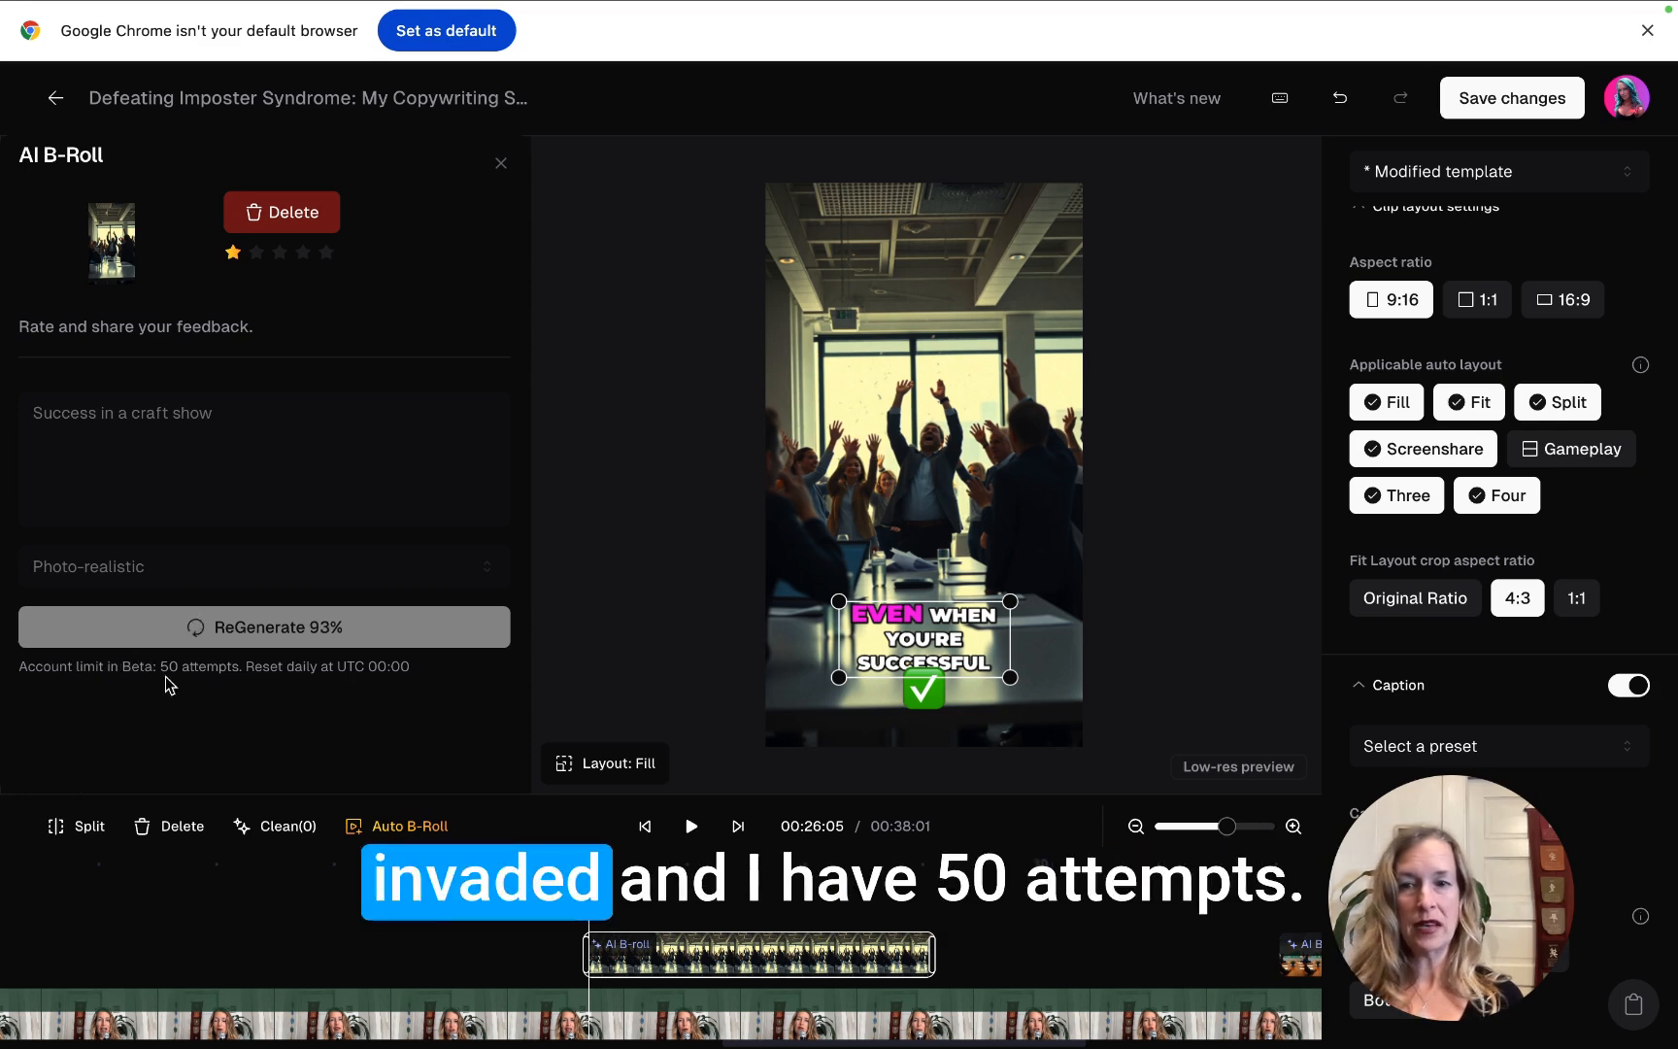
scroll(262, 733, down, 1)
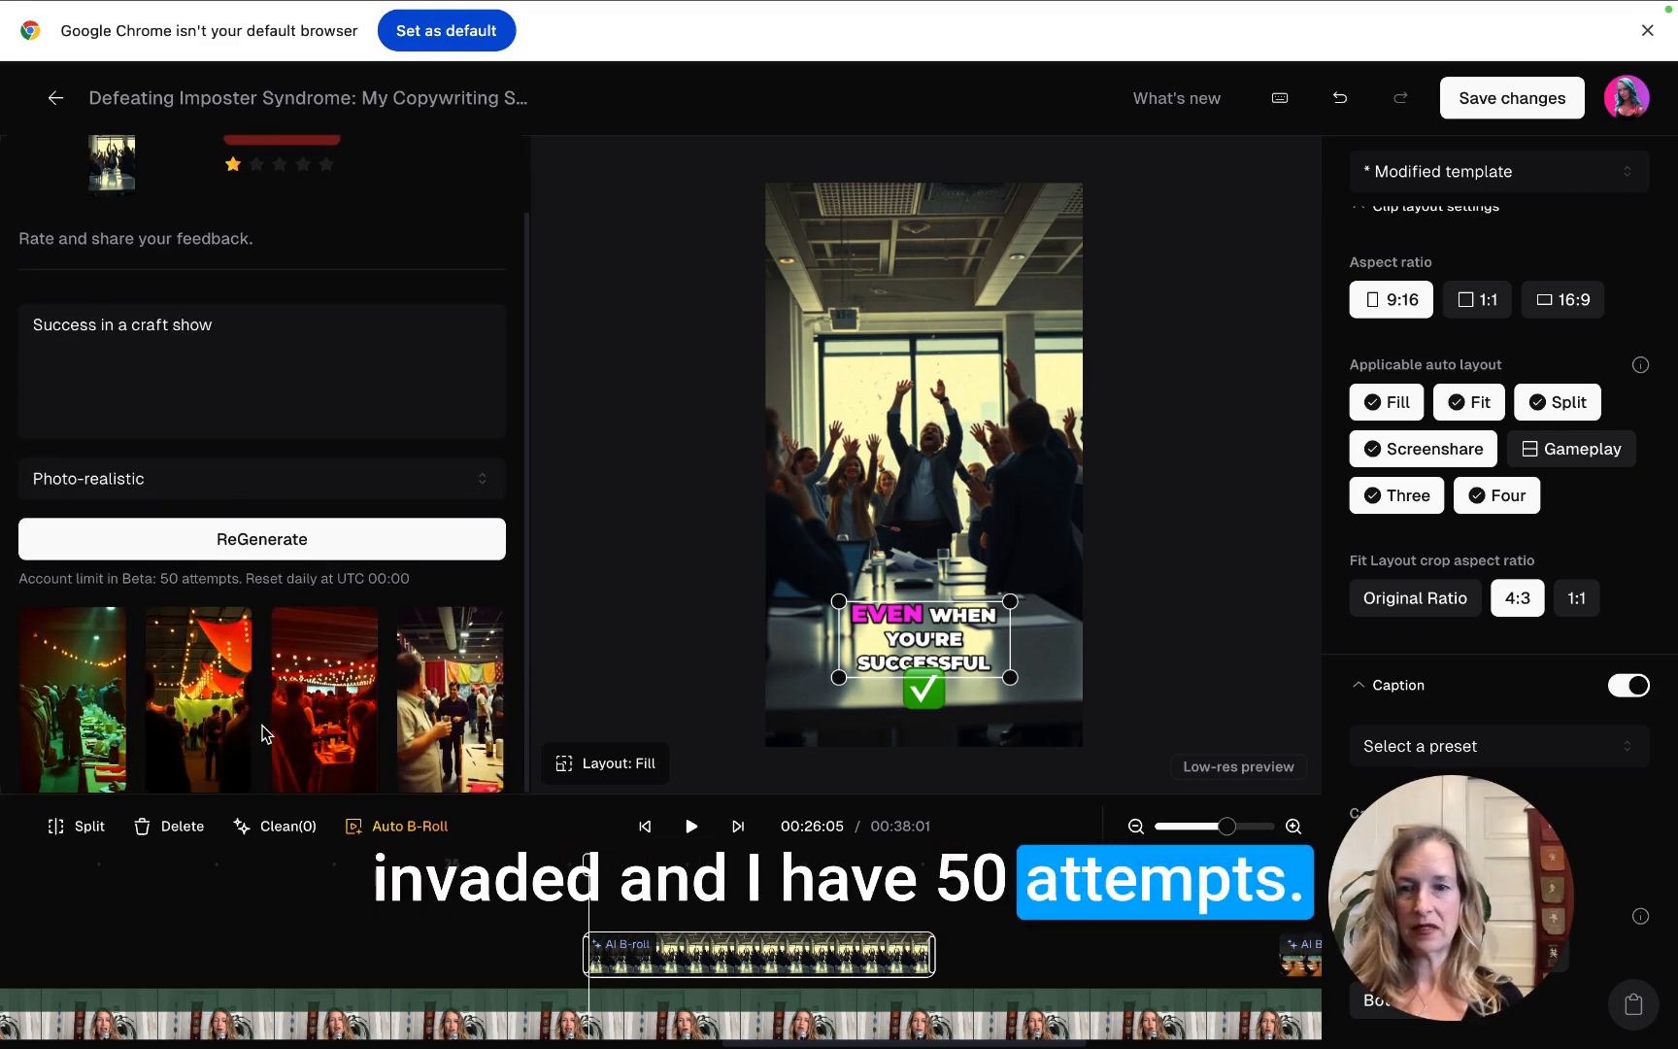
- Preview the regenerated craft show images and set the B-roll to the one with people standing in front of colourful banners
click(324, 734)
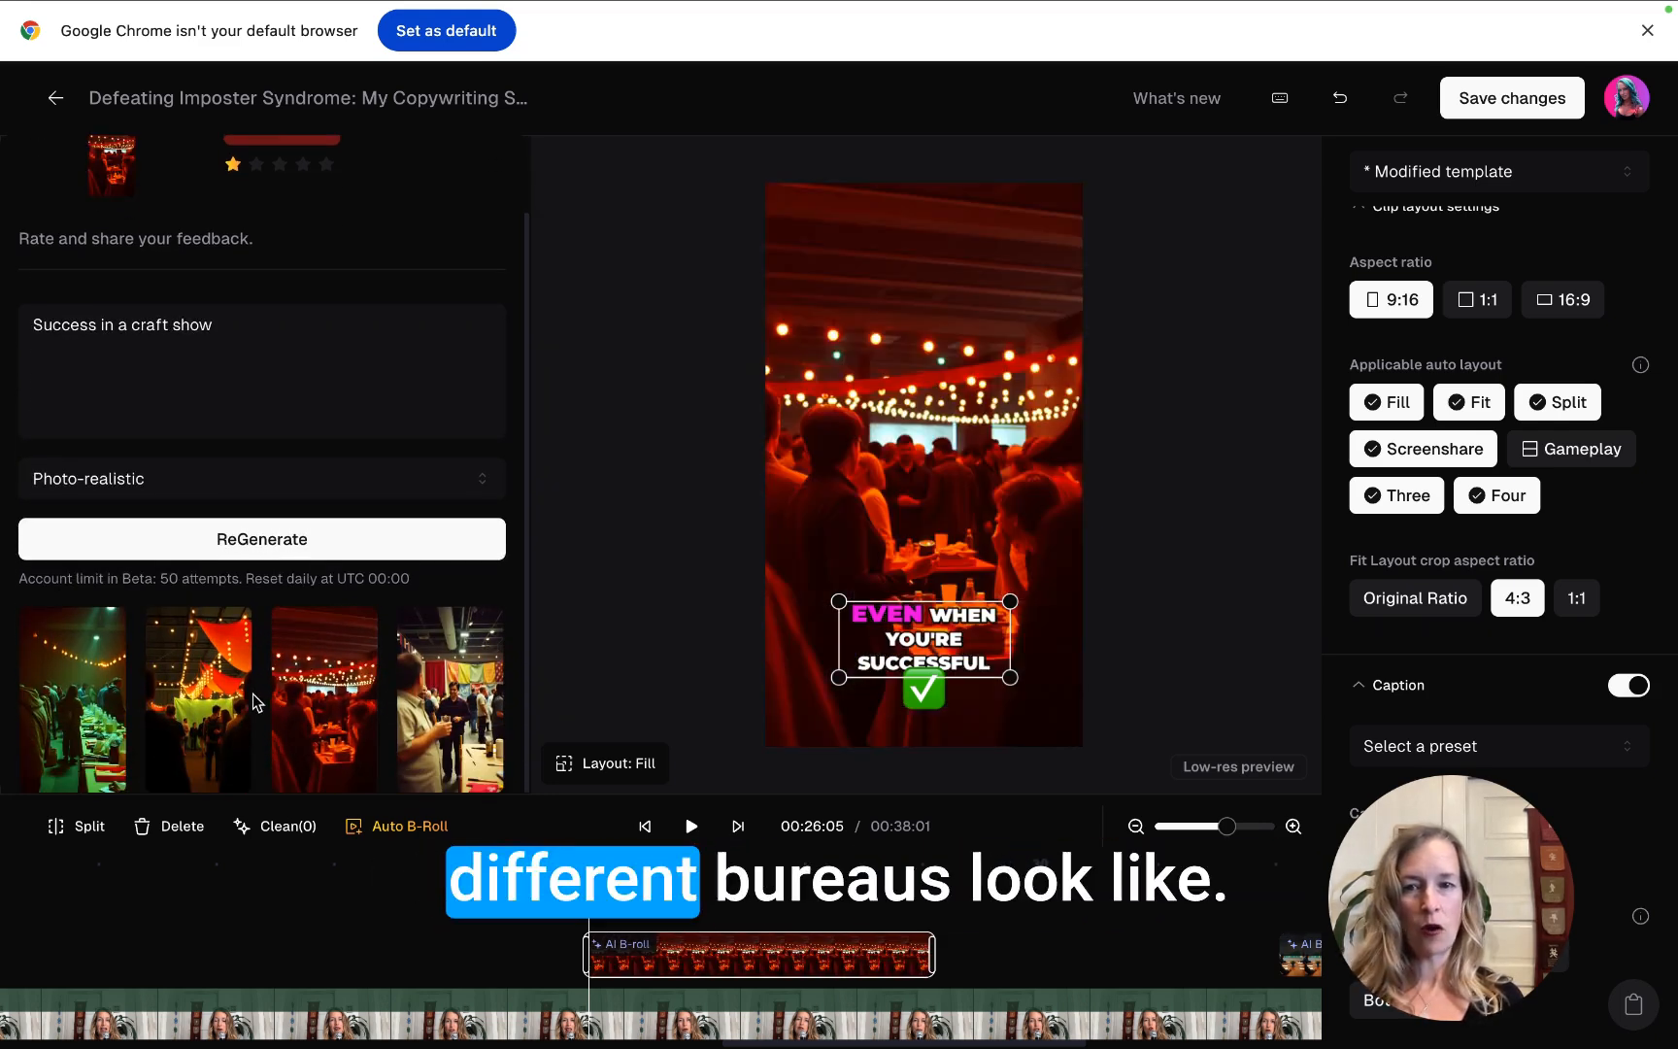
click(224, 696)
click(73, 699)
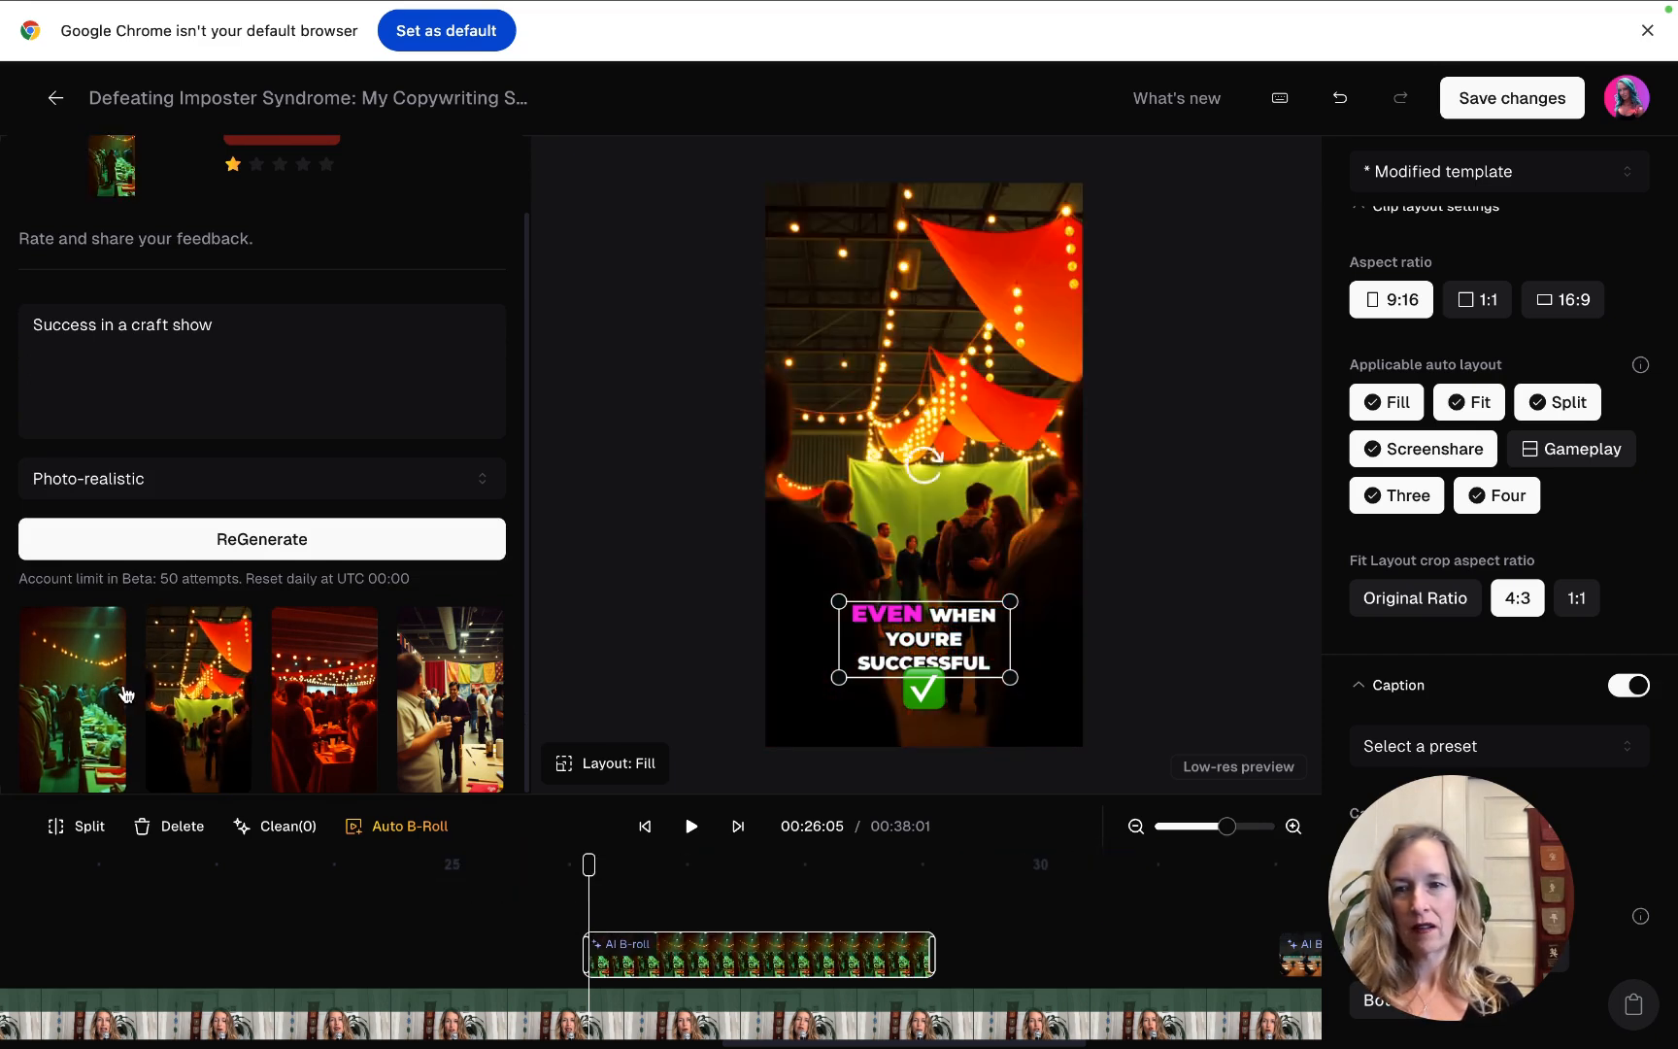
click(455, 696)
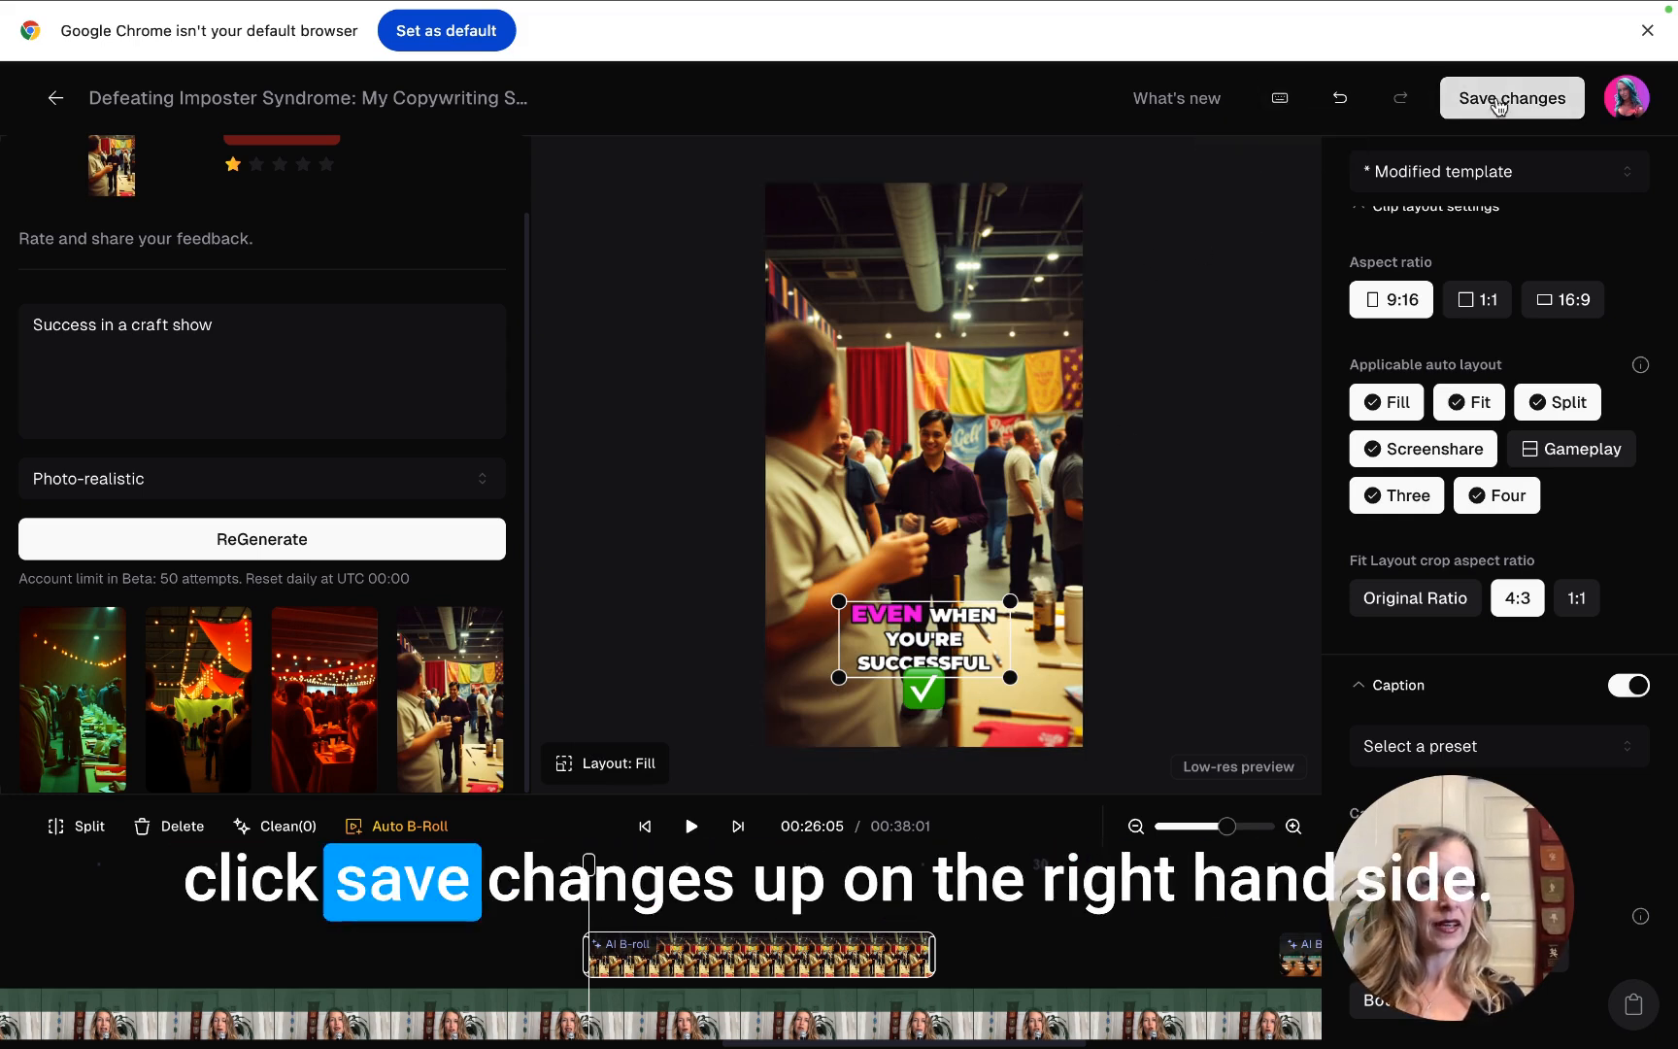
scroll(1495, 335, up, 1)
scroll(1495, 335, down, 5)
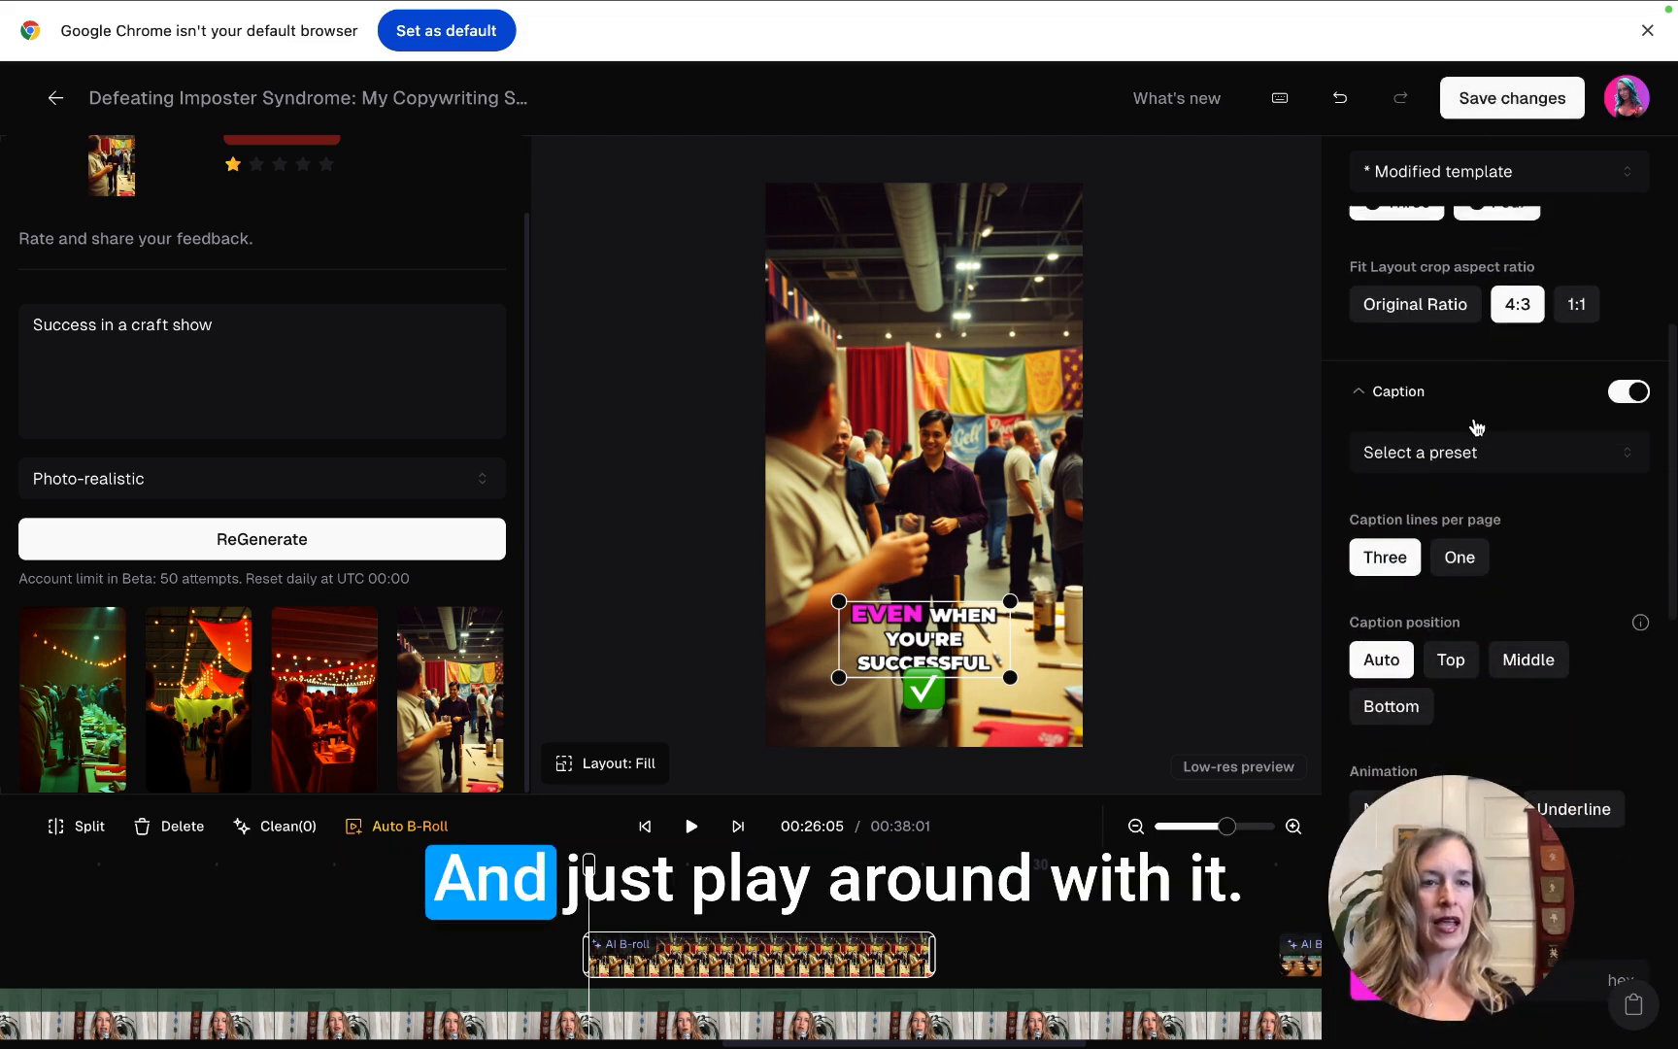
scroll(1476, 427, down, 9)
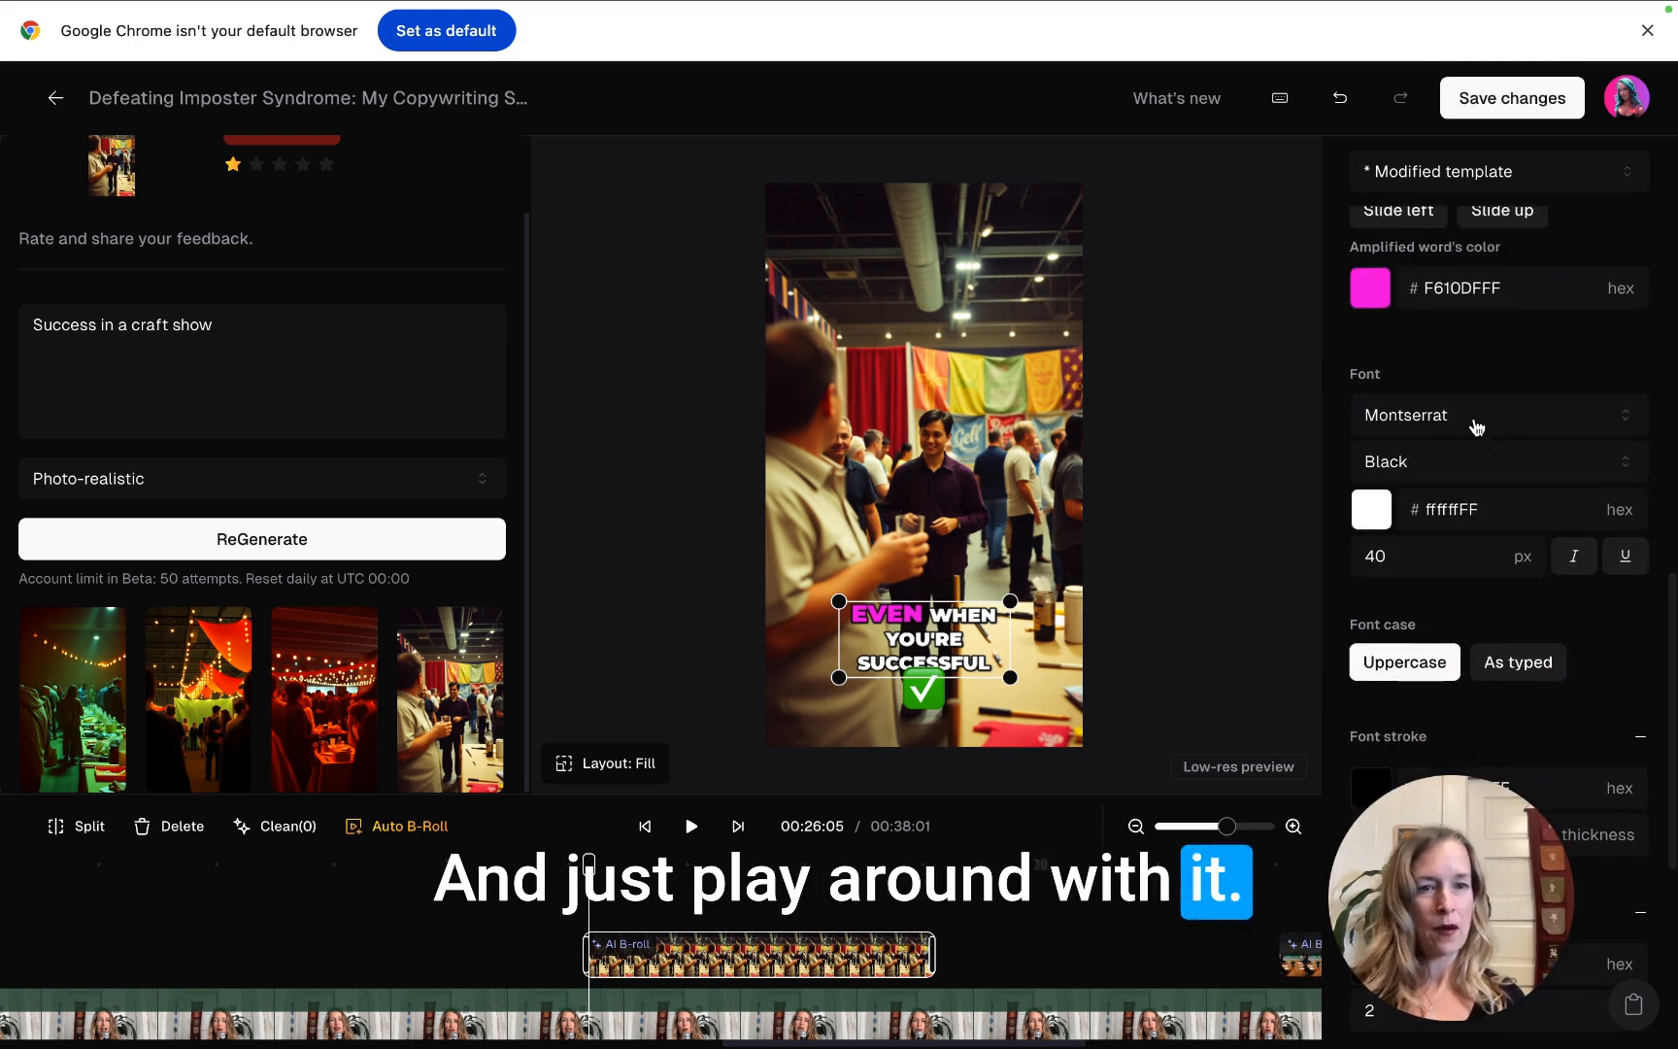
drag(1469, 840, 1202, 828)
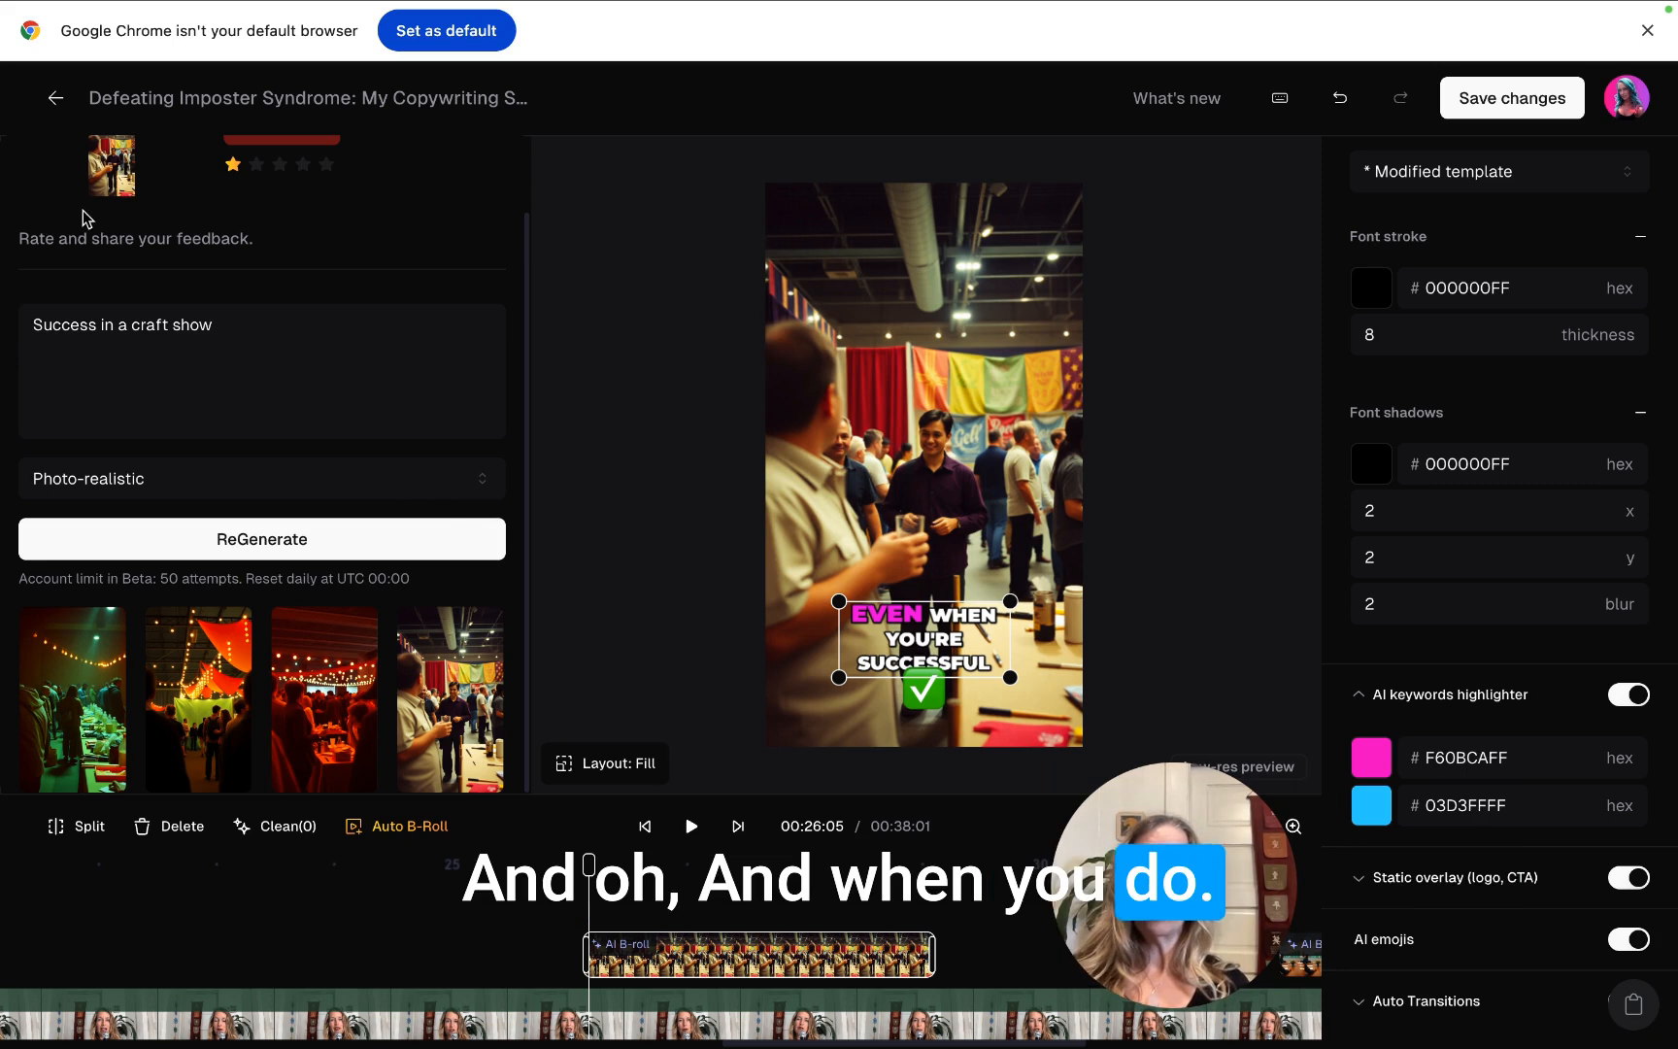
- Close the AI B-roll settings, bring up the transition effects, move the playhead to 00:21:05 and show the whole clip in the timeline
scroll(423, 280, up, 2)
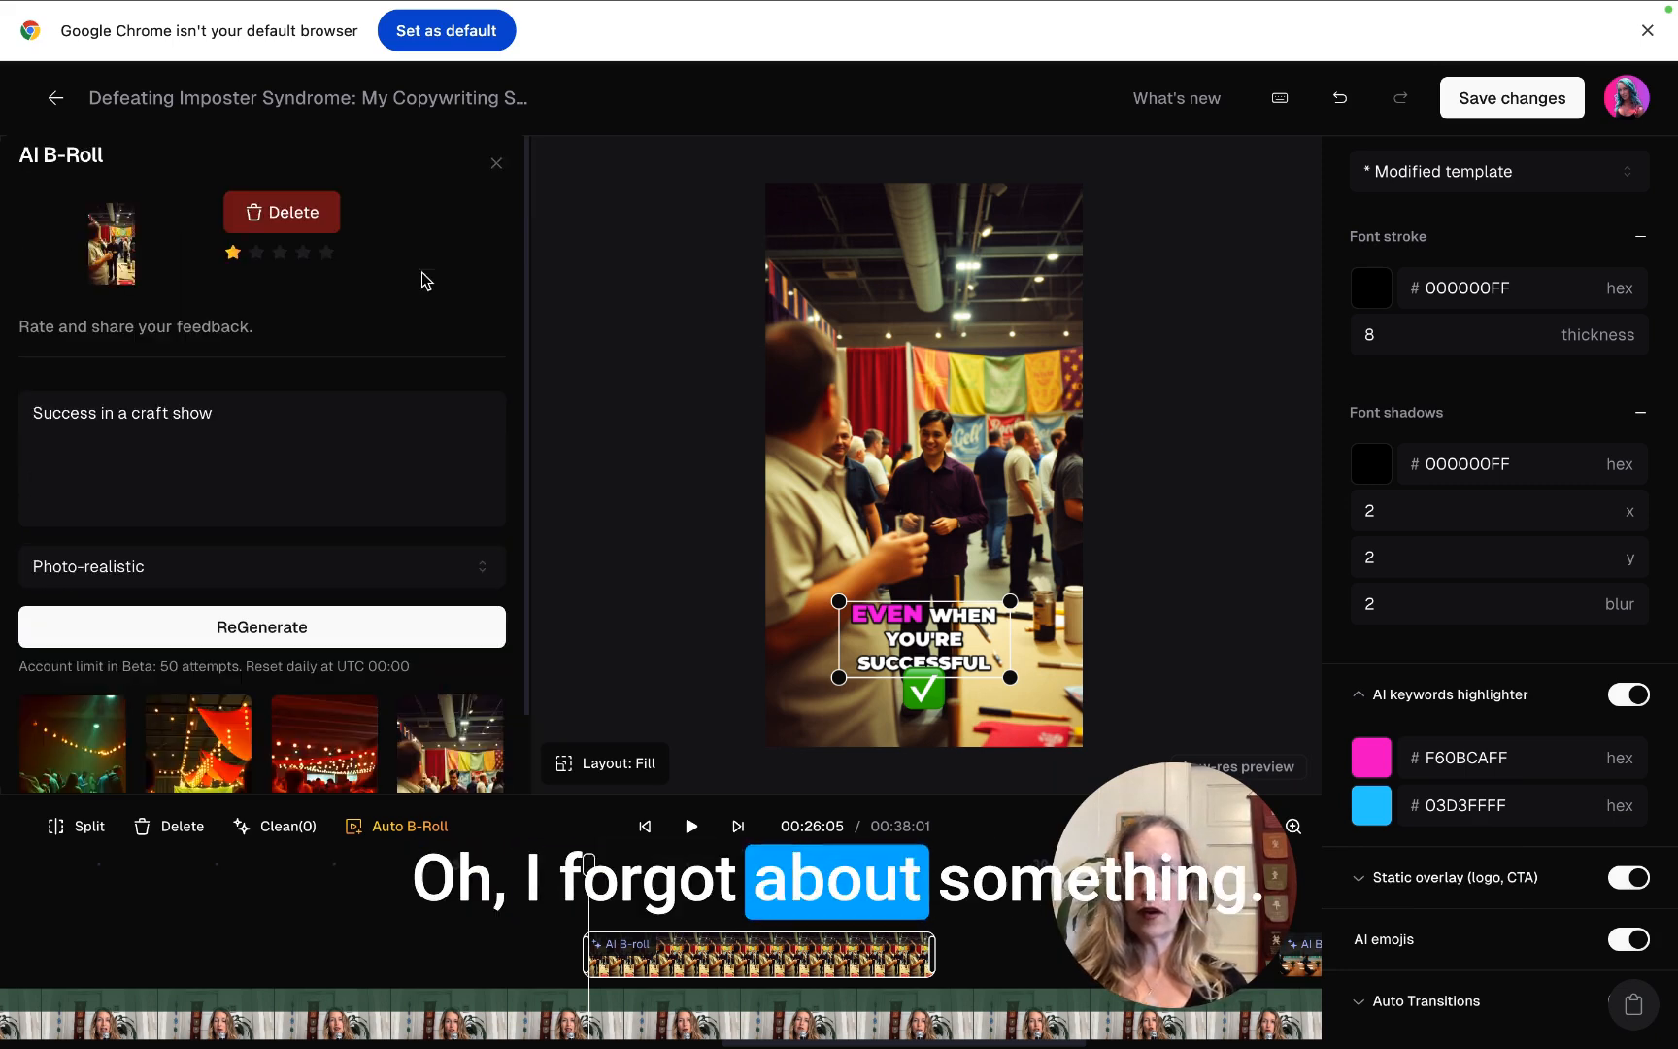
click(497, 165)
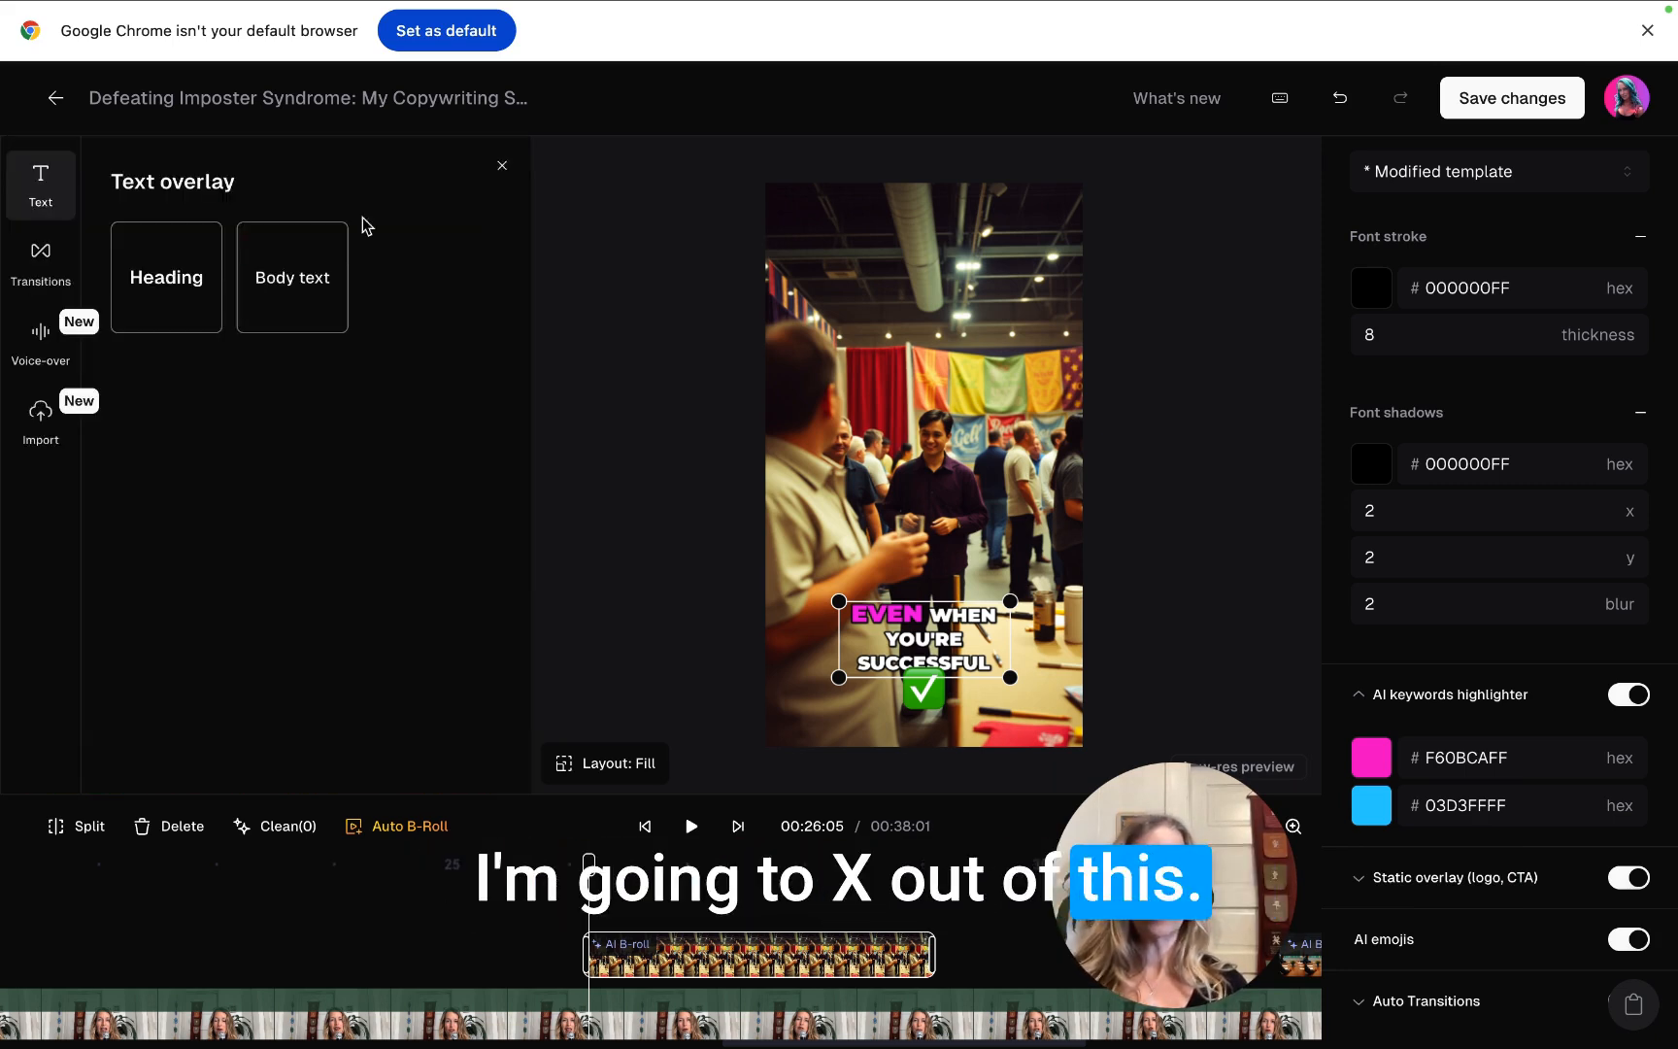
click(49, 249)
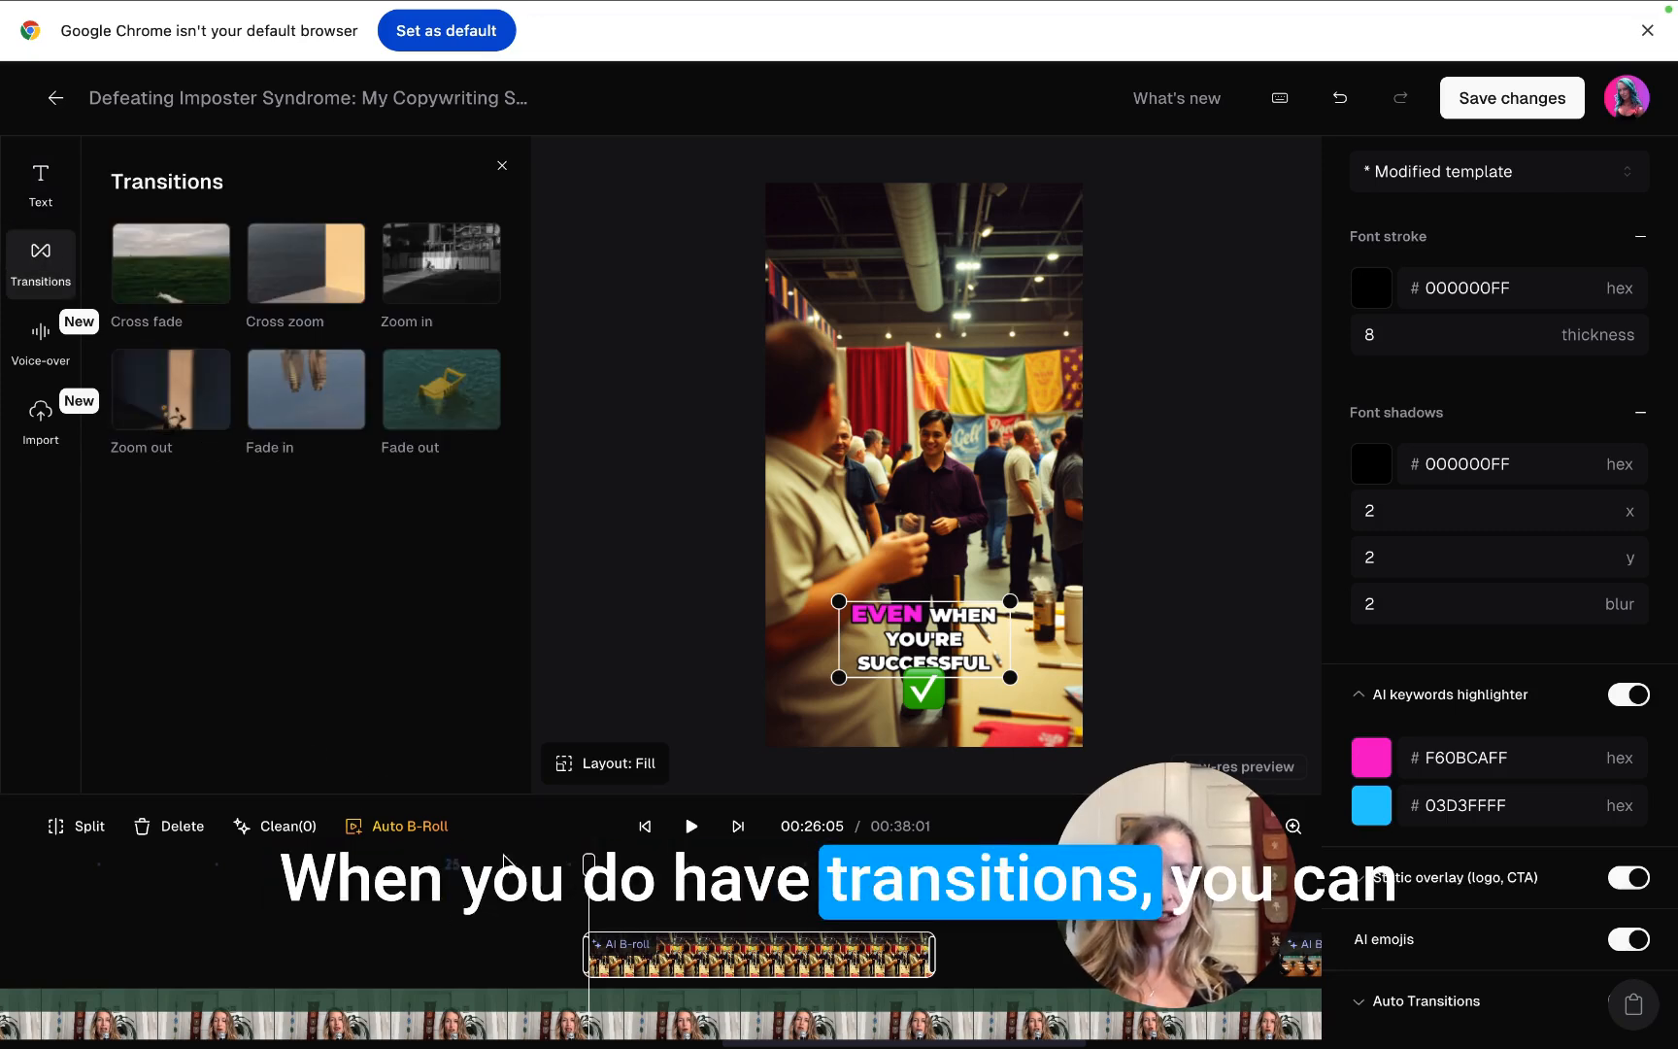
click(133, 881)
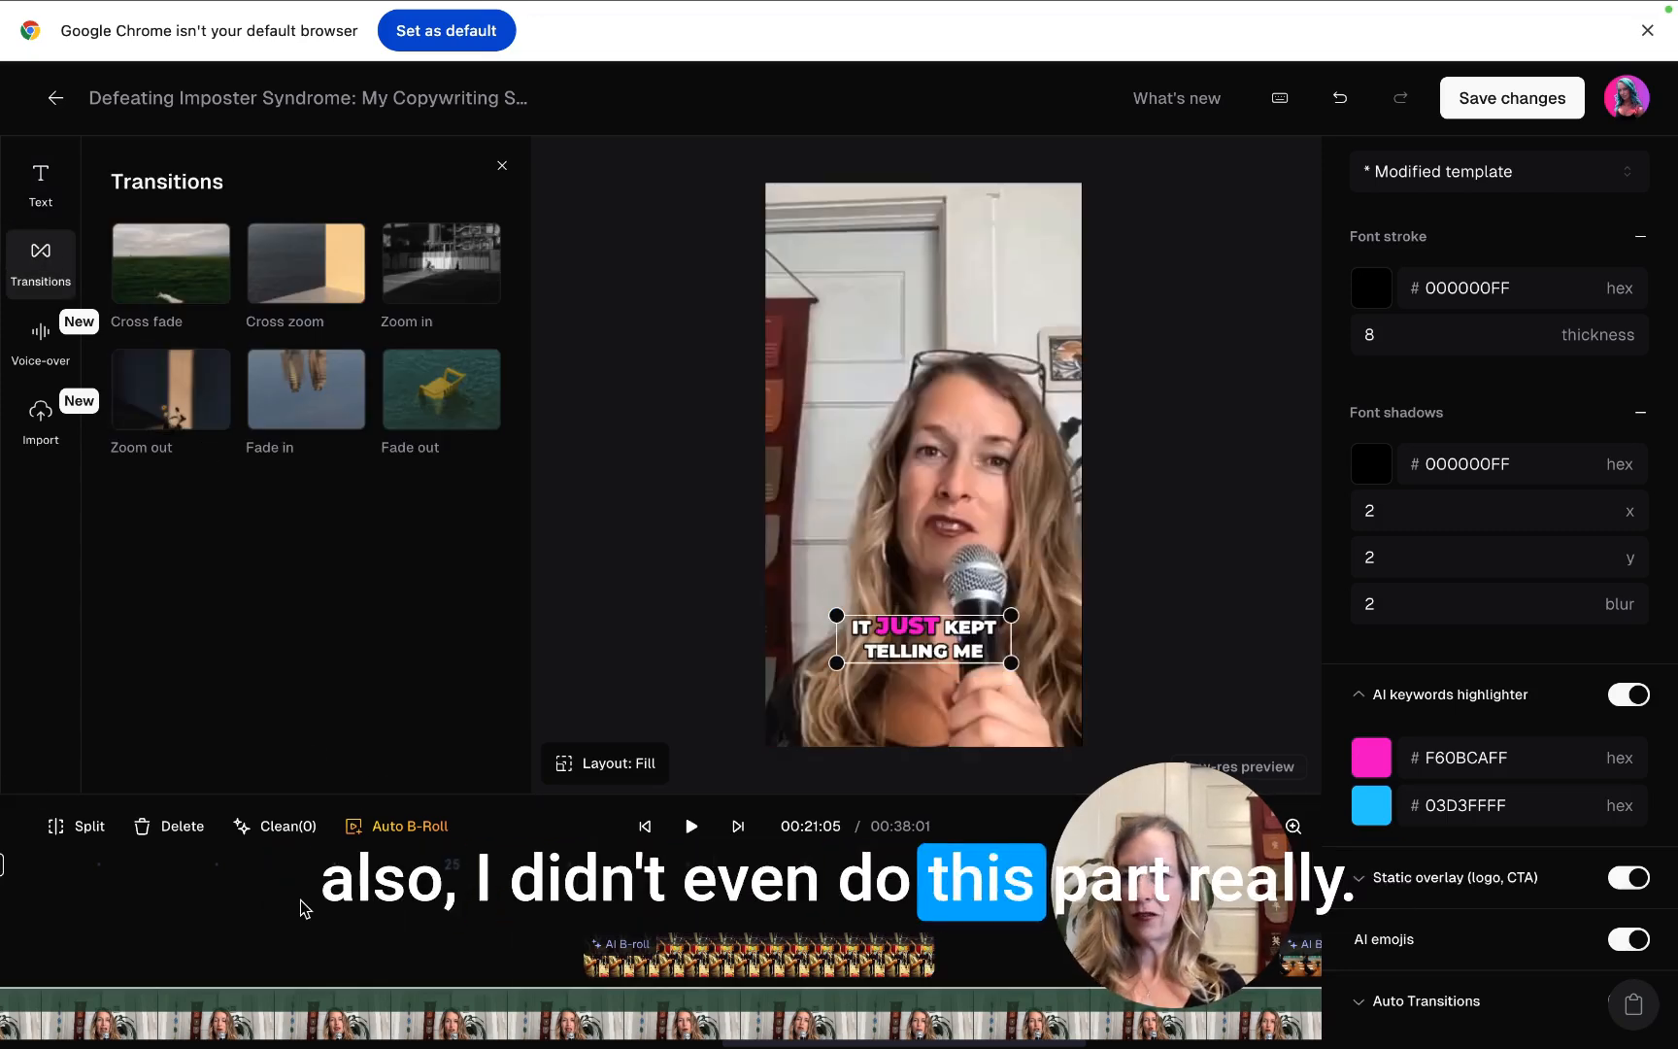
scroll(304, 888, right, 4)
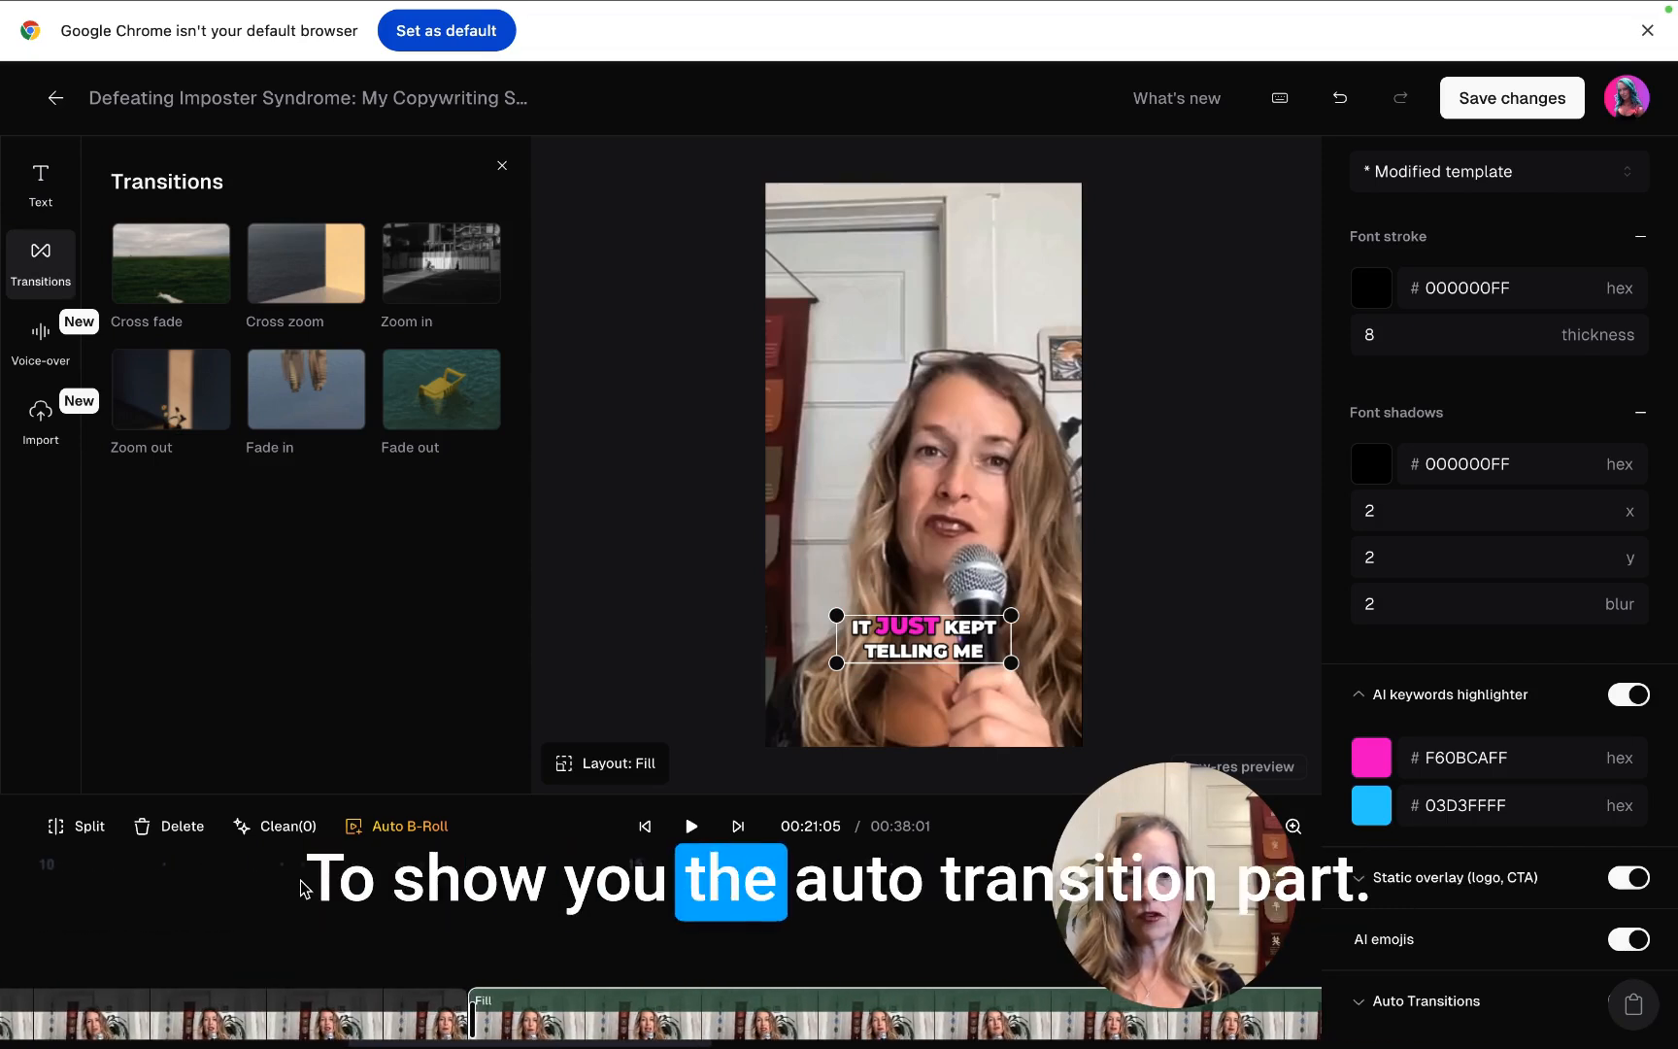
mouse_move(1157, 862)
mouse_down()
mouse_move(1300, 928)
mouse_move(1325, 634)
mouse_move(1323, 340)
mouse_up()
drag(1226, 826, 1168, 836)
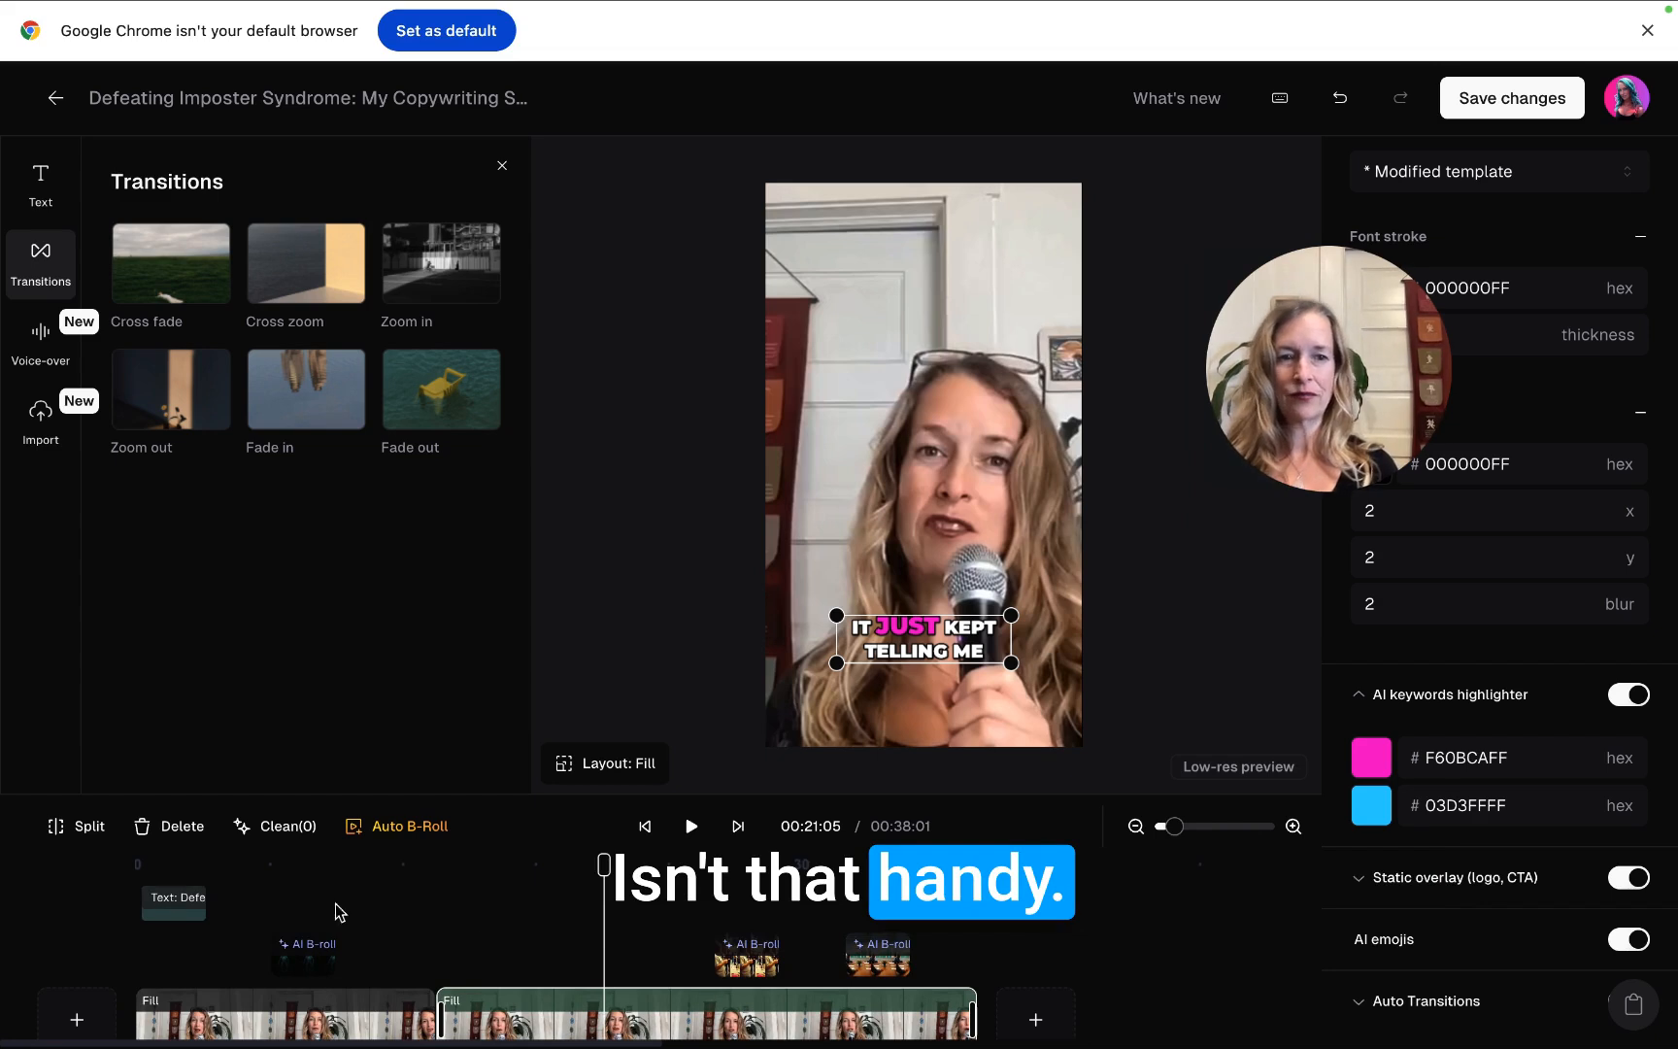
- Try adding a Zoom in transition at 00:21:05, and turn Auto Transitions off and back on
click(427, 291)
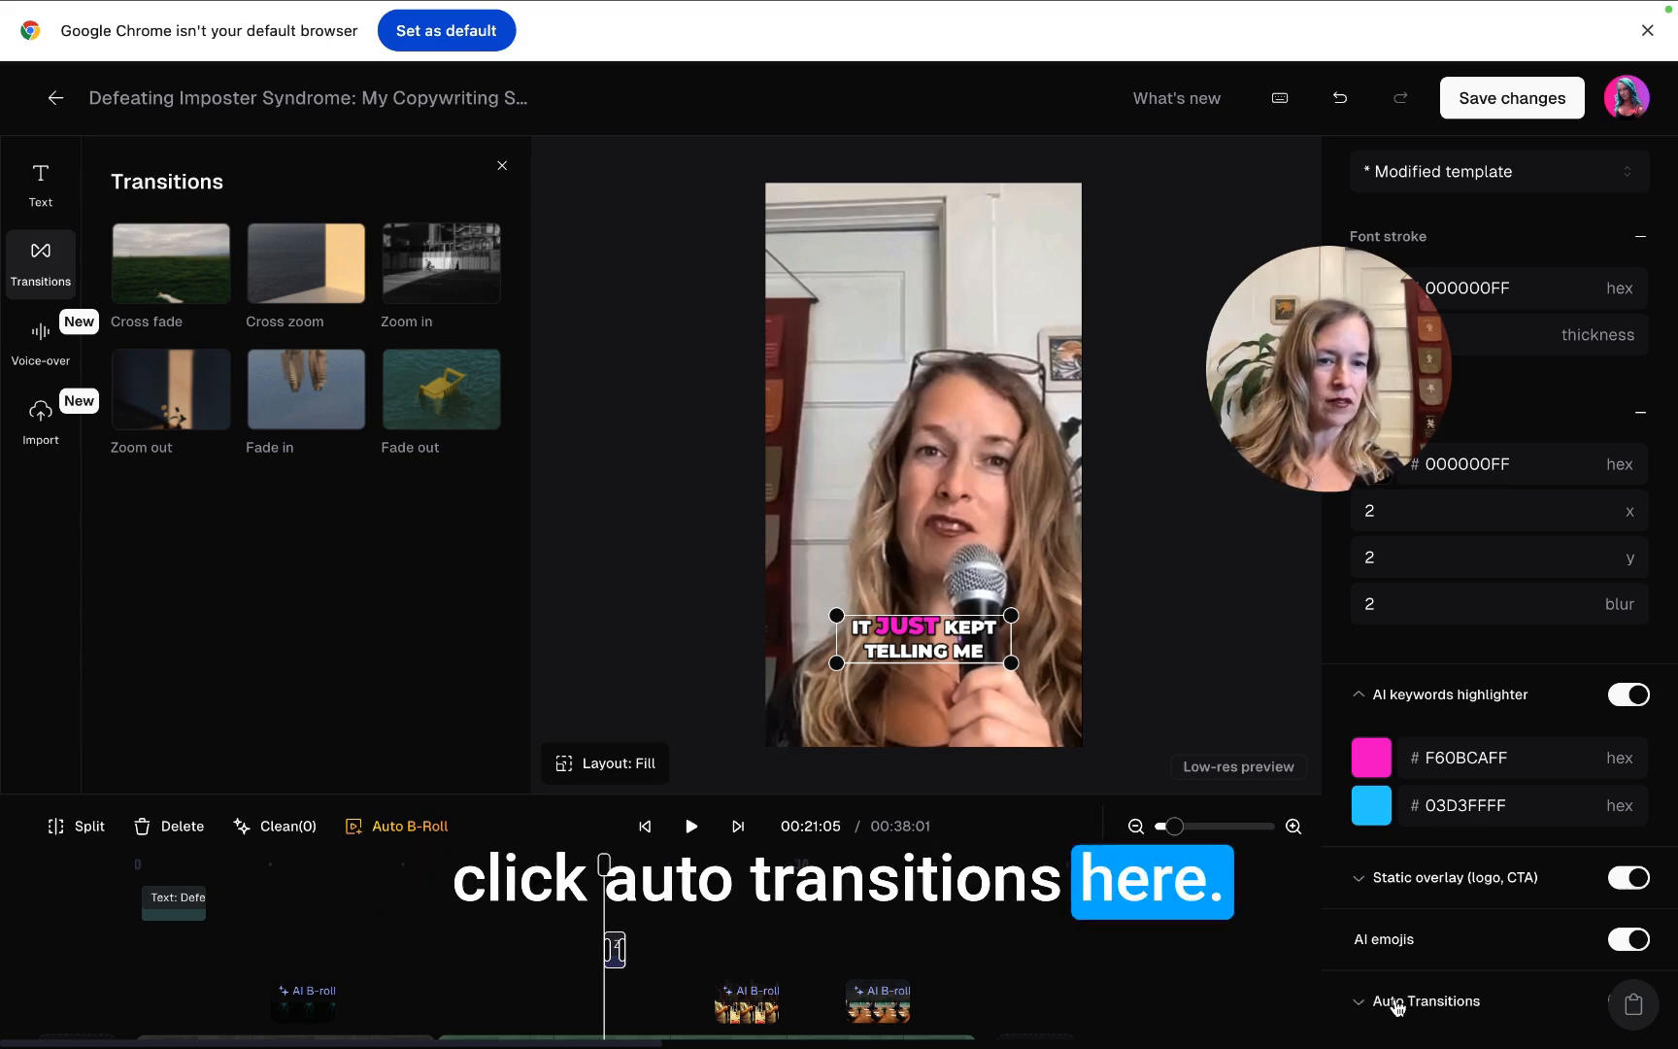
scroll(1396, 1006, down, 1)
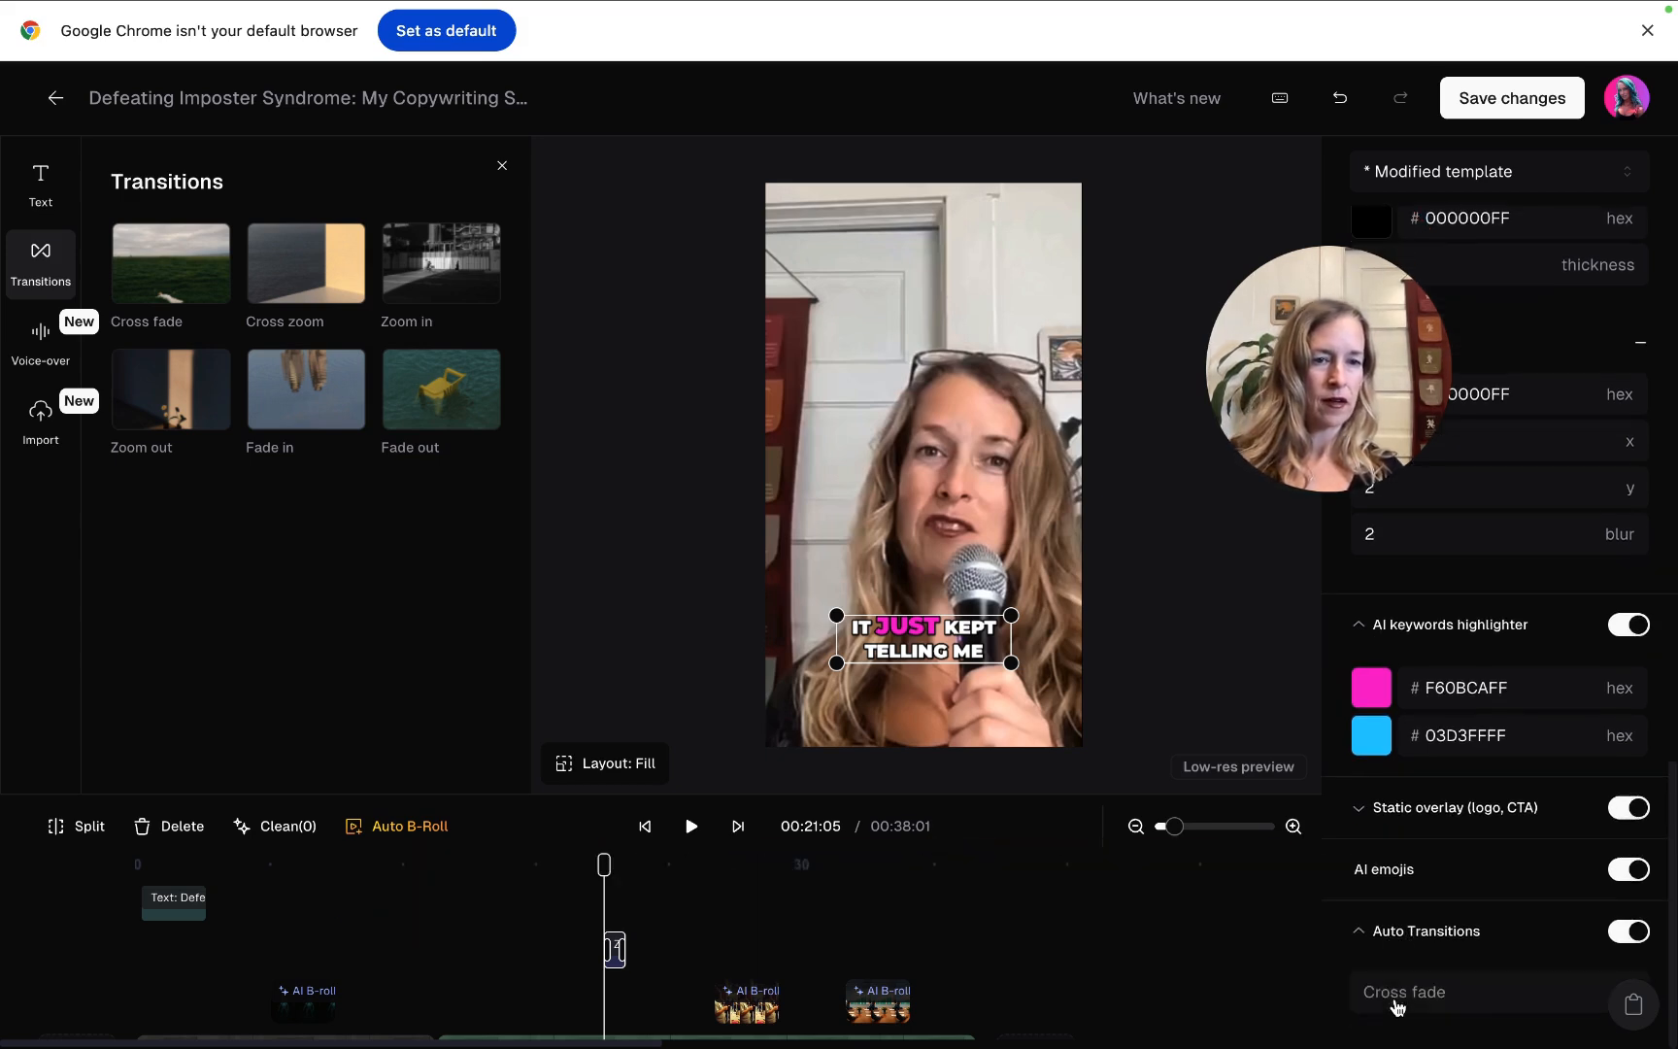
click(1618, 934)
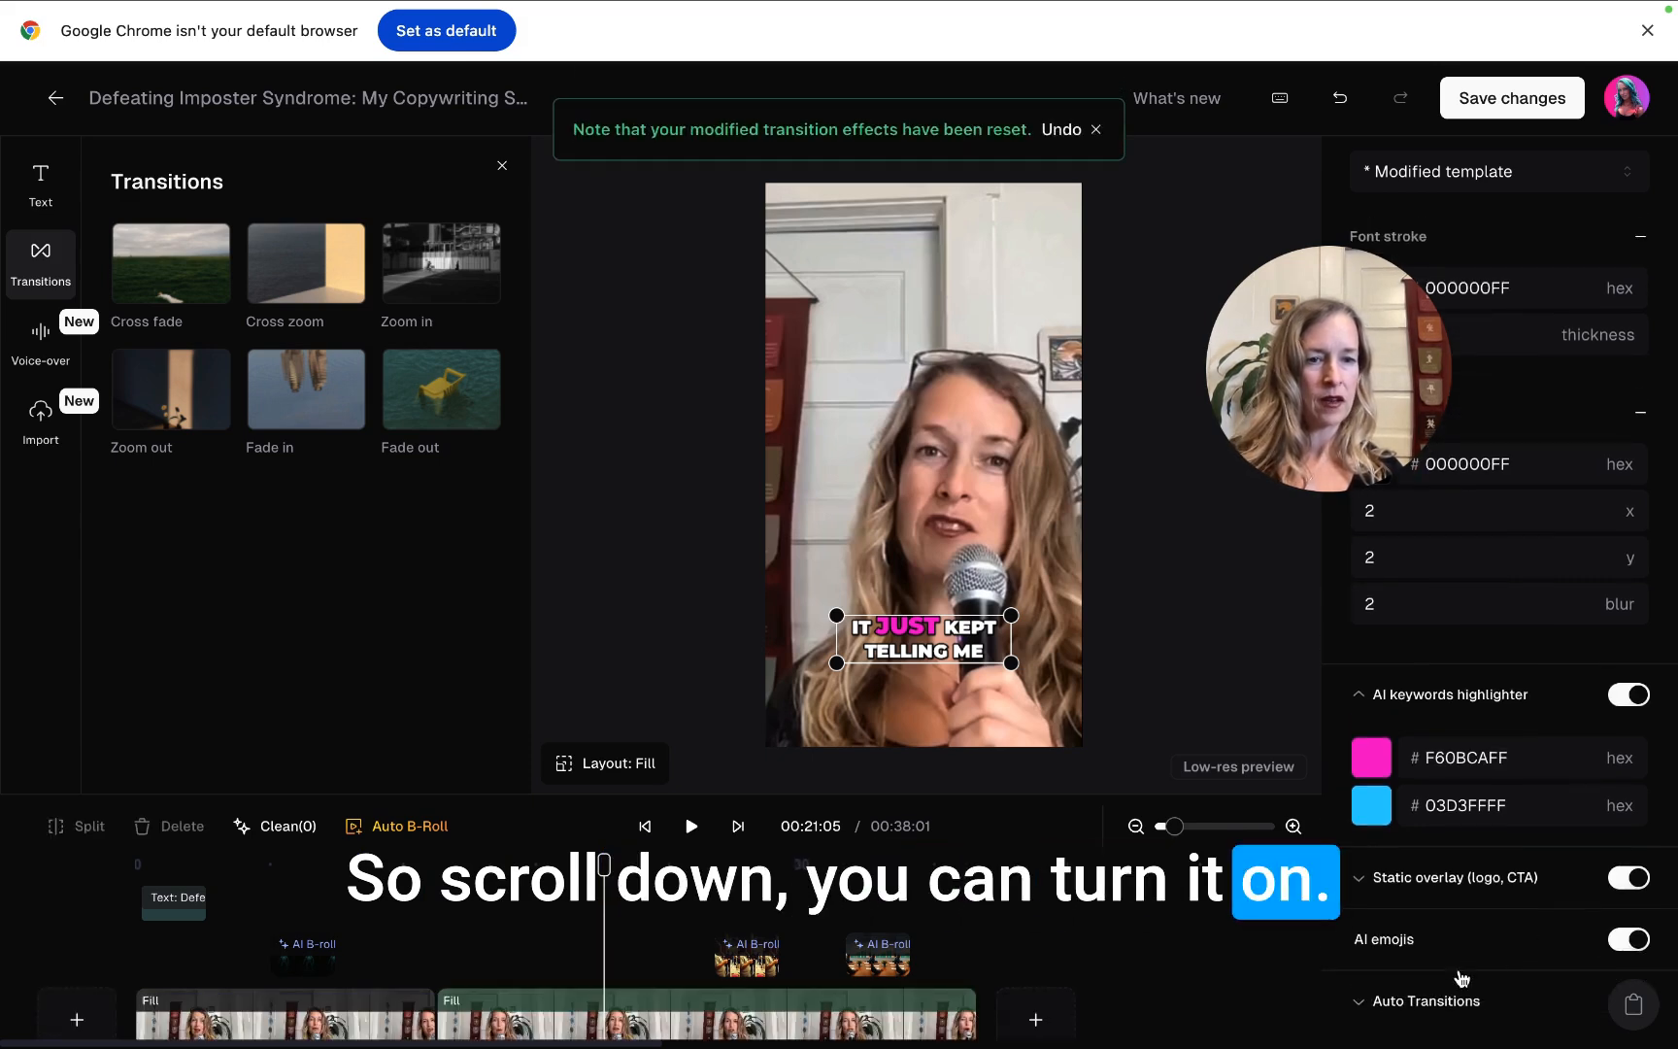
scroll(1554, 966, down, 1)
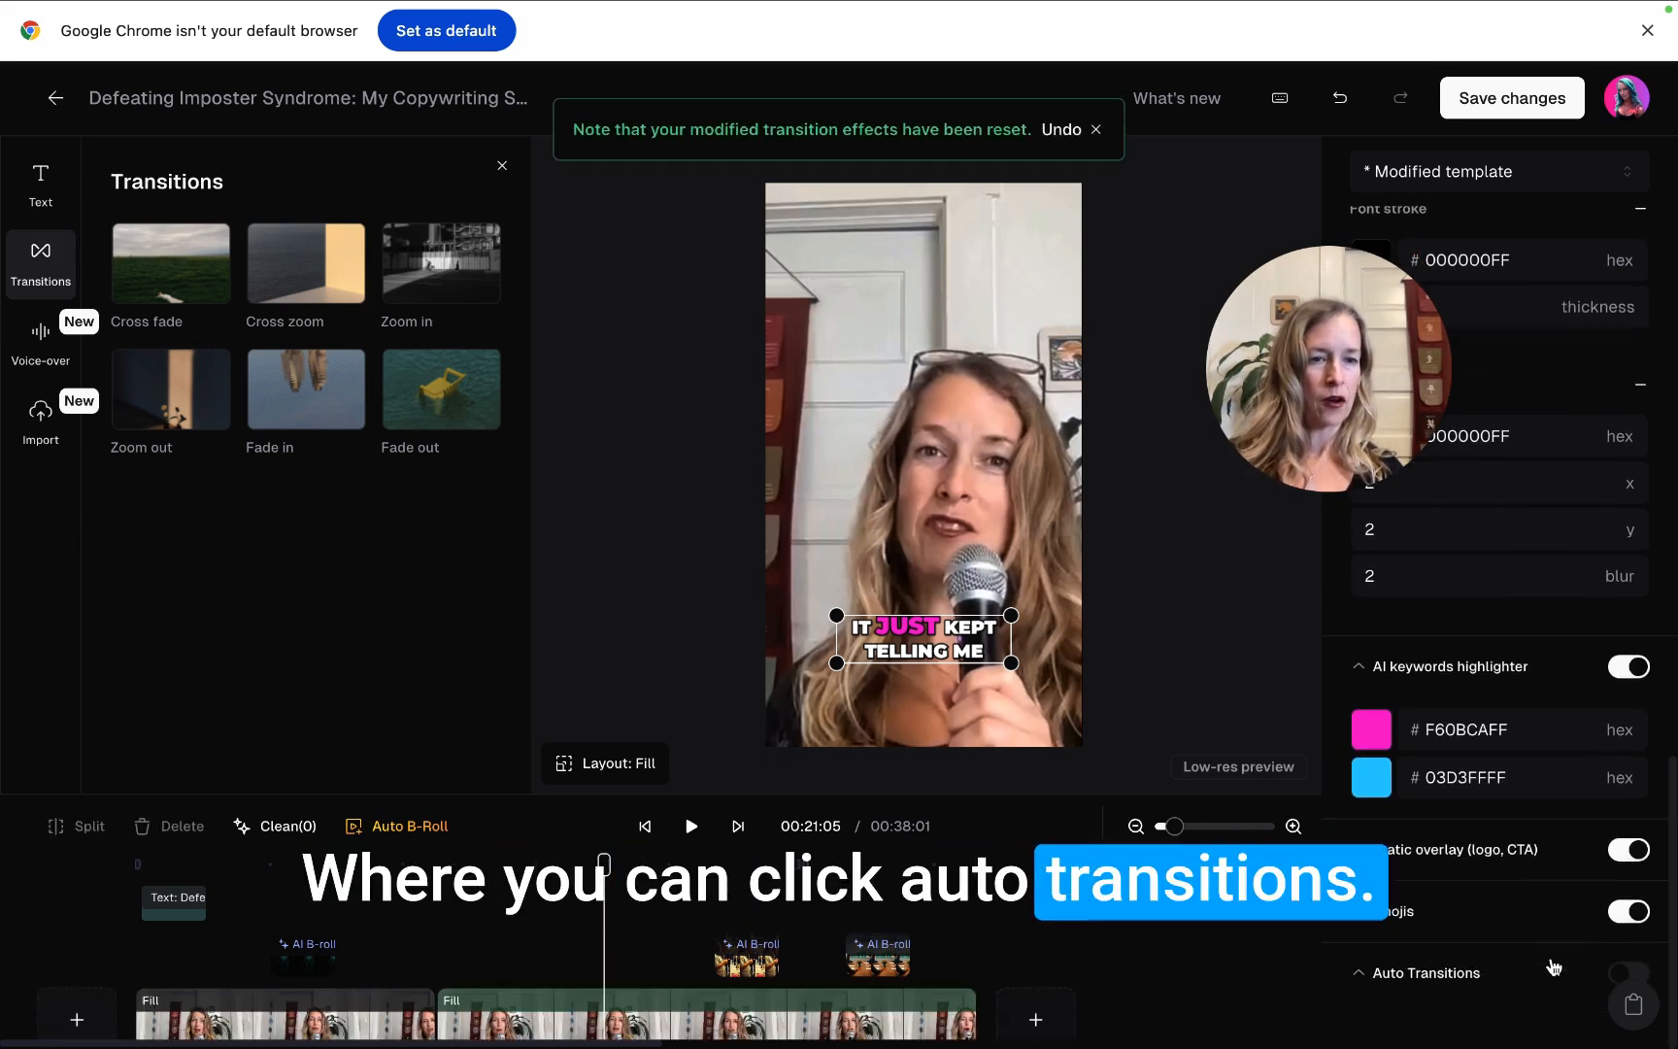
click(1641, 974)
scroll(1445, 984, down, 1)
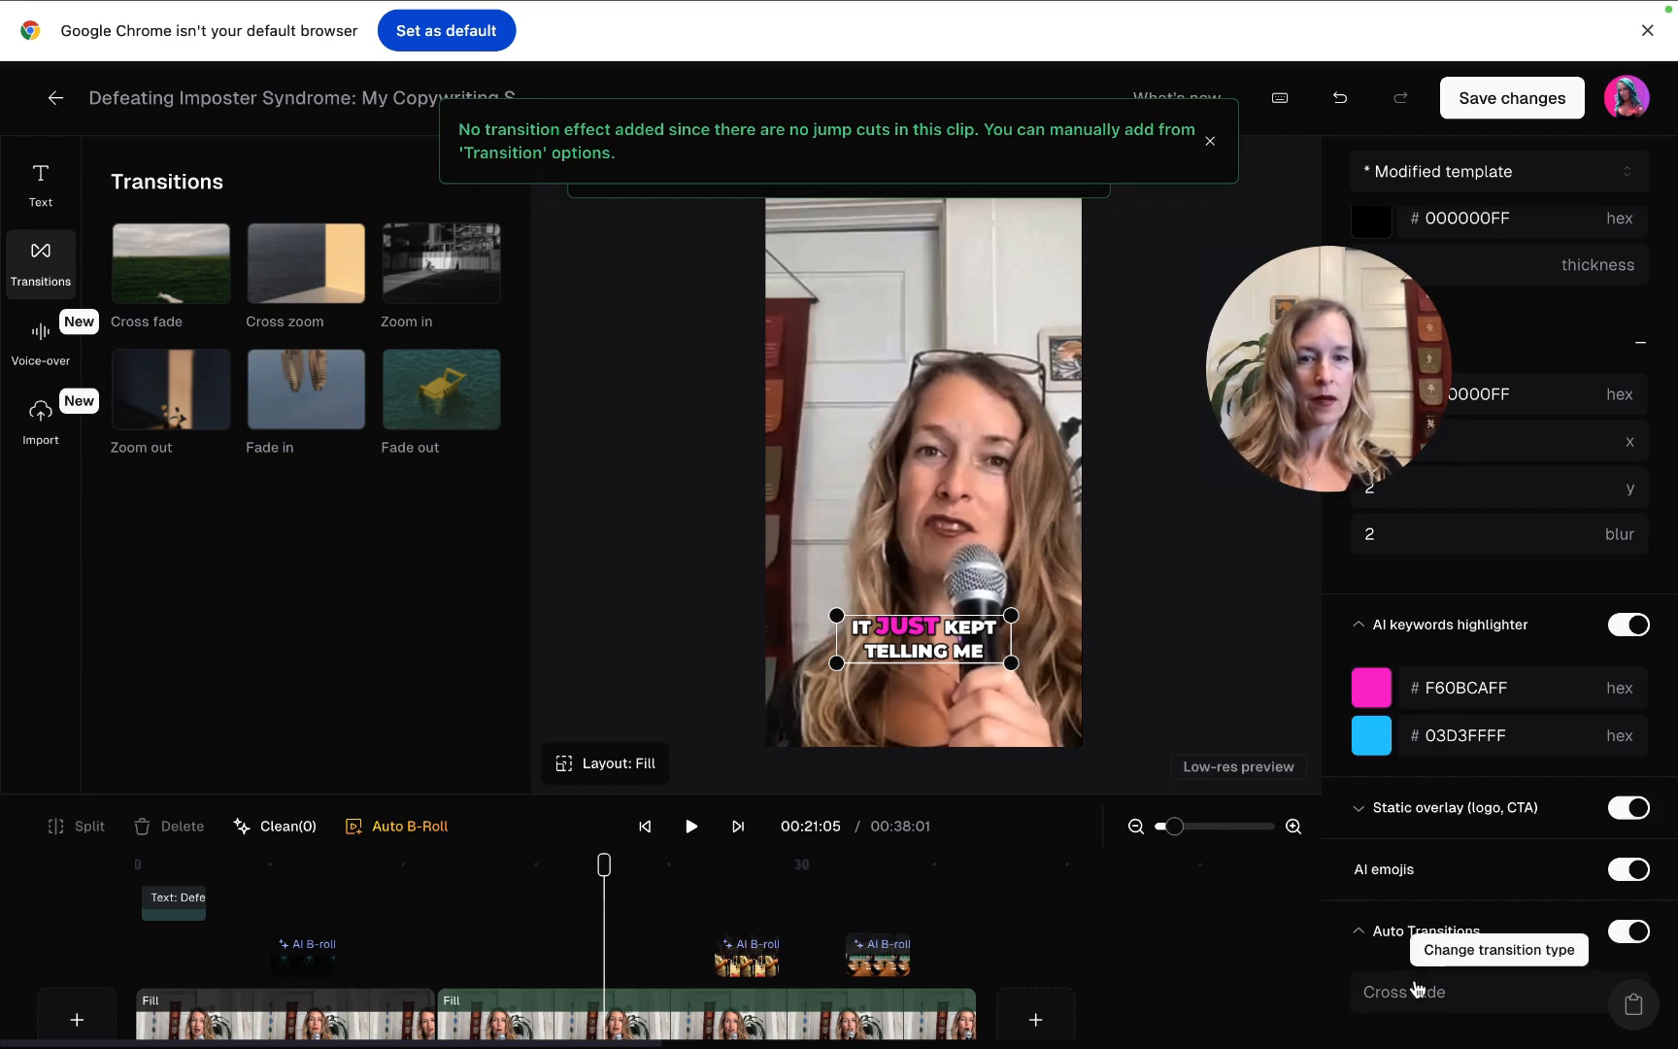
- Add Zoom in transitions at 00:21:05 and 00:13:12 and lengthen each of them on the timeline
click(405, 294)
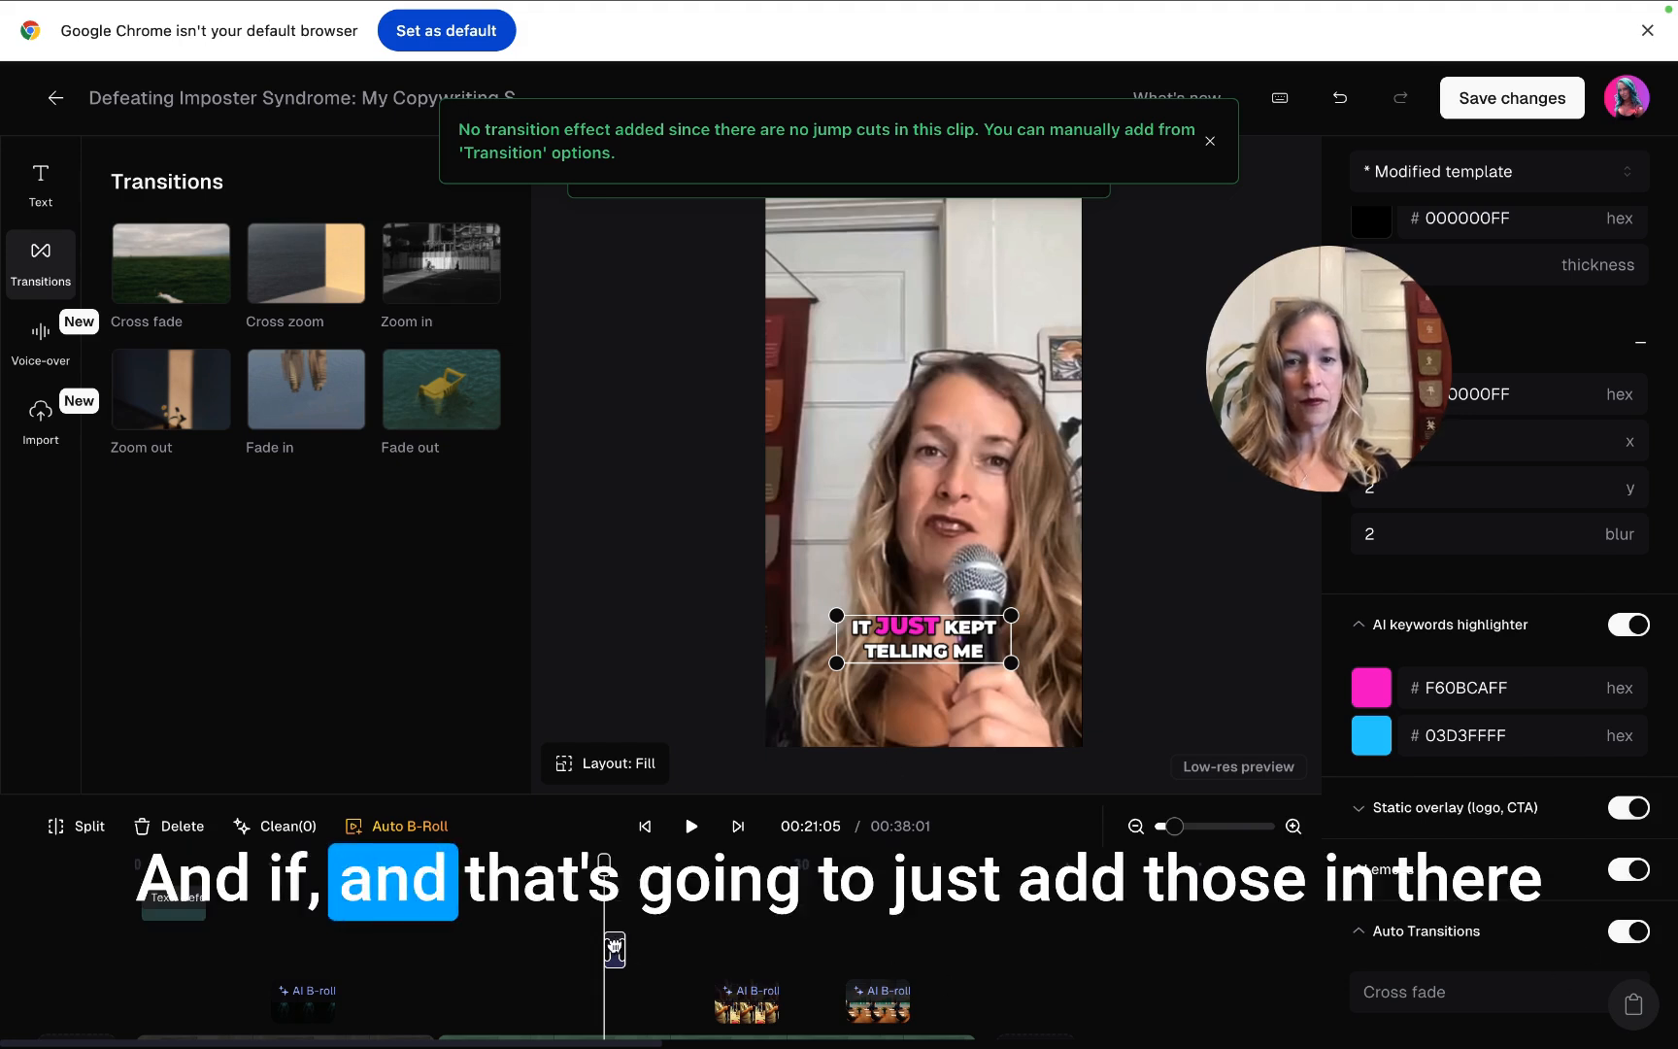
drag(614, 947, 686, 945)
drag(604, 861, 432, 865)
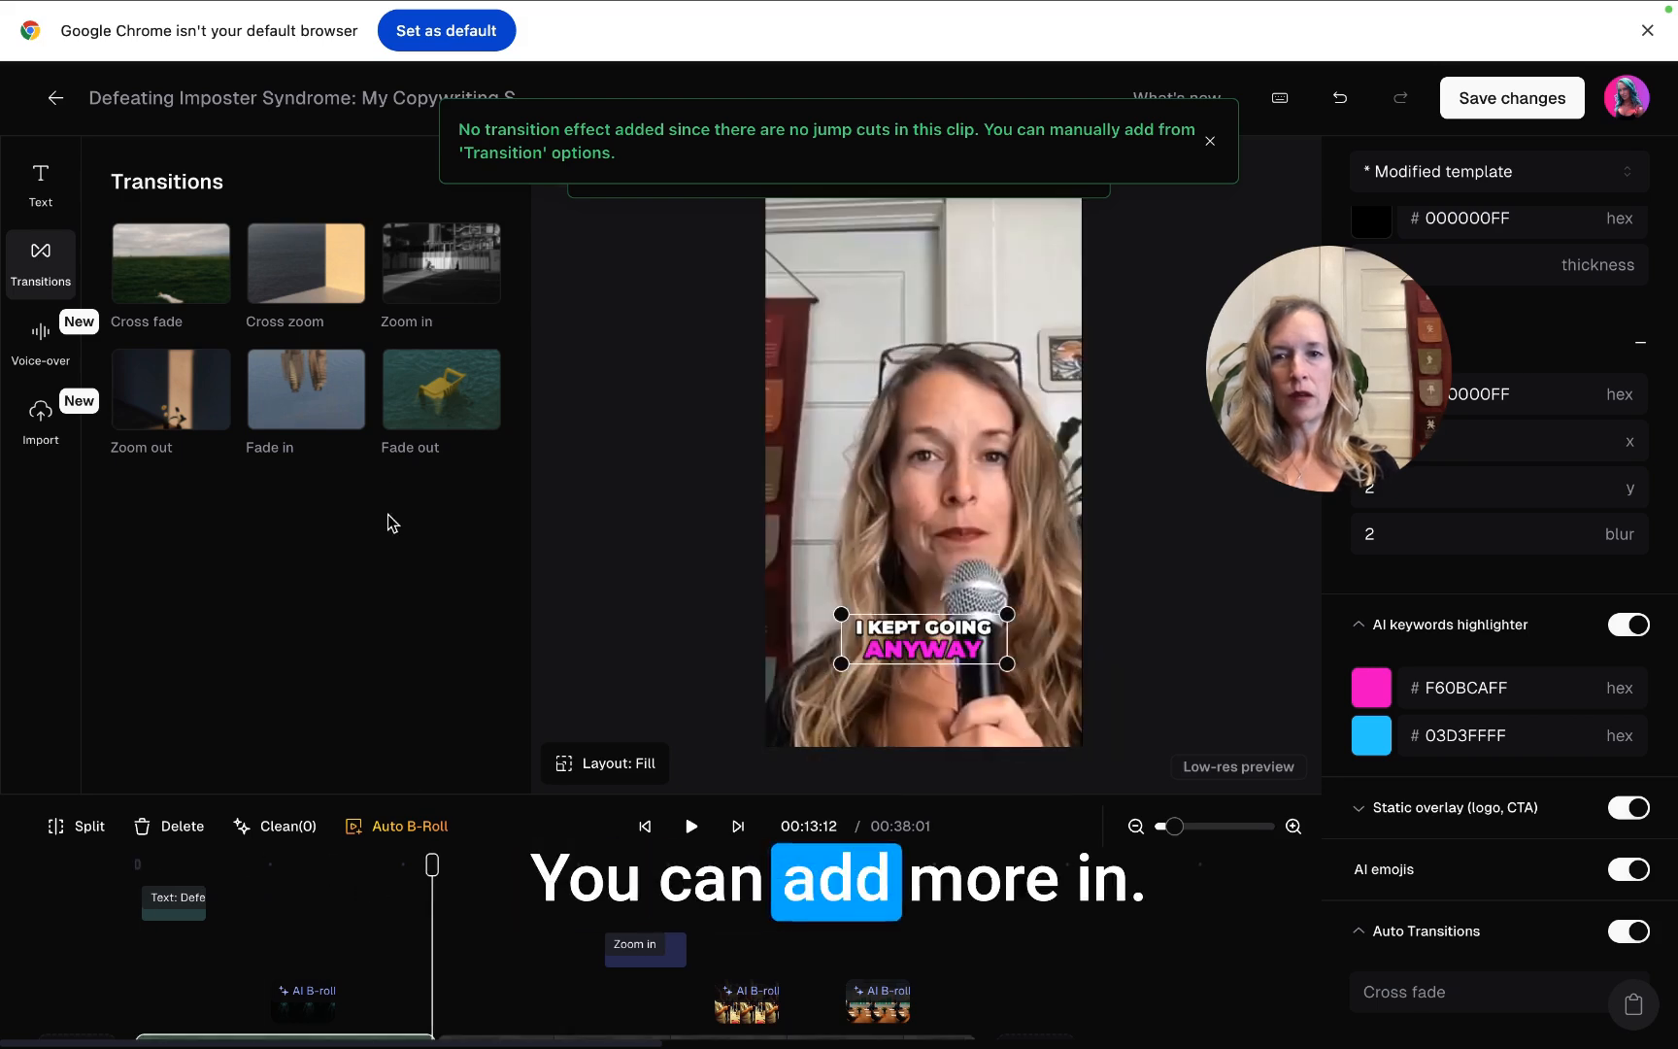
click(445, 301)
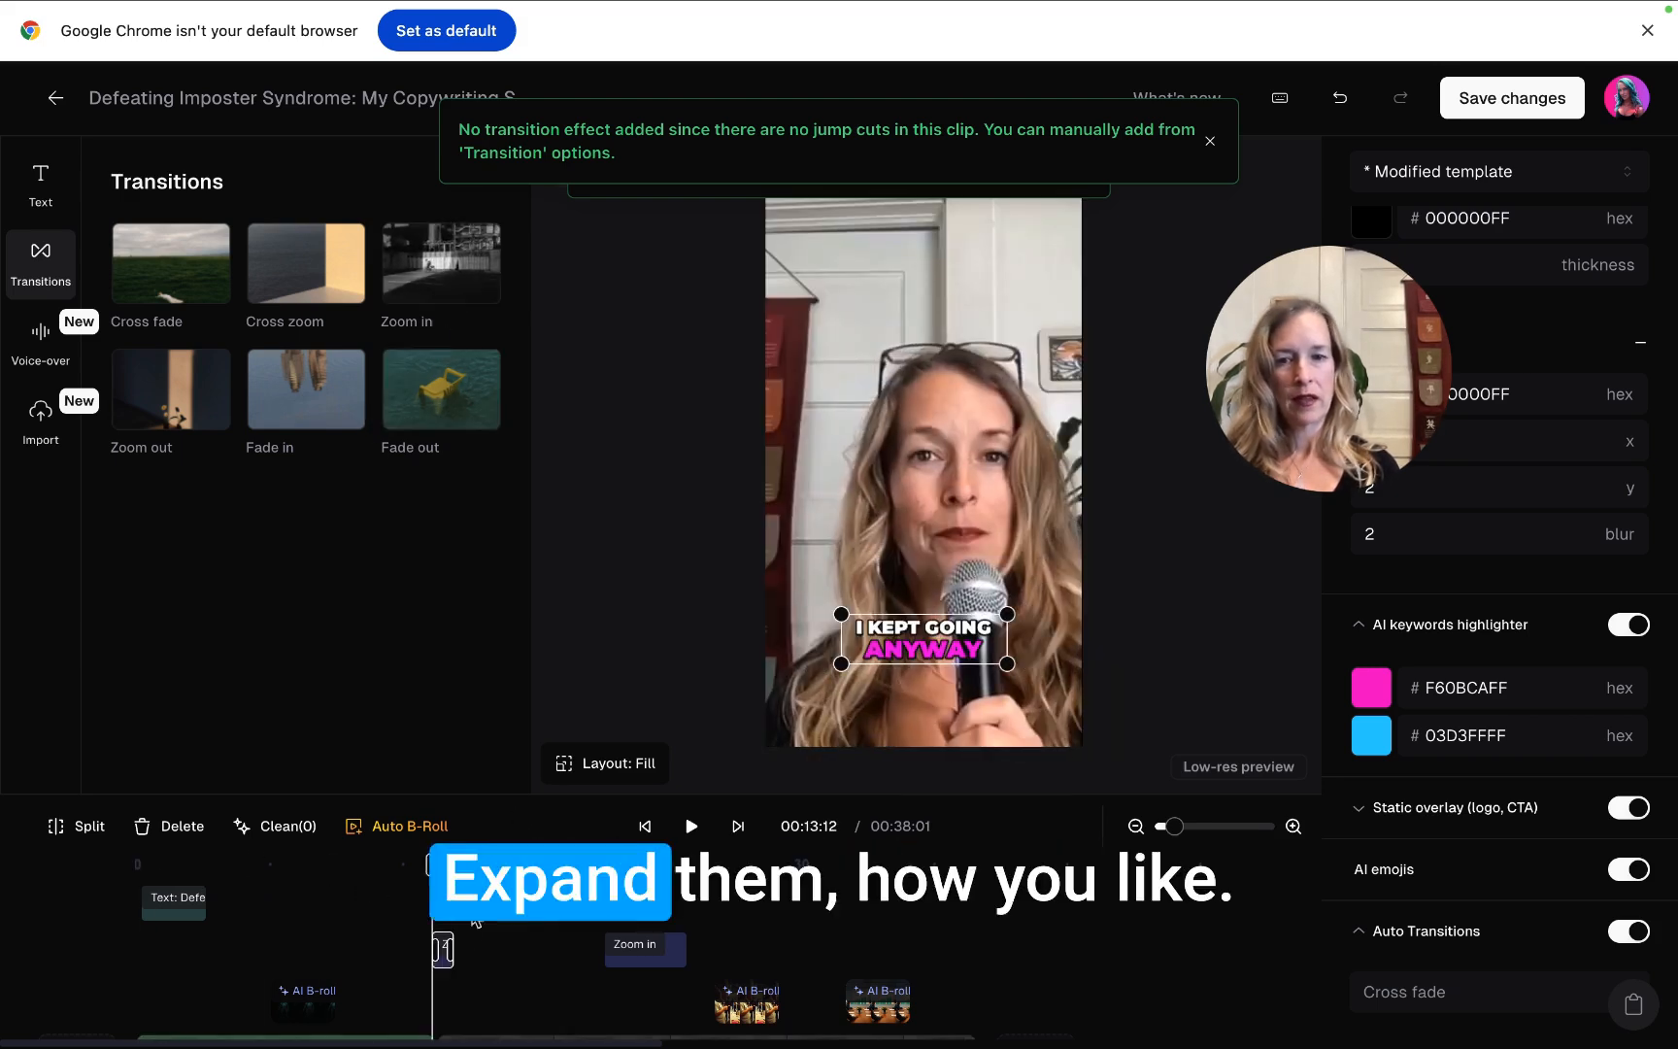
drag(453, 957, 471, 943)
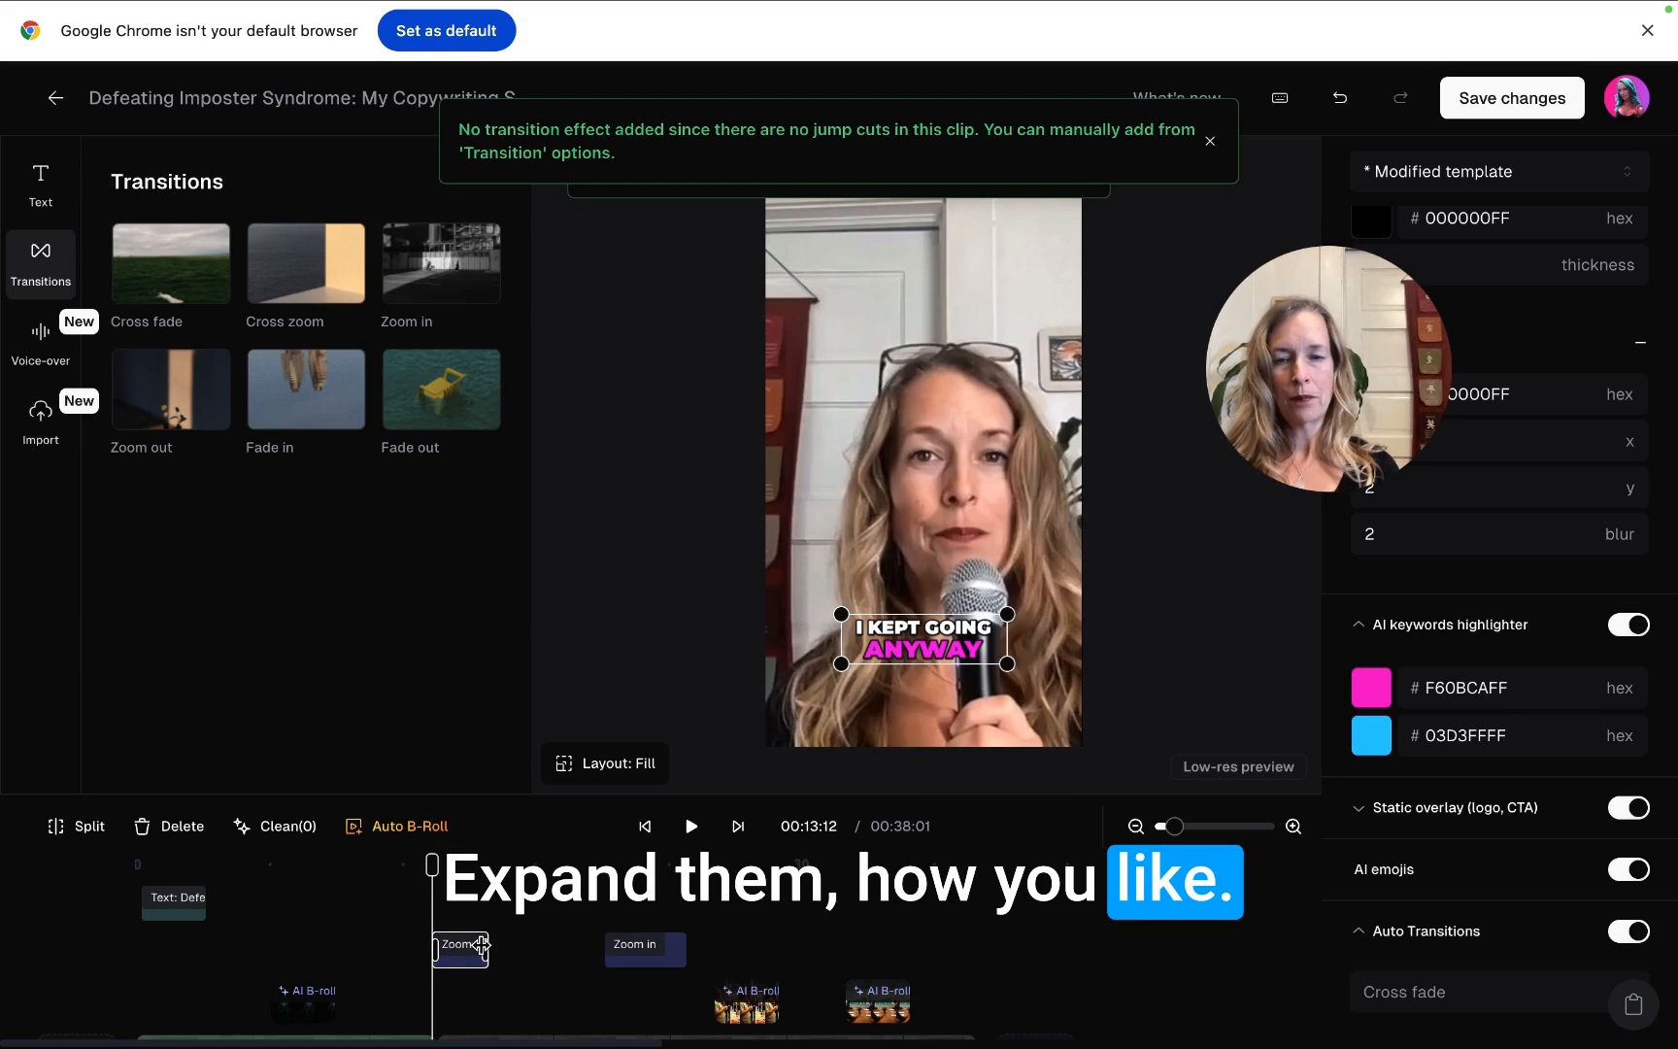
- Add a Cross zoom transition at 00:38:01 and lengthen it to end at 00:41:24
scroll(730, 914, right, 2)
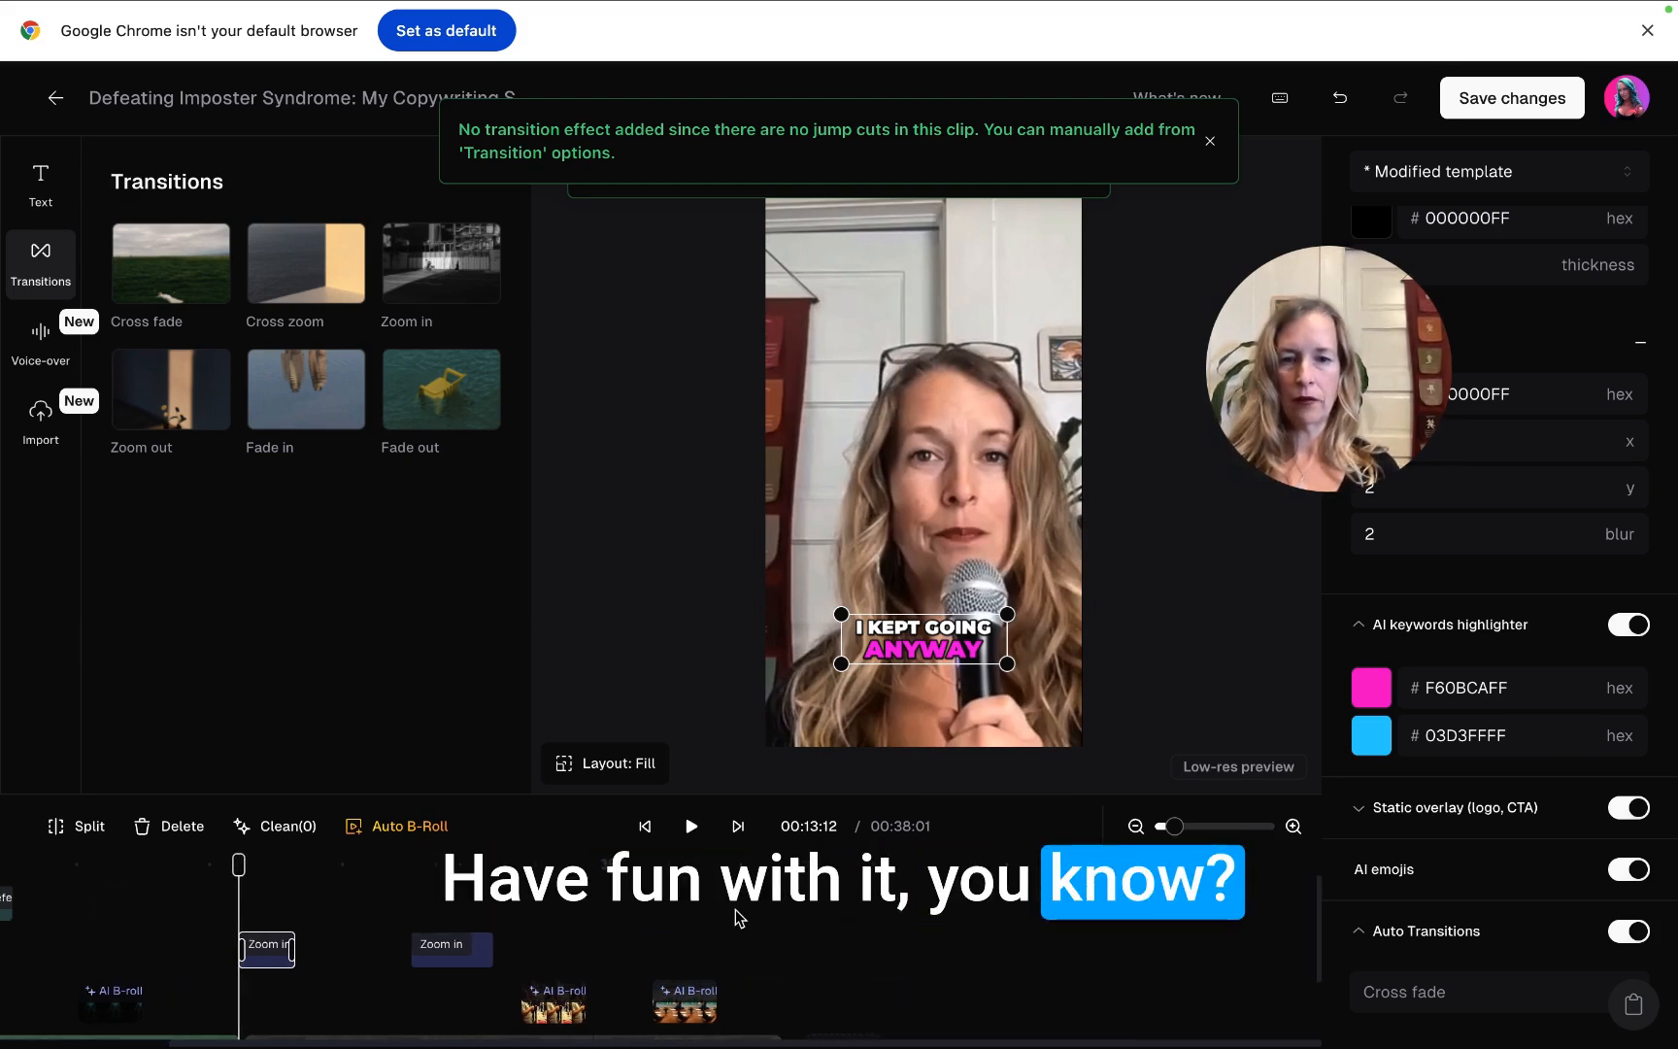
drag(241, 864, 785, 866)
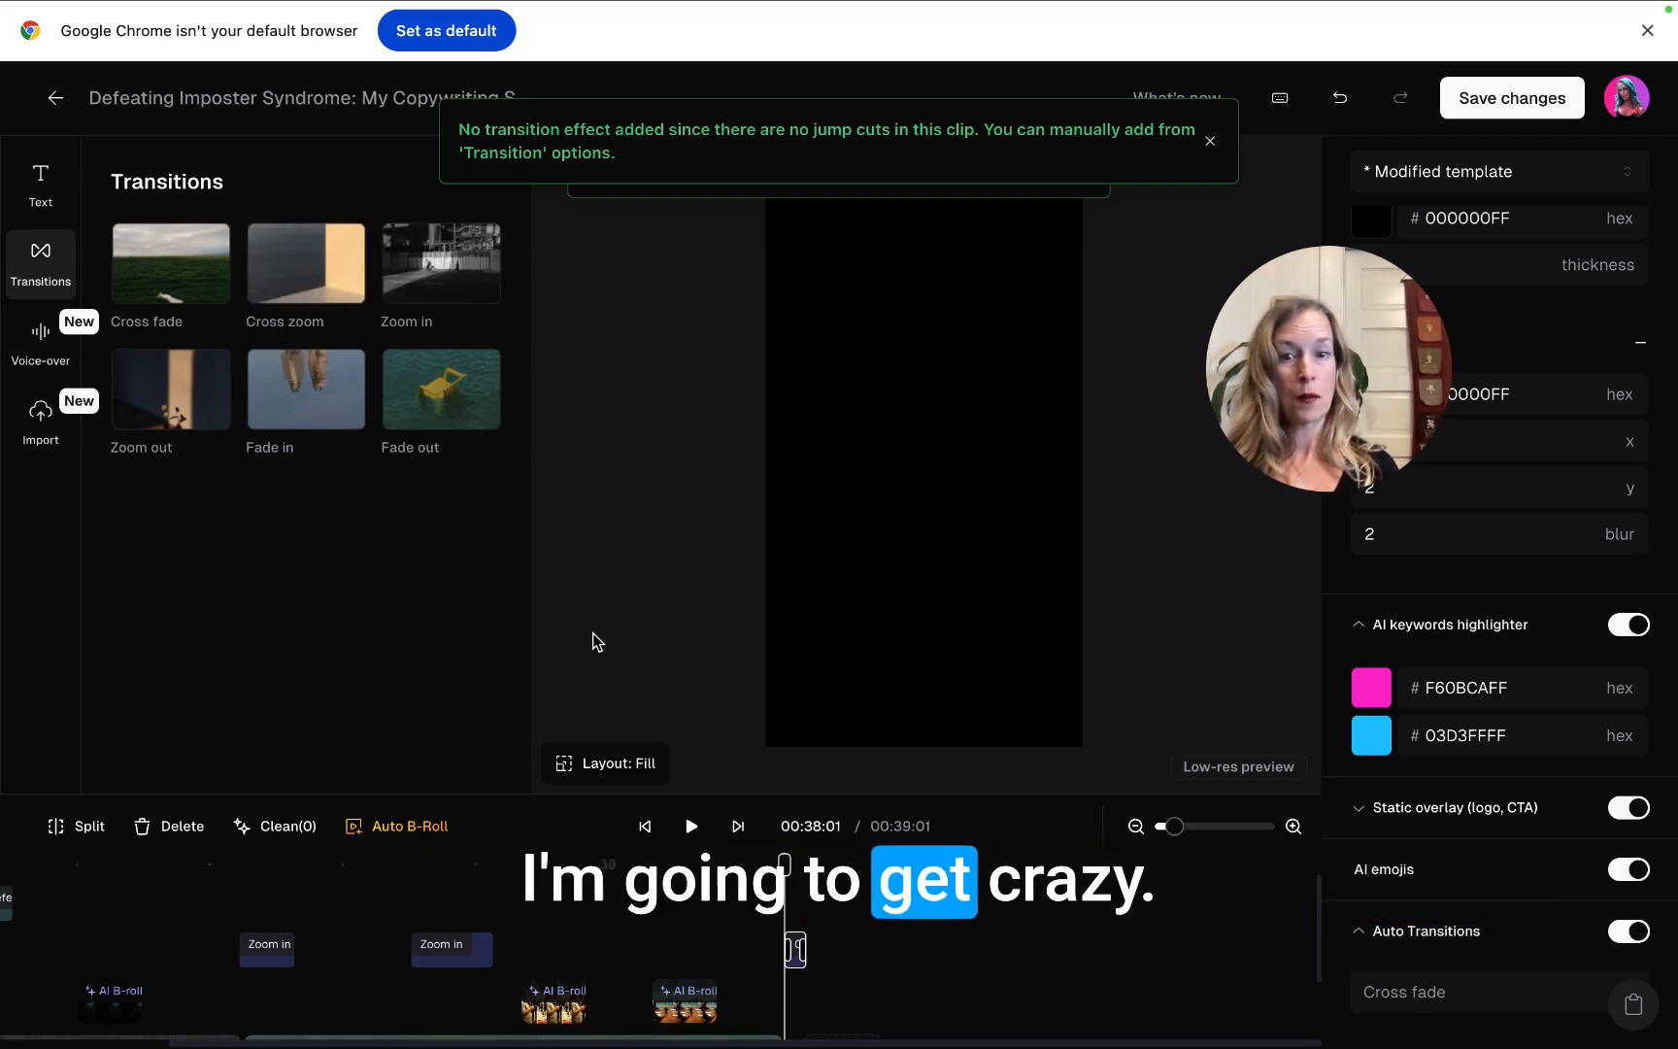
drag(816, 950, 863, 954)
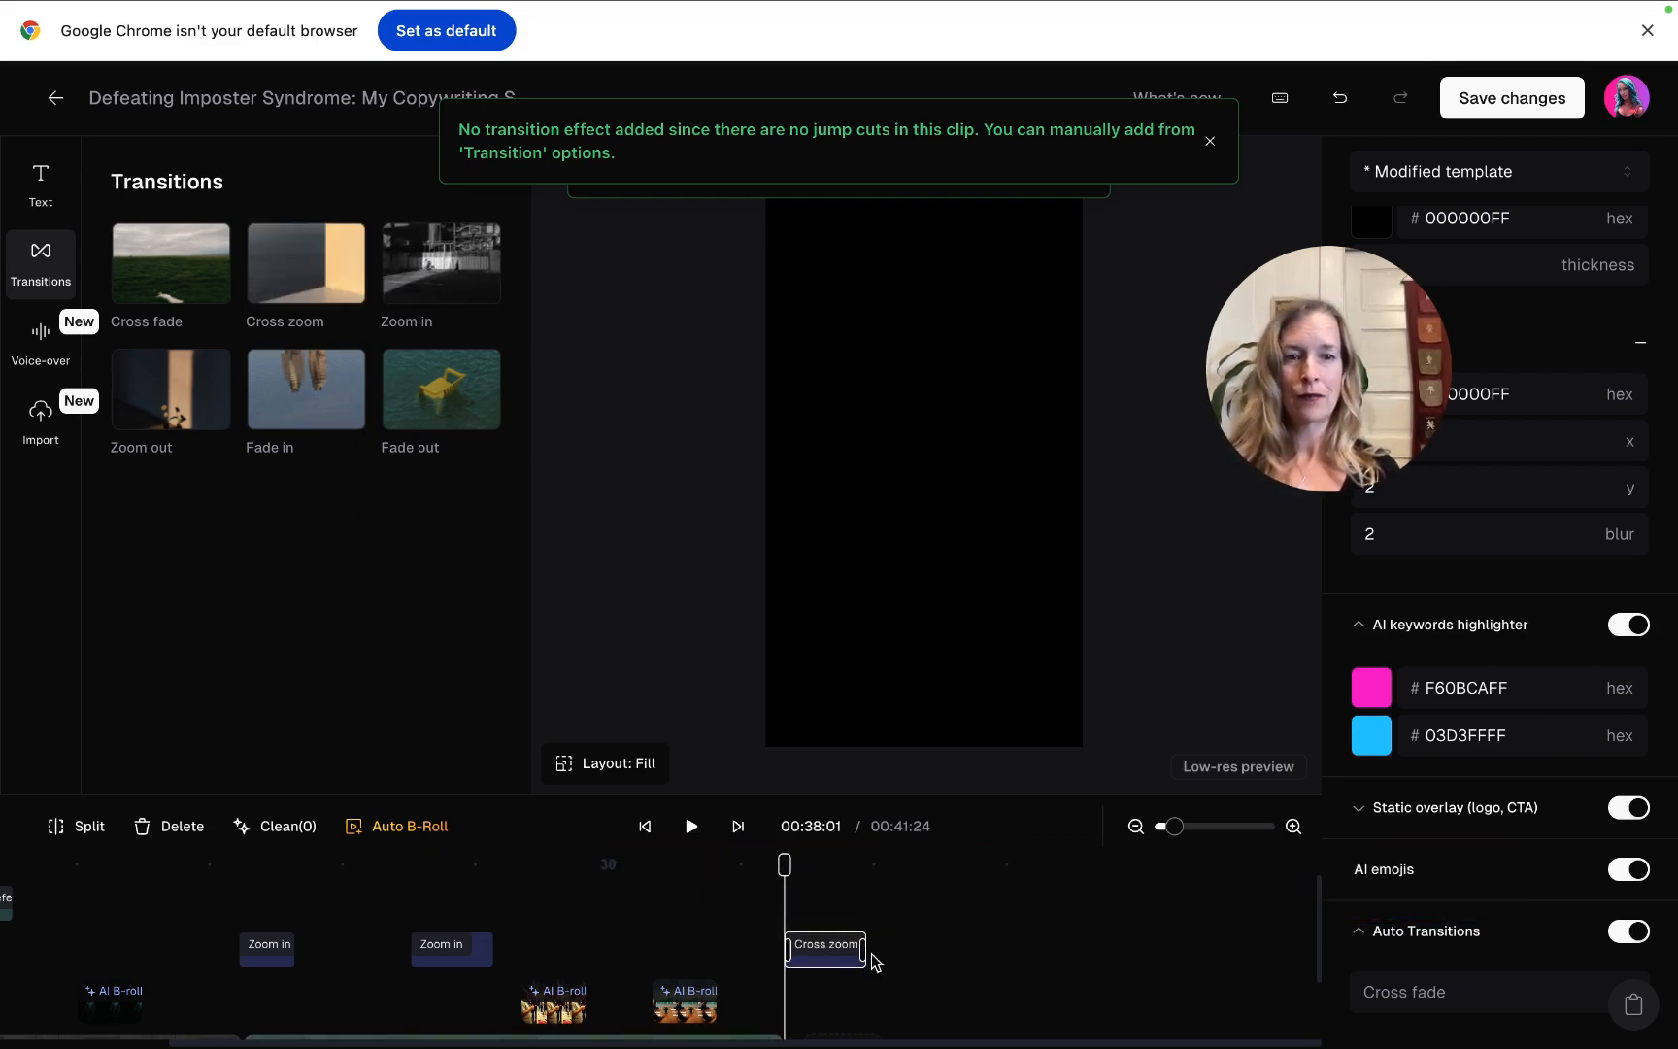
- Add a Fade in transition at 00:02:20 and a Zoom out transition just past 30 seconds, lengthening both
drag(785, 864, 2, 722)
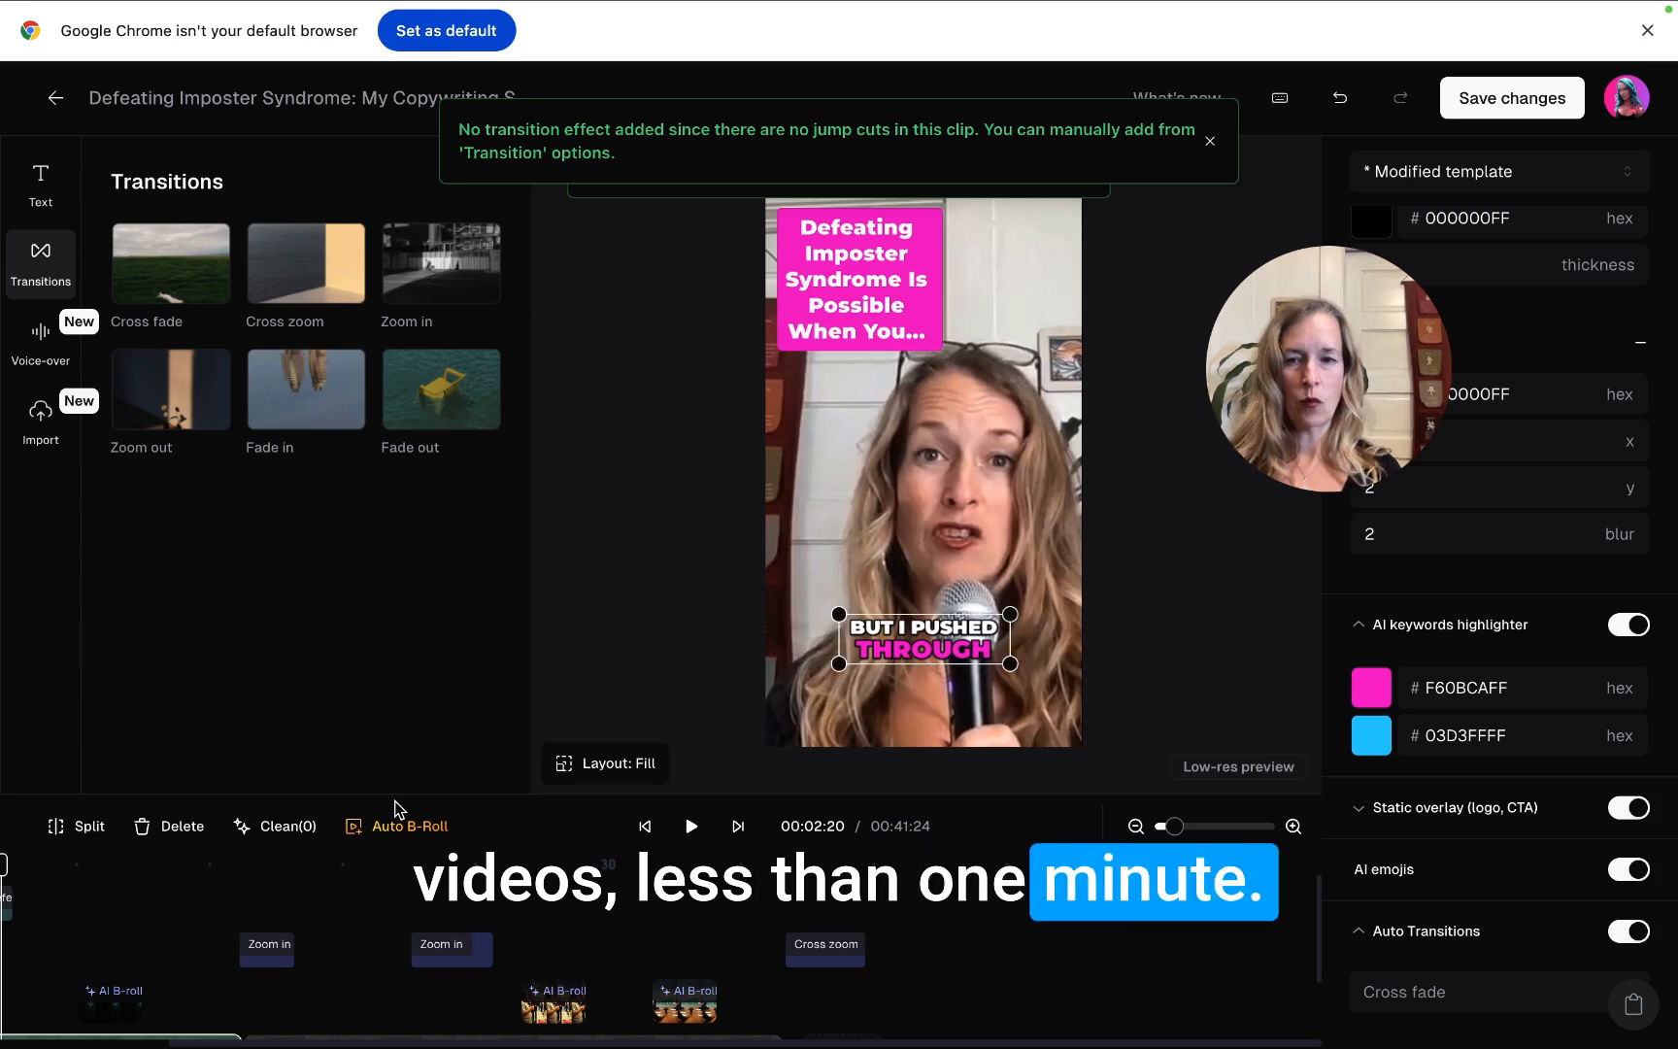
scroll(334, 962, left, 3)
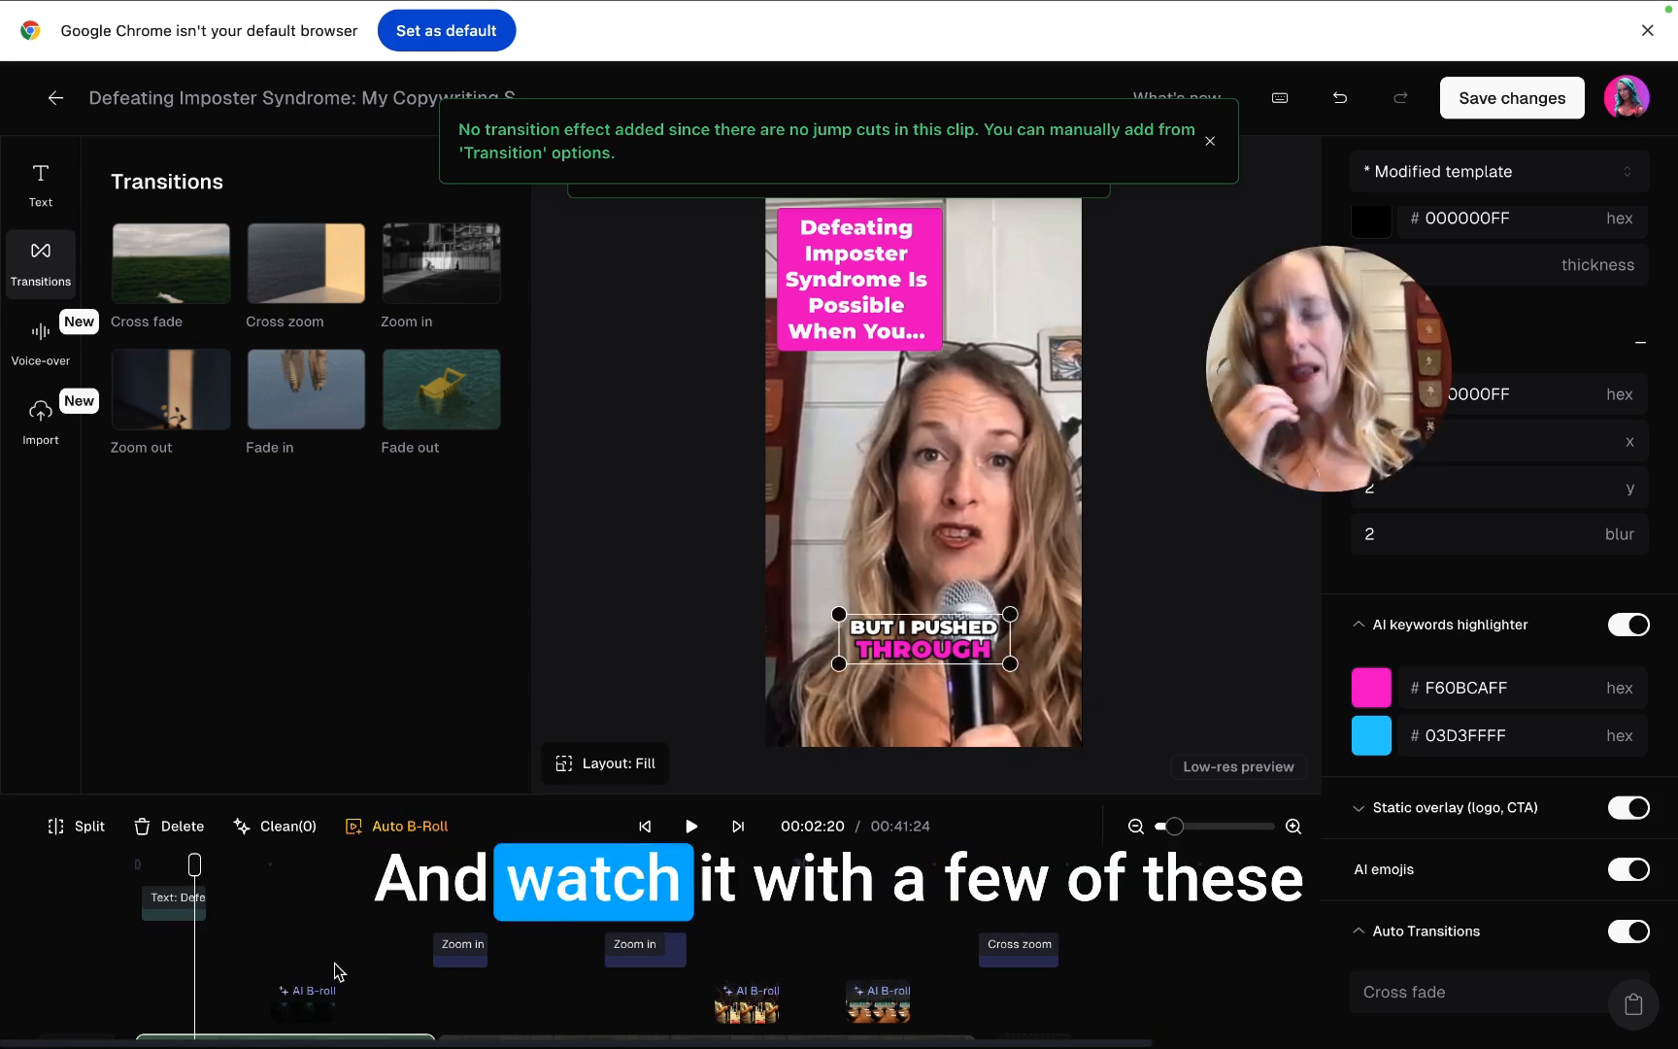
click(189, 904)
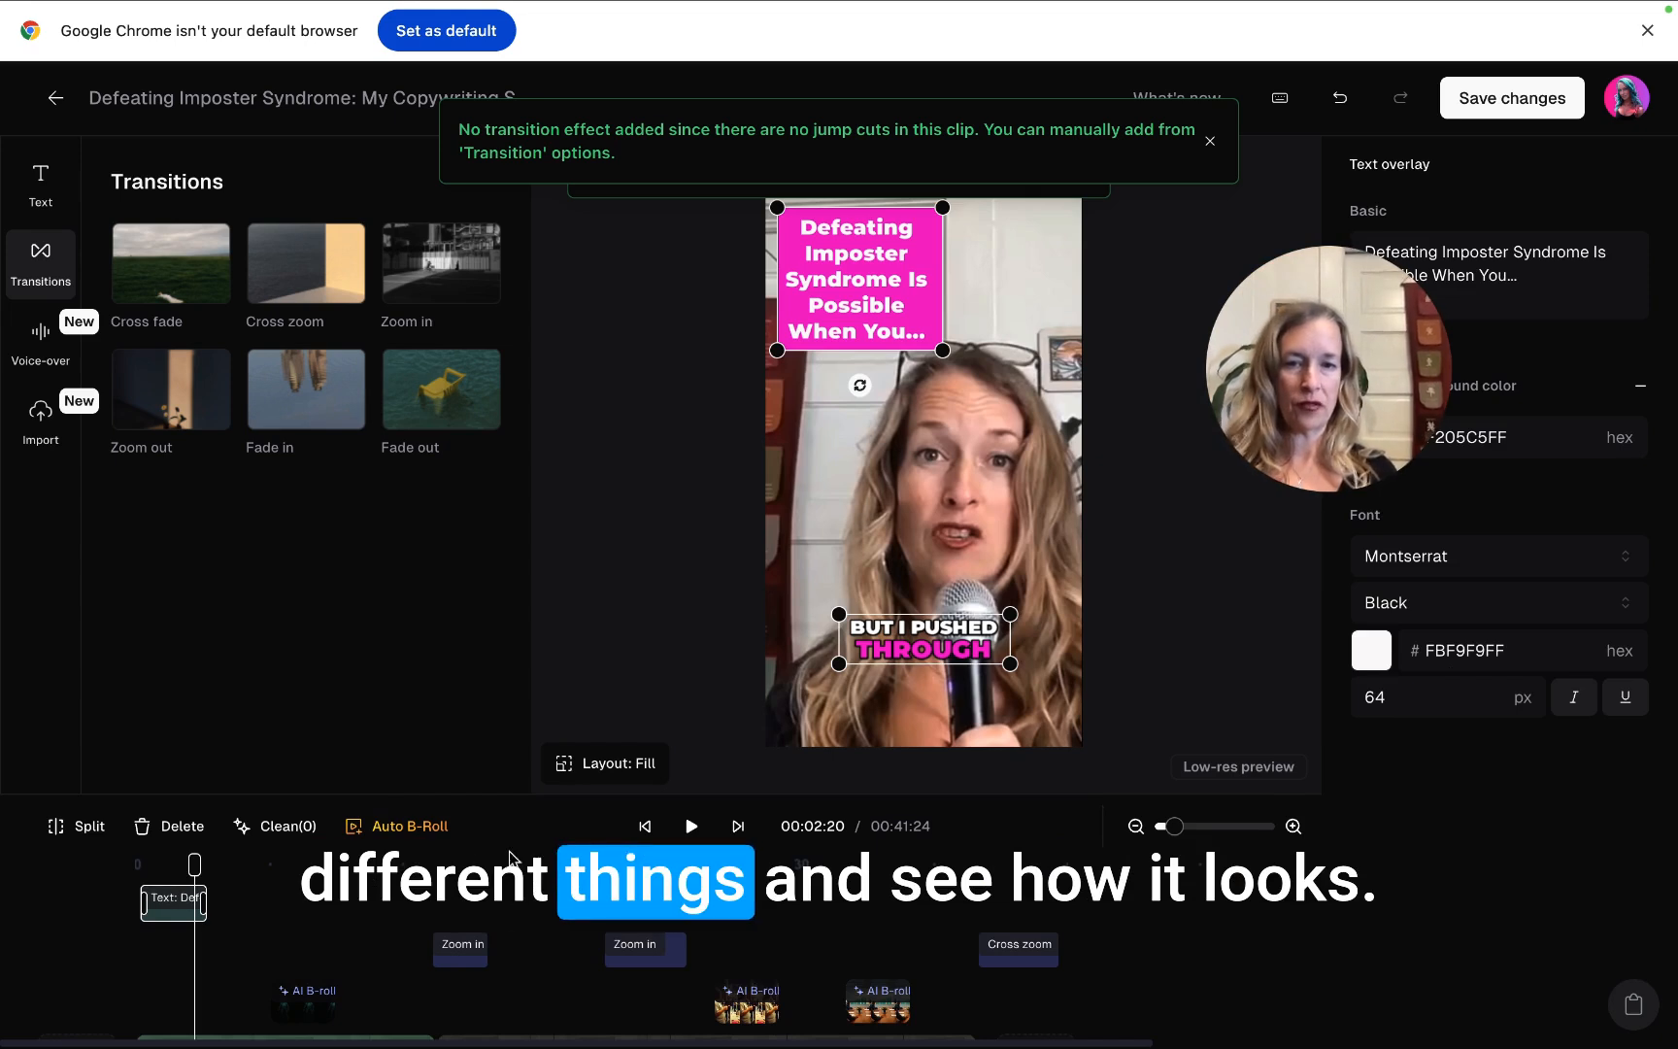
click(340, 418)
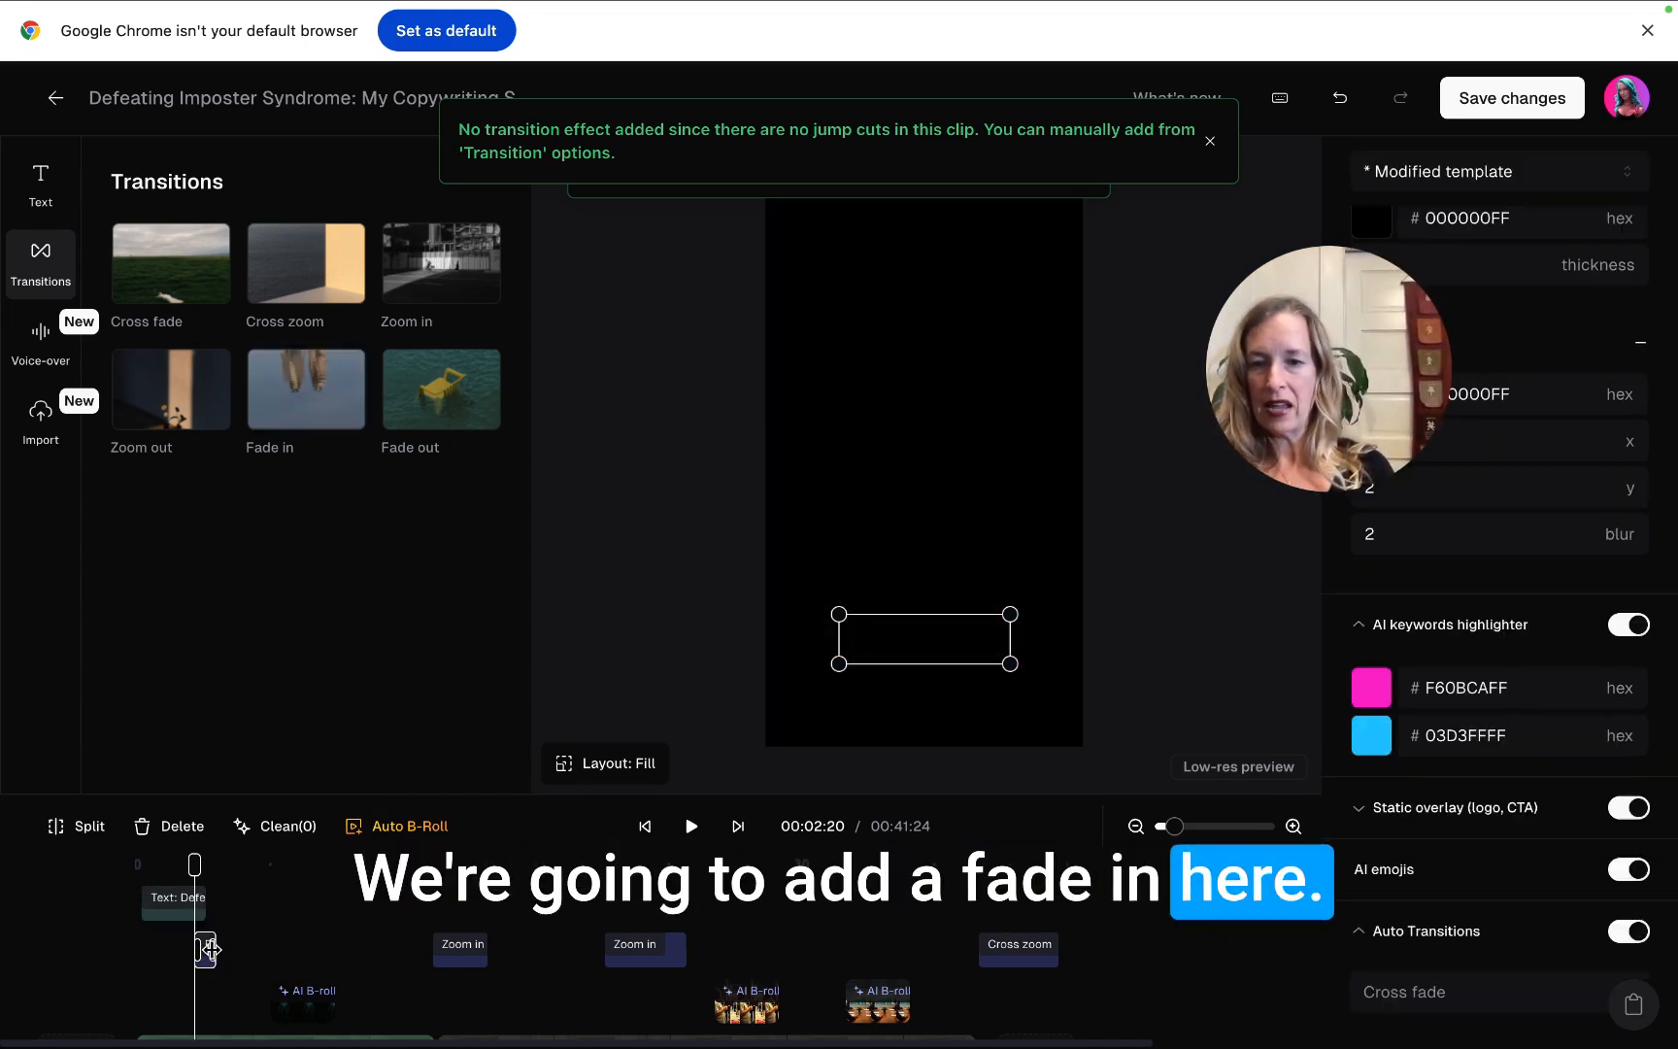
drag(209, 949, 251, 949)
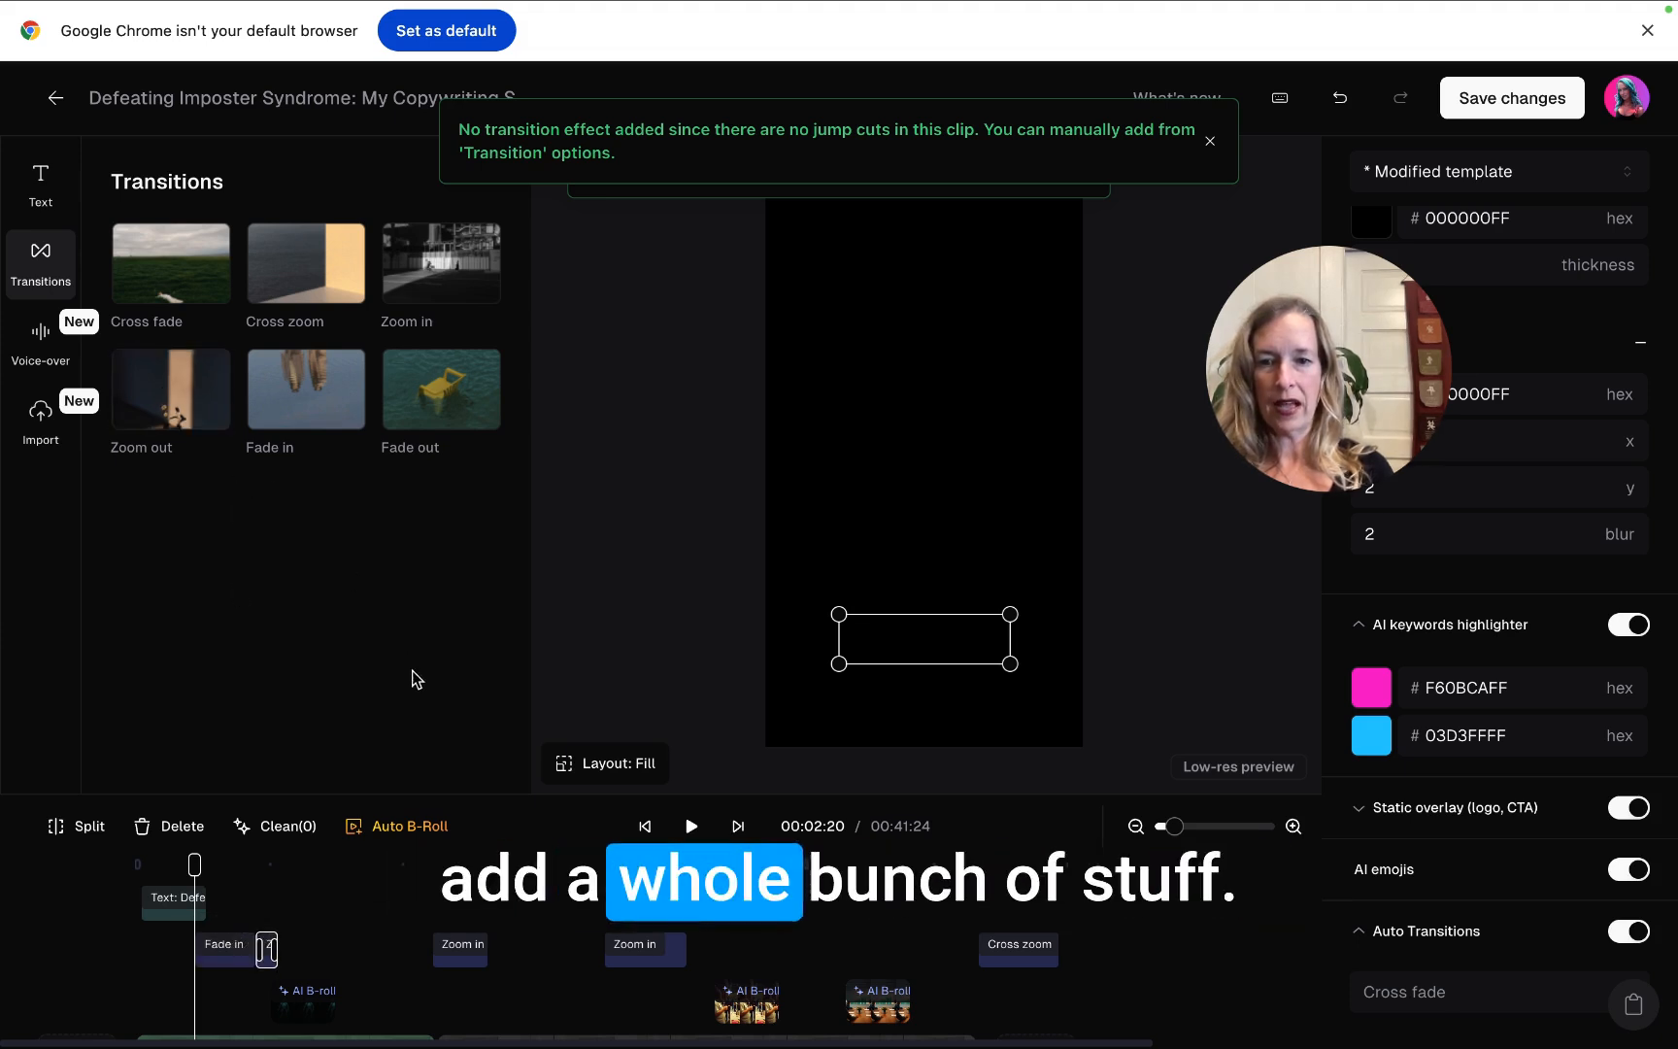
drag(267, 949, 819, 877)
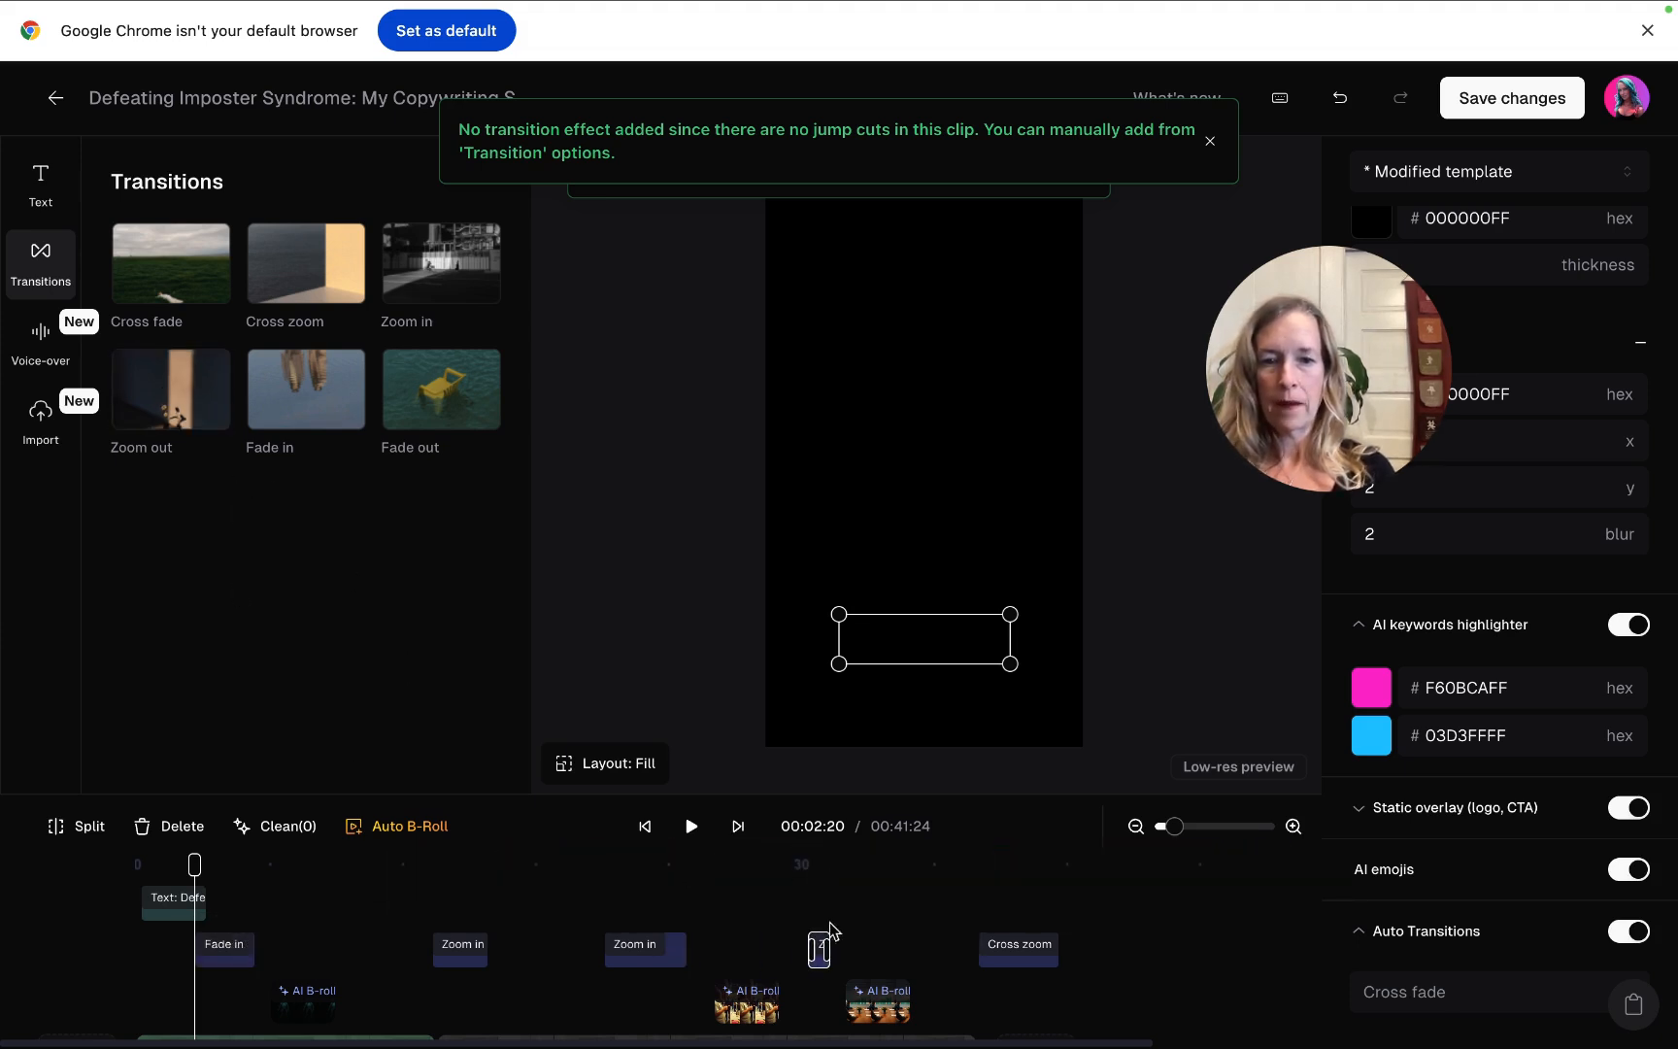
drag(828, 949, 852, 947)
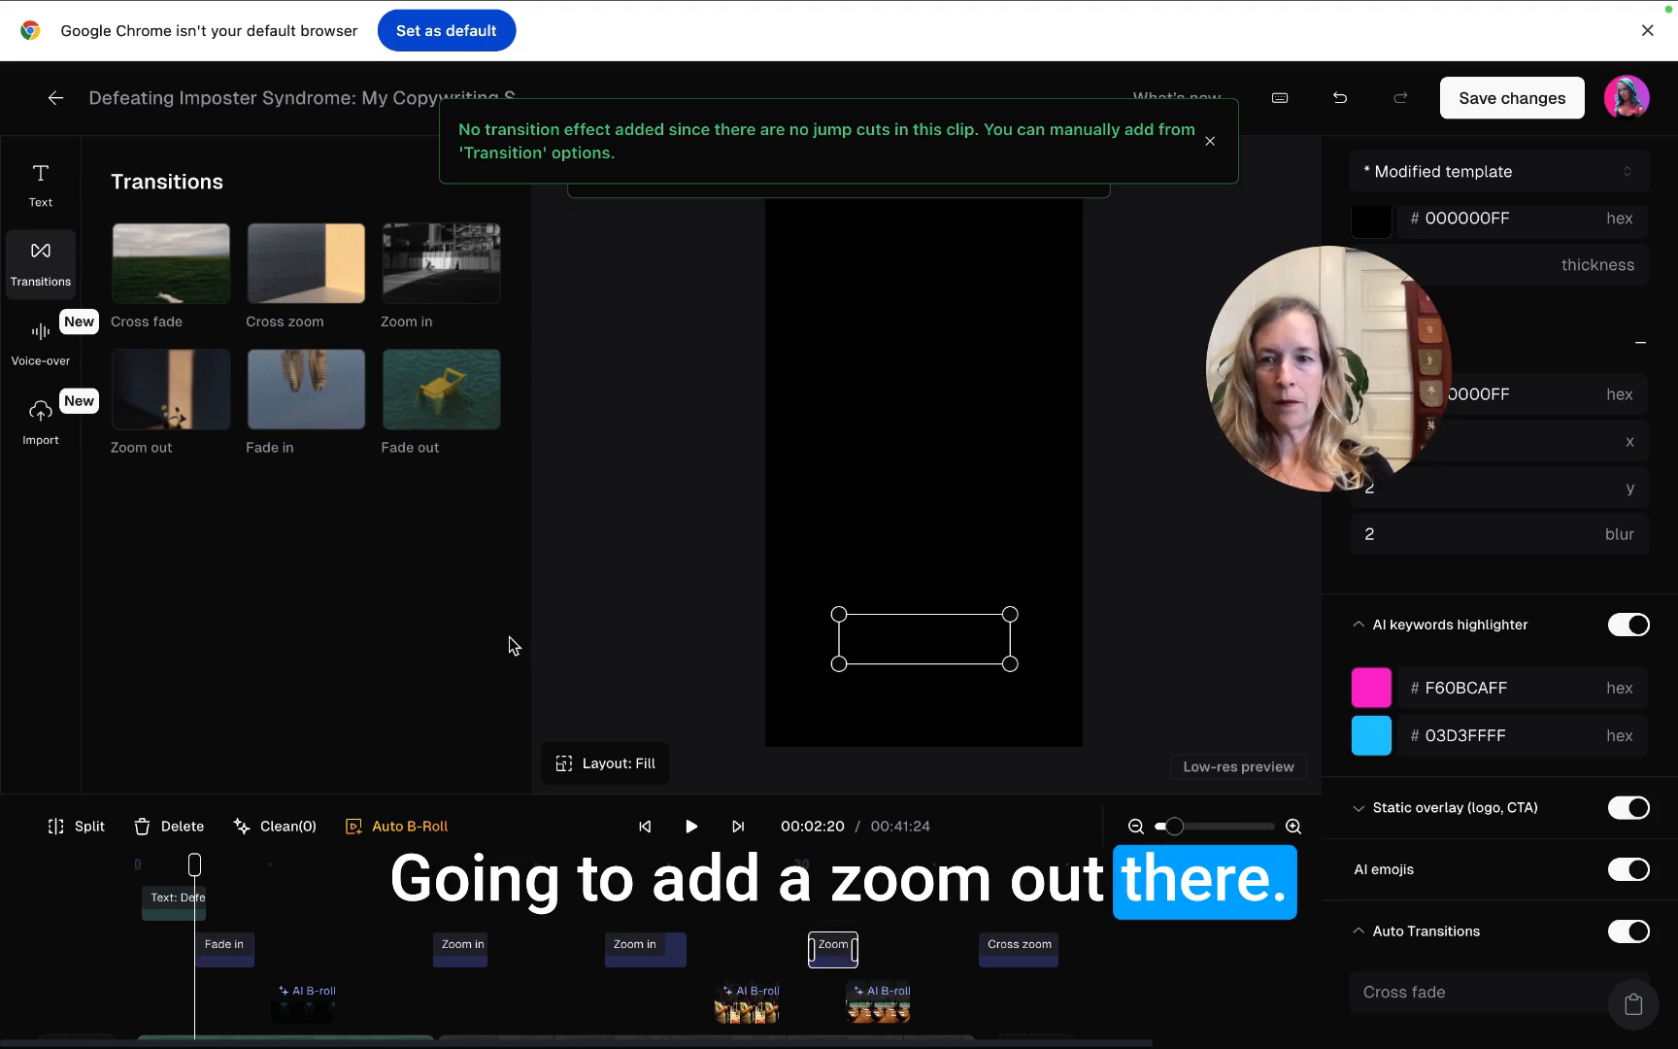
- Move another zoom transition ahead of the Cross zoom, and place a Fade in transition at 00:27:28 over the craft show B-roll
scroll(637, 996, right, 3)
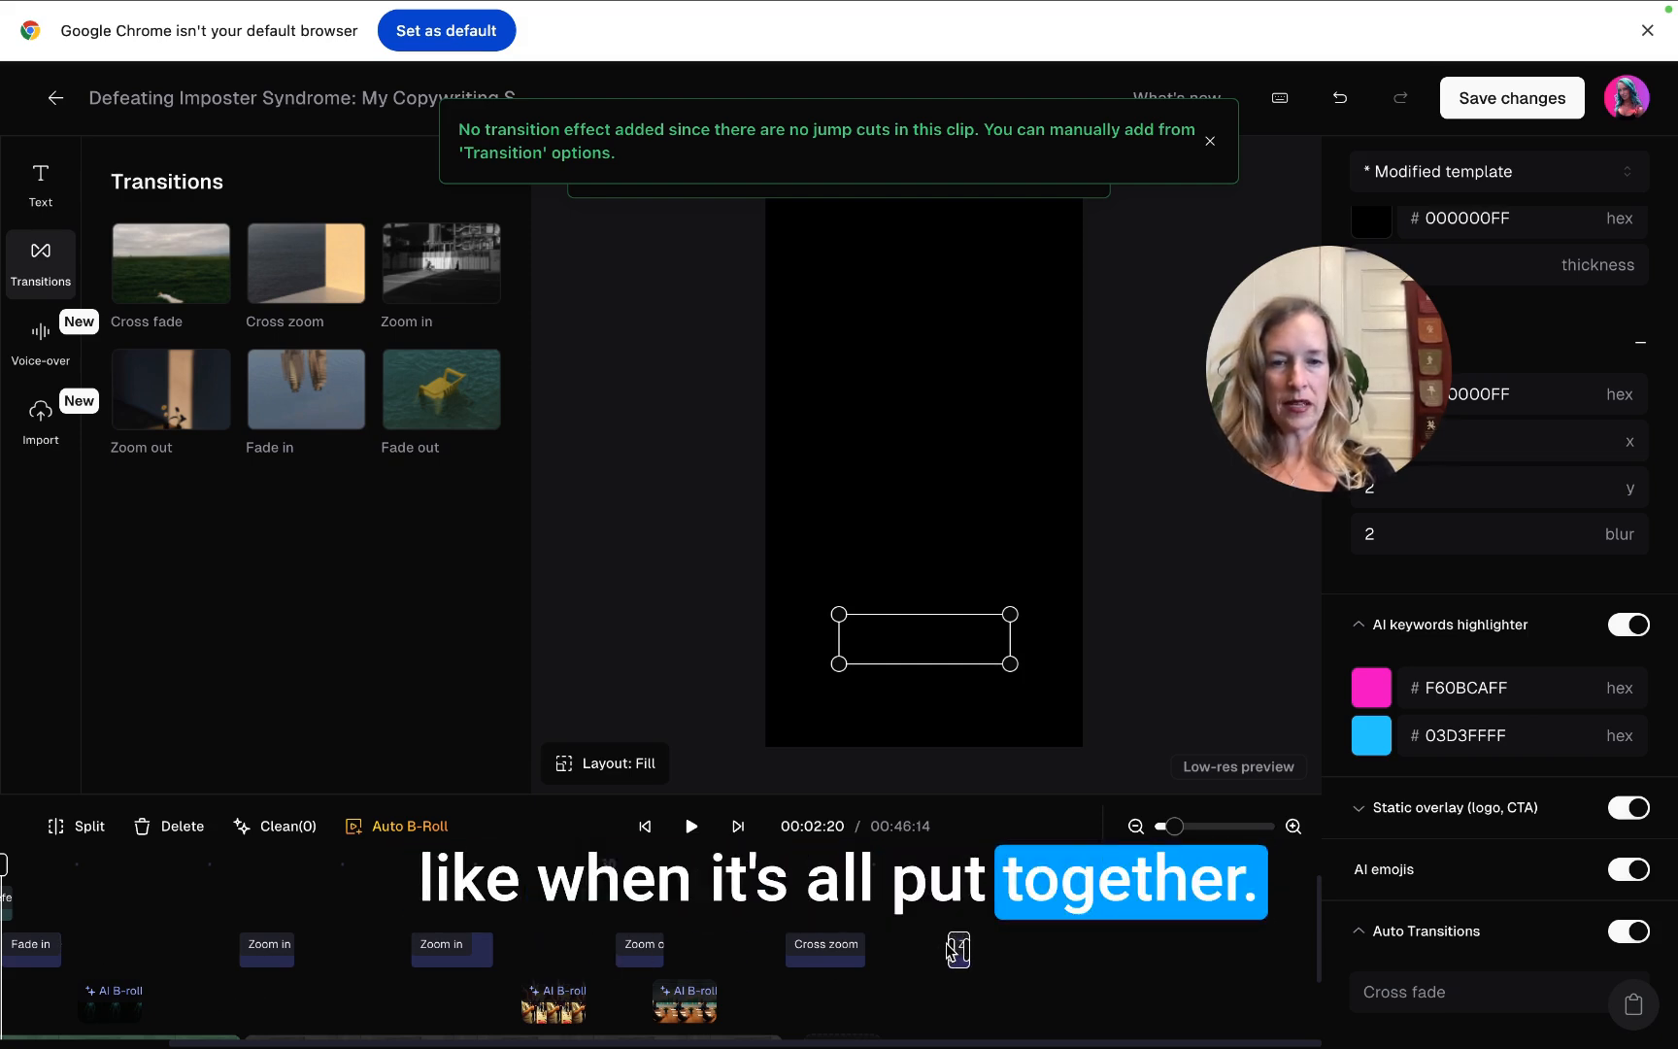
drag(926, 945, 714, 947)
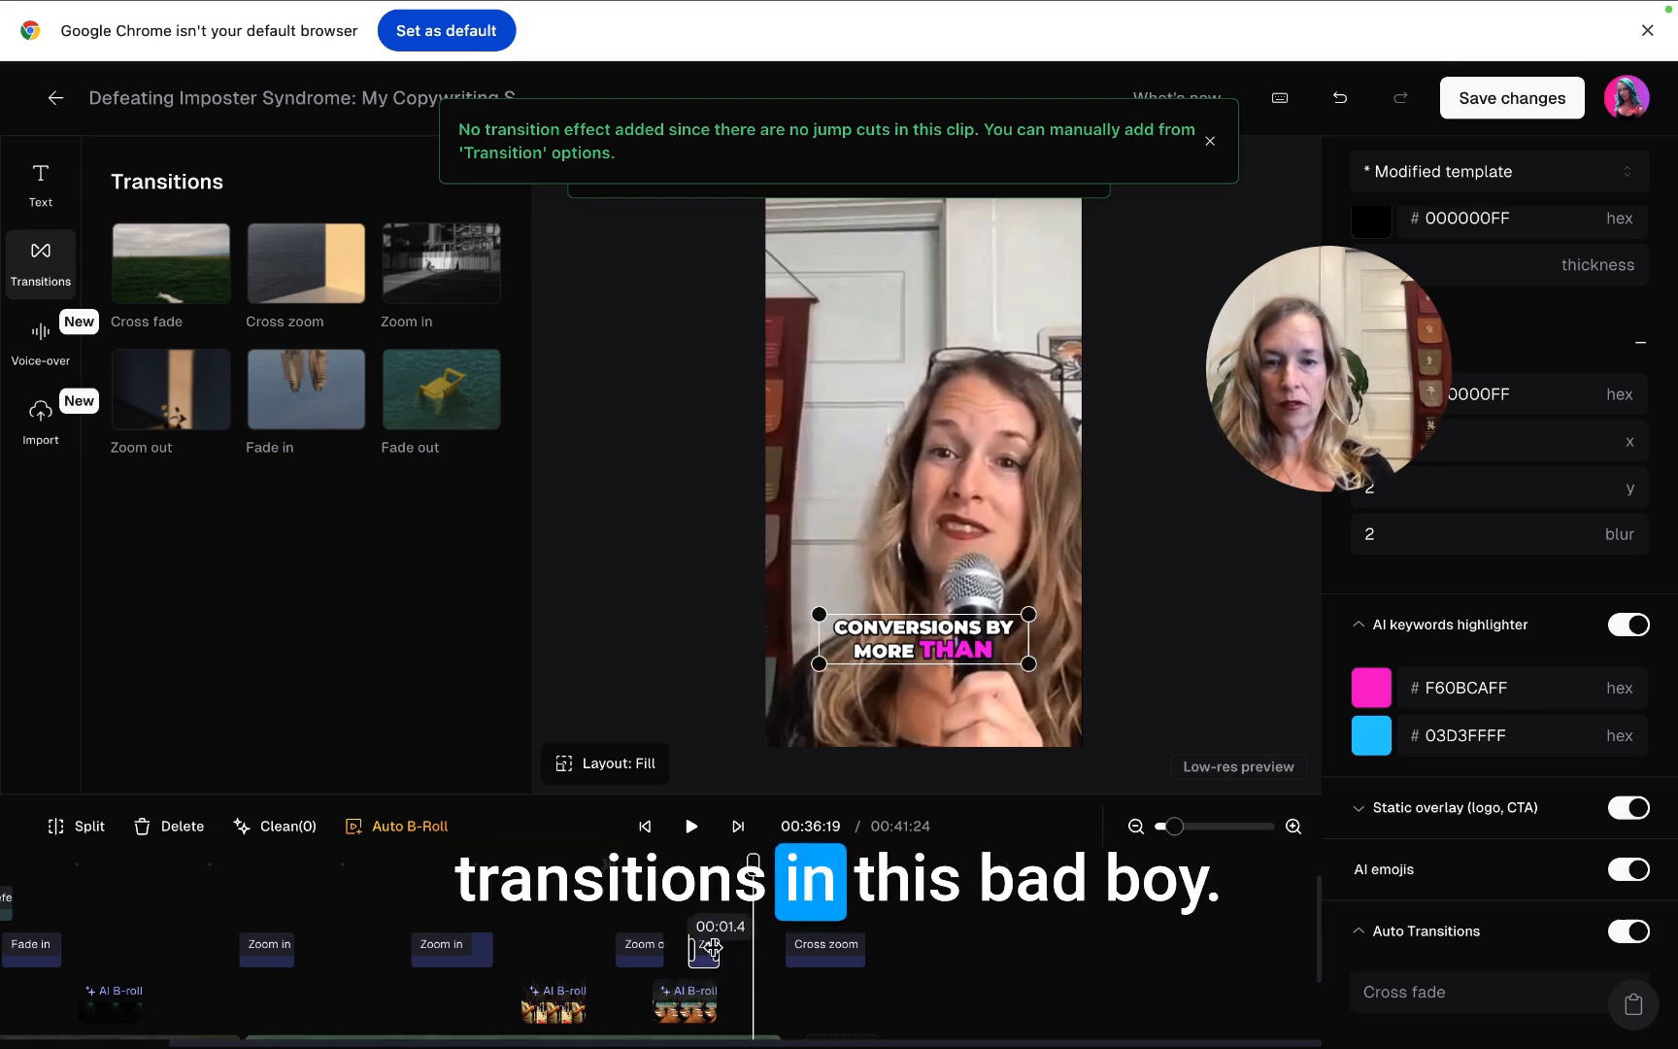
click(317, 408)
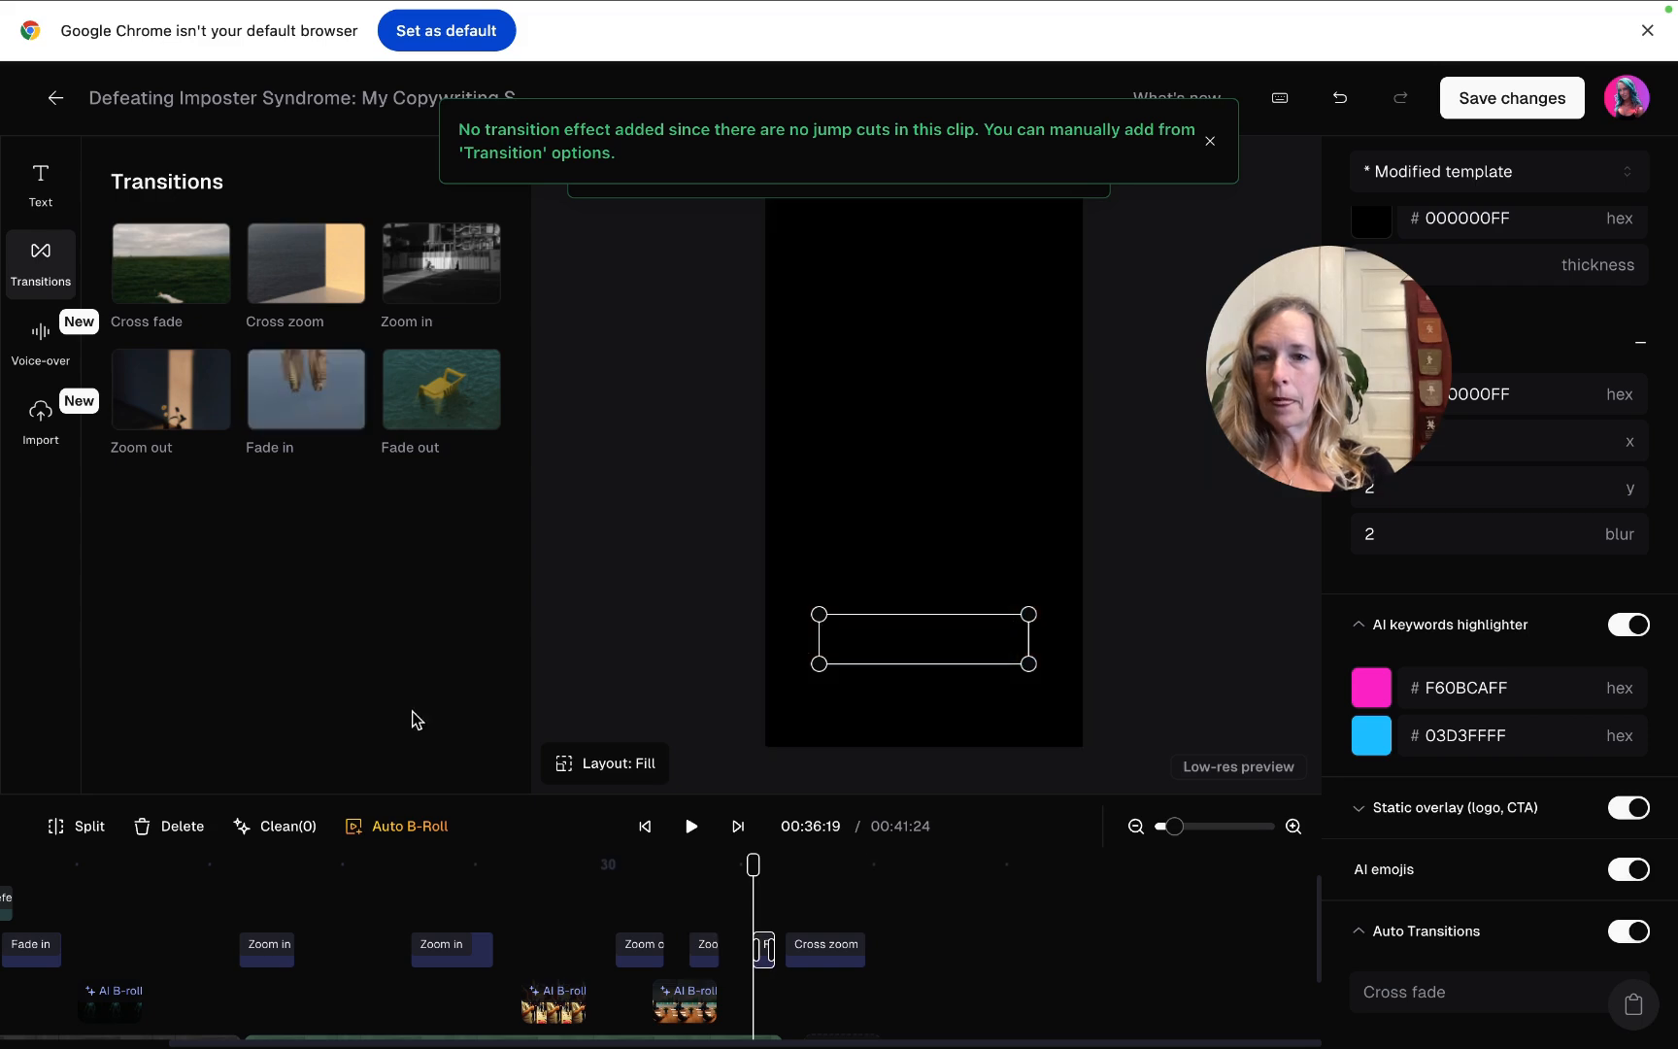
drag(765, 946, 572, 941)
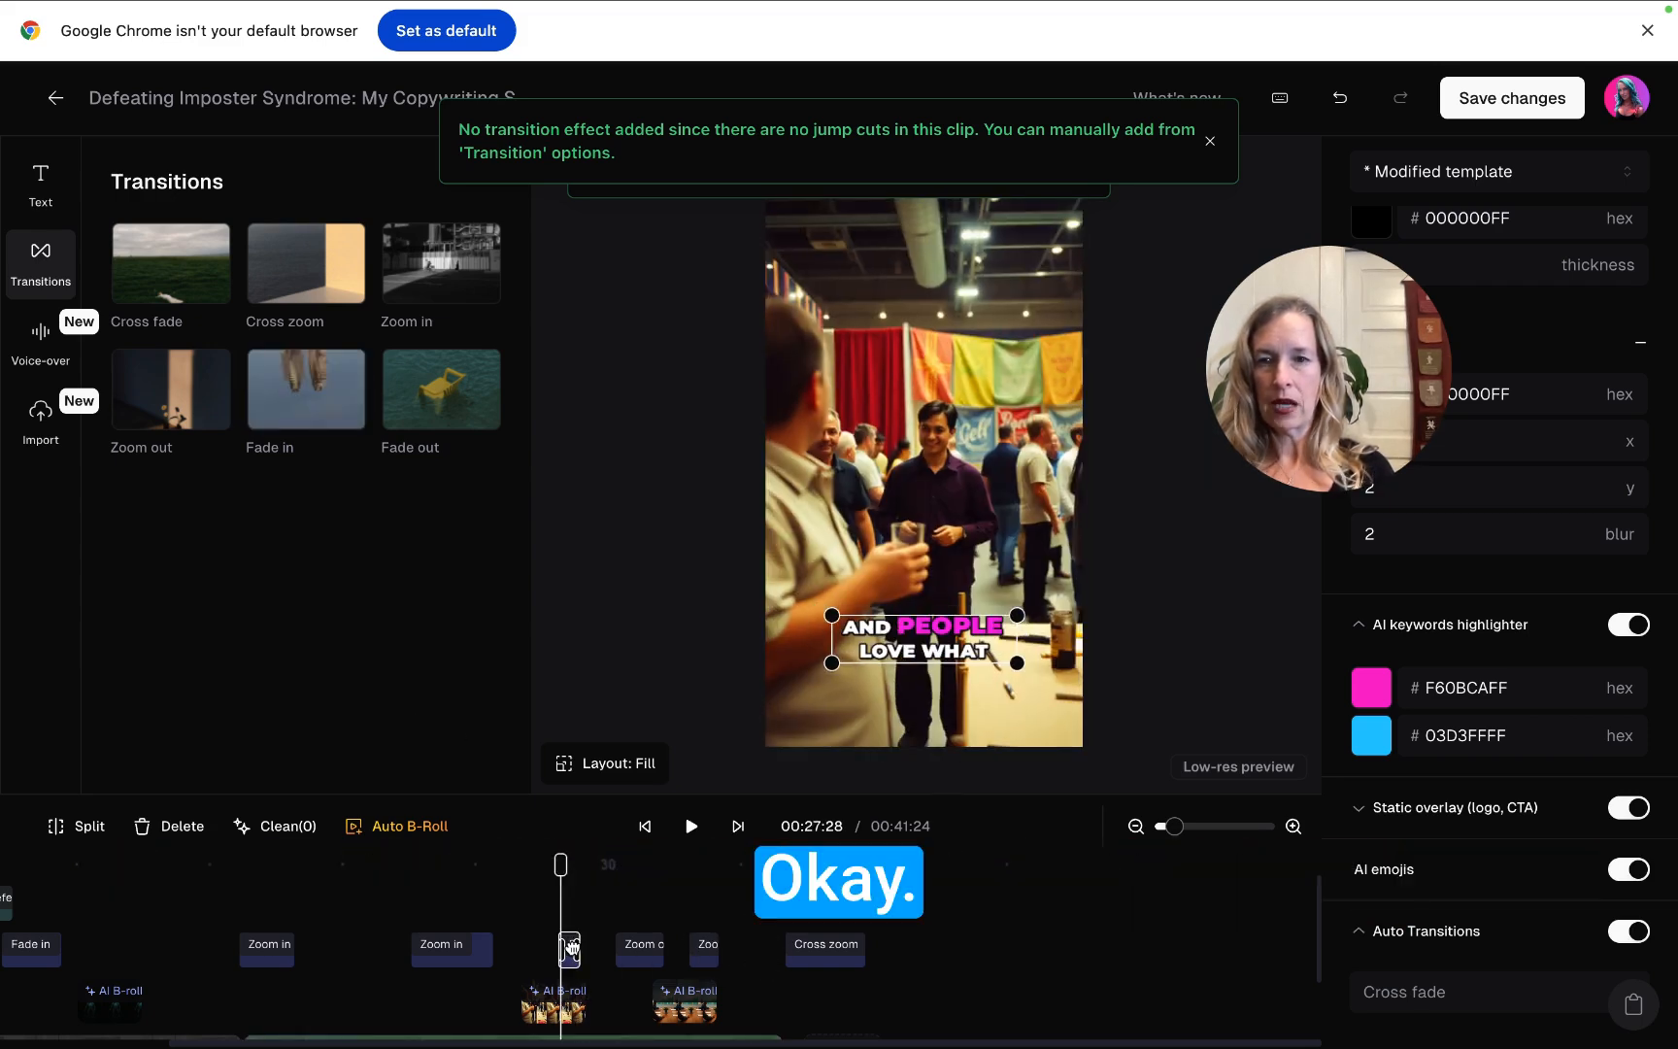
- Add a Fade out transition and place a short fade transition at the end of the first AI B-roll segment
click(438, 382)
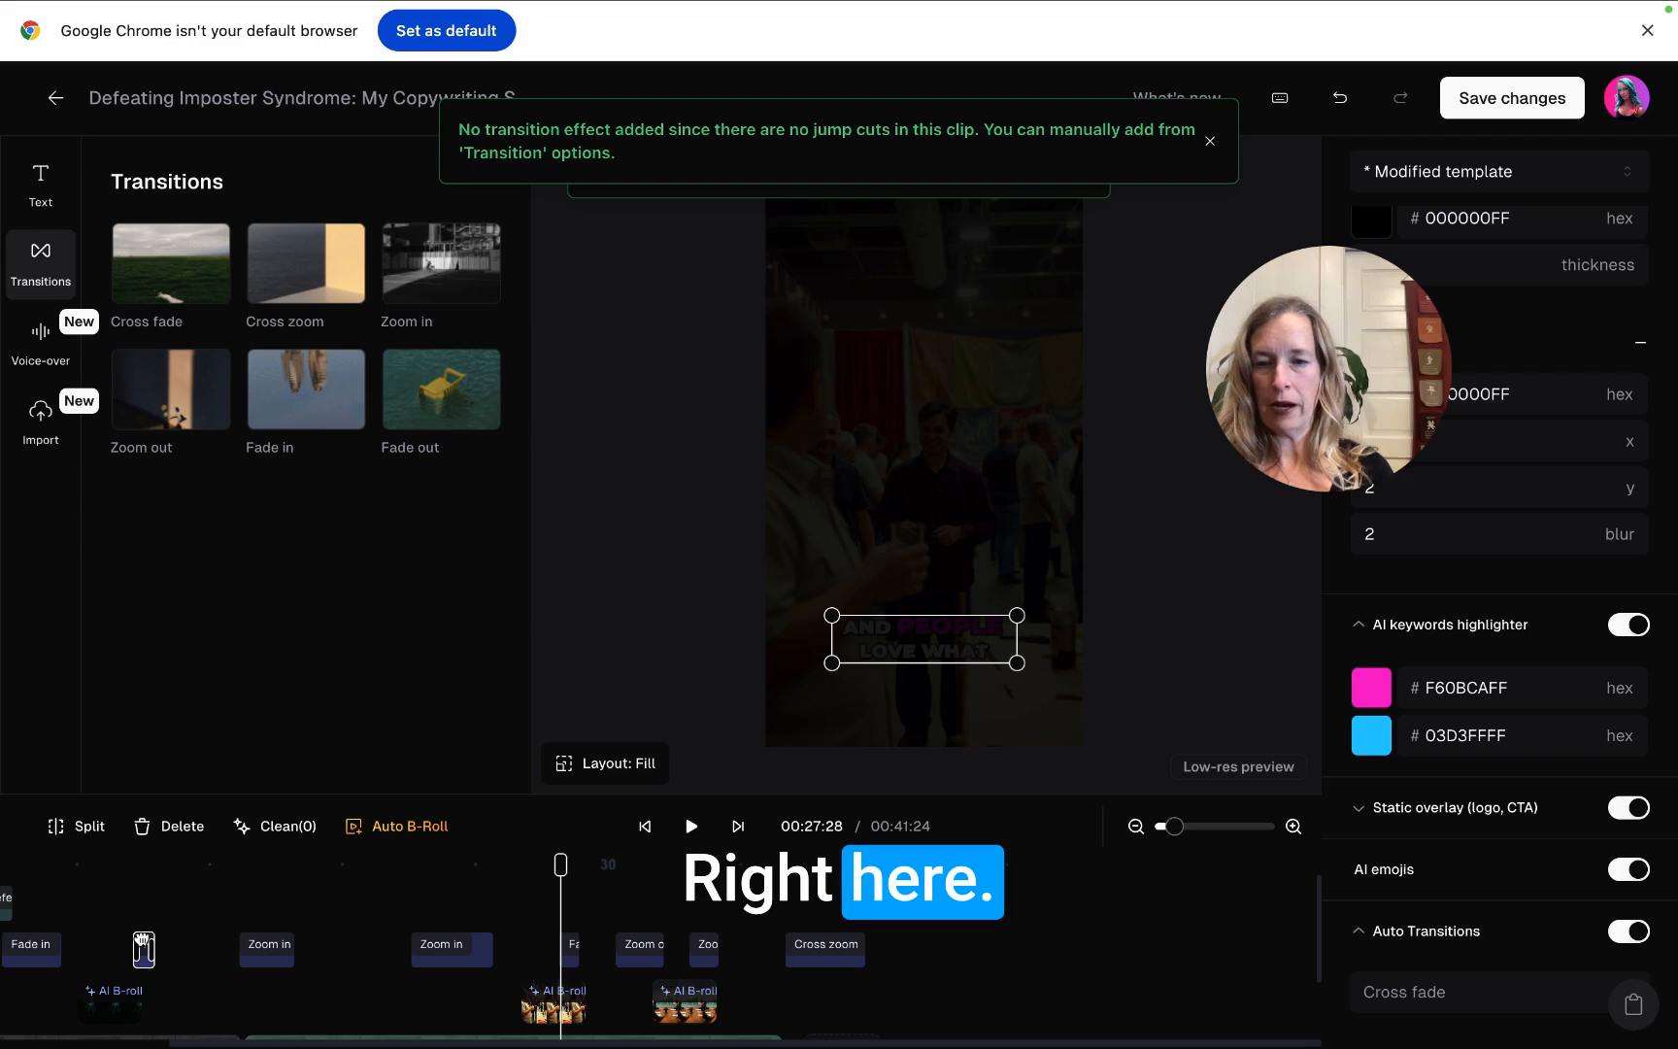
- Return the playhead to 00:00:00 and play the whole clip to review the captions, B-roll and transitions
drag(559, 865, 5, 837)
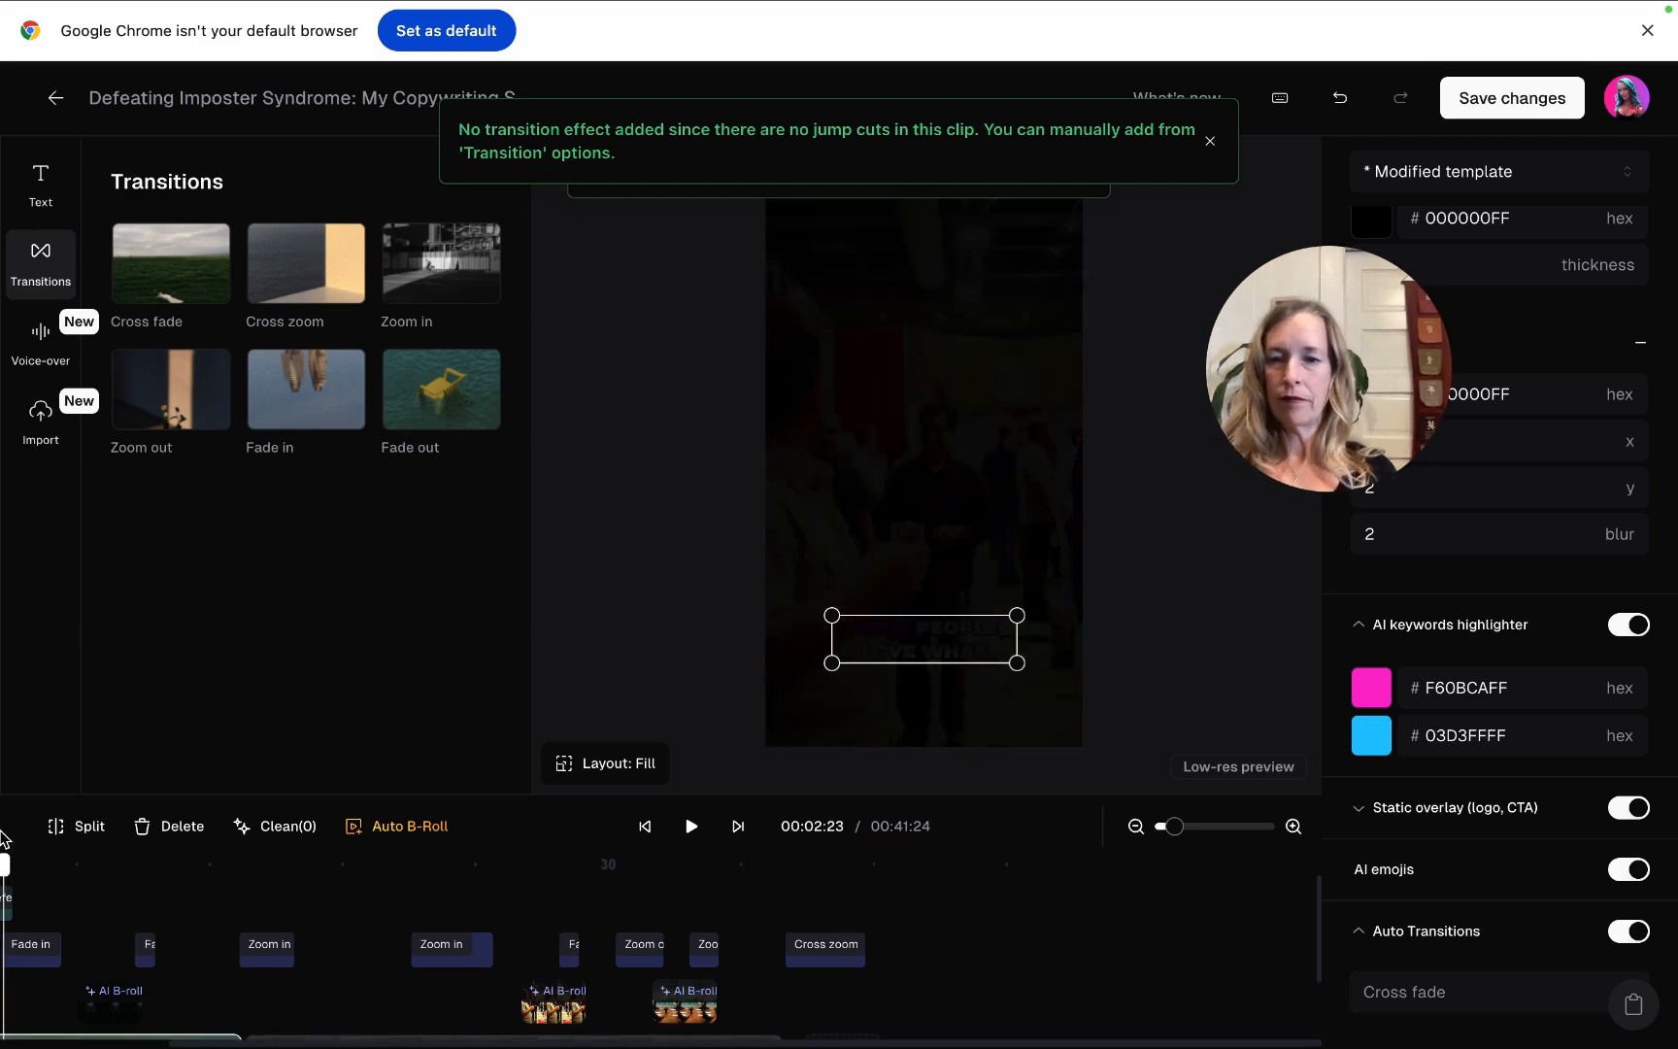
scroll(277, 981, left, 2)
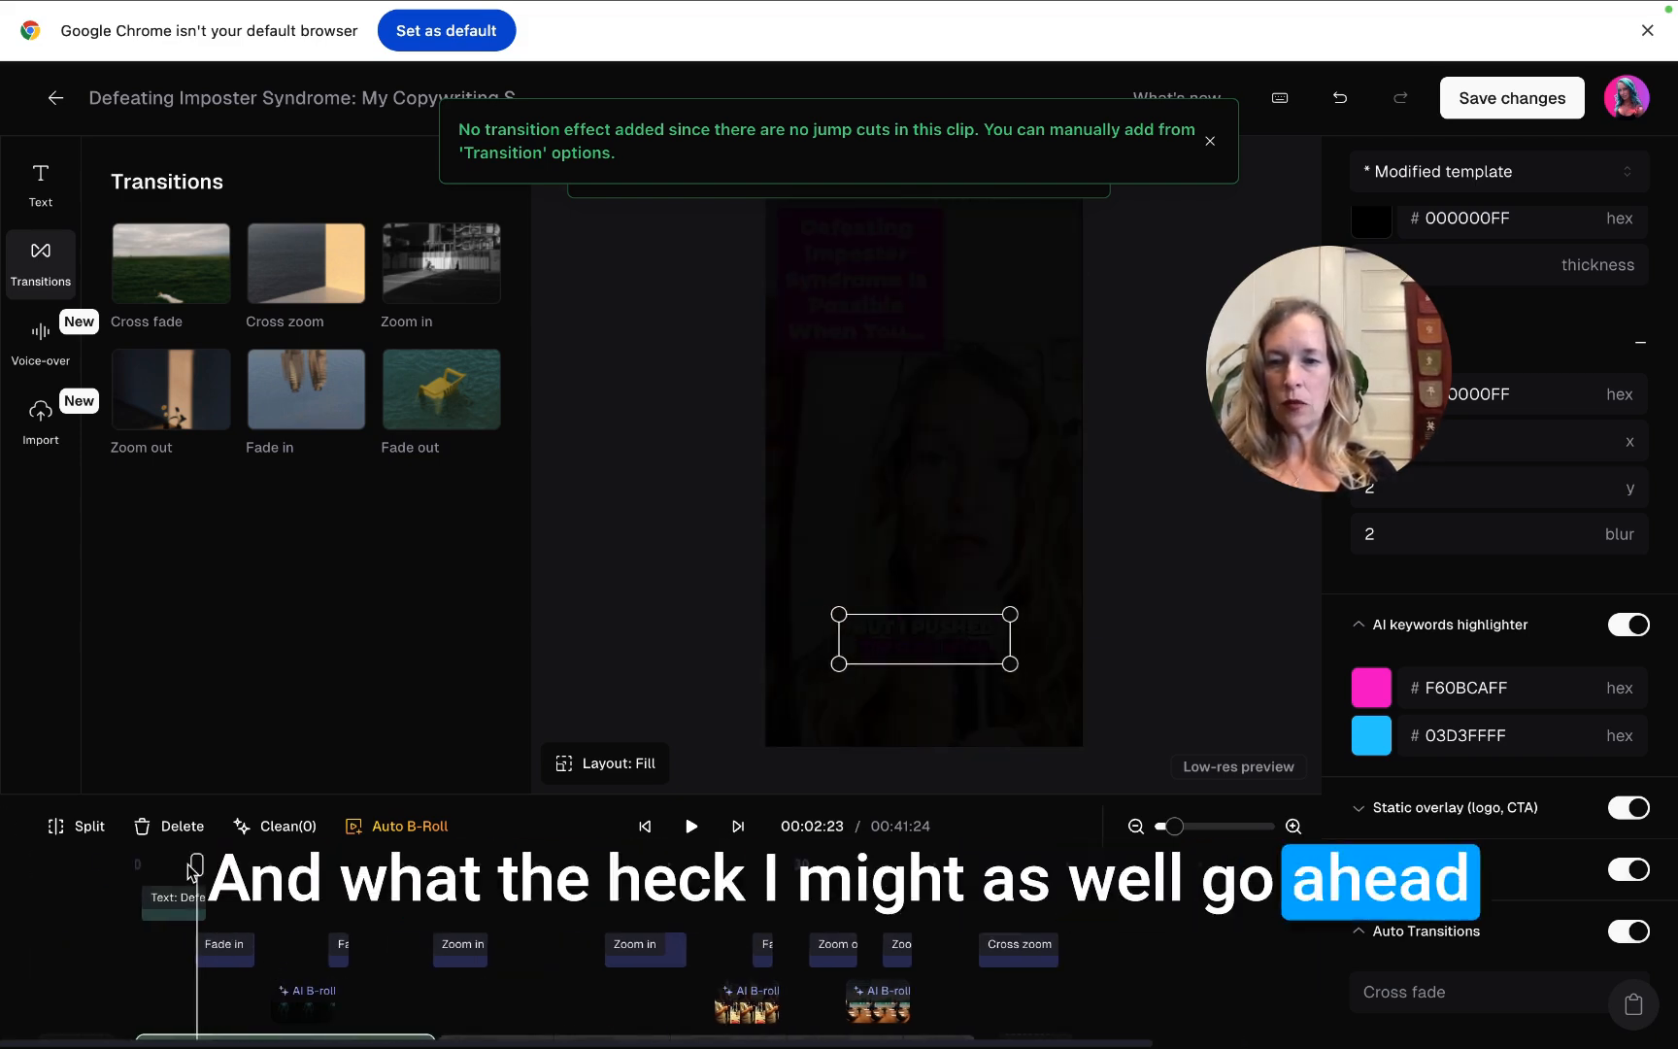
drag(197, 861, 136, 862)
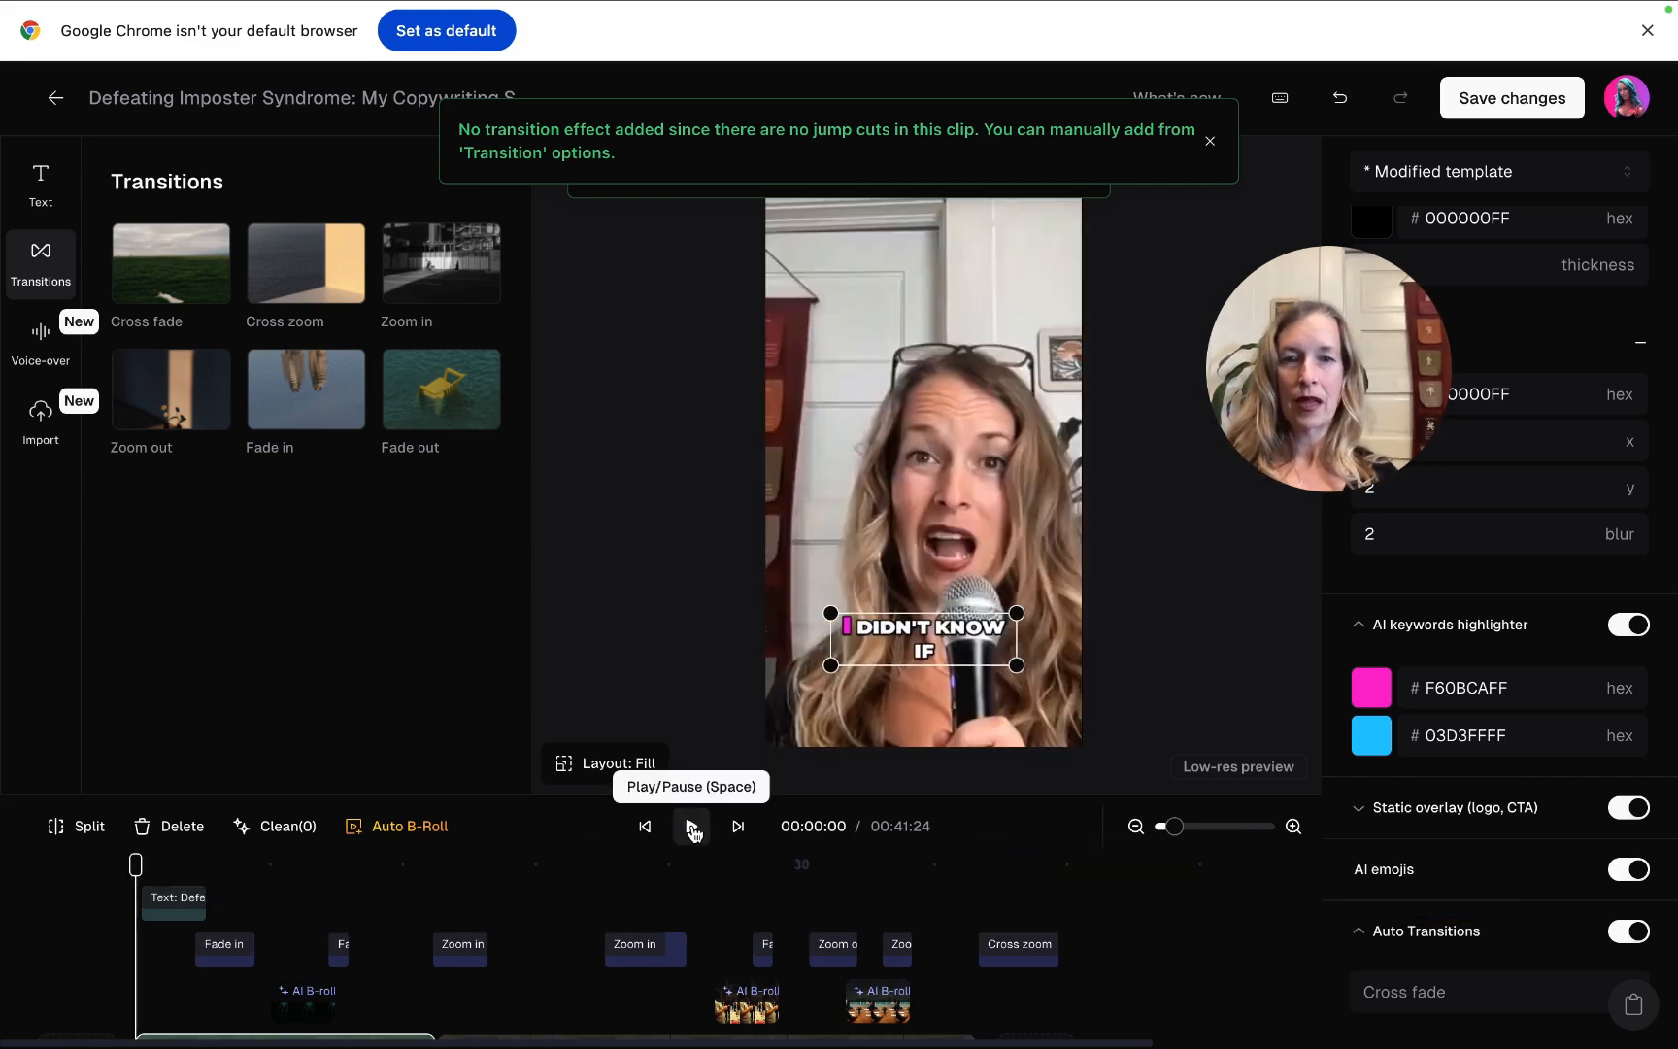
click(692, 828)
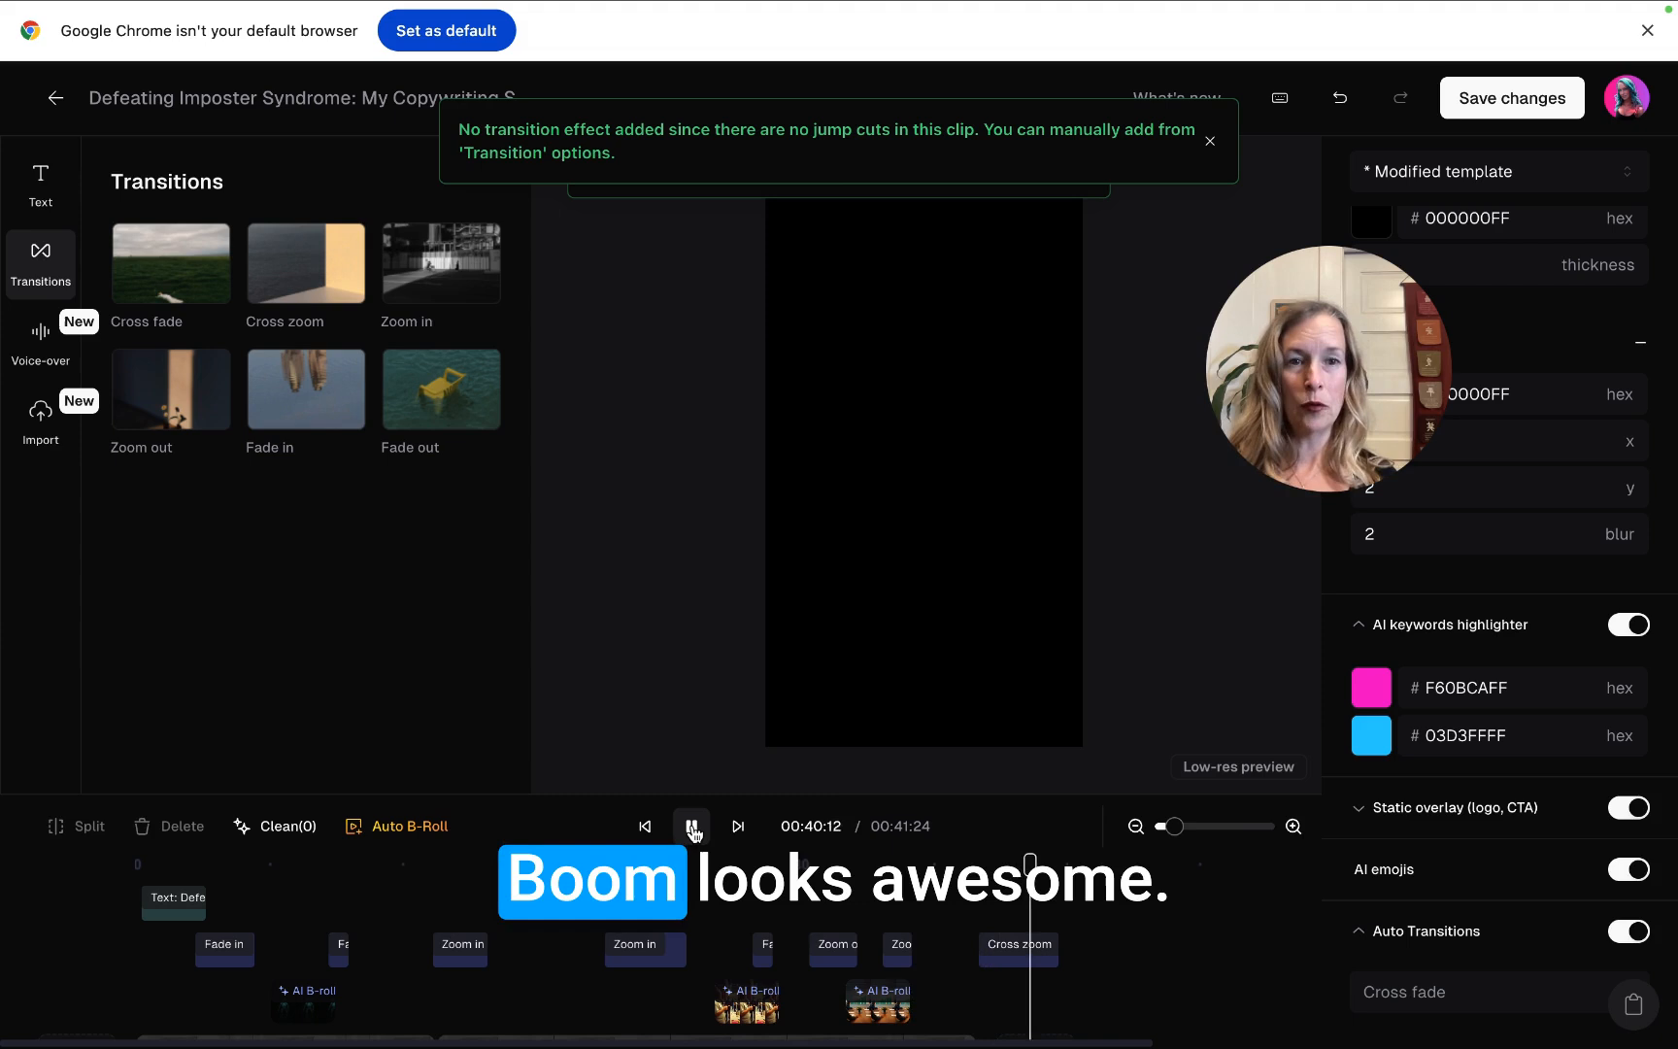
mouse_move(753, 1045)
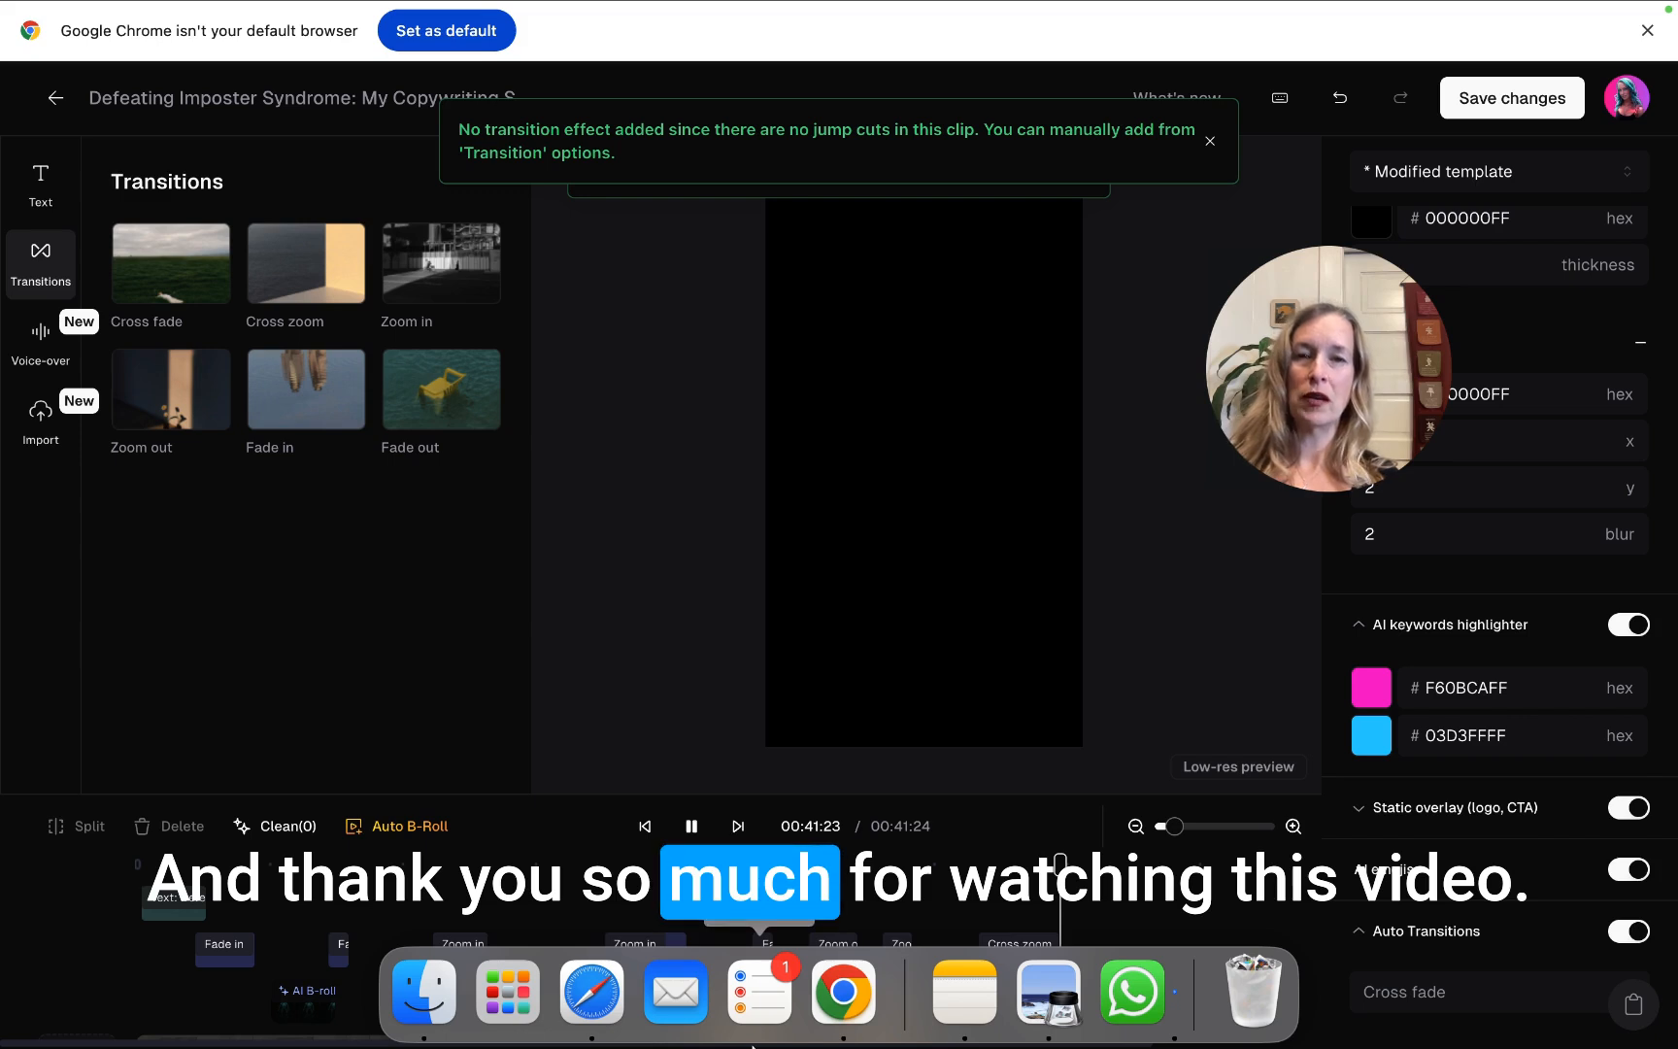